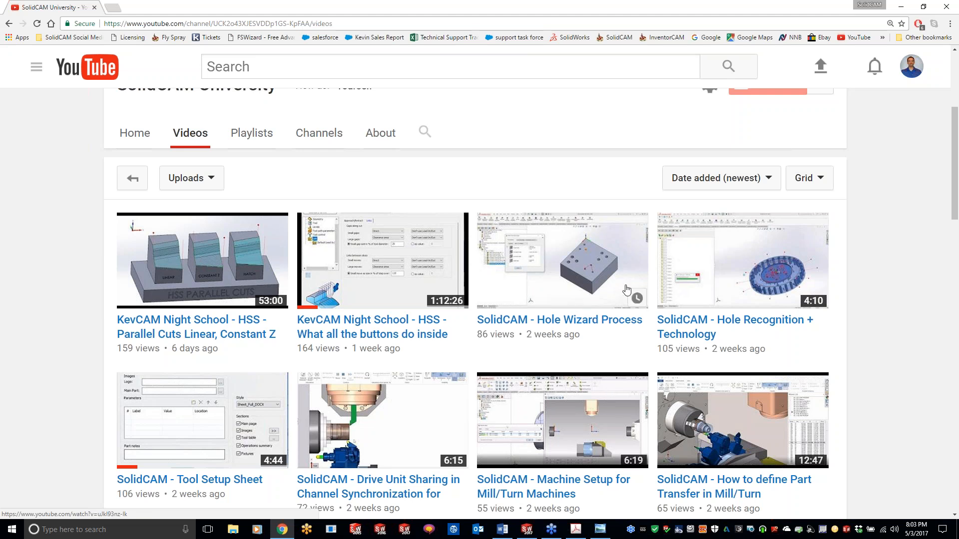
Browse the SolidCAM University channel's uploaded videos down to the InventorCAM introductory series
scroll(624, 290, "down", 8)
scroll(624, 289, "down", 8)
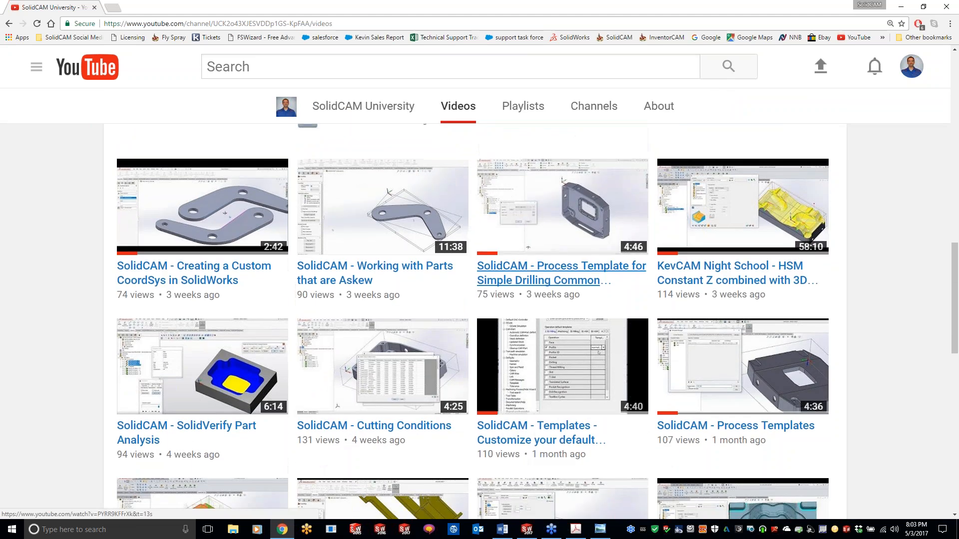
scroll(624, 290, "down", 3)
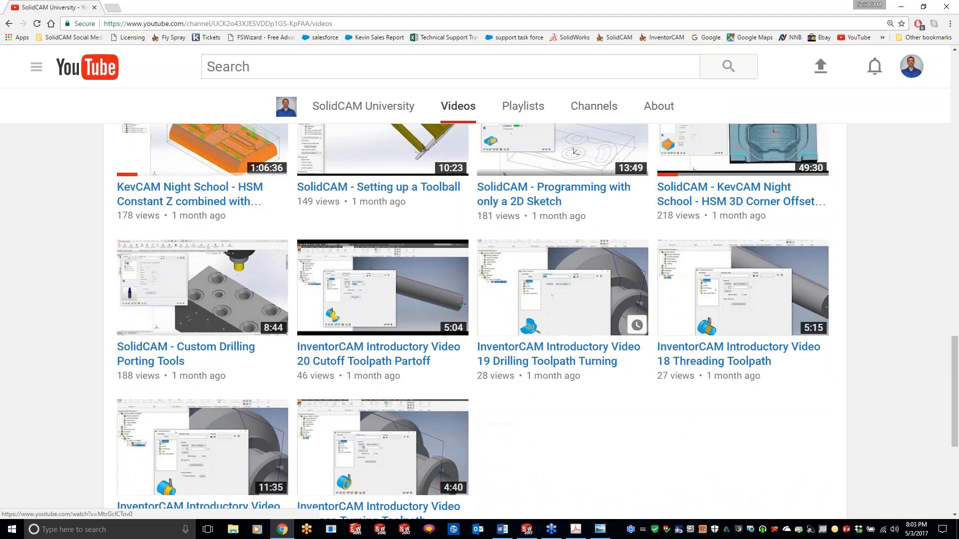
scroll(480, 386, "down", 5)
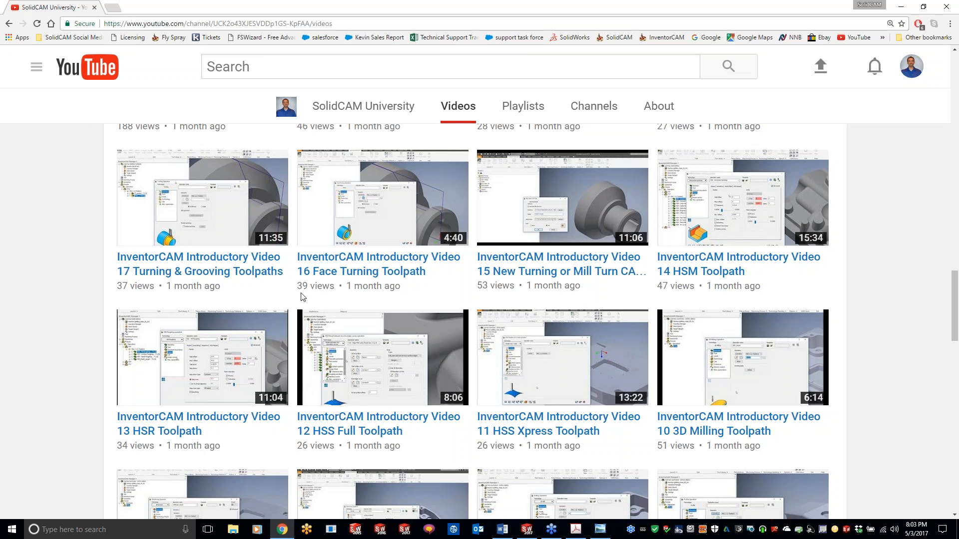
Minimize the browser and switch to the HSS_PARALLEL TO CURVE_INTRO assembly in SOLIDWORKS
key("alt+Tab")
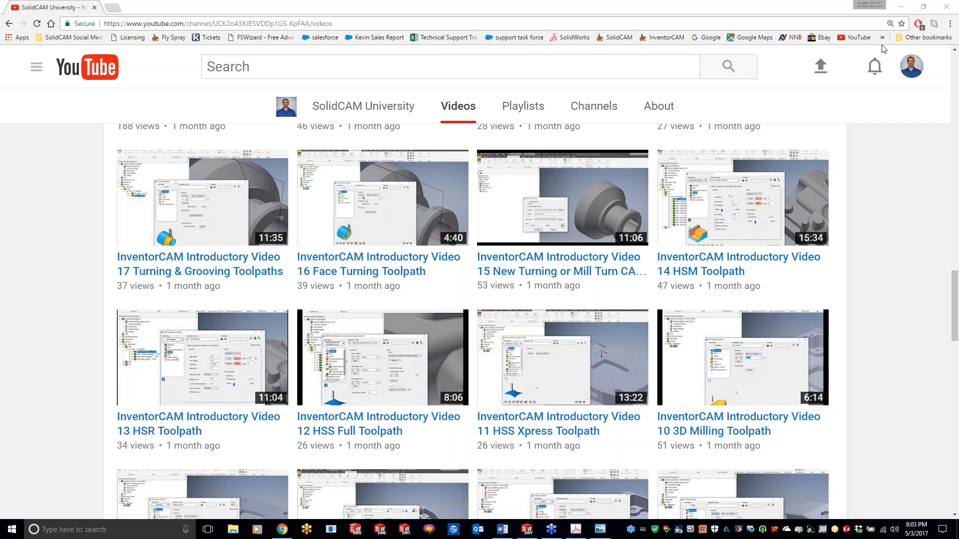
left_click(900, 7)
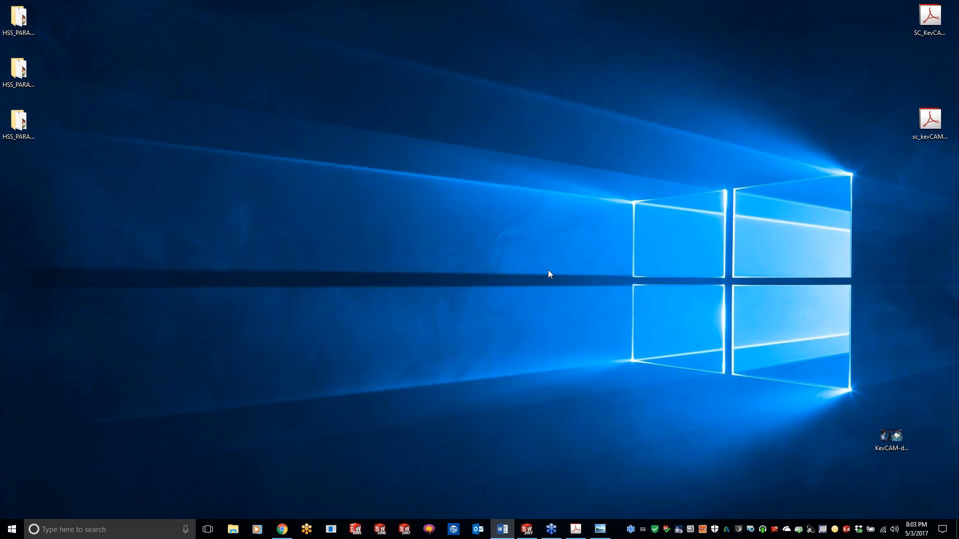
left_click(527, 529)
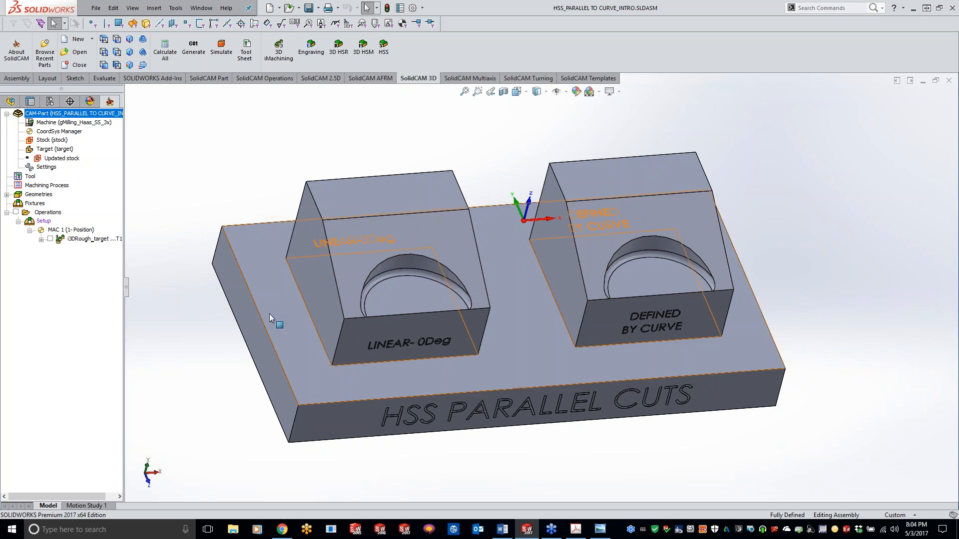
Create a new HSS operation and set its technology to Parallel cuts: Linear
left_click(383, 50)
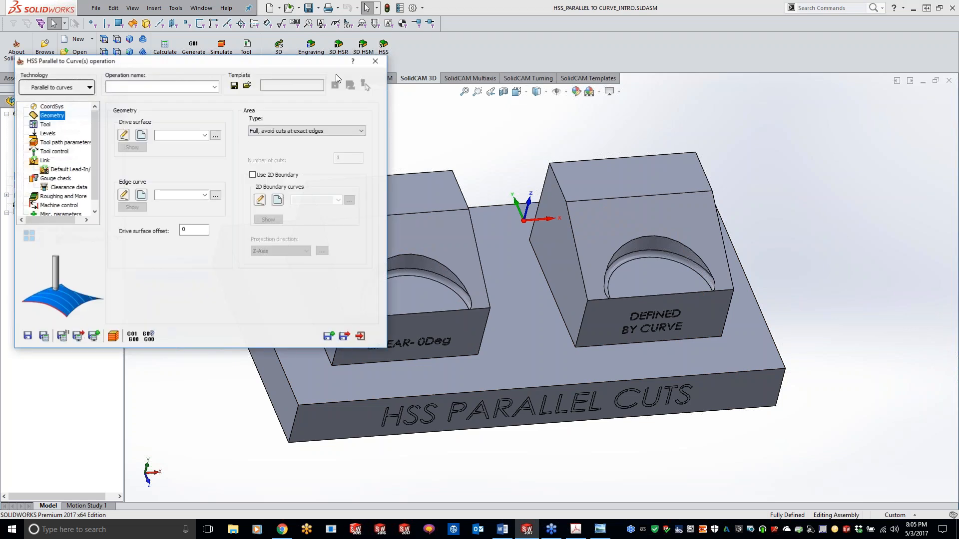
left_click(67, 91)
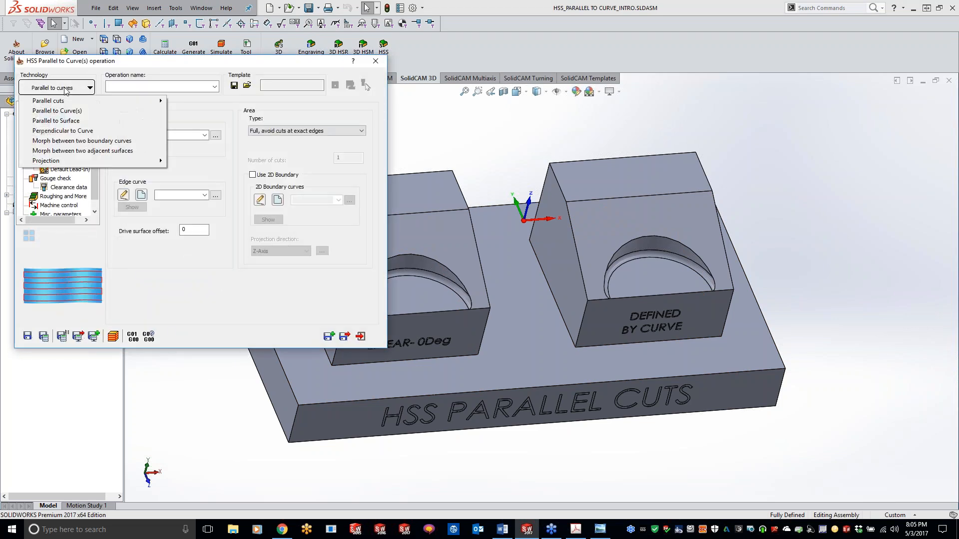
mouse_move(69, 104)
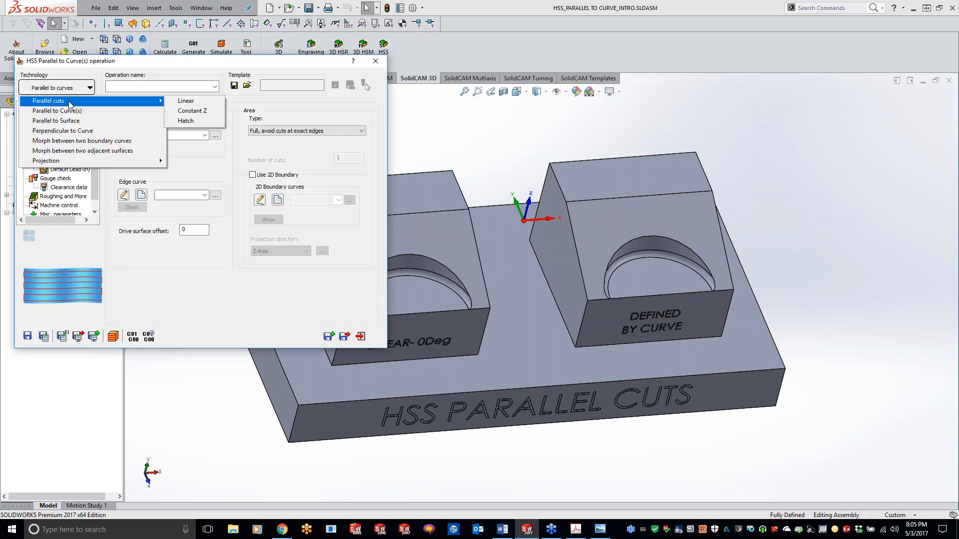
left_click(186, 101)
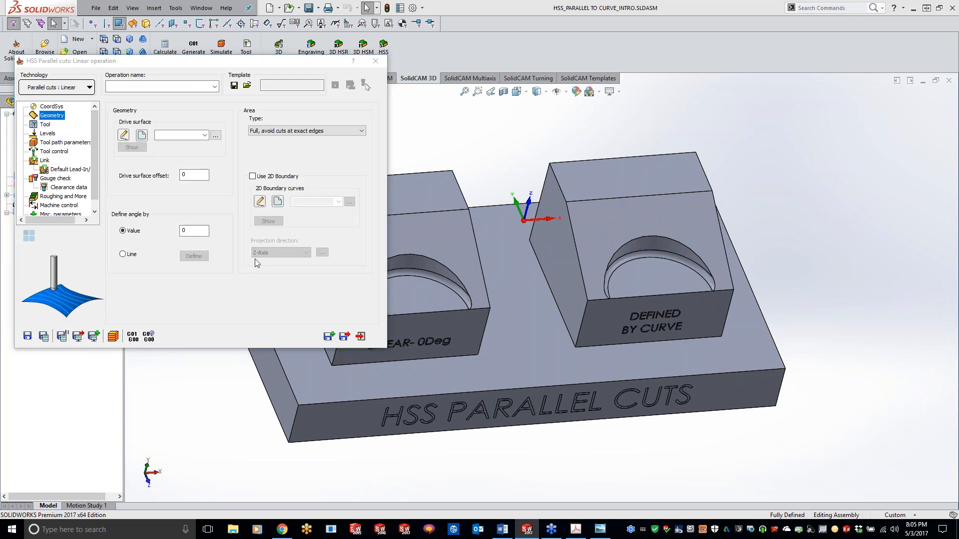
Define the sloped face of the LINEAR-0Deg block as drive surface and assign tool 2, the 0.25 inch ball nose mill
left_click(142, 135)
left_click(340, 242)
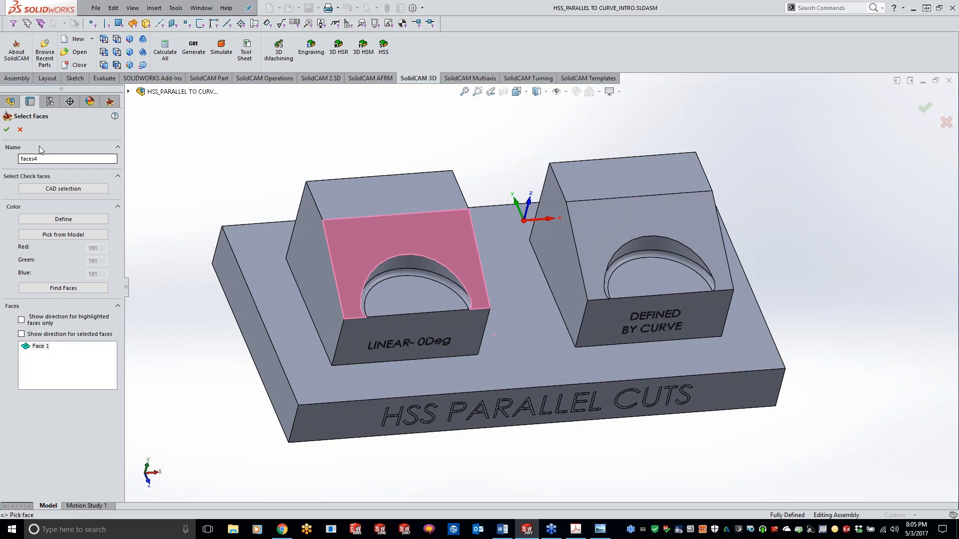
left_click(7, 131)
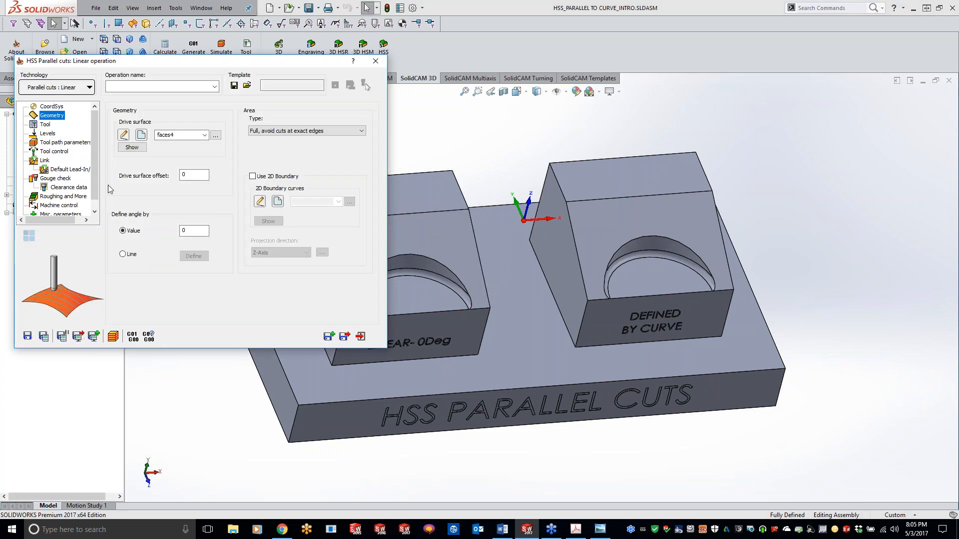
left_click(52, 125)
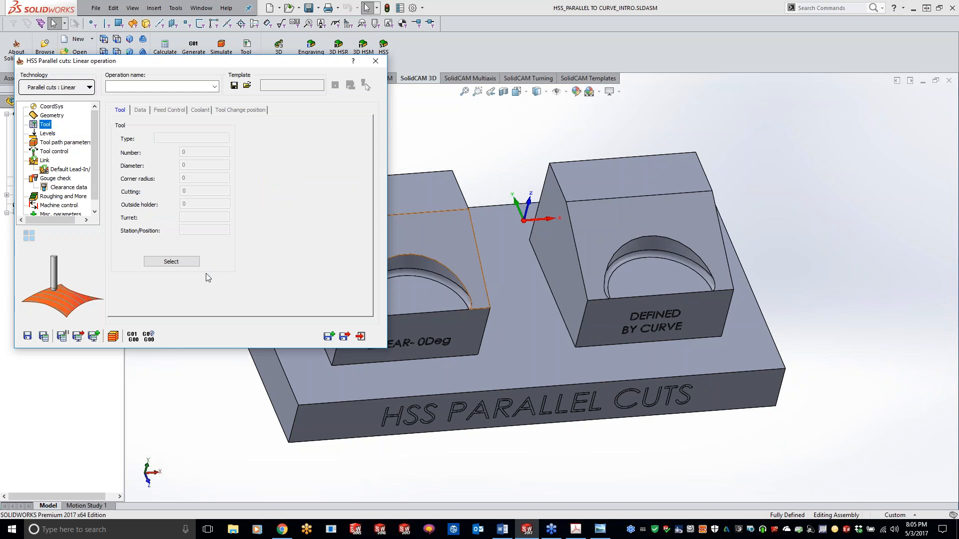
left_click(170, 261)
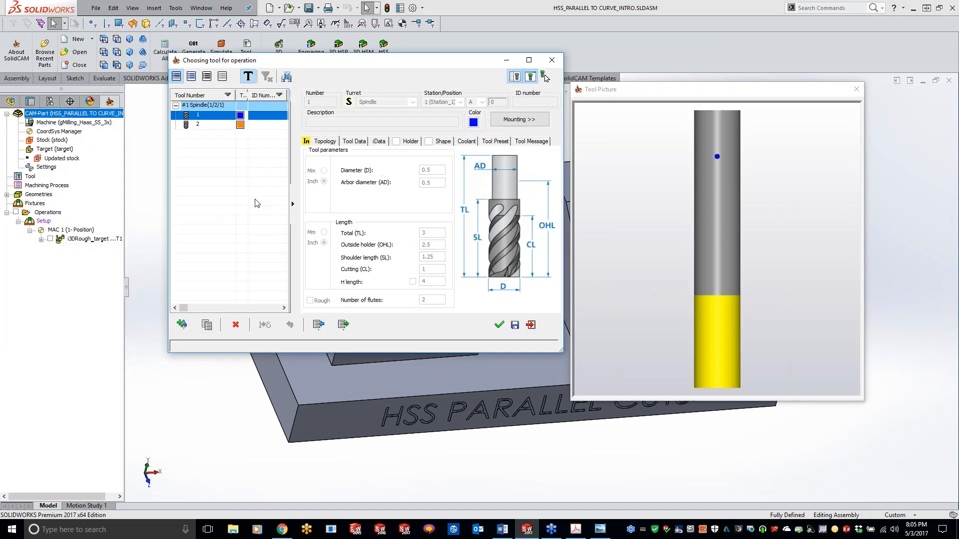
double_click(206, 126)
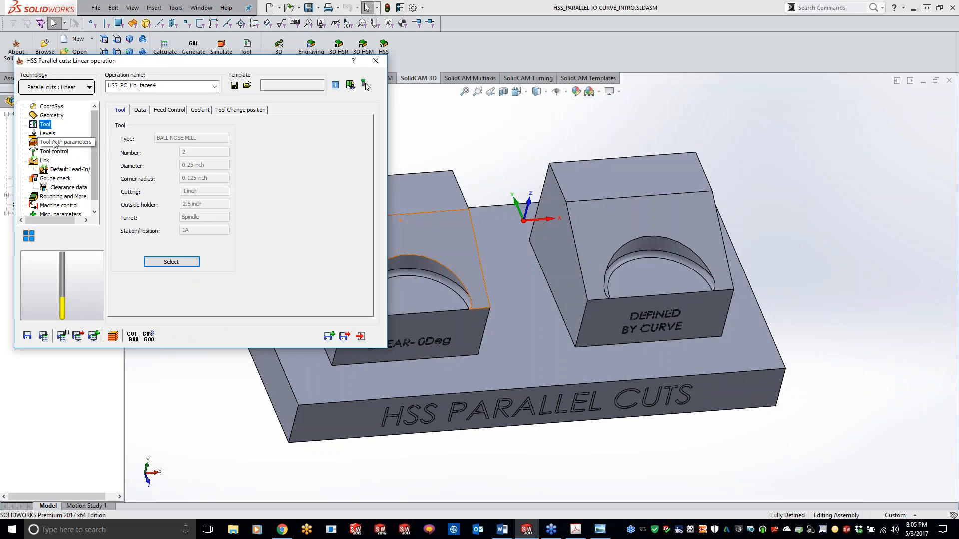
Keep the 0.05 maximum step over and save and calculate the linear operation to display its toolpath on the block
left_click(54, 143)
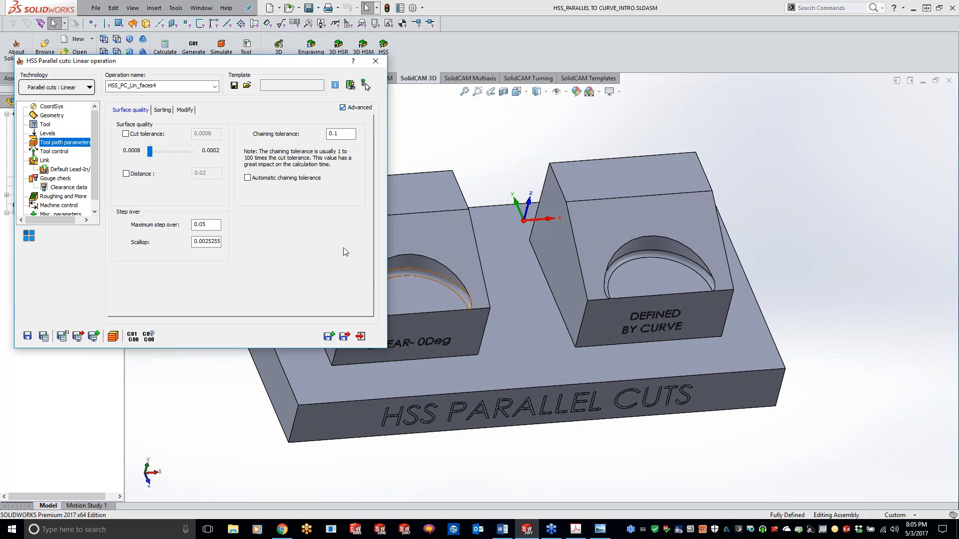
mouse_move(206, 226)
left_click(43, 336)
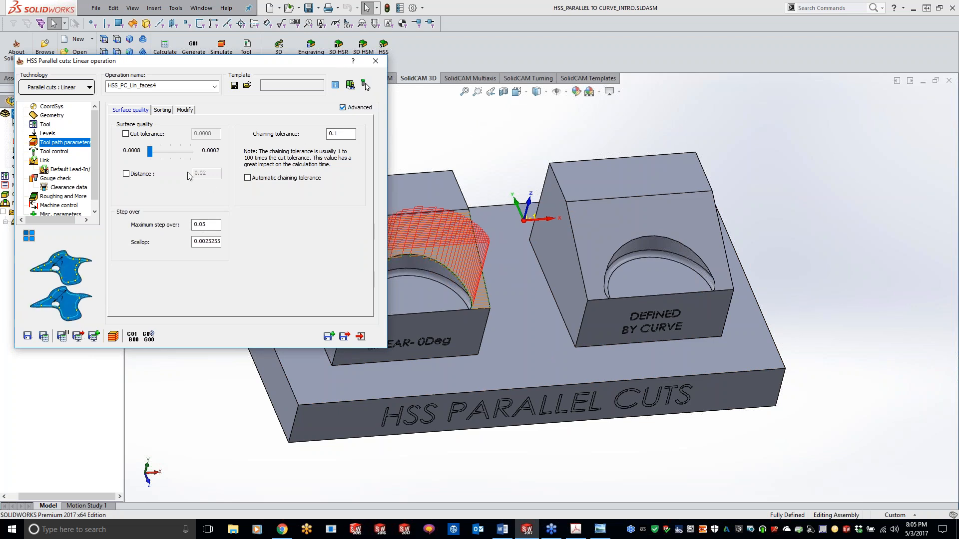
left_click(509, 151)
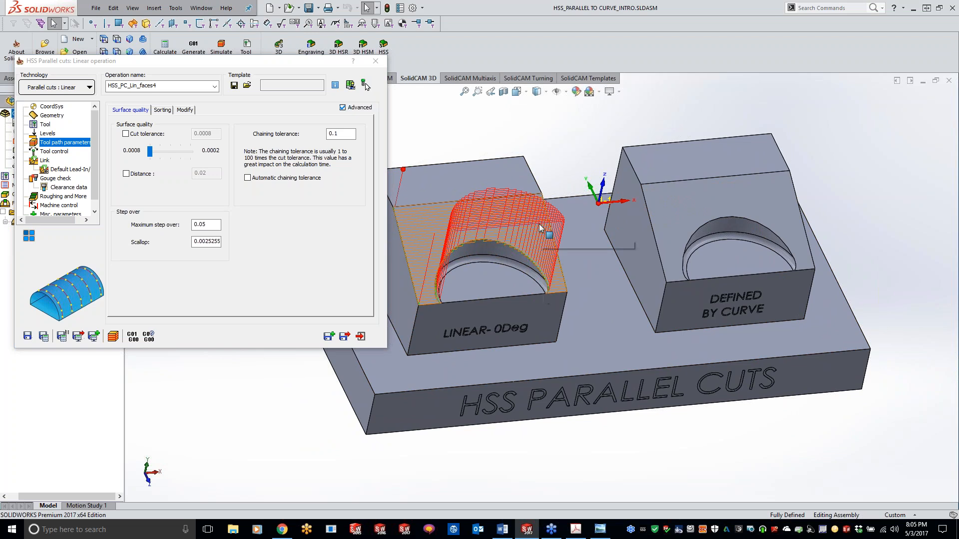
Set the links for large gaps along the cut and large moves between slices to Follow surfaces, and recalculate the toolpath
left_click(45, 161)
left_click(168, 111)
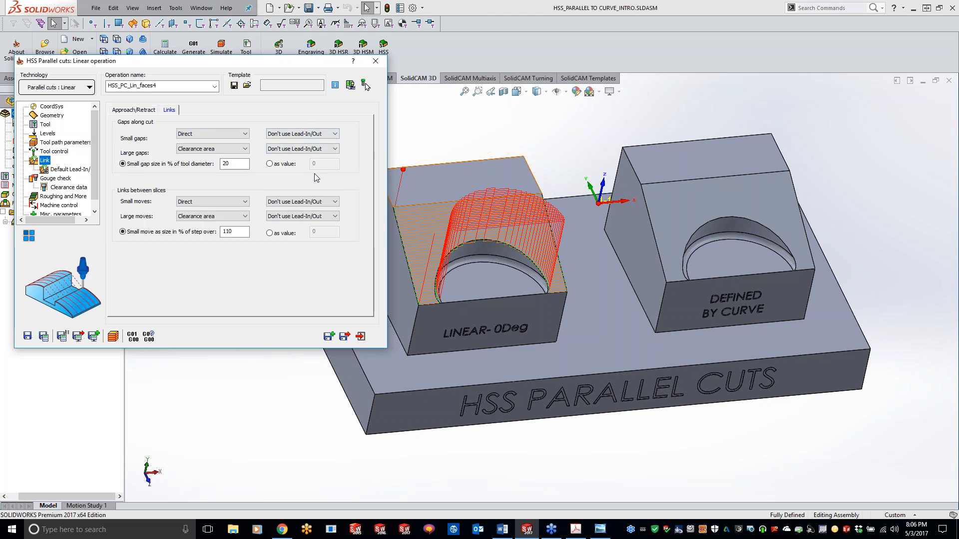
left_click(205, 149)
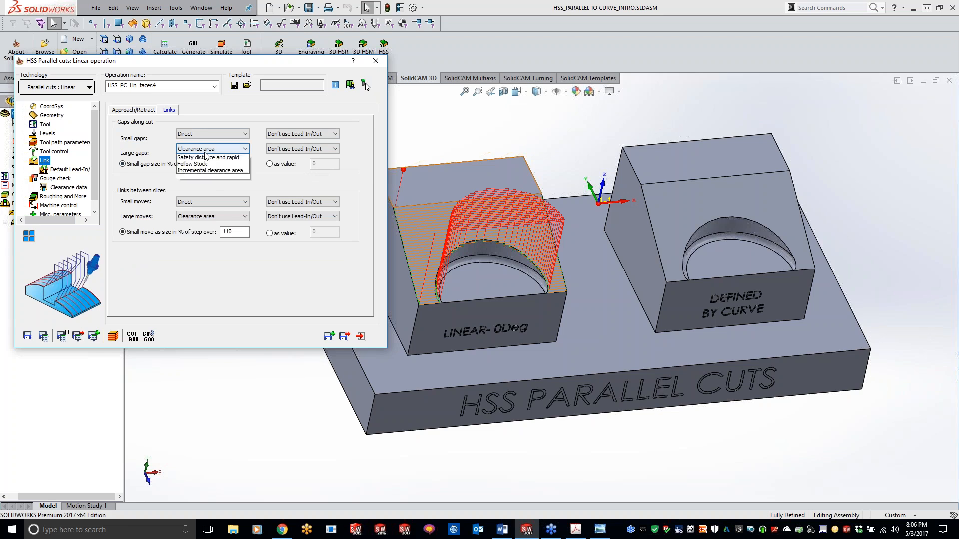
left_click(205, 179)
left_click(205, 216)
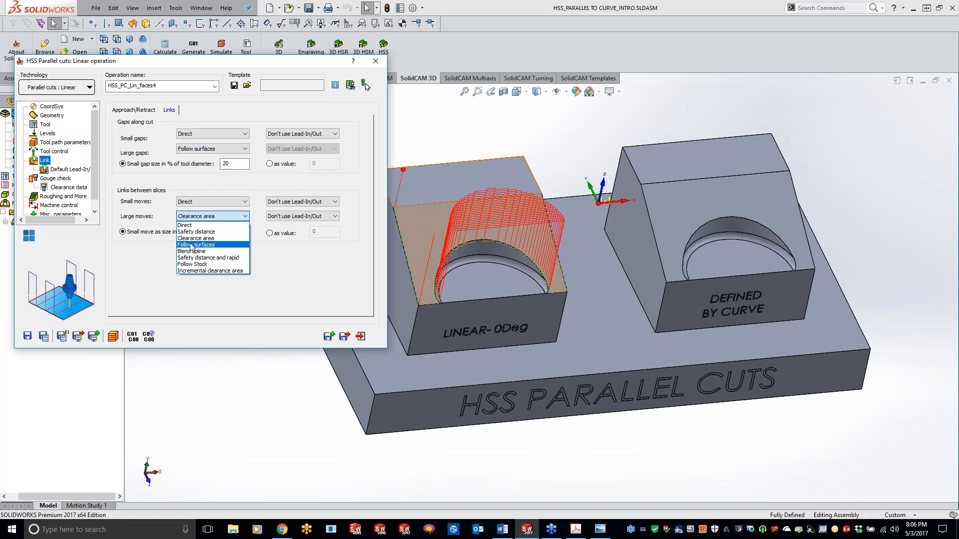
left_click(192, 246)
left_click(44, 336)
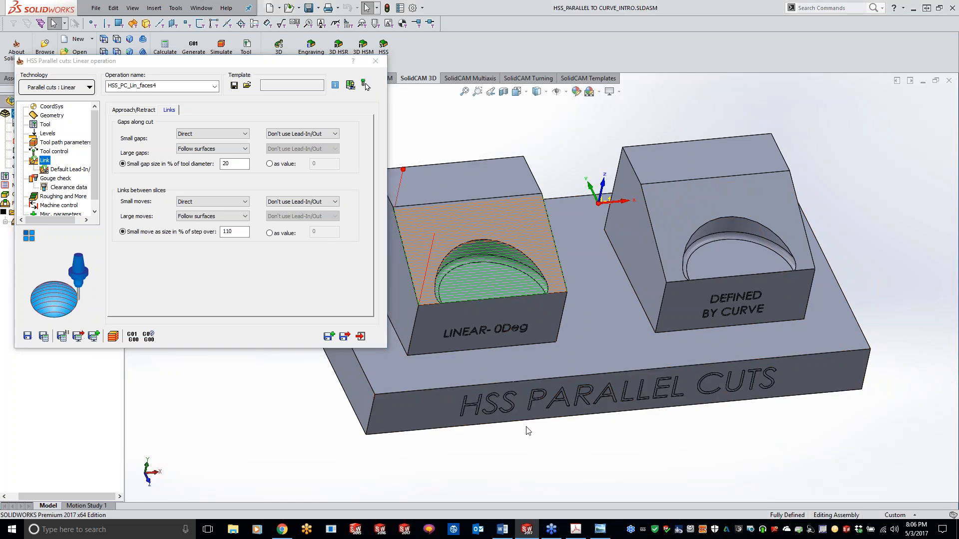
Finish with the linear operation and start a new HSS operation using the Parallel to Curve(s) technology
scroll(436, 238, "down", 5)
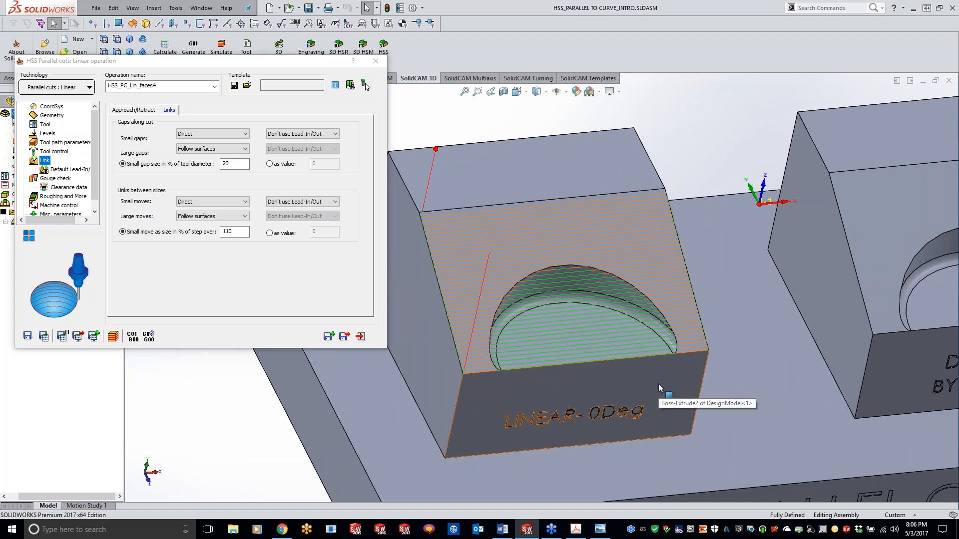
middle_click_drag(658, 383, 626, 356)
key("ctrl+1")
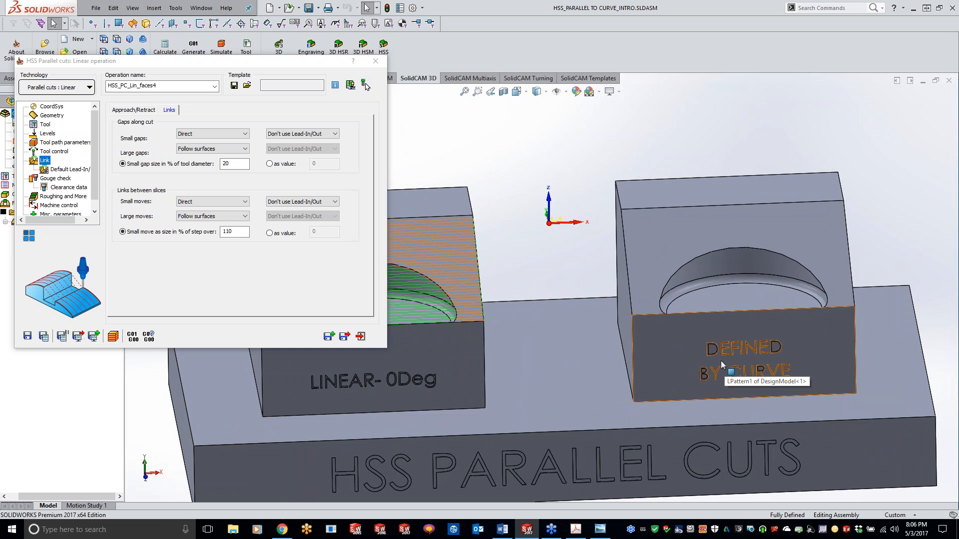
left_click(378, 61)
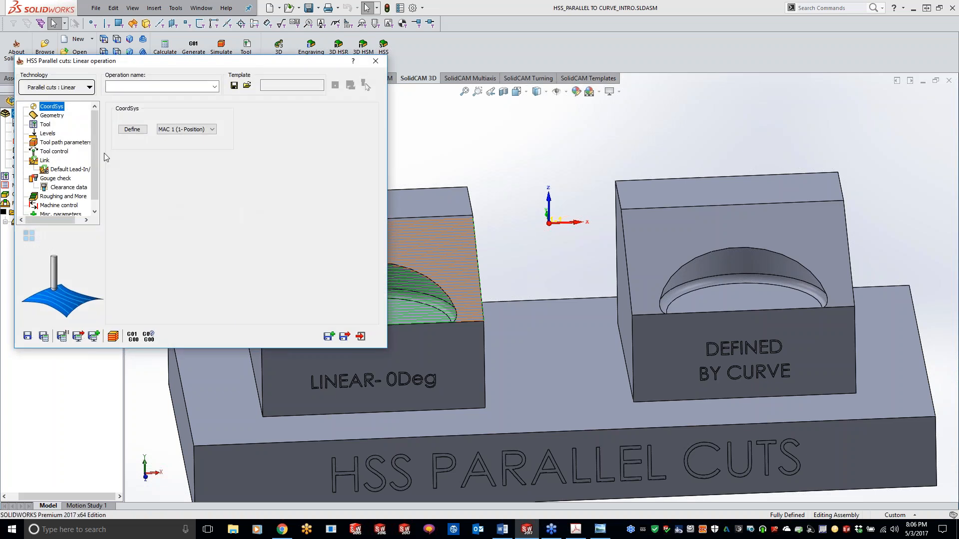
left_click(73, 88)
left_click(69, 112)
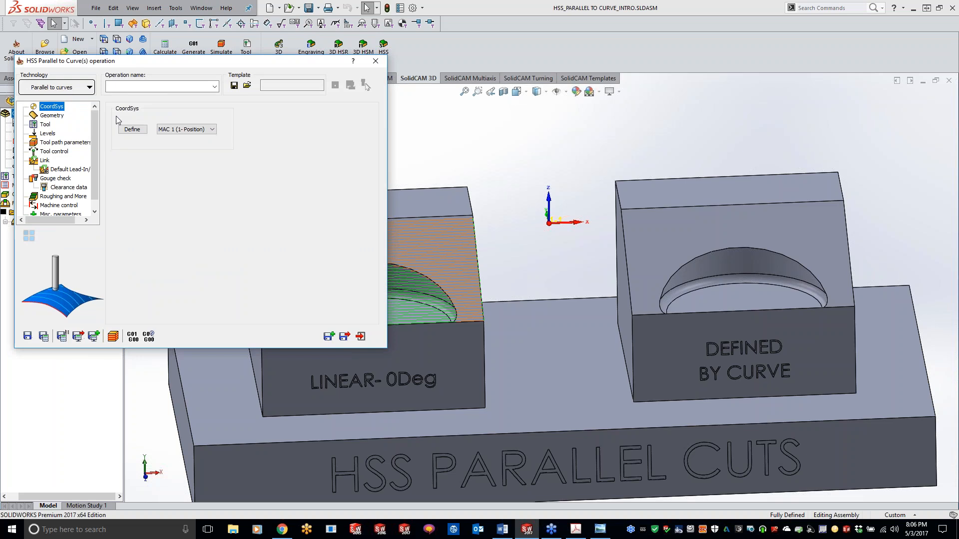
Define the sloped face of the DEFINED BY CURVE block as drive surface and assign the 0.25 inch ball nose mill, tool 2
left_click(53, 116)
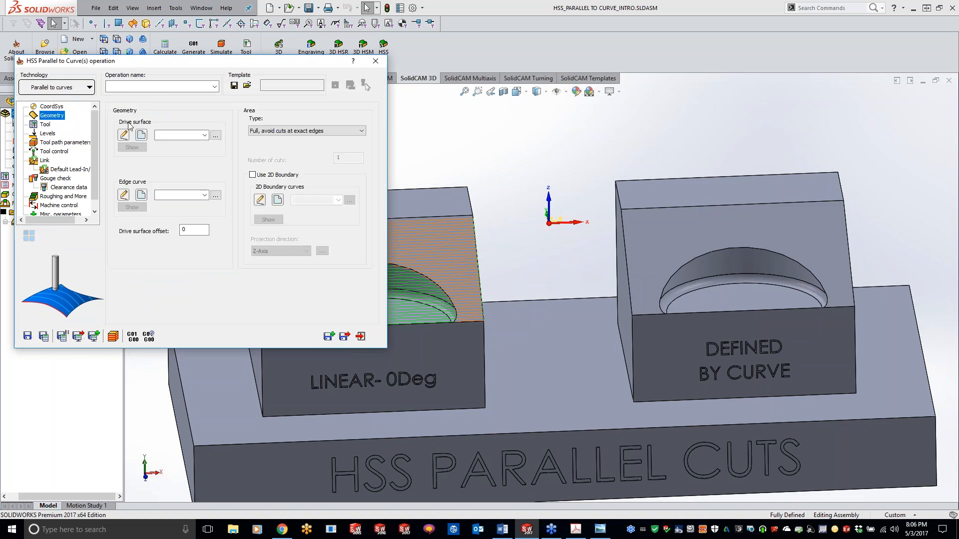
left_click(142, 135)
left_click(673, 235)
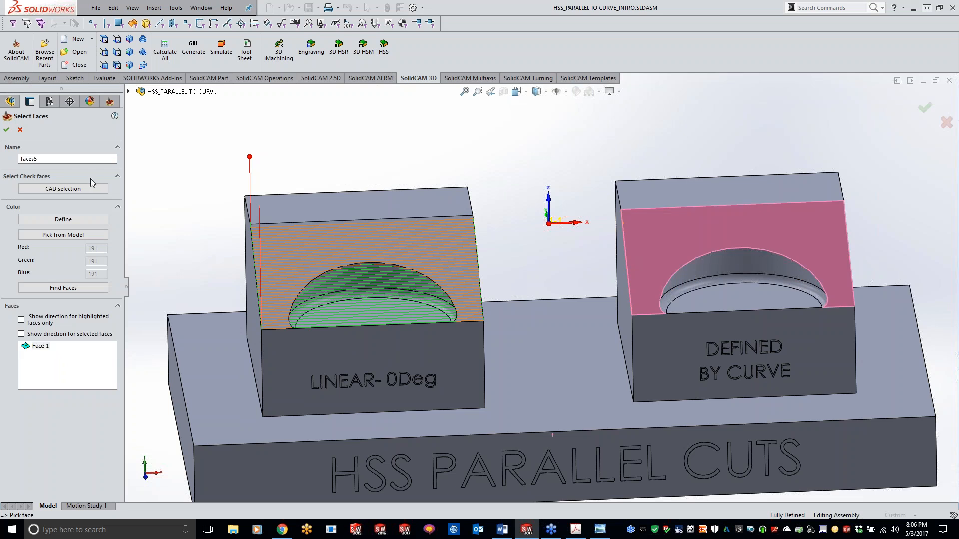
left_click(7, 130)
left_click(47, 125)
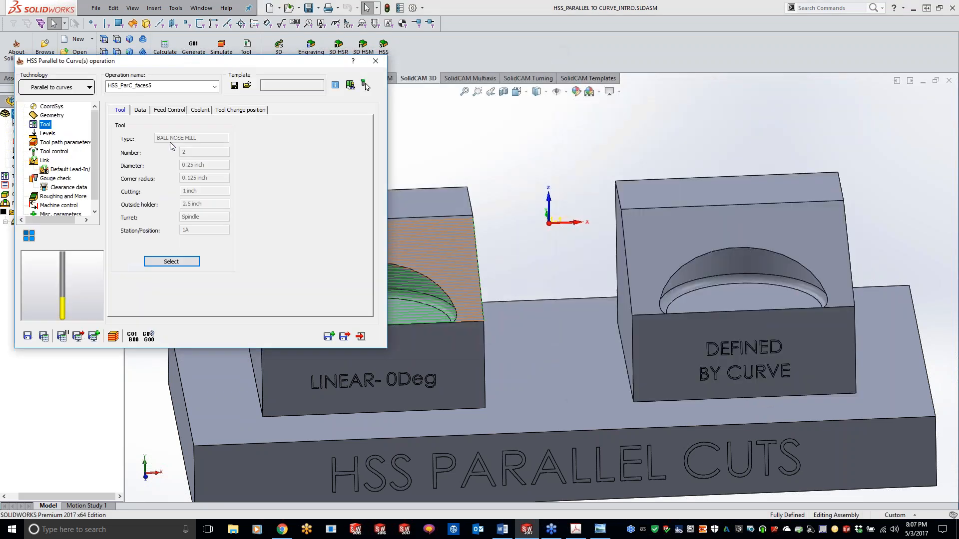
Define the edge curve as a chain along the pocket's curved upper edge on the sloped face of the DEFINED BY CURVE block
left_click(51, 115)
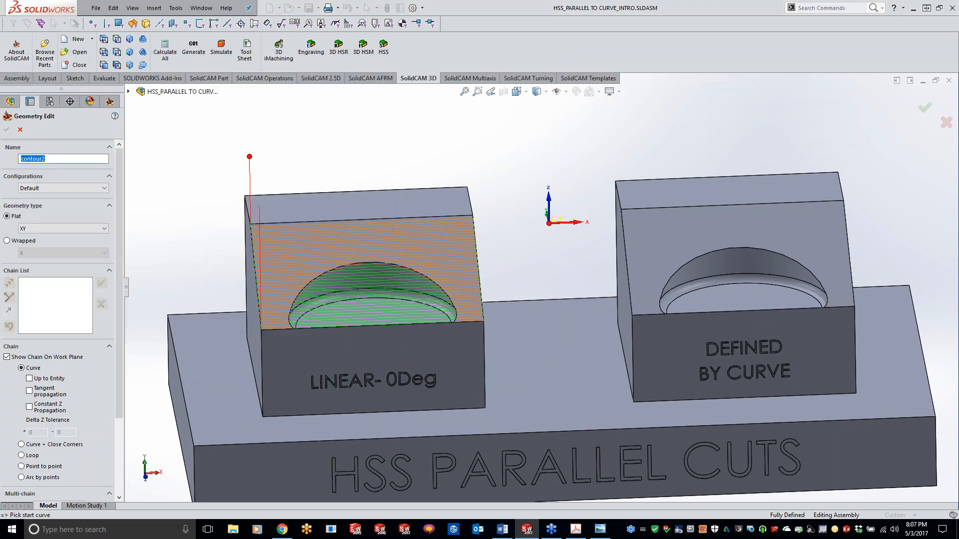
mouse_move(672, 291)
middle_mouse_down()
mouse_move(606, 296)
mouse_move(568, 313)
middle_mouse_up()
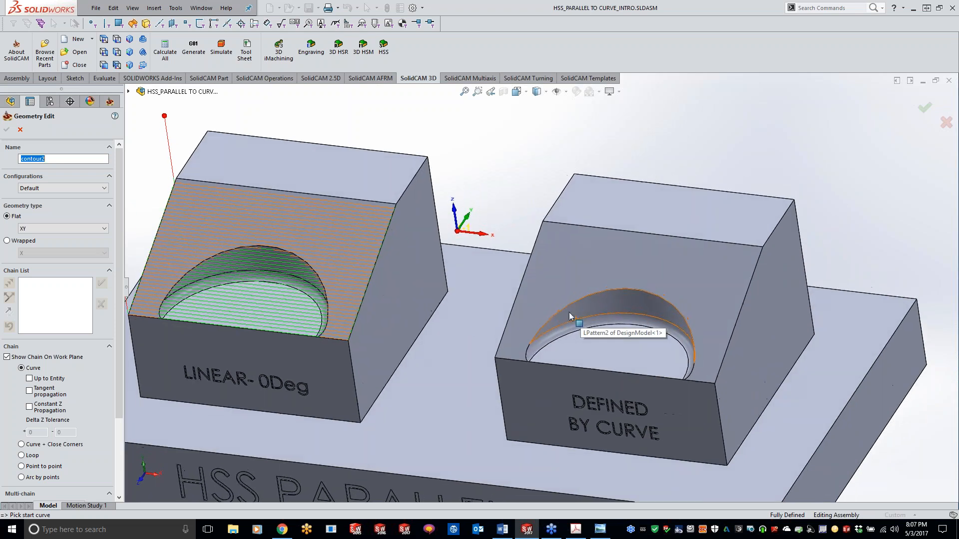
left_click(528, 356)
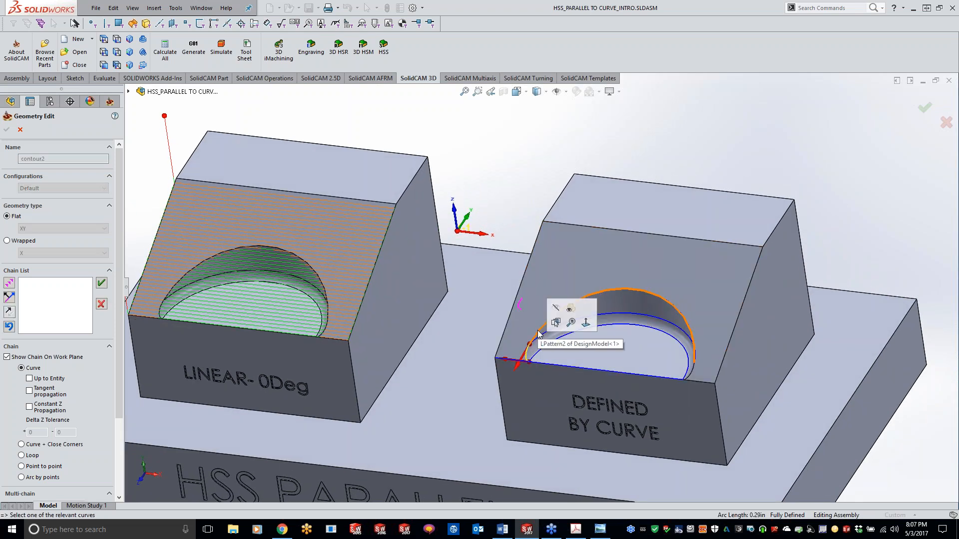
middle_click_drag(655, 357, 471, 318)
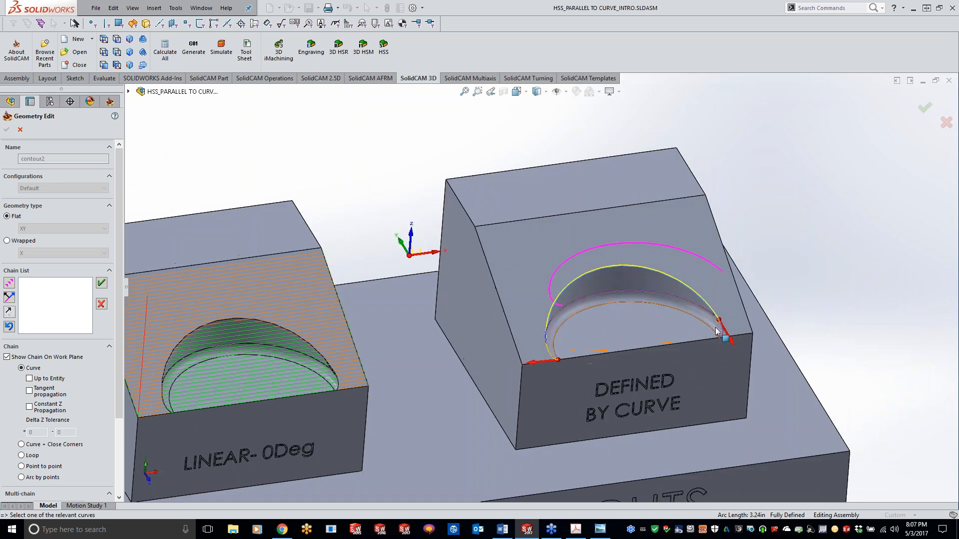
left_click(102, 283)
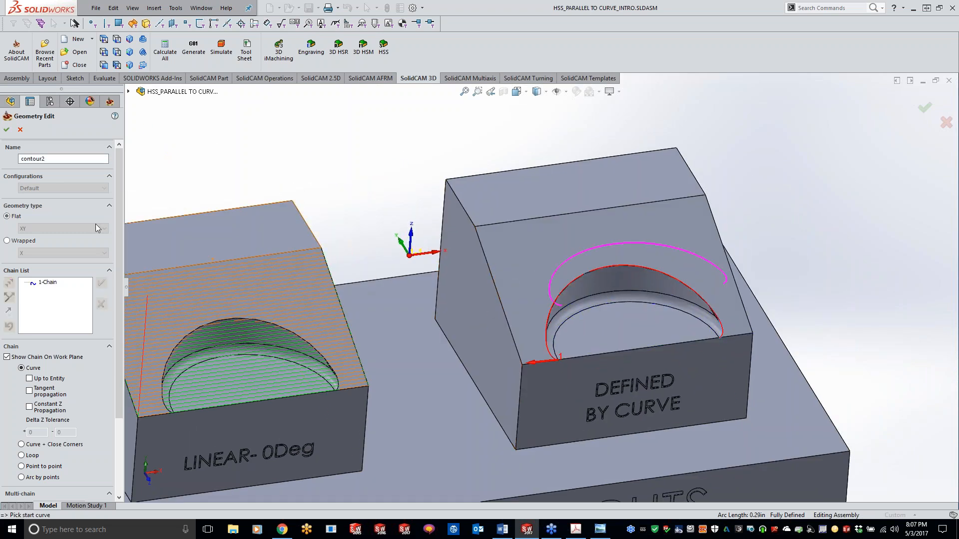
left_click(6, 130)
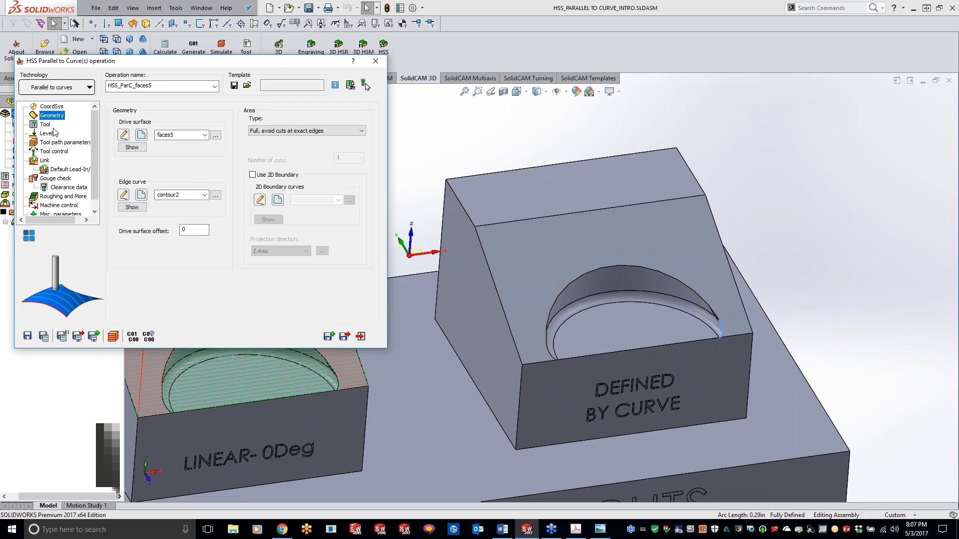
Save and calculate the parallel-to-curve toolpath on the sloped face of the DEFINED BY CURVE block
left_click(45, 124)
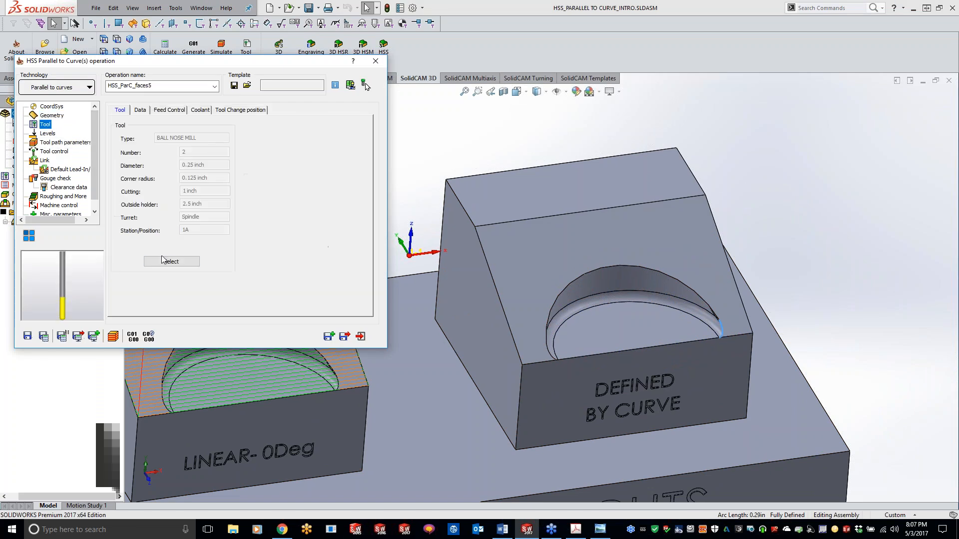
left_click(48, 142)
left_click(44, 336)
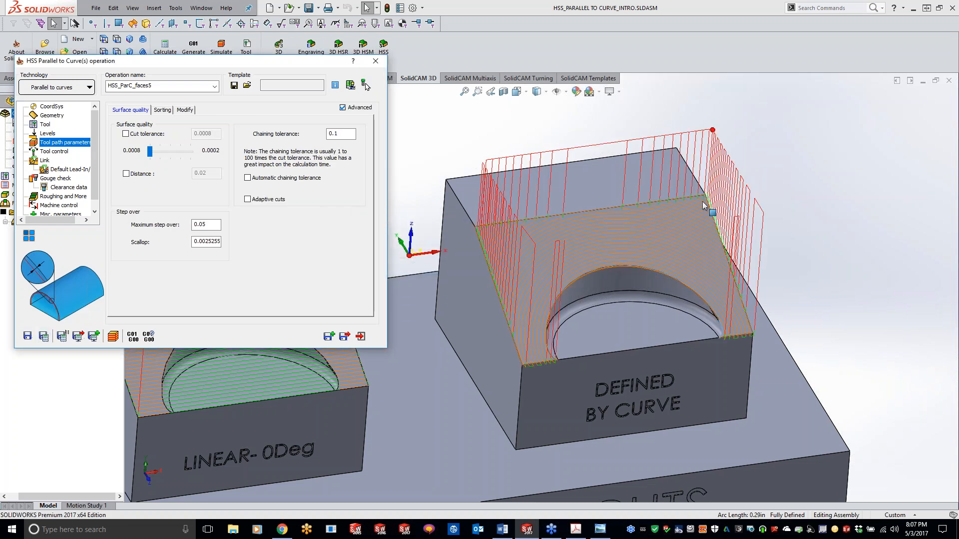
left_click(777, 173)
middle_click_drag(769, 176, 745, 179)
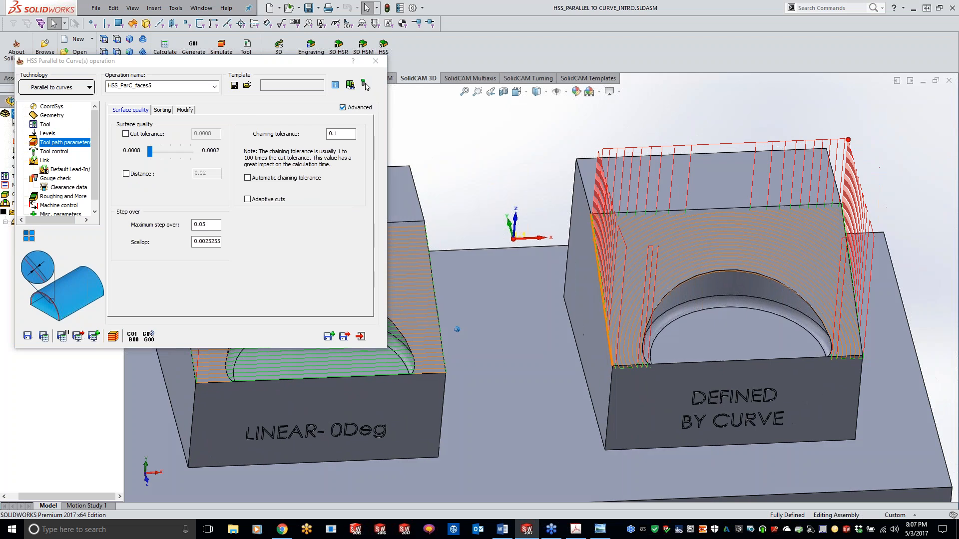
Set the link for large moves between slices to Follow surfaces and recalculate the parallel-to-curve toolpath
left_click(44, 160)
left_click(170, 111)
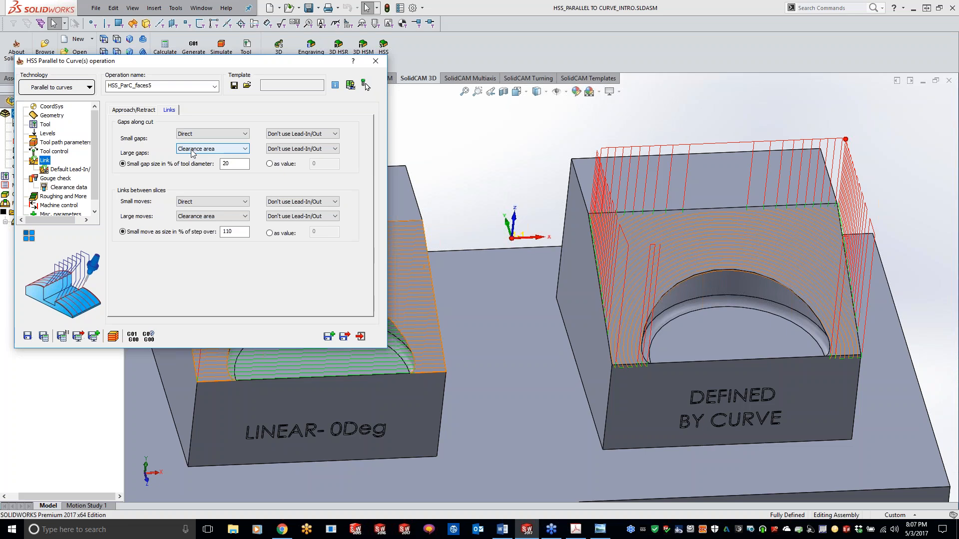
left_click(197, 218)
left_click(196, 244)
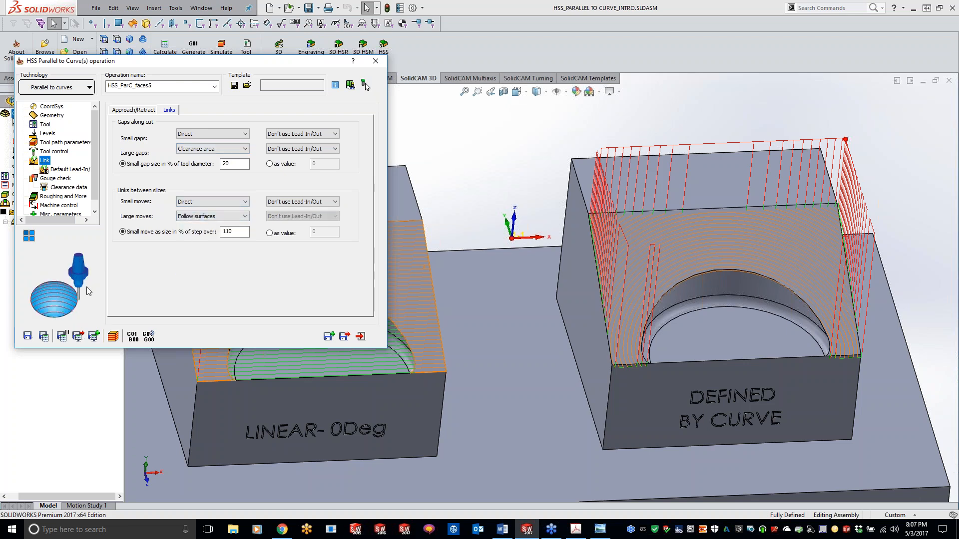
left_click(44, 335)
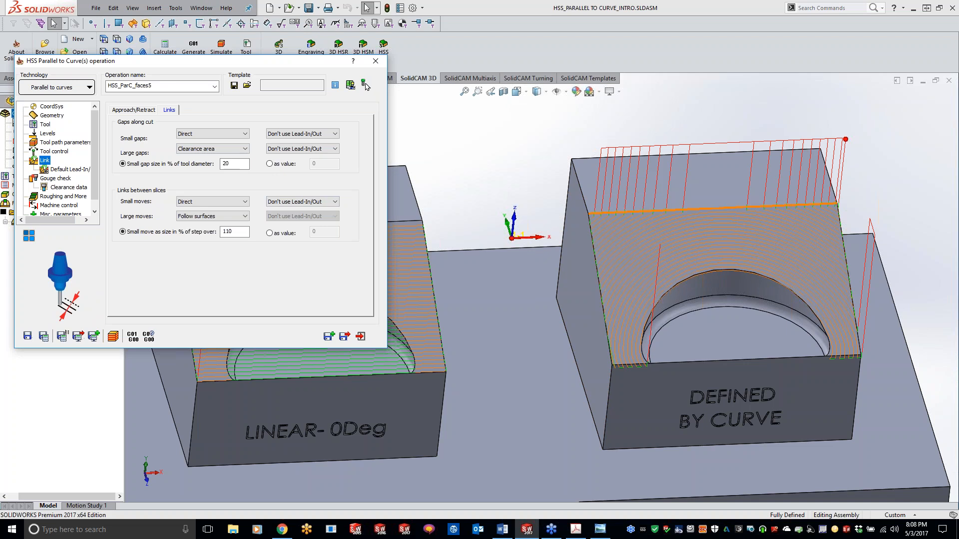
Set the link for large gaps along the cut to Follow surfaces and recalculate the toolpath
left_click(220, 149)
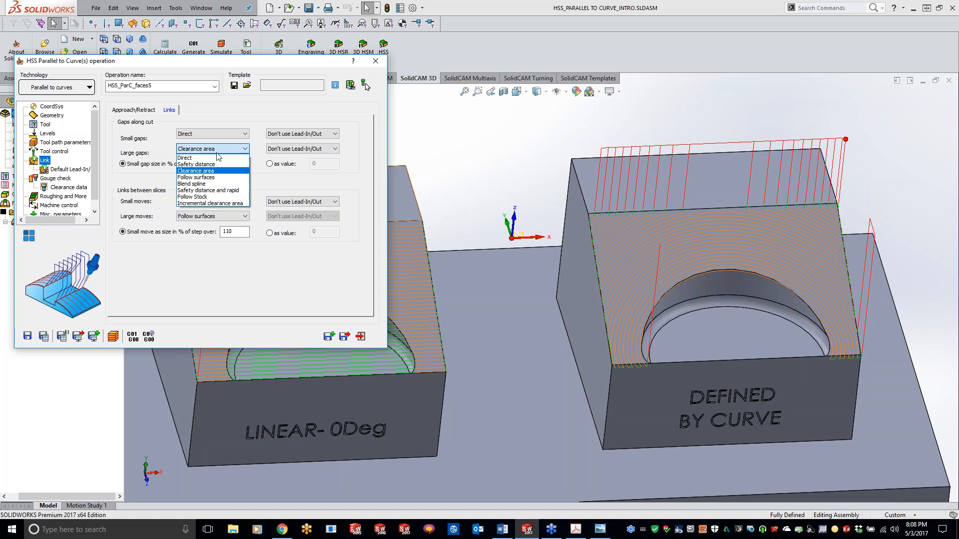
left_click(208, 177)
left_click(44, 337)
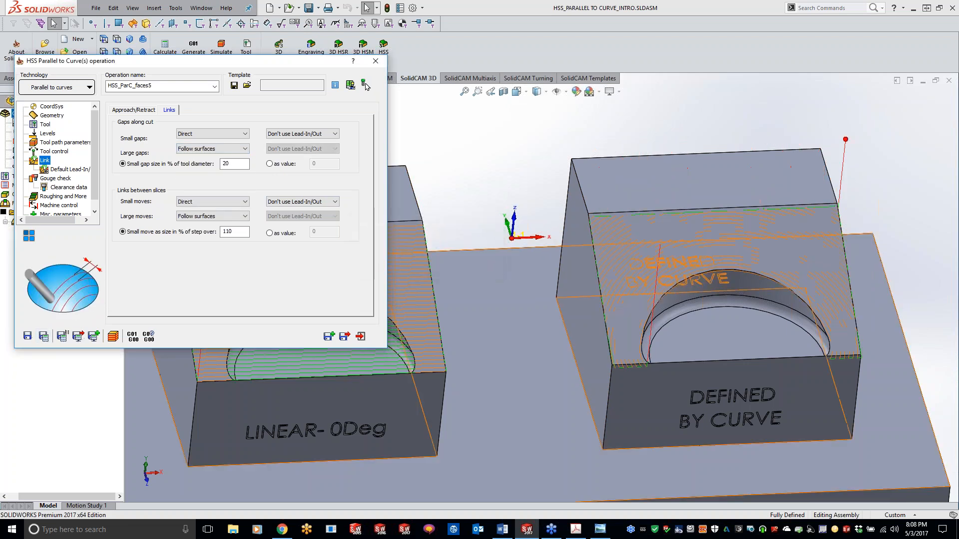
left_click(549, 197)
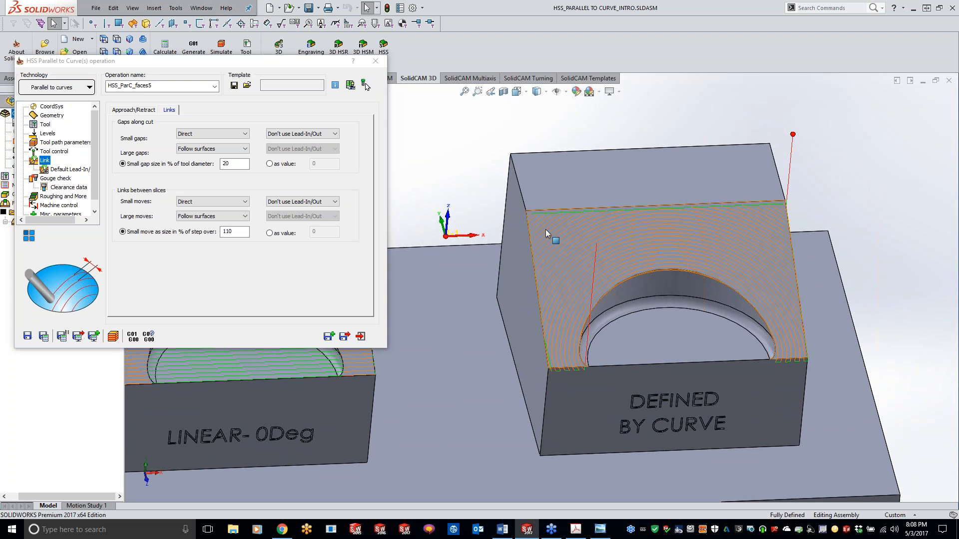
Try Blend spline links for the large moves between slices and the large gaps along the cut, recalculating the toolpath
left_click(227, 216)
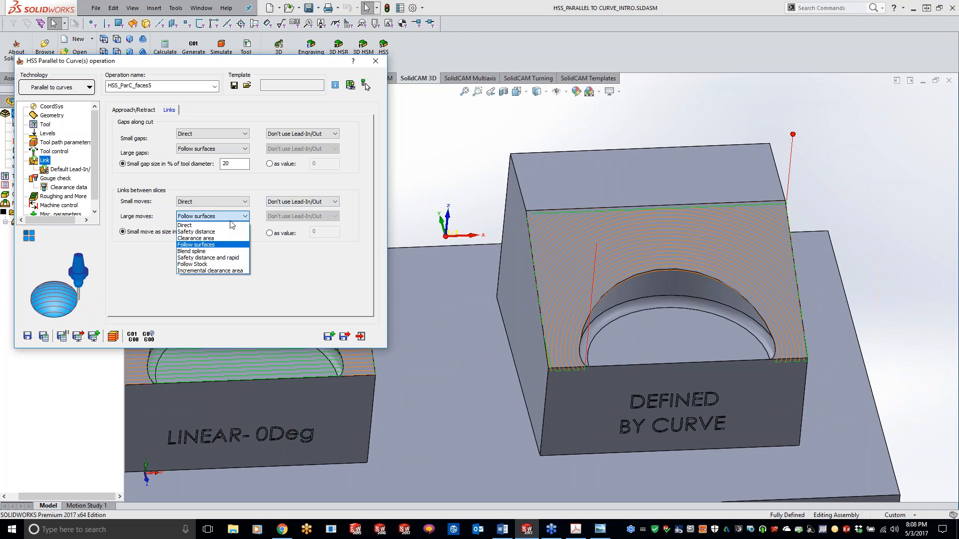
left_click(221, 253)
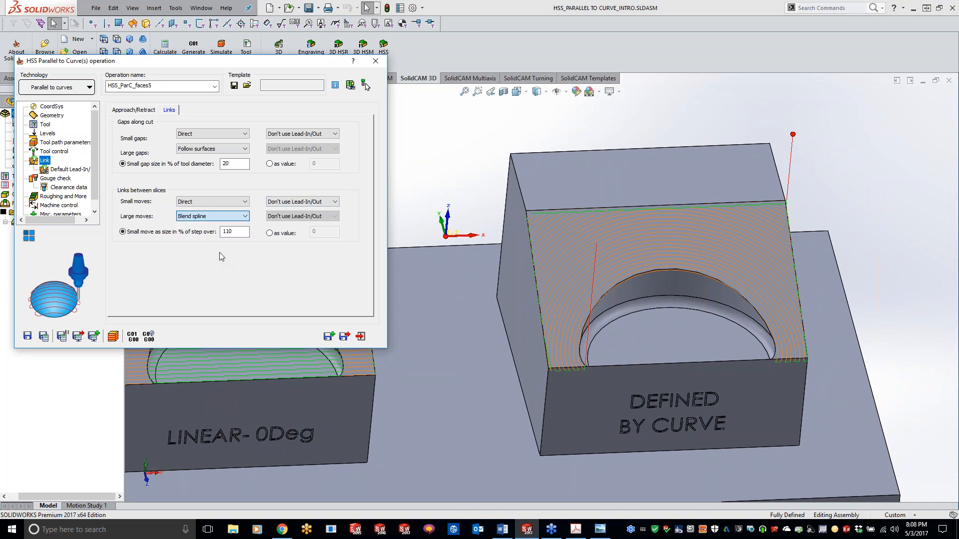
left_click(365, 85)
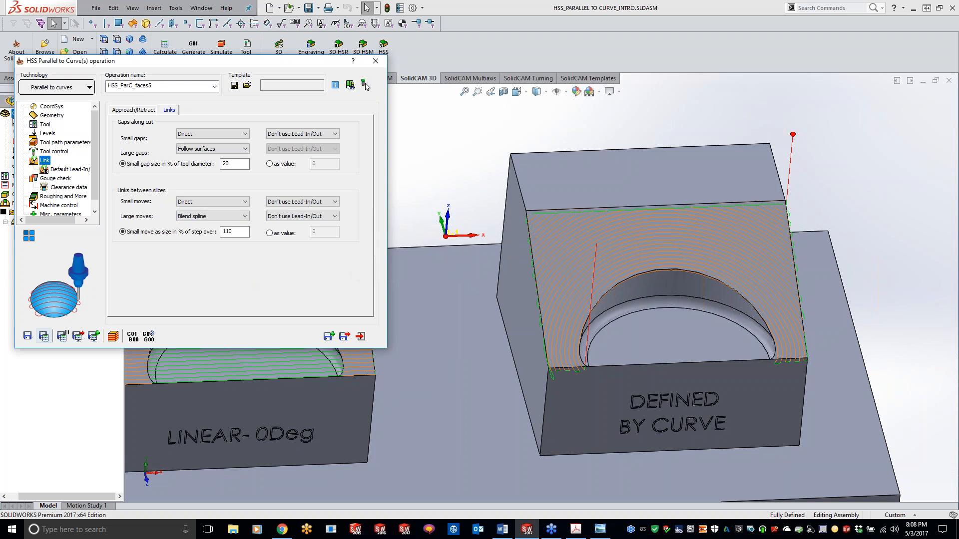
left_click(195, 216)
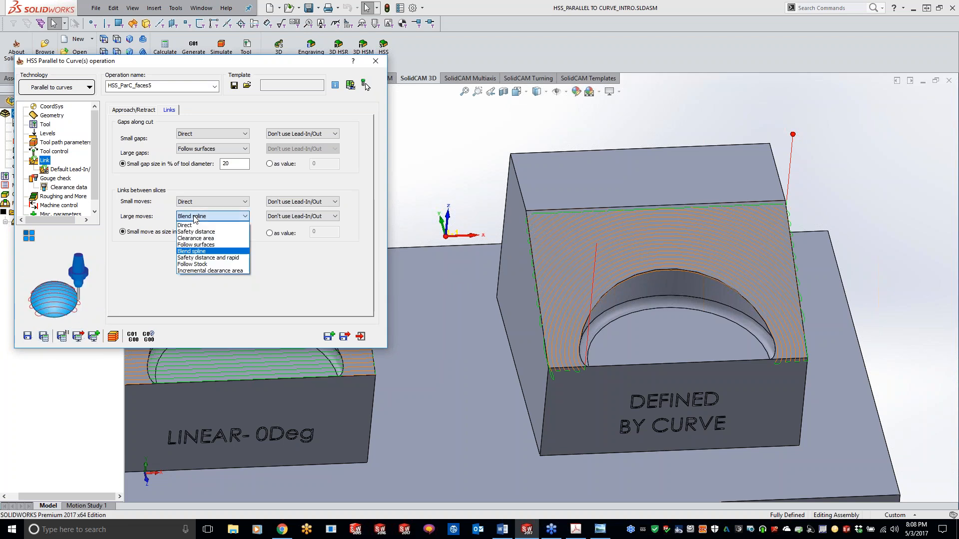
left_click(212, 150)
left_click(212, 149)
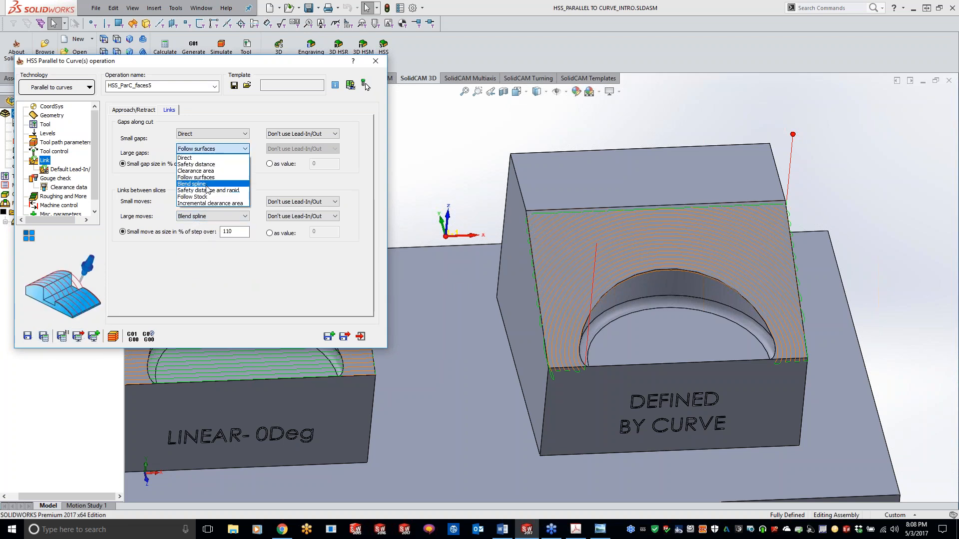
left_click(206, 184)
left_click(44, 336)
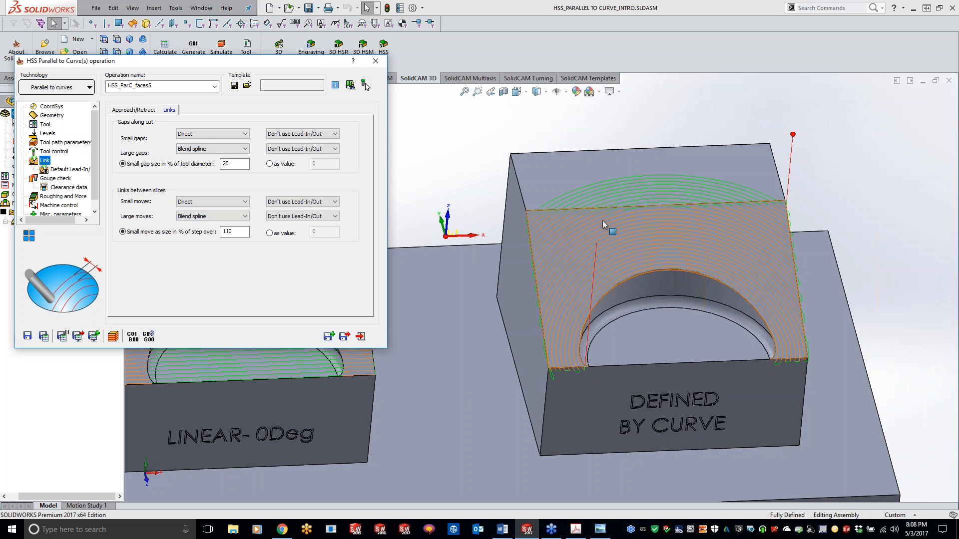
Examine the blend spline links from several angles along the edges of the DEFINED BY CURVE block's sloped face
scroll(511, 200, "down", 3)
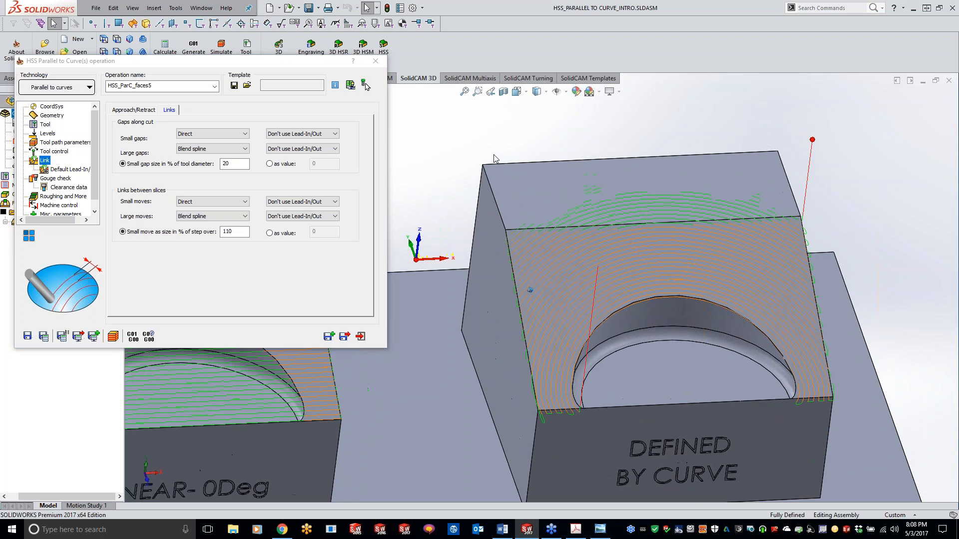
scroll(511, 199, "down", 5)
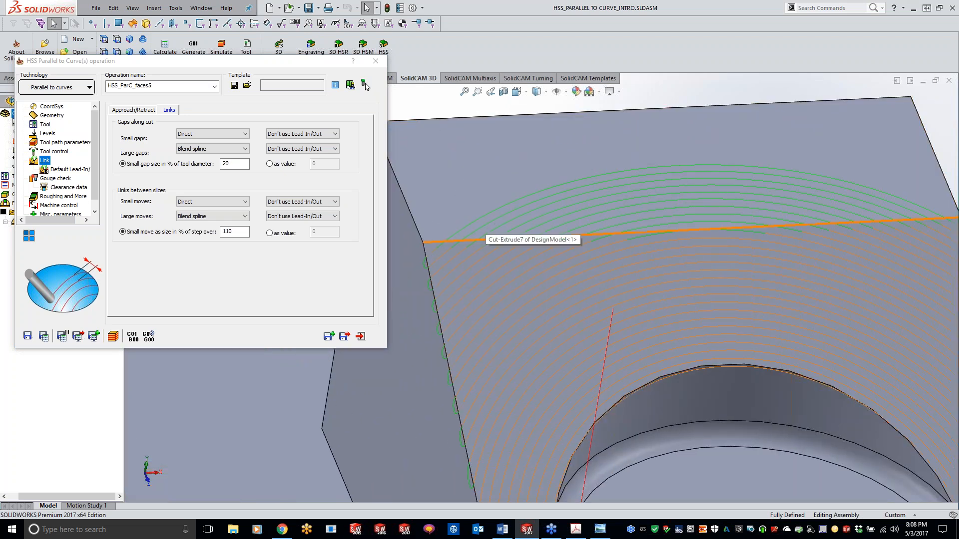
middle_click_drag(540, 228, 679, 214)
middle_click_drag(639, 274, 678, 260)
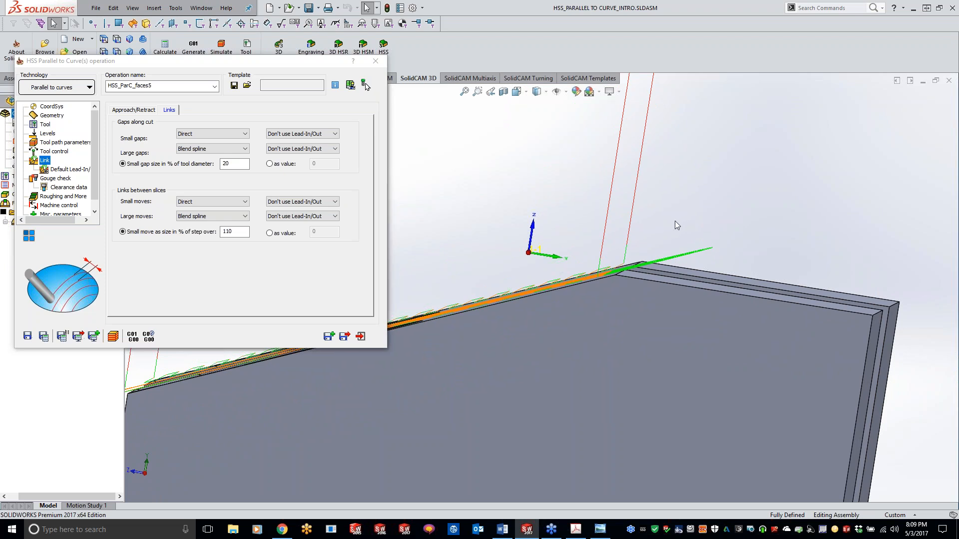
middle_click_drag(658, 287, 581, 267)
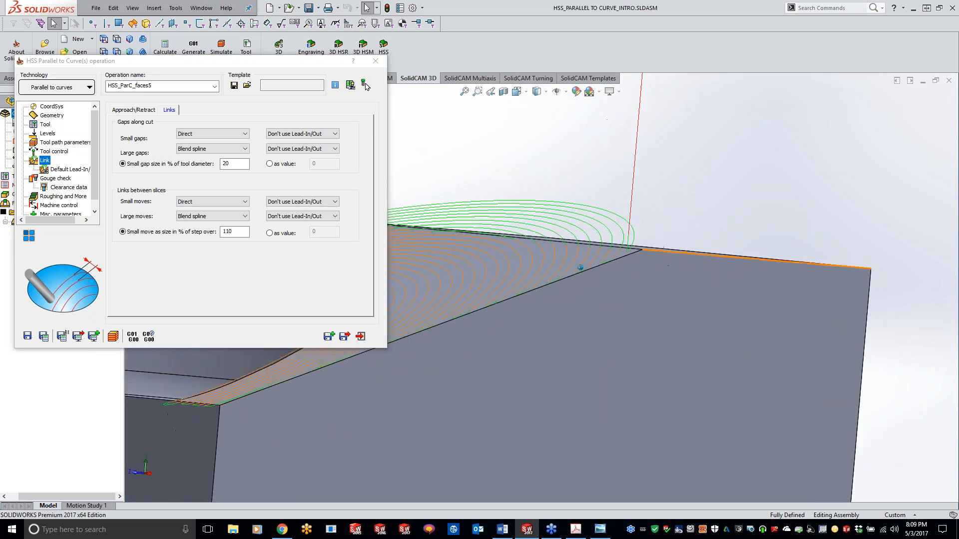
scroll(646, 238, "down", 5)
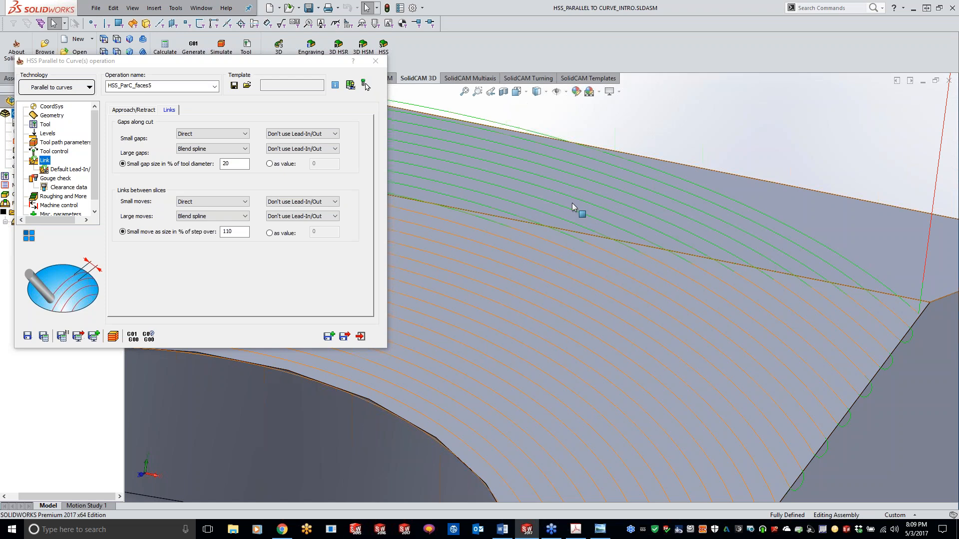
scroll(693, 281, "up", 8)
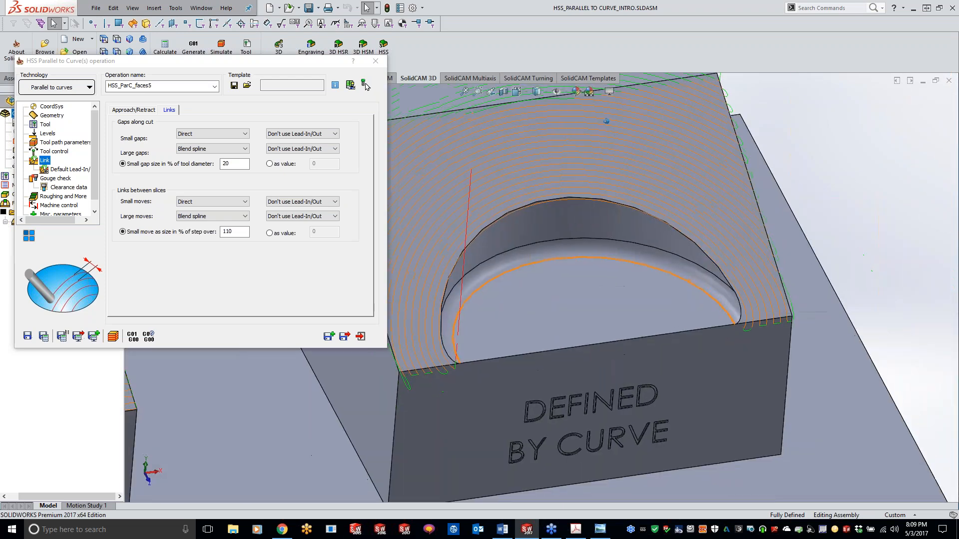
middle_click_drag(691, 280, 539, 270)
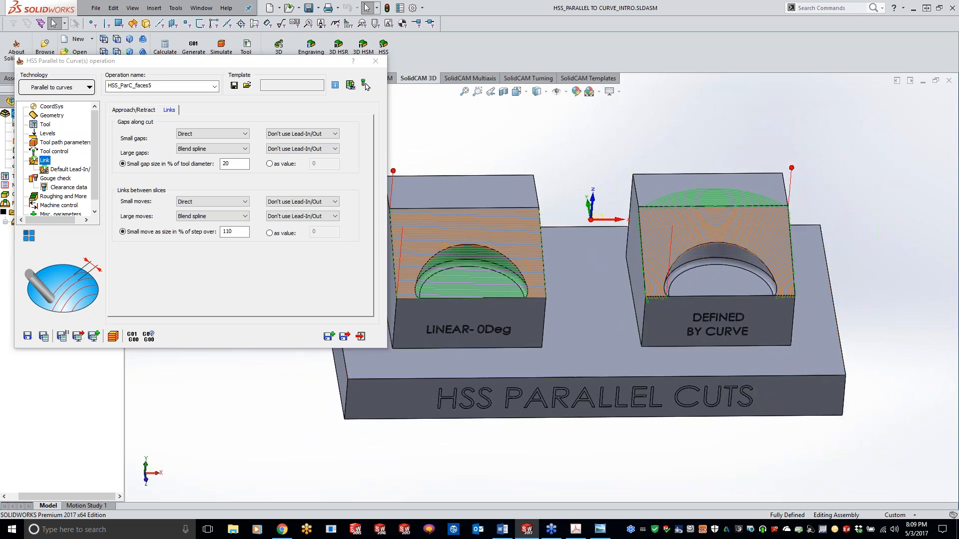
Return the large gaps along the cut and large moves between slices to Follow surfaces, and recalculate the toolpath
left_click(218, 149)
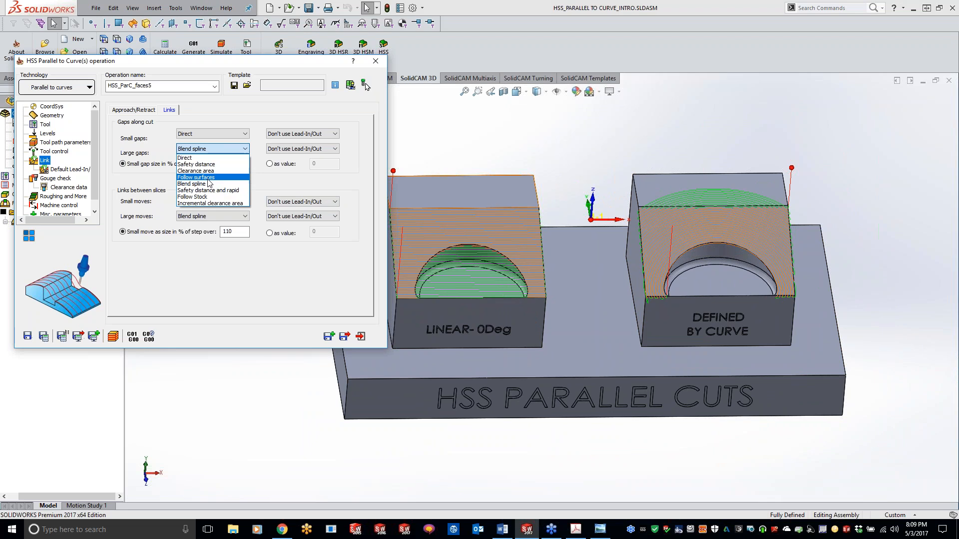
left_click(196, 177)
left_click(200, 216)
left_click(196, 245)
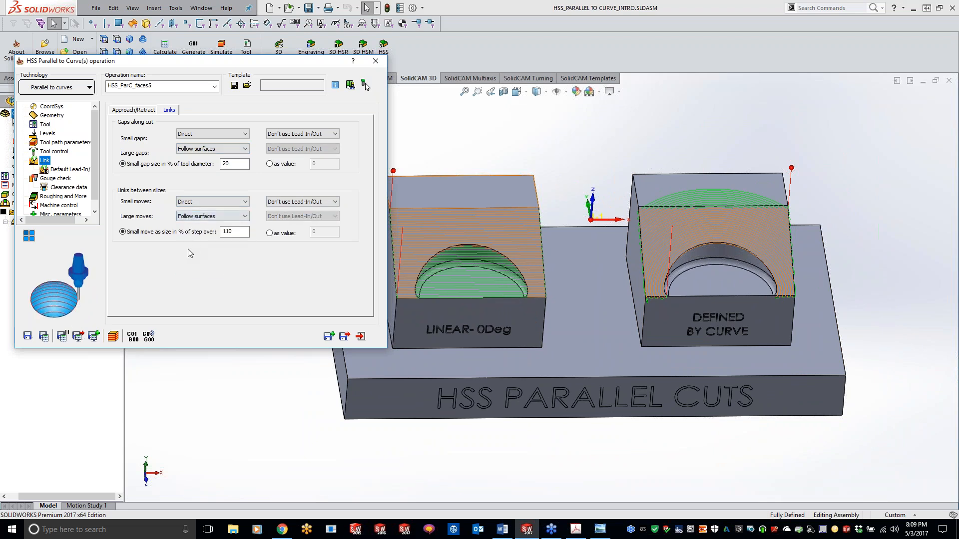
left_click(44, 337)
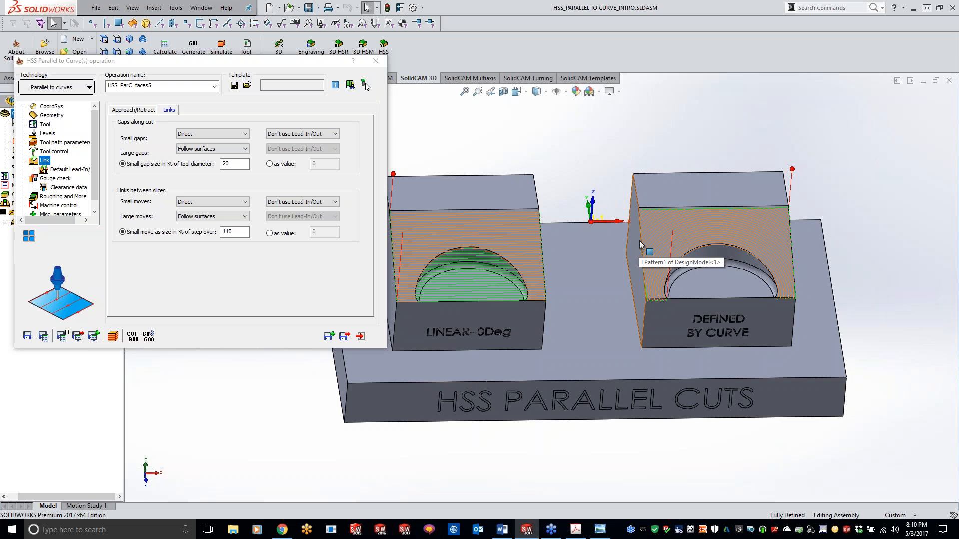
Set the maximum step over of the parallel-to-curve operation to 0.01 and recalculate the toolpath
left_click(52, 151)
left_click(50, 143)
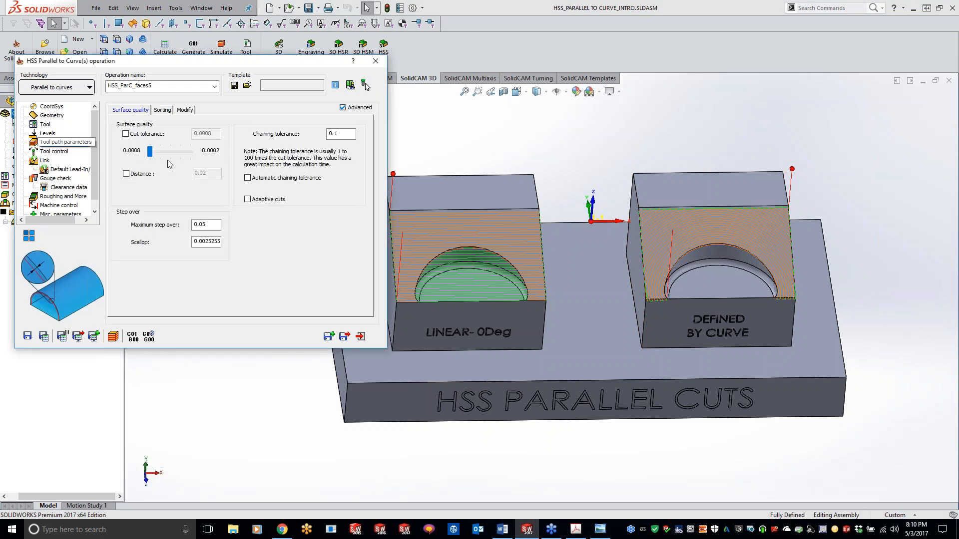
type(".01")
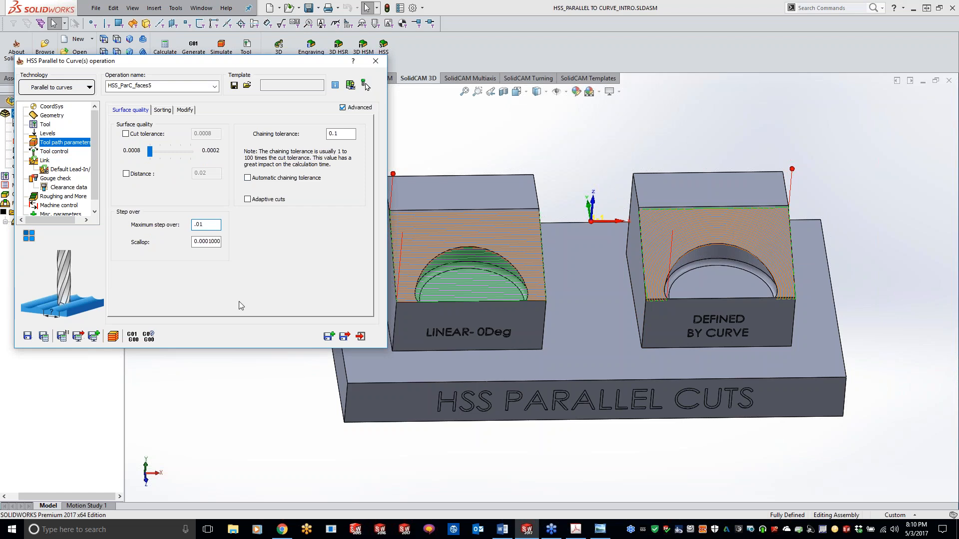
left_click(43, 336)
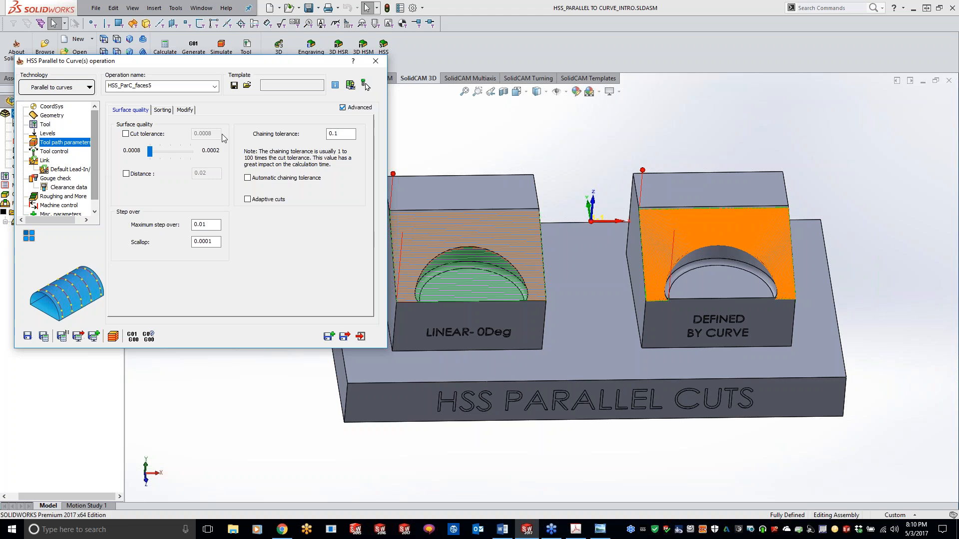
Enable Flip step over in the toolpath sorting, keeping the Zigzag cutting method, and recalculate
left_click(164, 111)
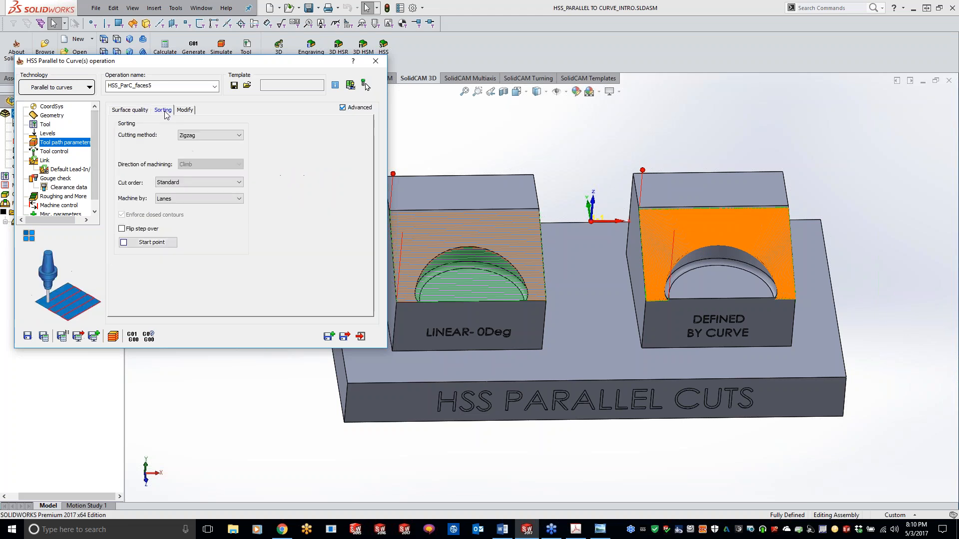
left_click(205, 142)
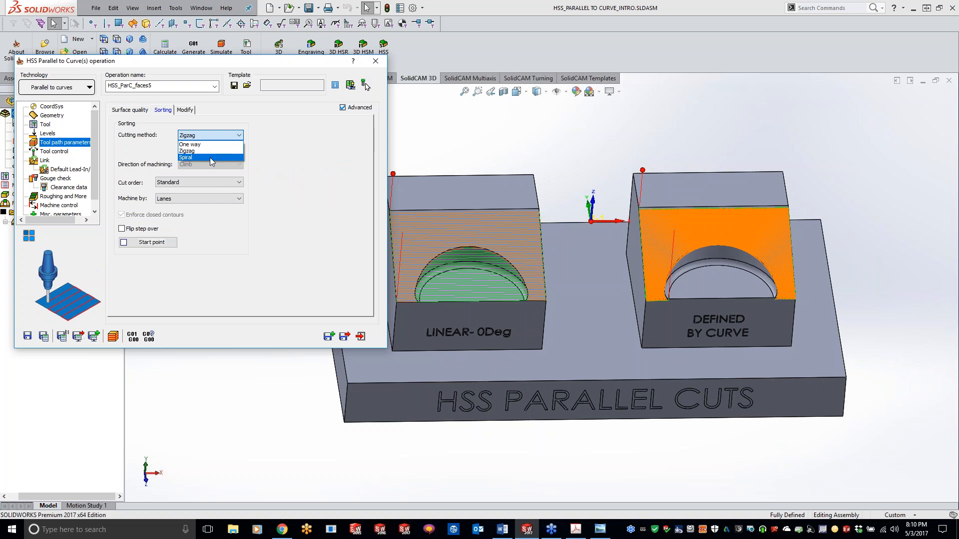
left_click(300, 248)
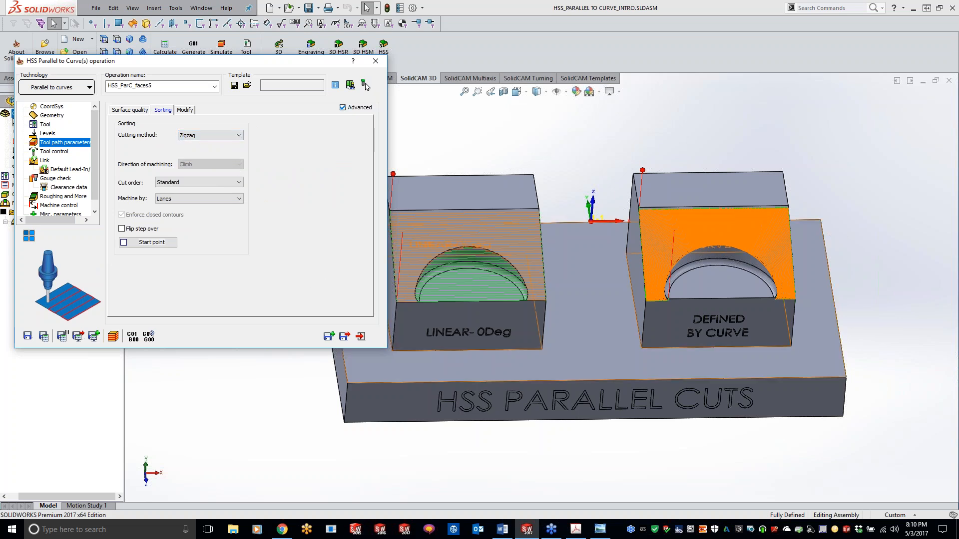
left_click(121, 229)
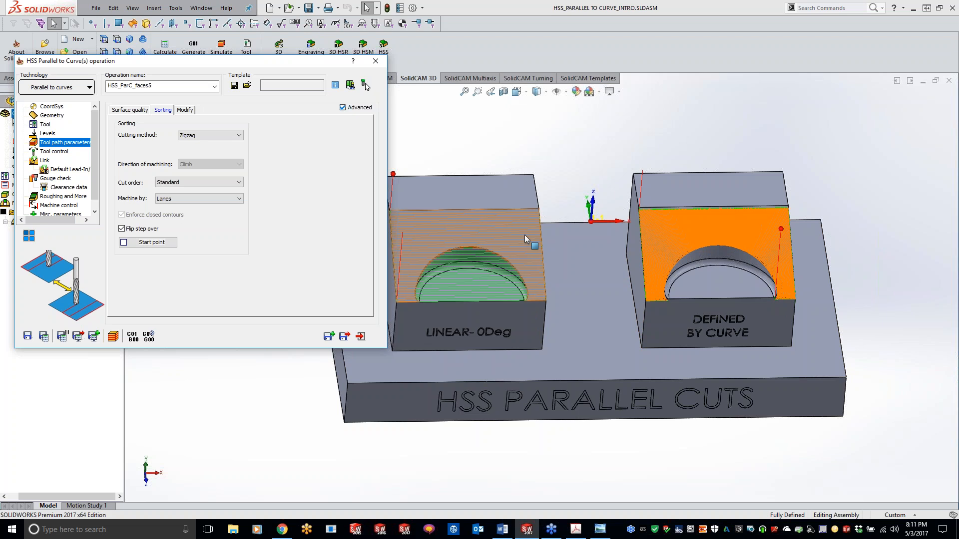
Set the toolpath sorting to machine by Regions and close the parallel-to-curve operation
left_click(194, 198)
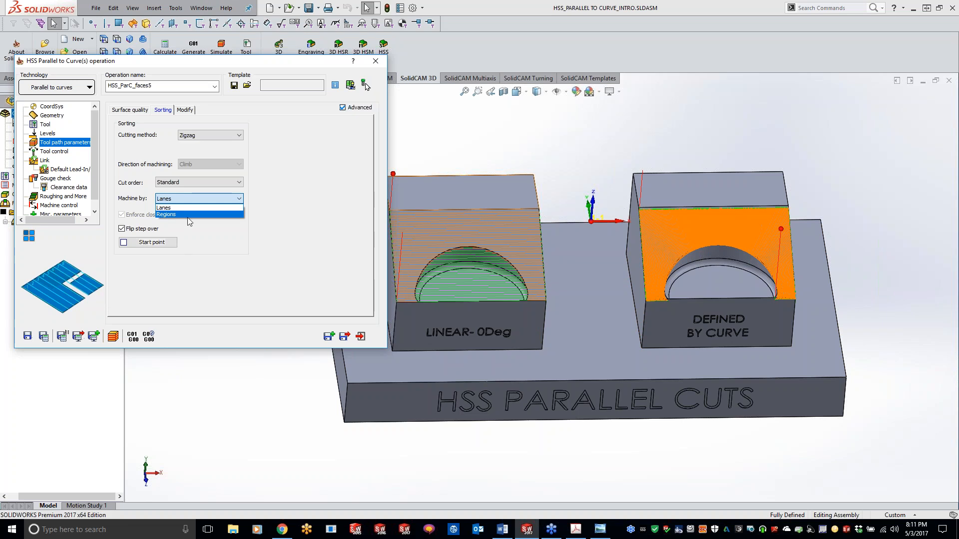
left_click(184, 214)
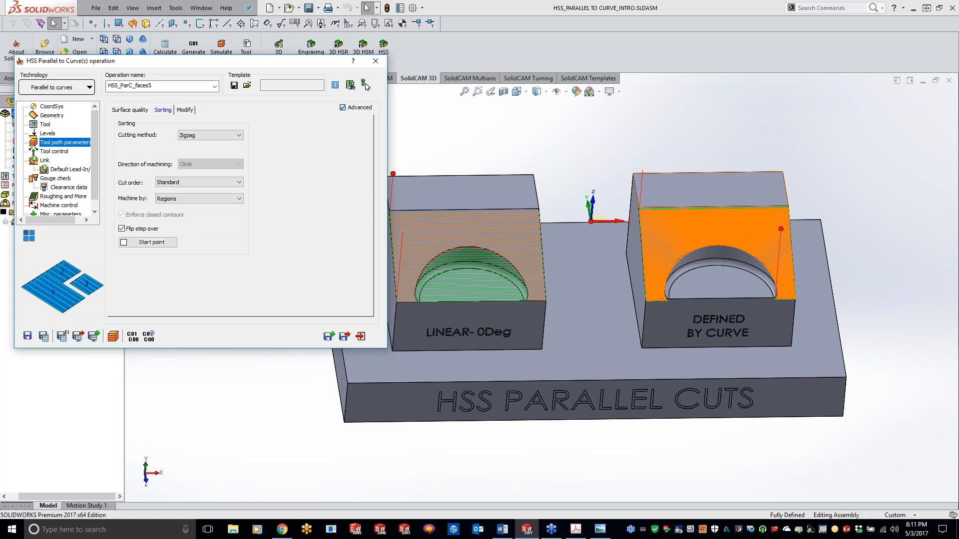
left_click(376, 61)
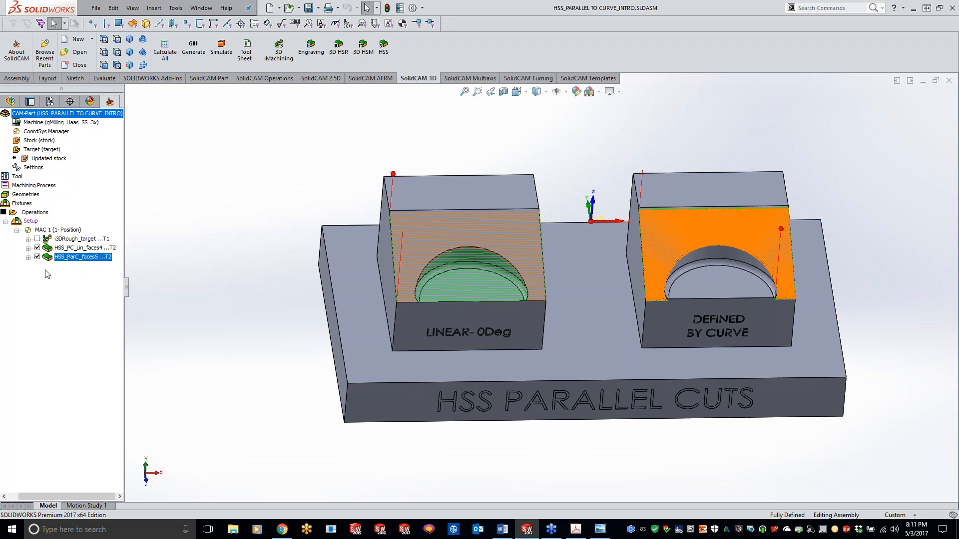
Hide the linear and parallel-to-curve toolpaths, orbit toward a top view of the two blocks, and display both toolpaths again
left_click(37, 256)
left_click(37, 248)
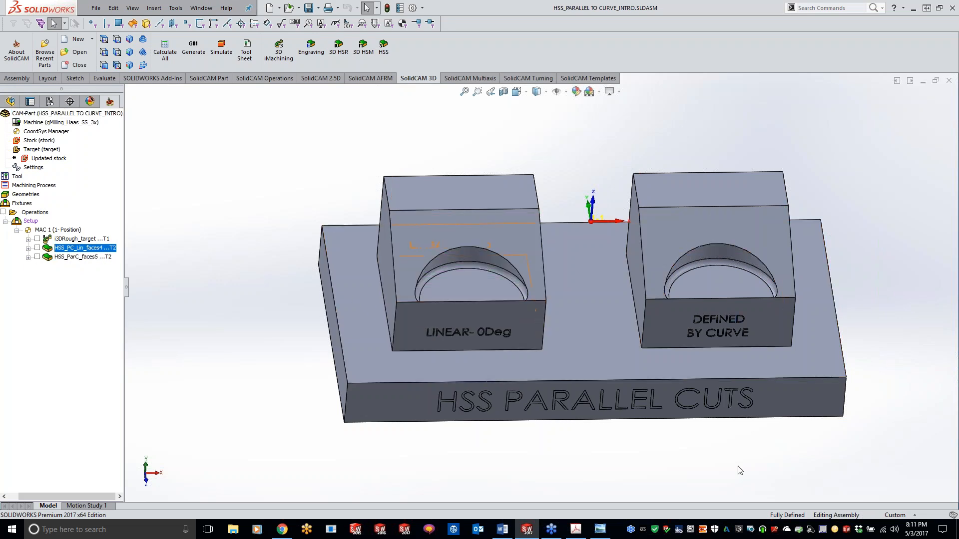
mouse_move(359, 296)
middle_mouse_down()
mouse_move(353, 311)
mouse_move(286, 286)
middle_mouse_up()
left_click(37, 248)
left_click(37, 256)
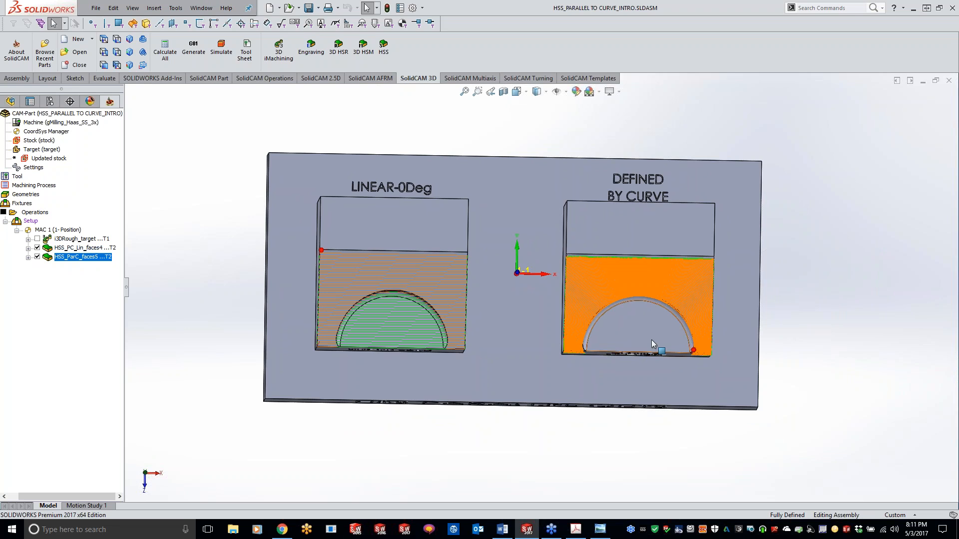
Reopen the parallel-to-curve operation, set its maximum step over to 0.05, and recalculate the toolpath
double_click(67, 258)
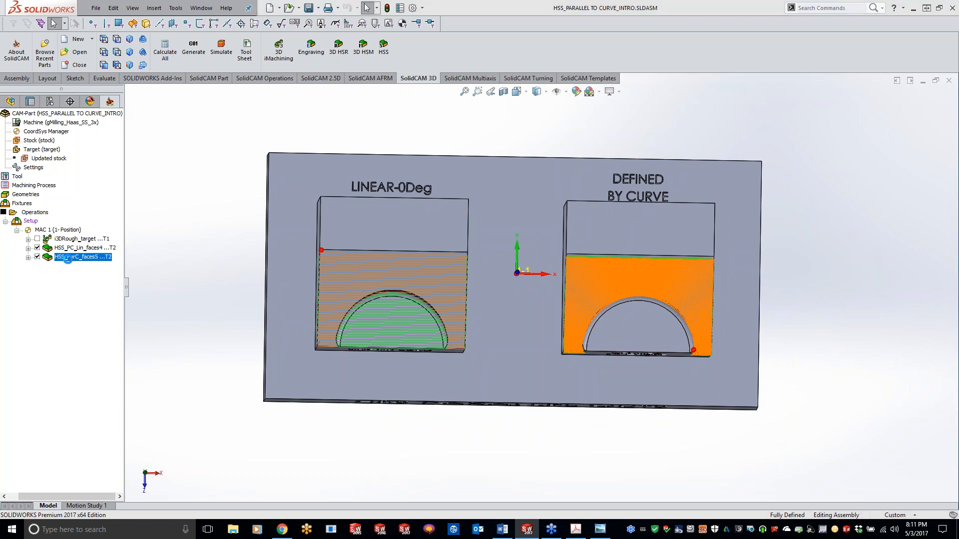
left_click_drag(208, 224, 202, 225)
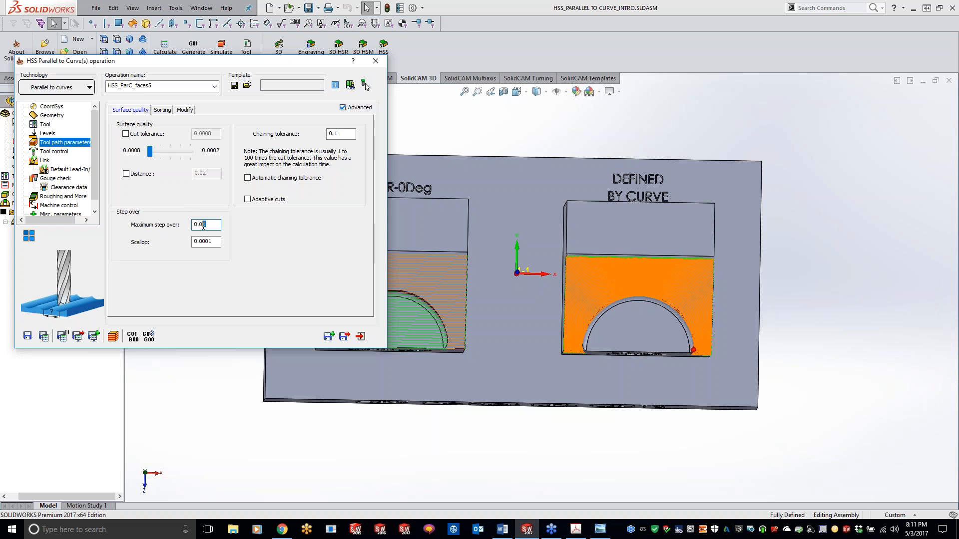
type("5")
left_click(365, 85)
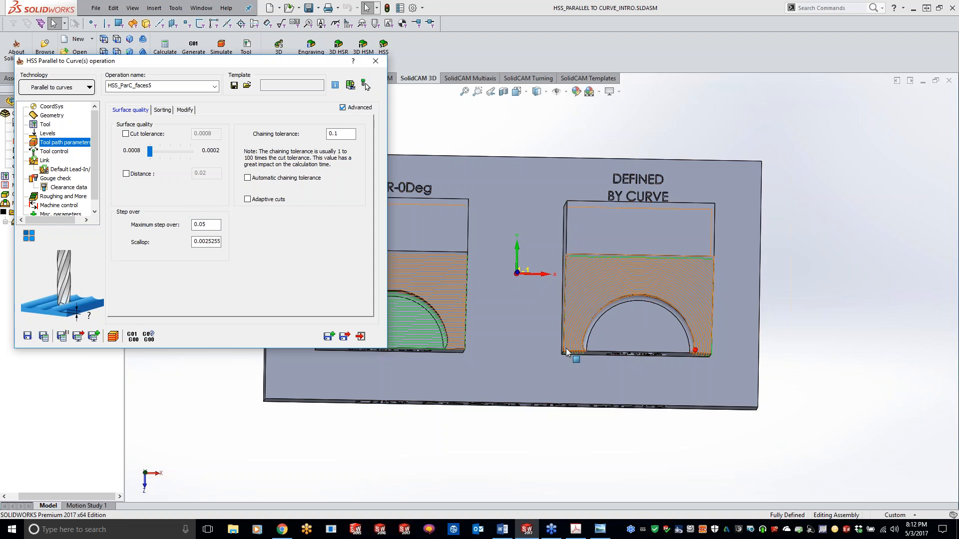
Examine the toolpath around the arch on the DEFINED BY CURVE block and review the operation's tool control and surface quality settings
left_click(643, 443)
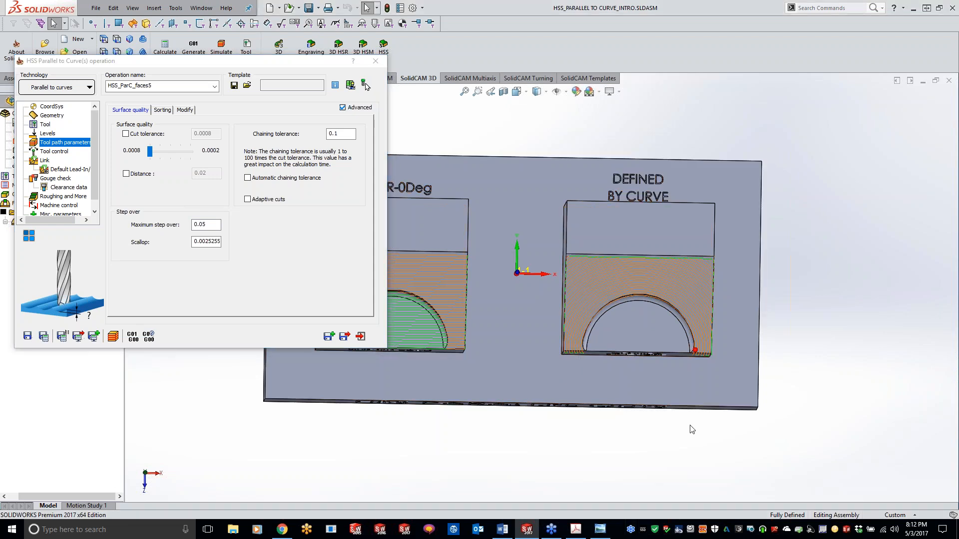
middle_click_drag(861, 400, 849, 403)
scroll(795, 388, "down", 2)
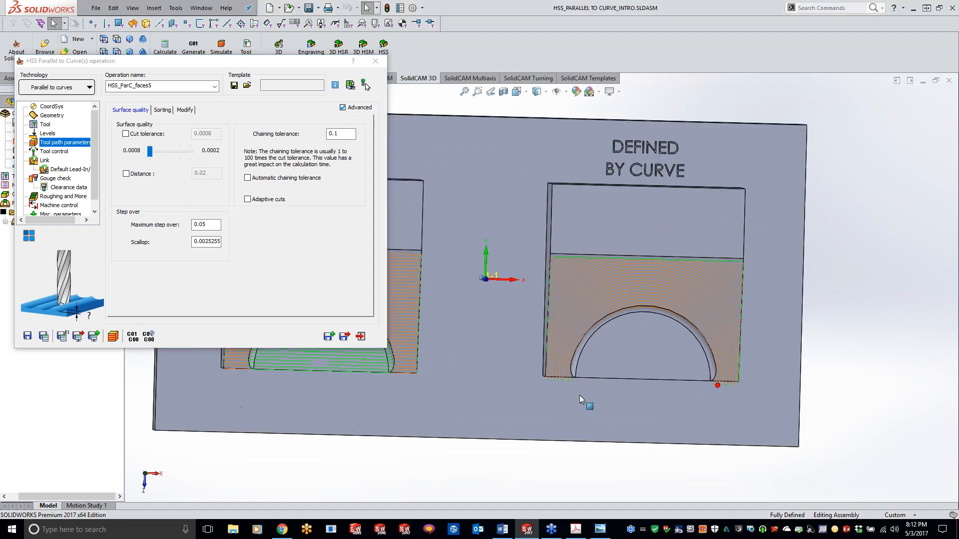
scroll(580, 396, "down", 1)
middle_click_drag(535, 382, 535, 363)
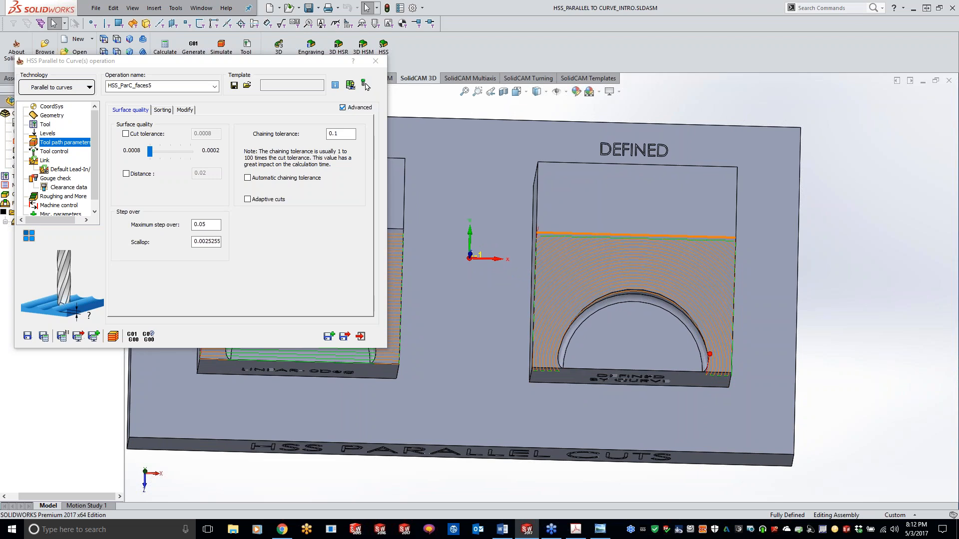
left_click(50, 152)
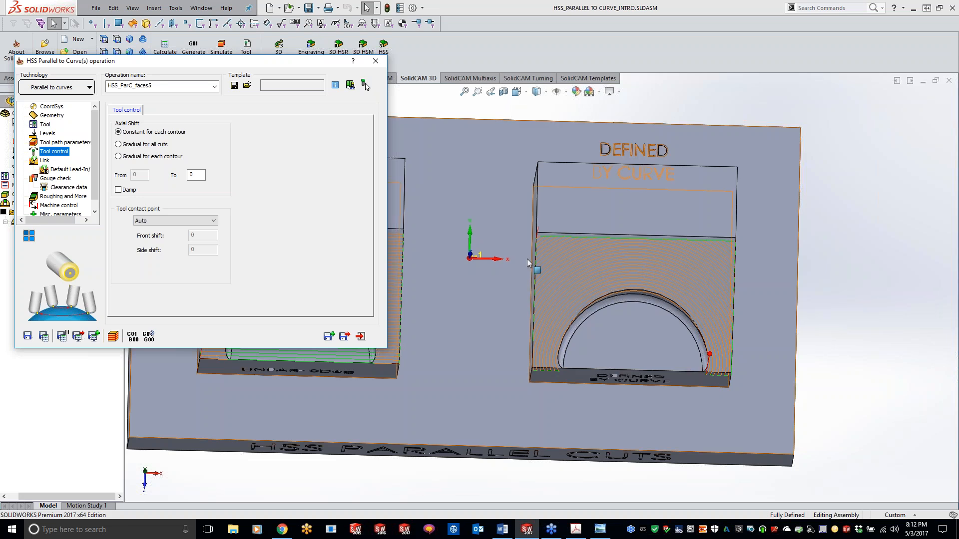
left_click(869, 340)
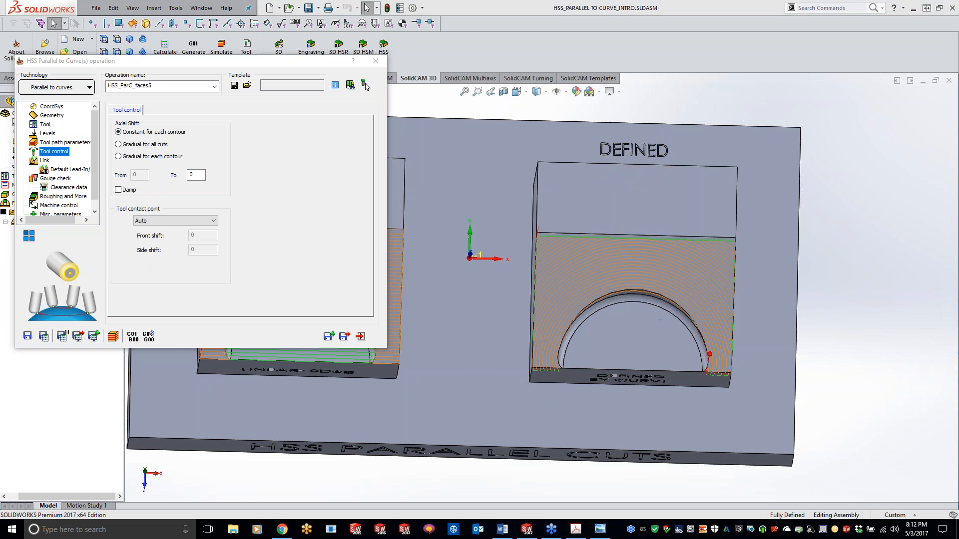
left_click(63, 143)
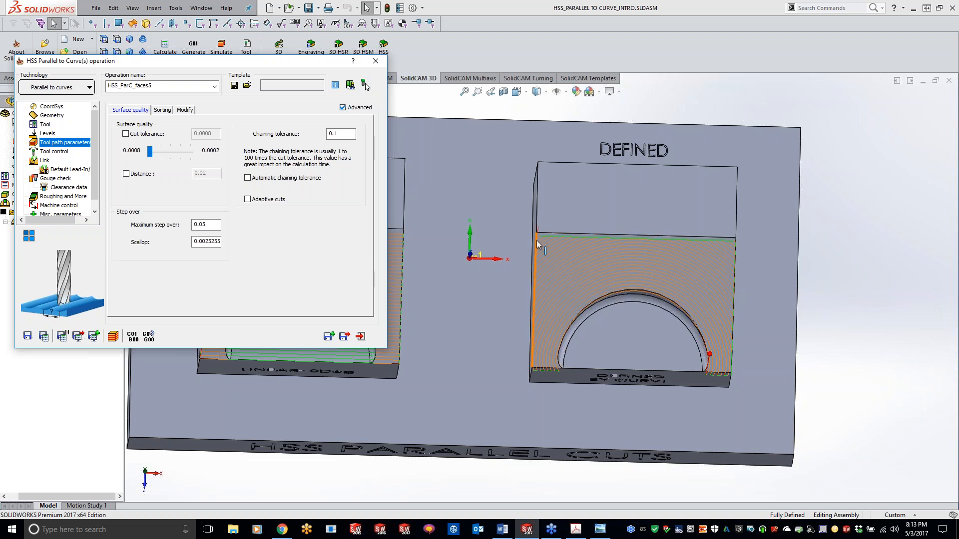
Exit the parallel-to-curve operation and close the current CAM-Part
left_click(375, 60)
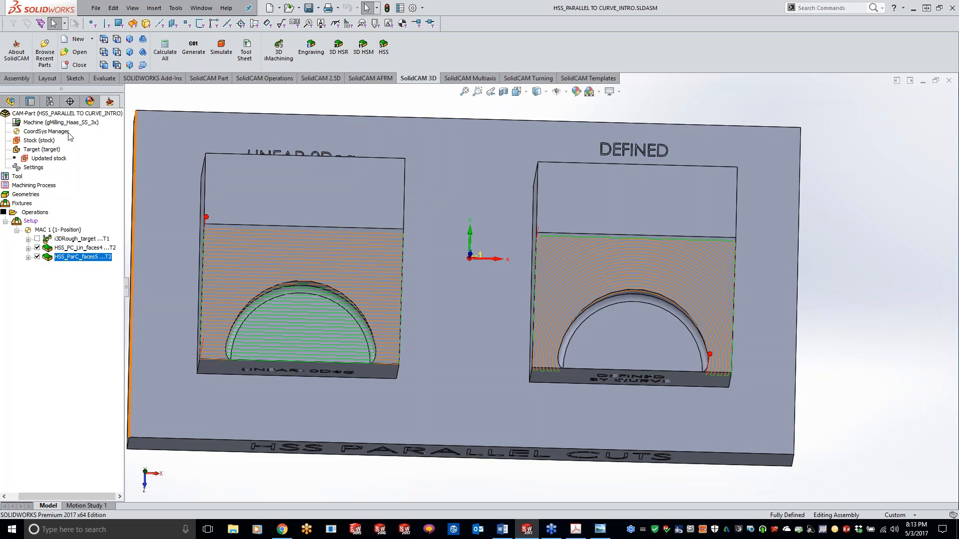
right_click(73, 116)
left_click(99, 167)
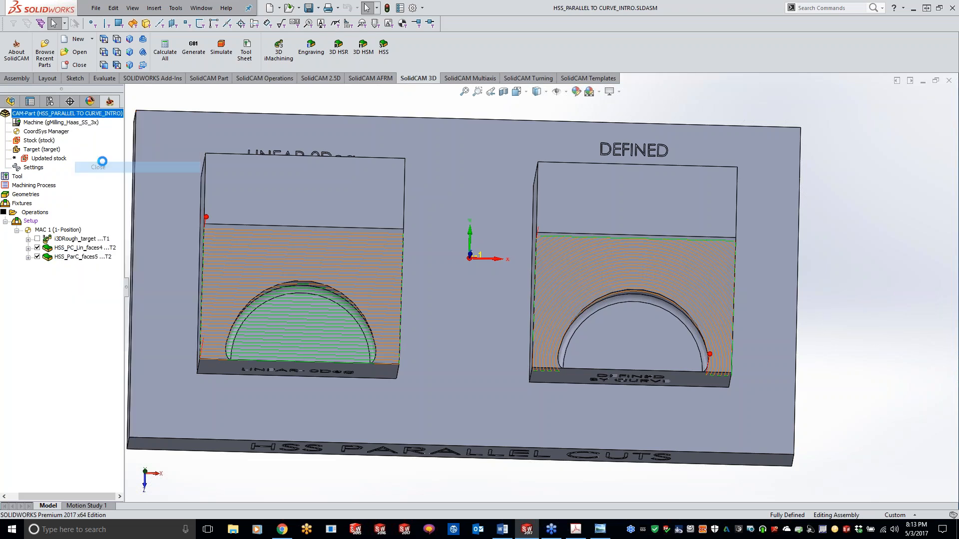
Open the recent CAM-Part HSS_PARALLEL TO EDGE CURVE
left_click(135, 8)
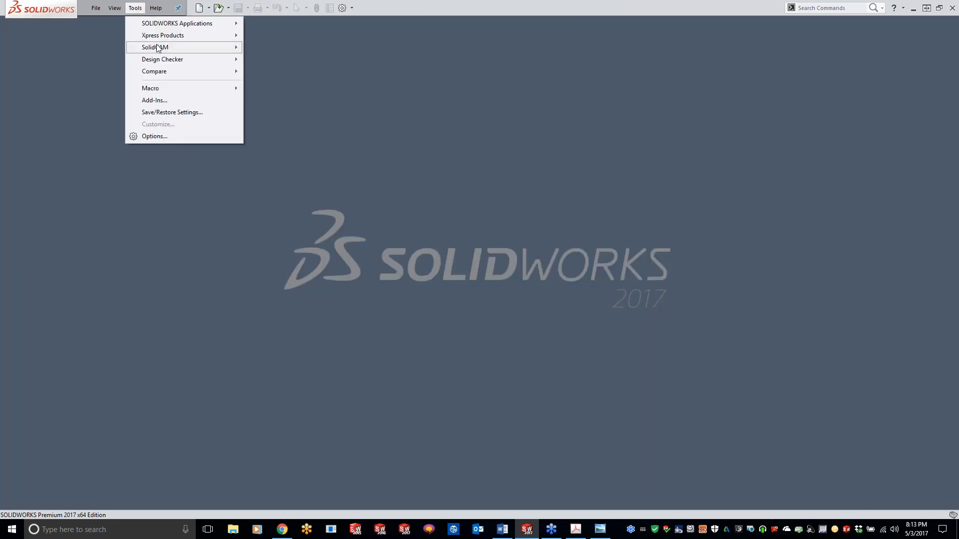
mouse_move(155, 47)
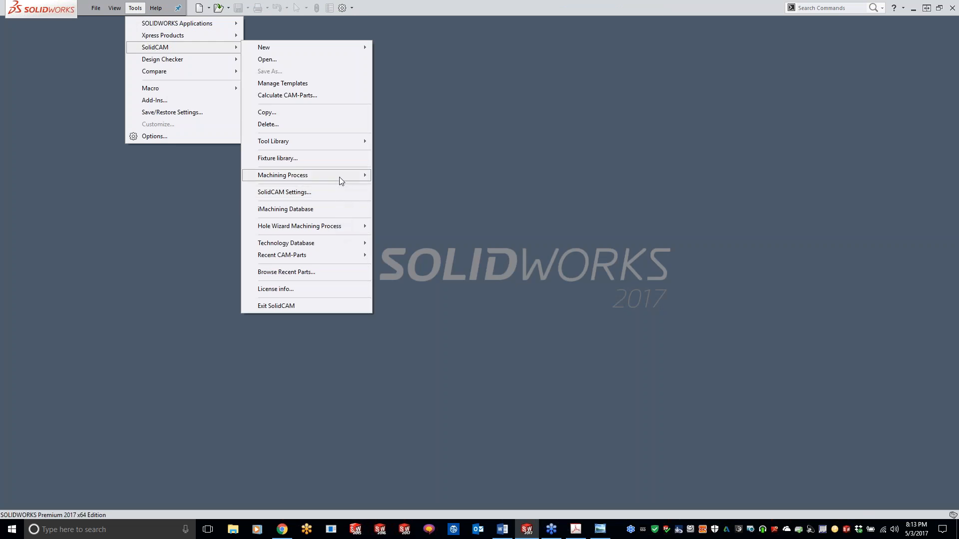
mouse_move(337, 256)
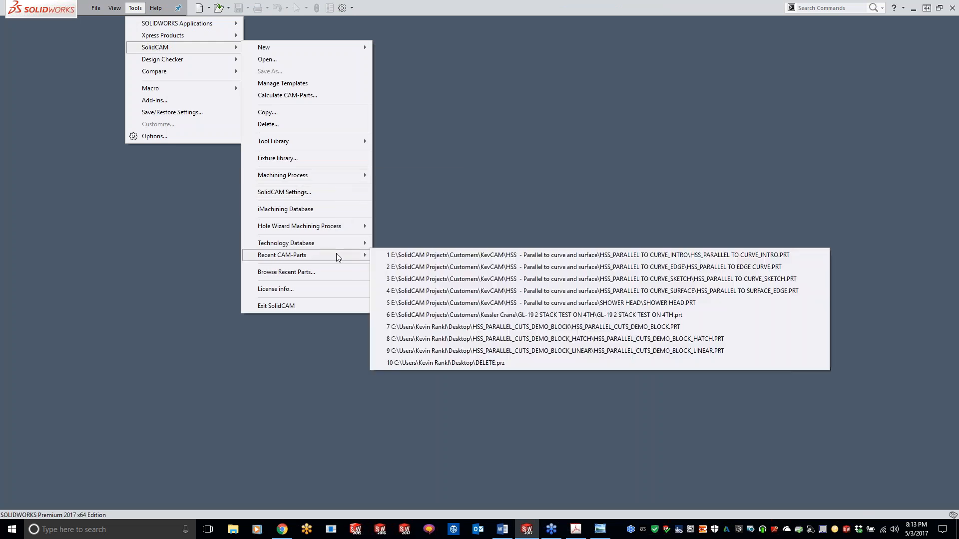
left_click(433, 266)
left_click(551, 130)
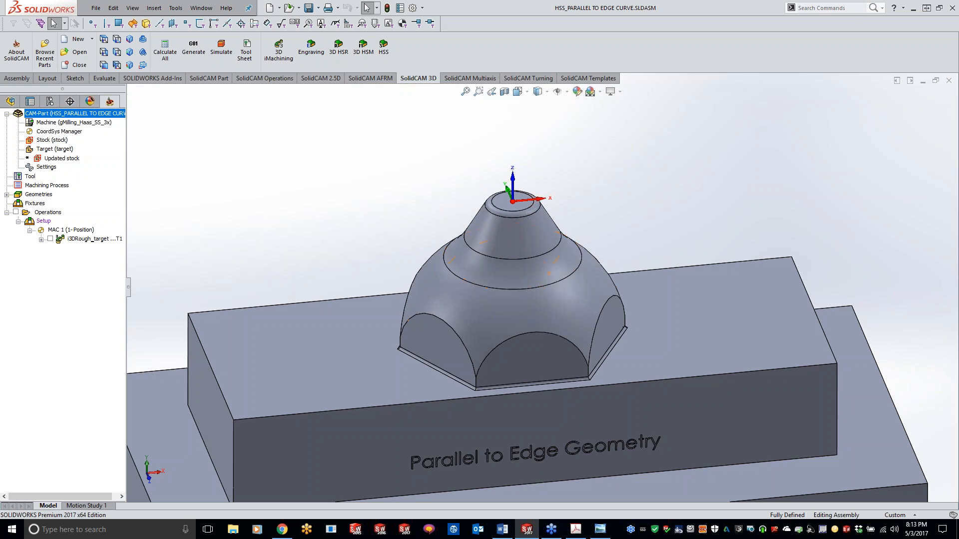
Create a new HSS operation using the Parallel to Curve(s) technology
left_click(383, 49)
left_click(68, 88)
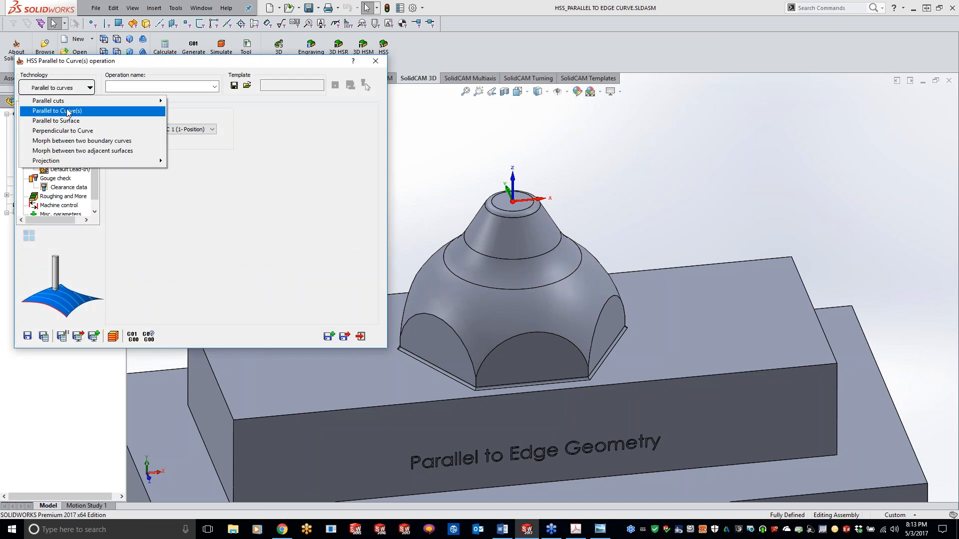
left_click(68, 111)
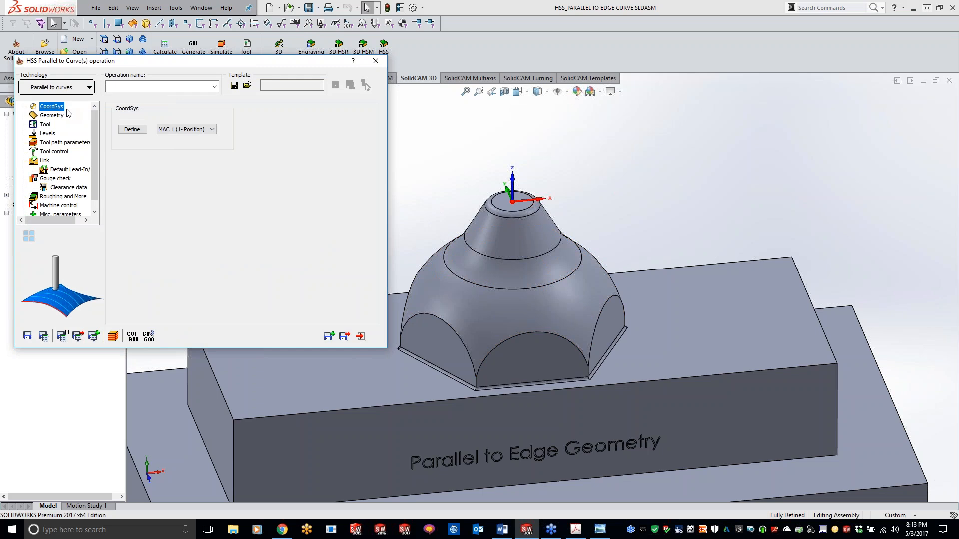
Define the drive surface from the rounded top rim, the conical face and the flared face below it
left_click(56, 117)
left_click(141, 134)
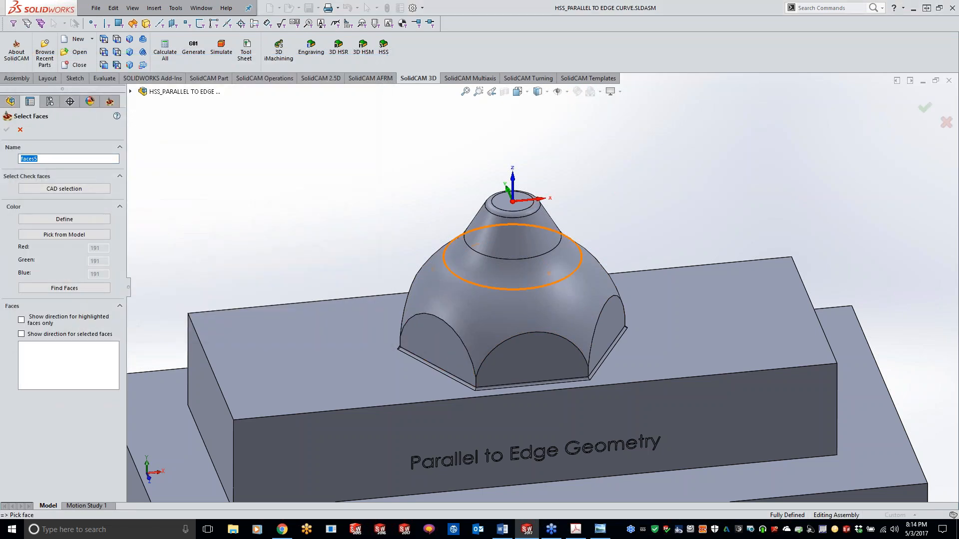
left_click(515, 214)
left_click(515, 239)
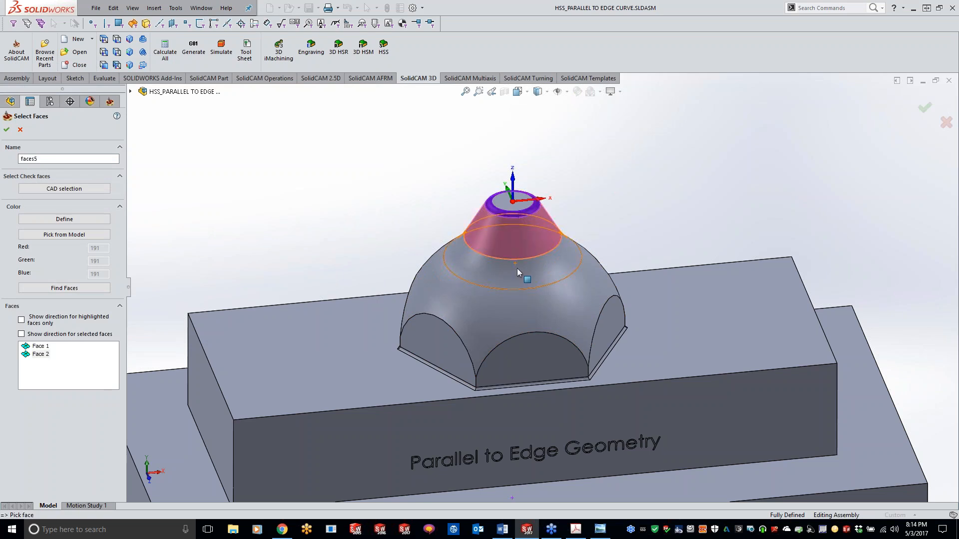
left_click(517, 270)
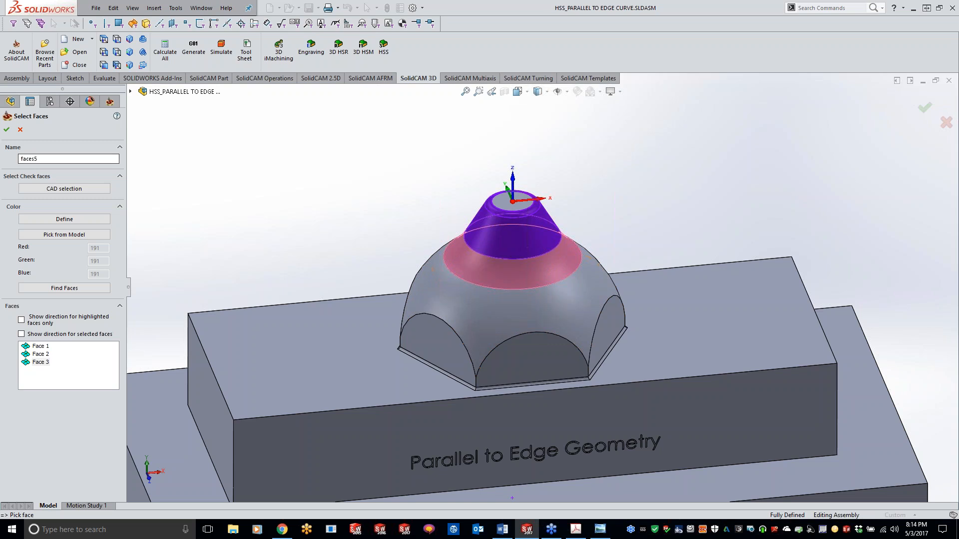
left_click(7, 130)
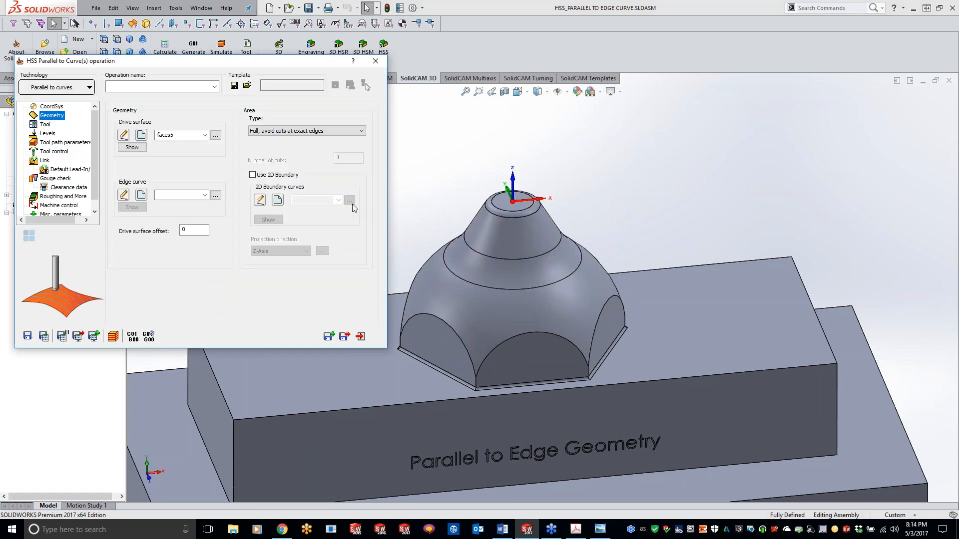
Define the edge curve as a chain on the circular edge at the base of the flared face
left_click(143, 195)
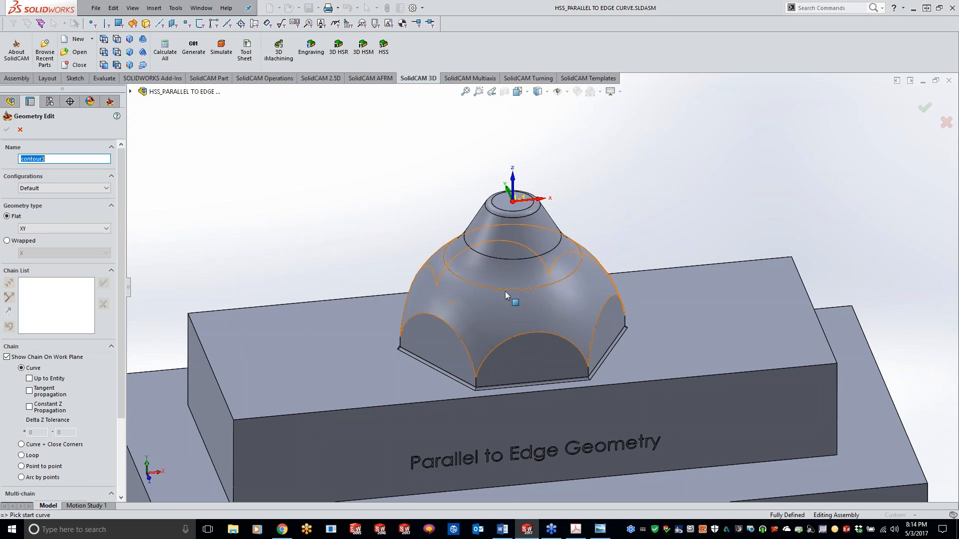
left_click(495, 289)
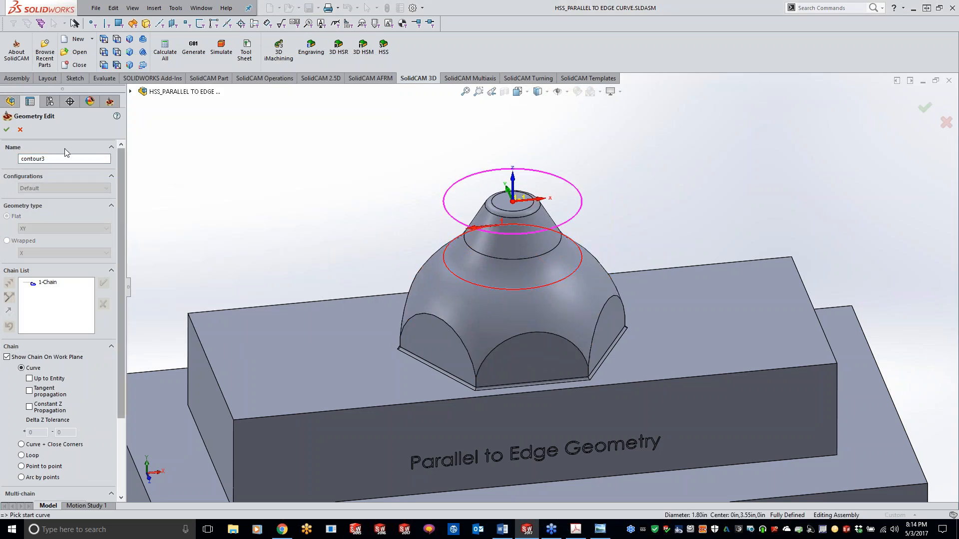
left_click(6, 130)
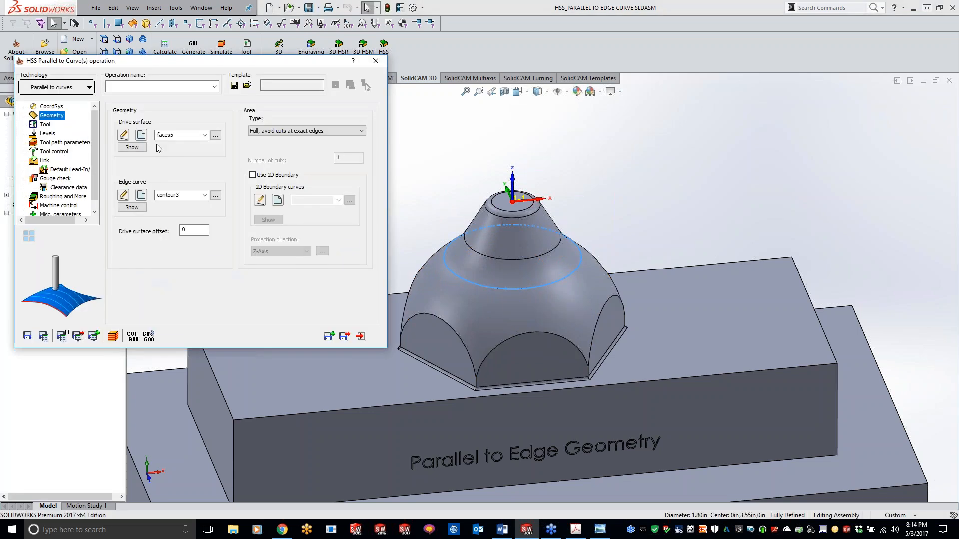
Assign tool 2, the 0.125 inch ball nose mill, to the operation, then save and calculate the toolpath
left_click(48, 125)
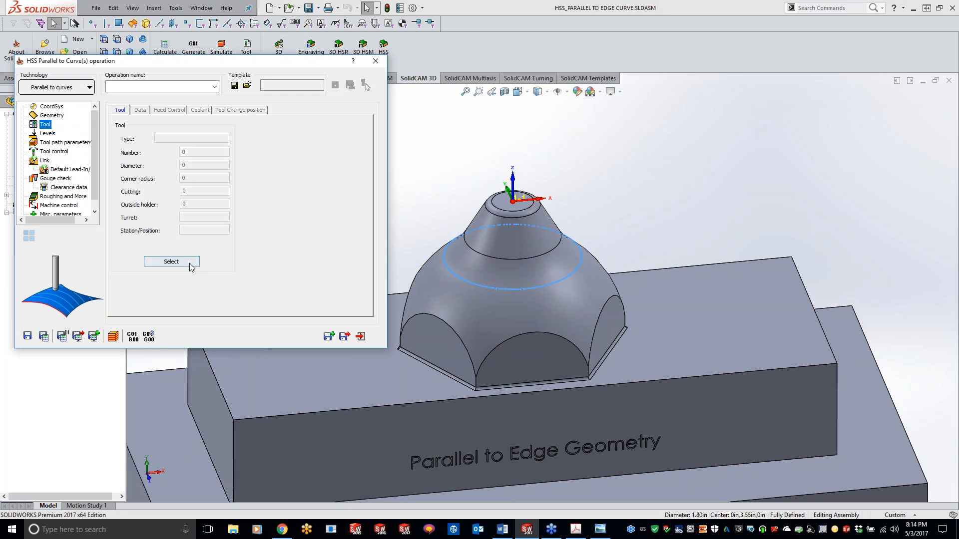
left_click(172, 262)
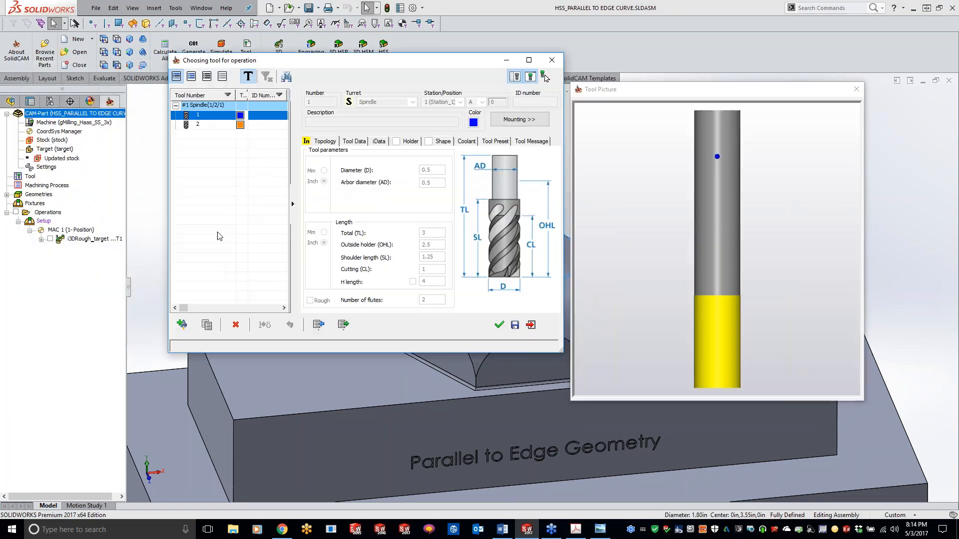
left_click(195, 125)
double_click(194, 126)
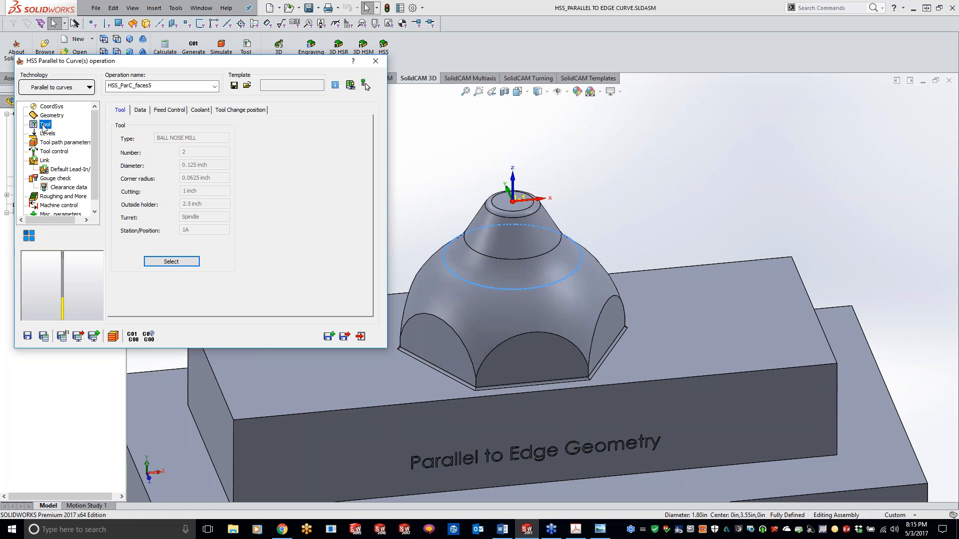
left_click(60, 143)
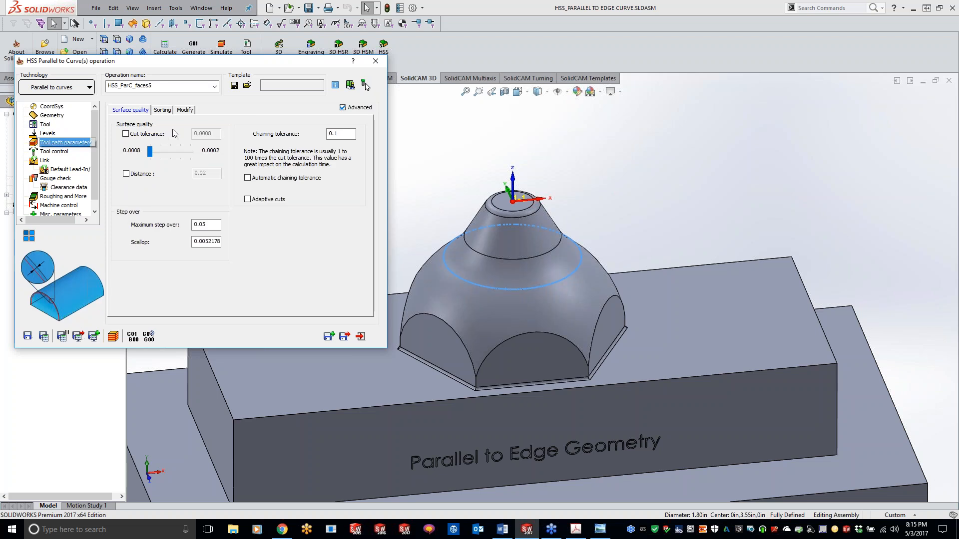
left_click(44, 337)
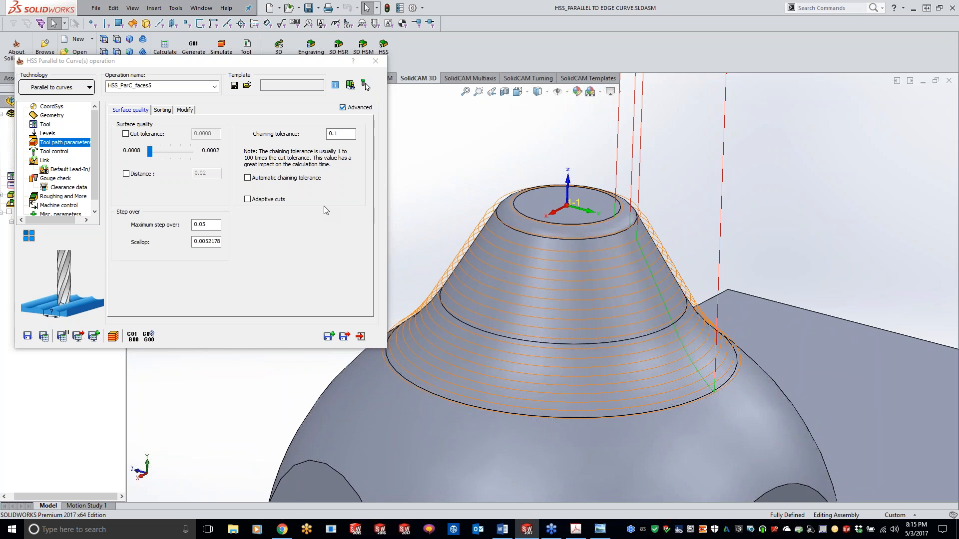
Set the cutting method in the toolpath sorting to Spiral and recalculate the operation
left_click(163, 111)
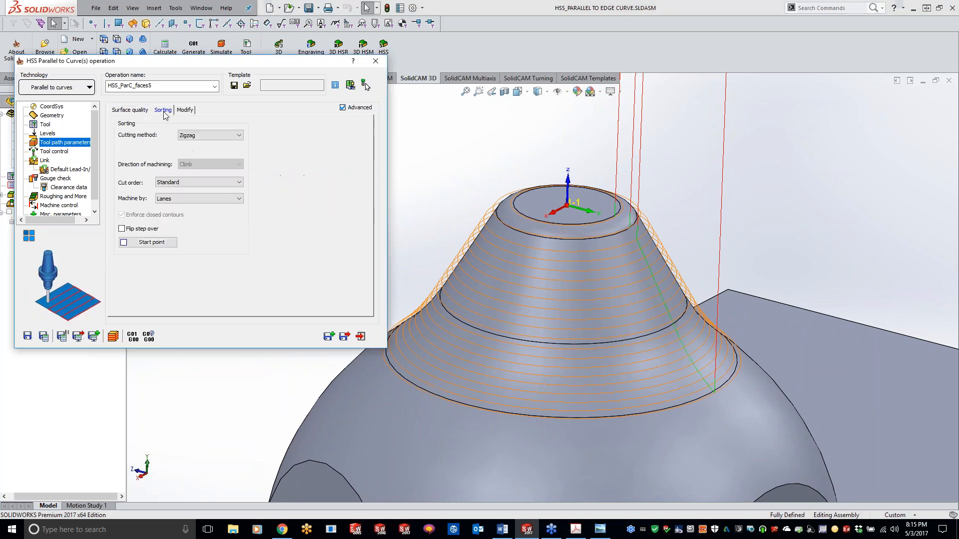
left_click(190, 136)
left_click(201, 158)
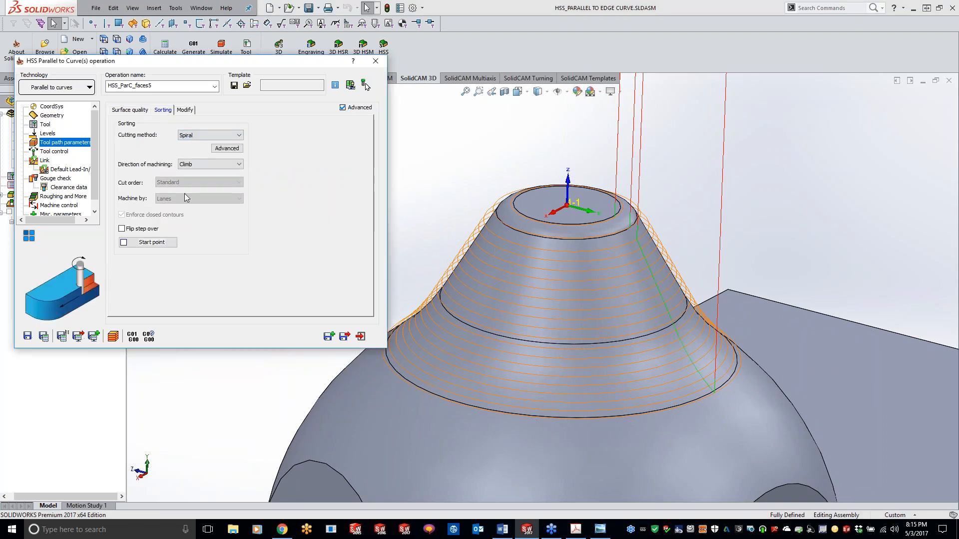
left_click(43, 336)
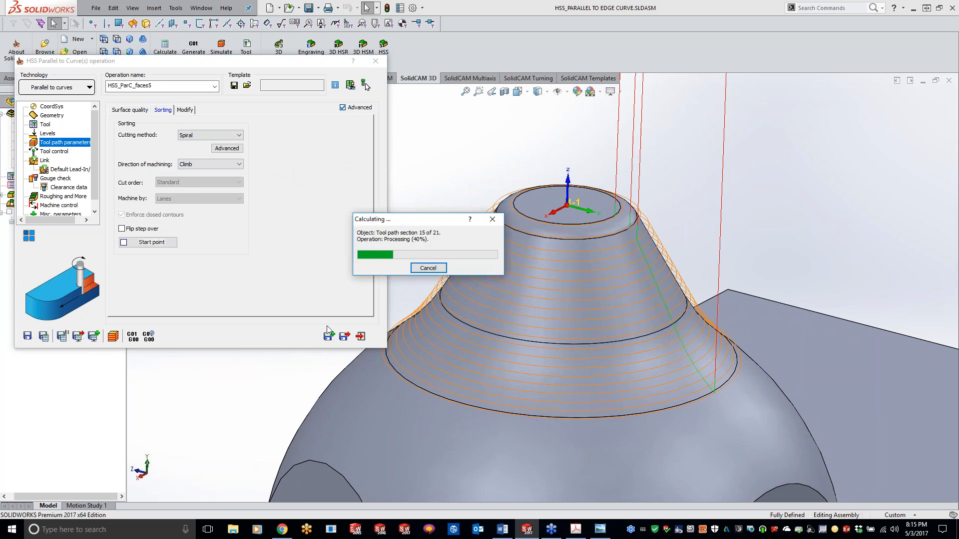
left_click(452, 194)
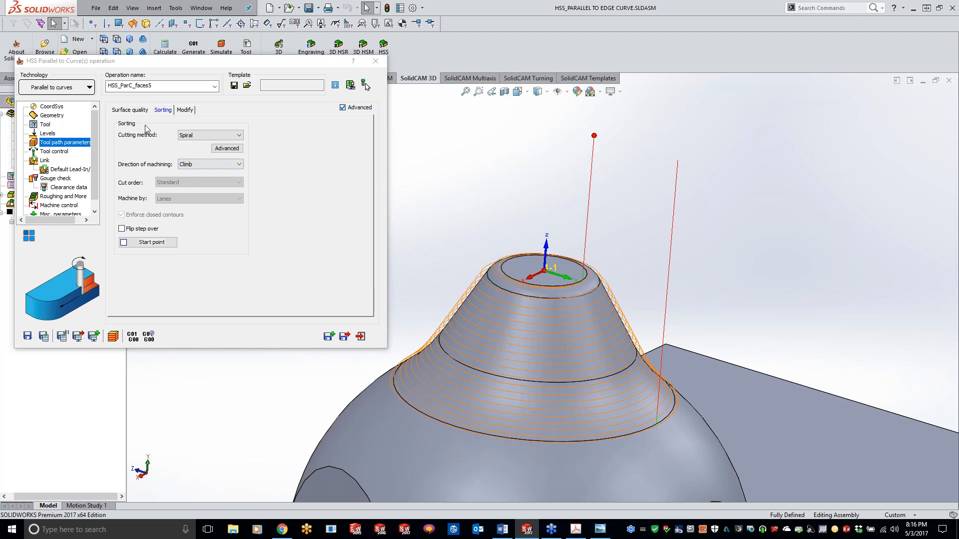
Review the surface quality and step over settings and inspect the spiral toolpath around the cone
left_click(130, 110)
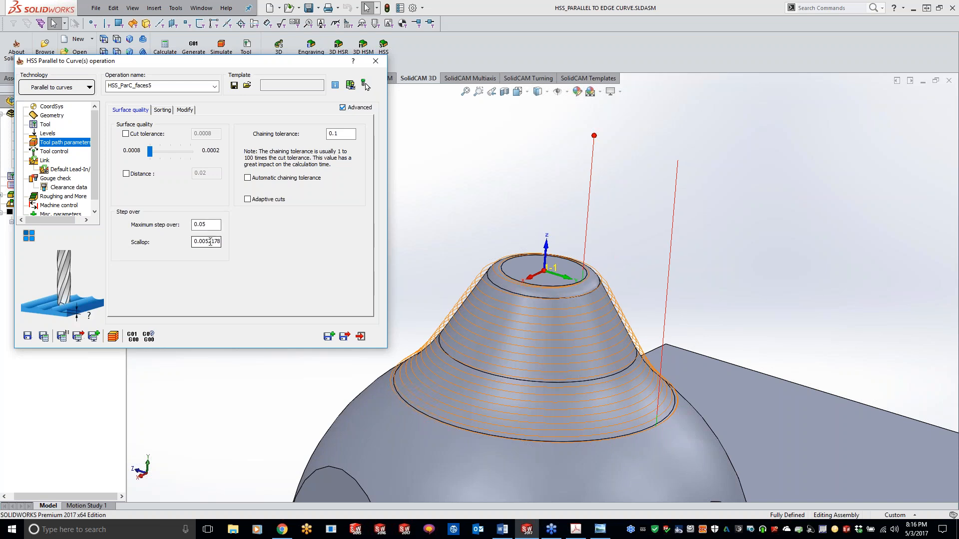
left_click(523, 179)
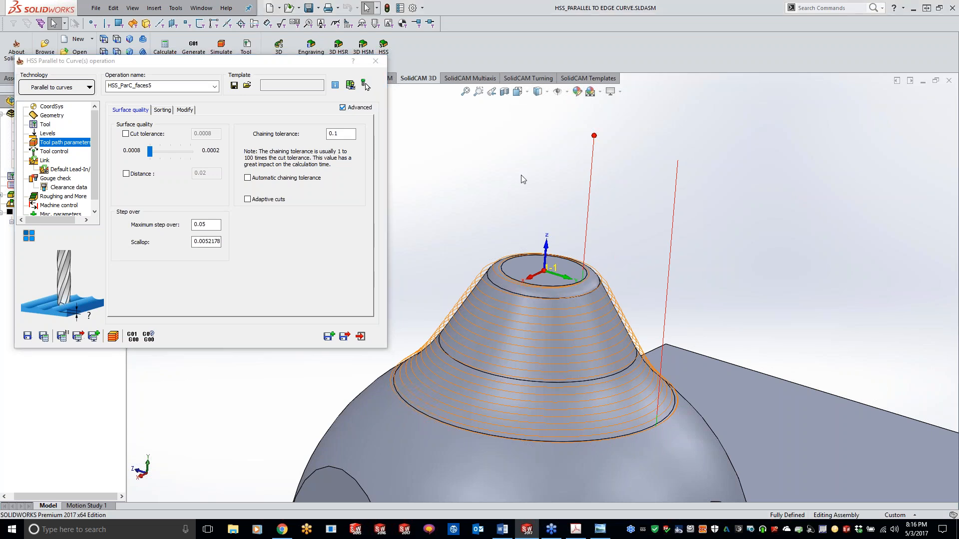
middle_click_drag(523, 179, 522, 183)
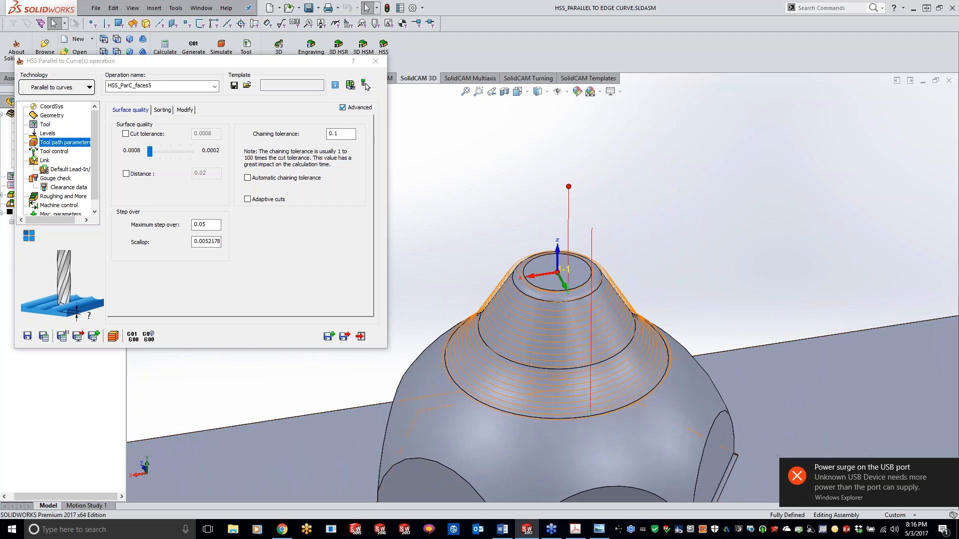
mouse_move(941, 469)
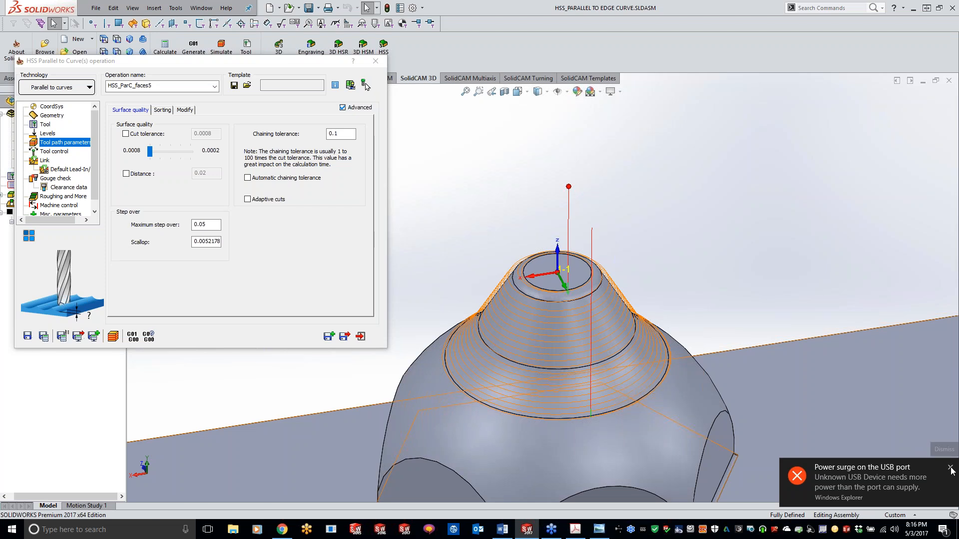
left_click(951, 469)
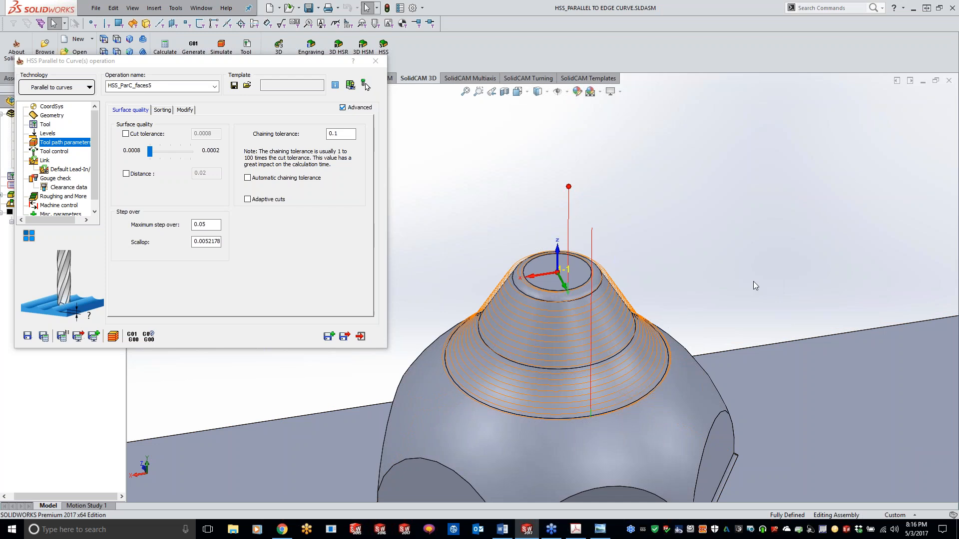
middle_click_drag(642, 292, 476, 249)
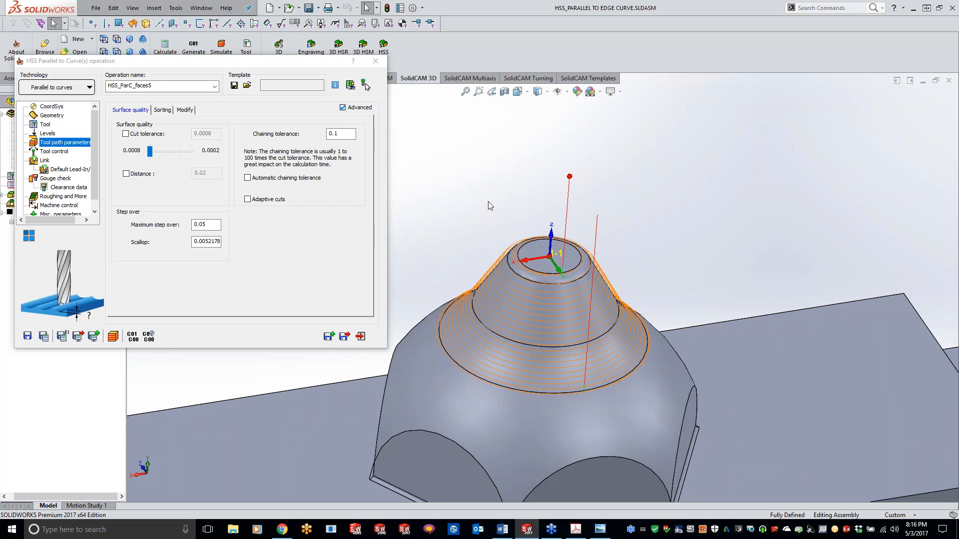
middle_click_drag(490, 207, 562, 161)
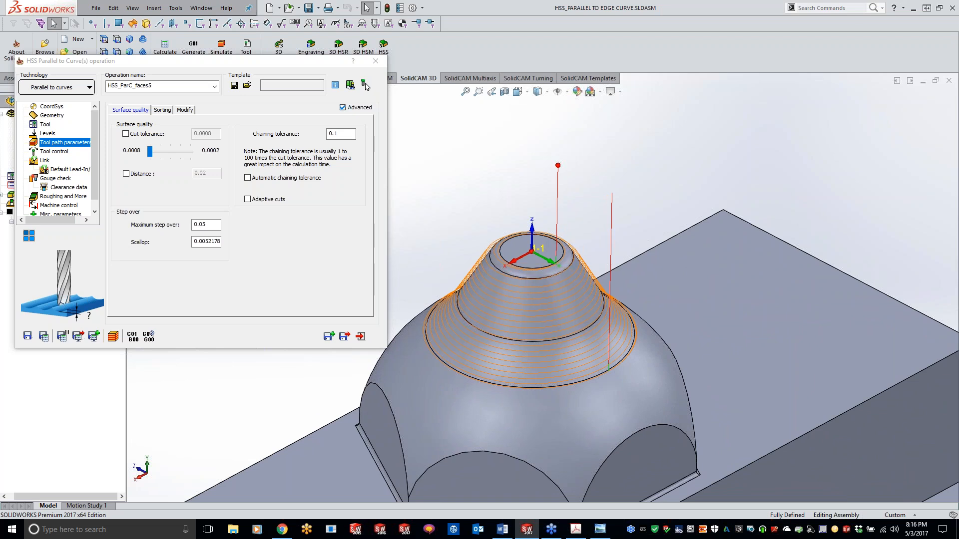
Simulate the spiral toolpath in Host CAD mode at reduced speed, and exit the simulation
left_click(113, 336)
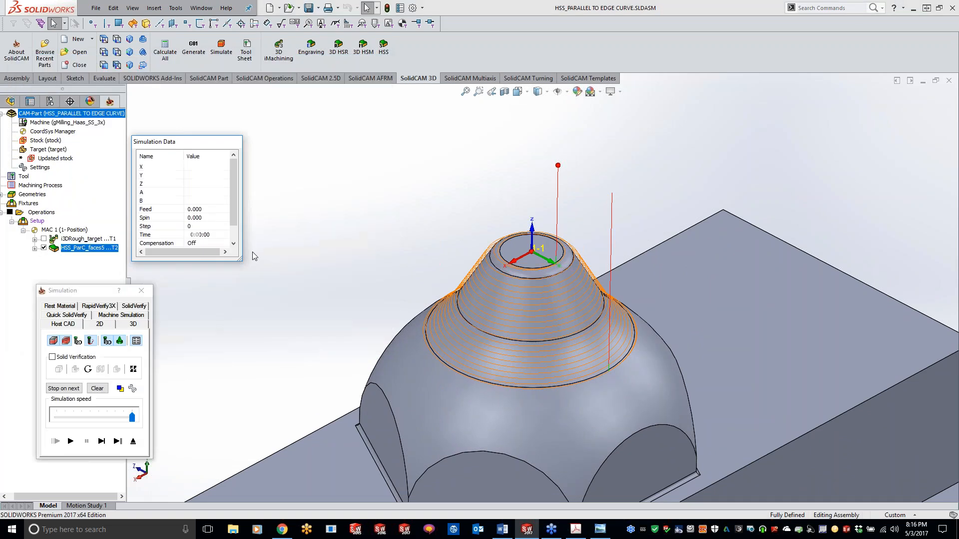
left_click_drag(130, 420, 60, 436)
left_click(71, 441)
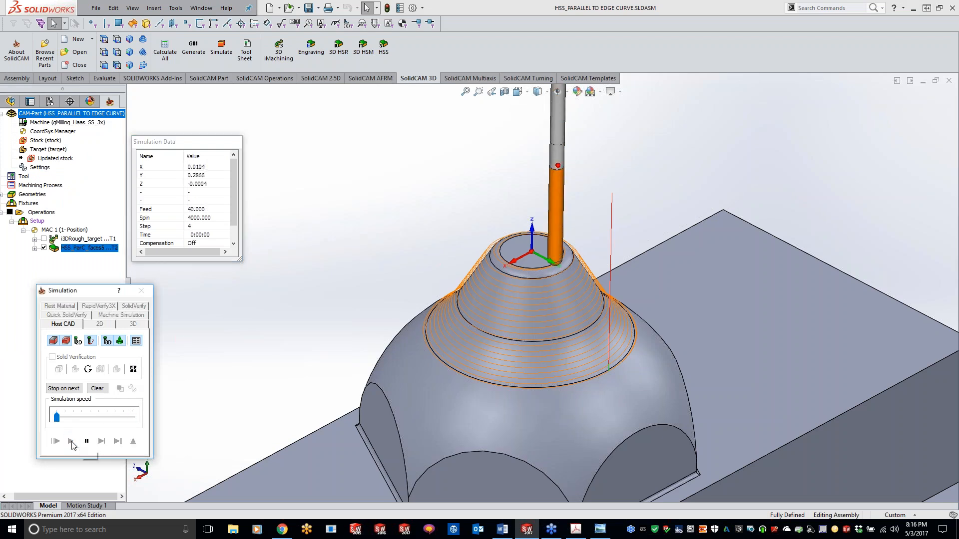
left_click_drag(75, 419, 83, 418)
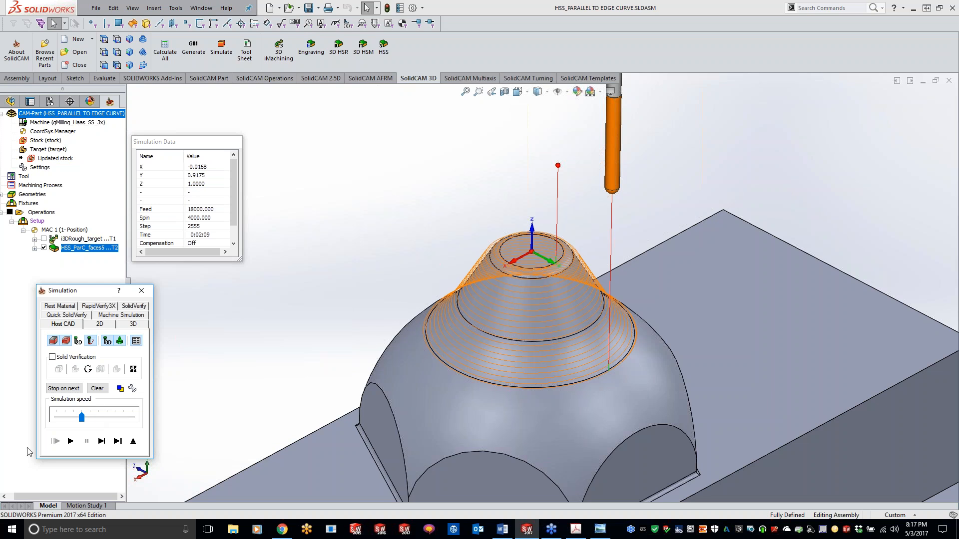
left_click(141, 290)
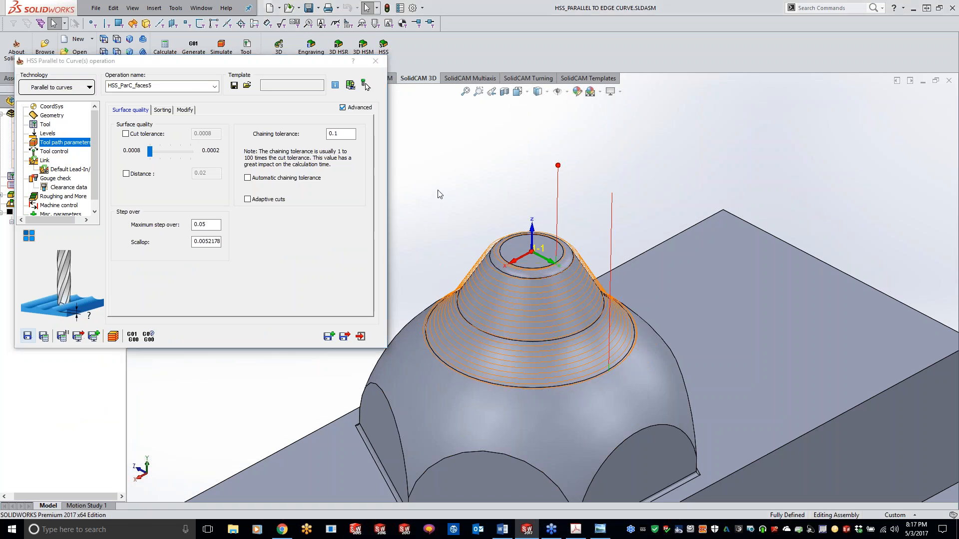
Enable the first gouge check against check surfaces and define the dome face below the cone as the check geometry
left_click(473, 426)
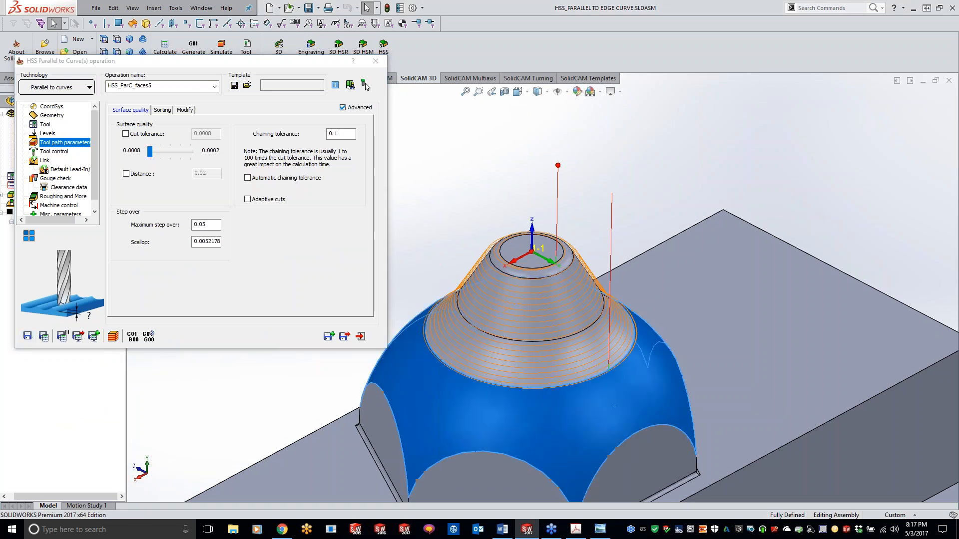
left_click(453, 220)
left_click(56, 178)
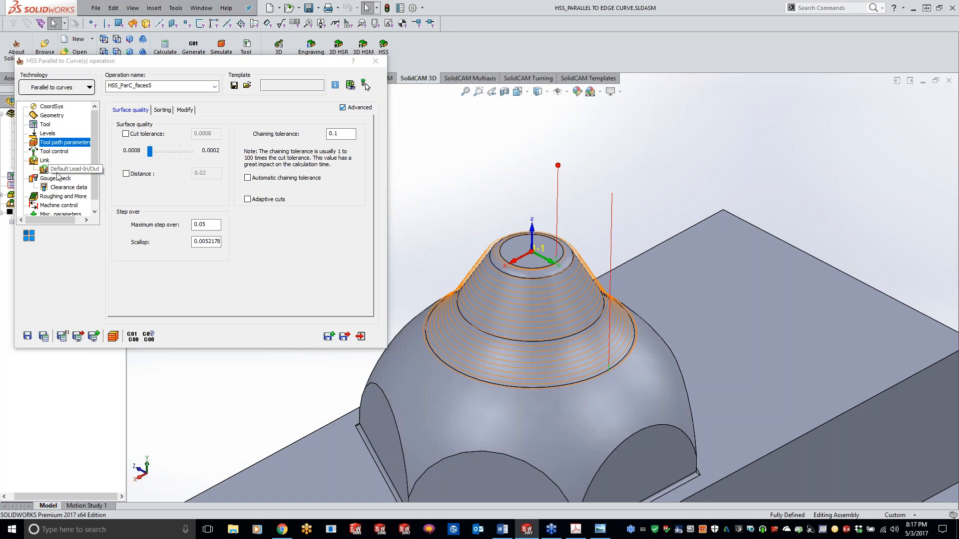
left_click(132, 122)
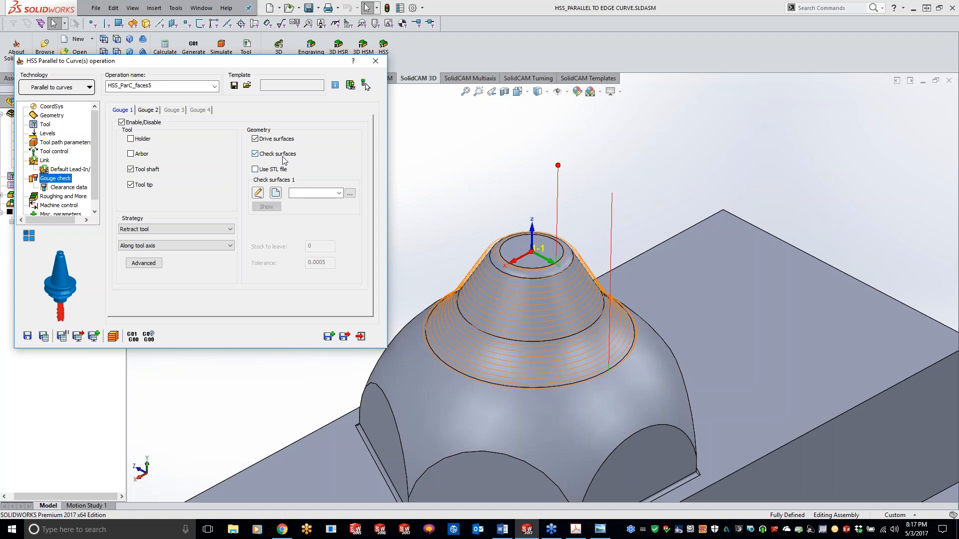
left_click(276, 193)
left_click(410, 330)
left_click(7, 129)
Set the gouge check strategy to Trim and relink toolpath, and save and calculate the operation
left_click(160, 231)
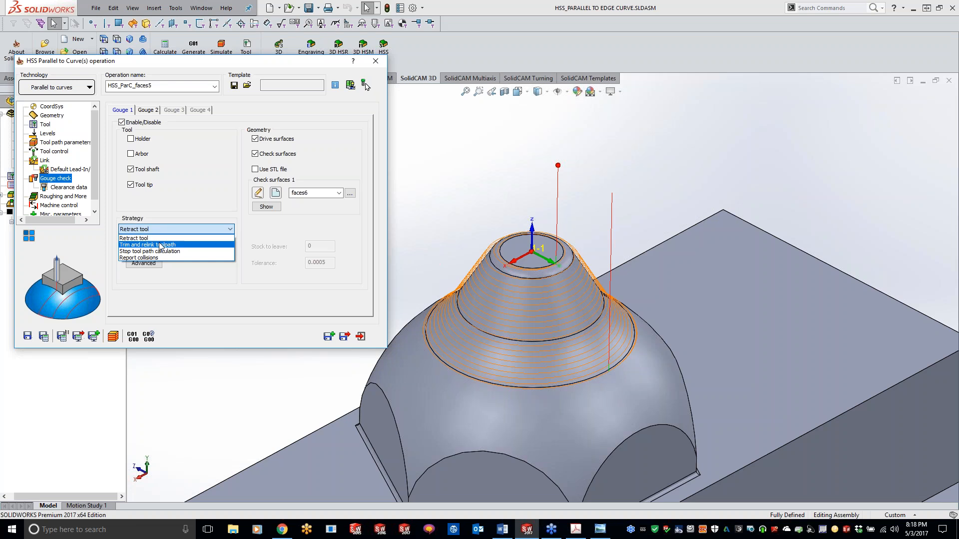
left_click(160, 245)
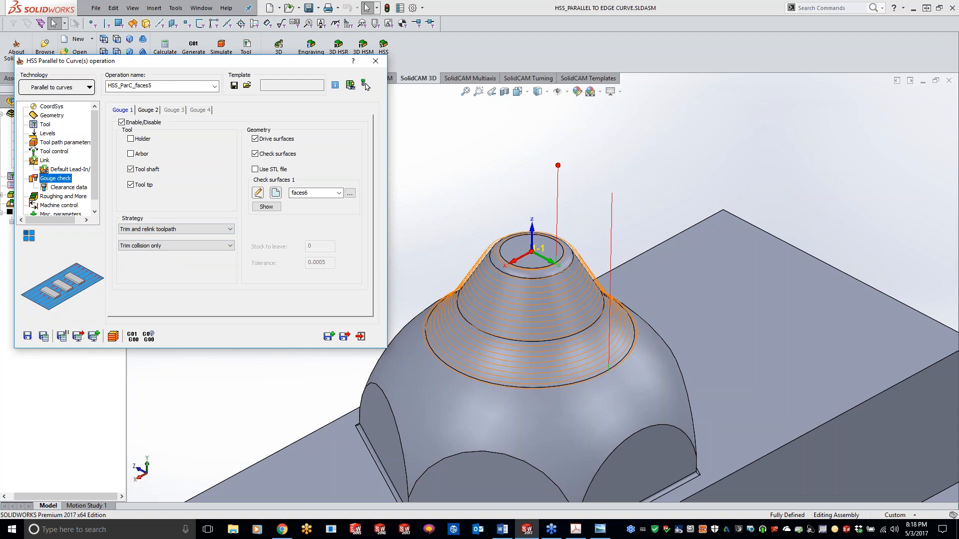
left_click(58, 339)
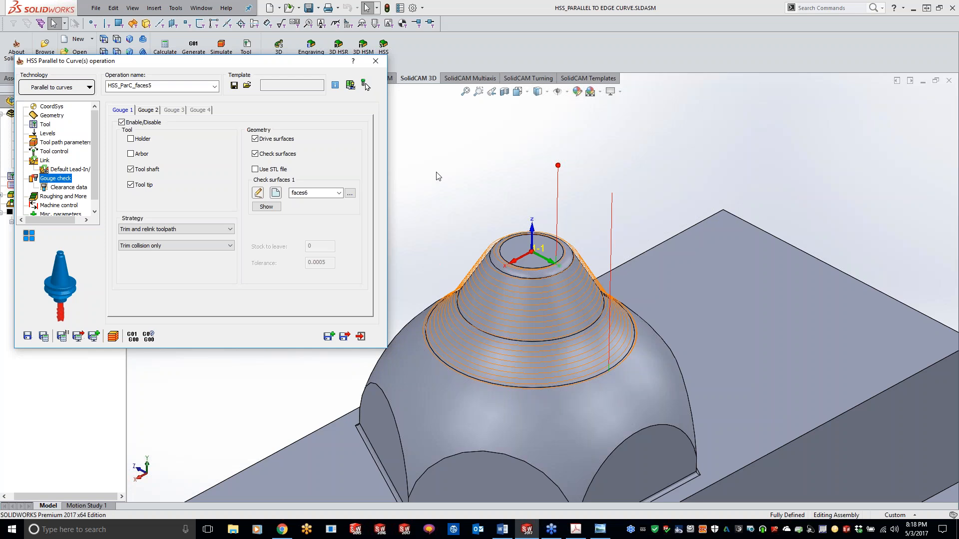
Define a new check surface geometry from all faces adjacent to the drive faces, and save and calculate the operation
left_click(658, 358)
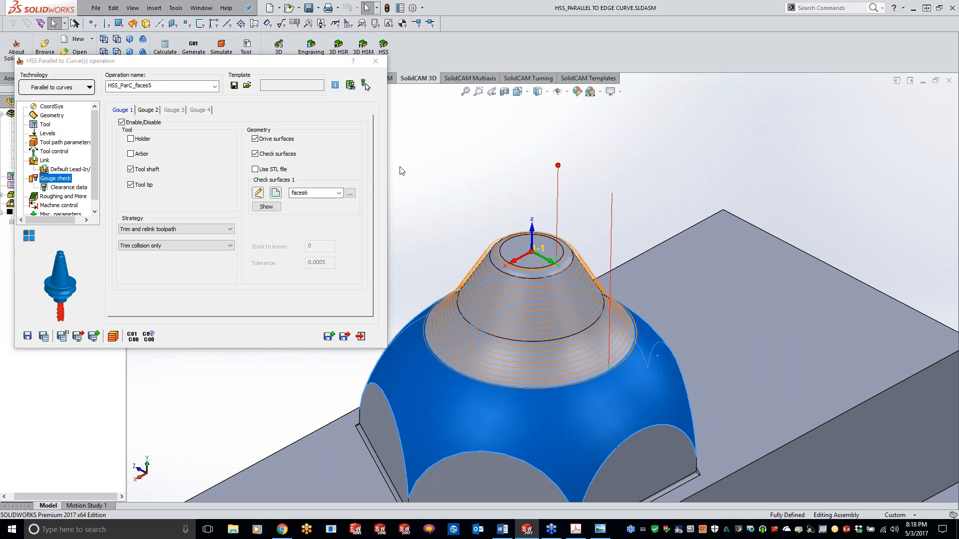
left_click(275, 193)
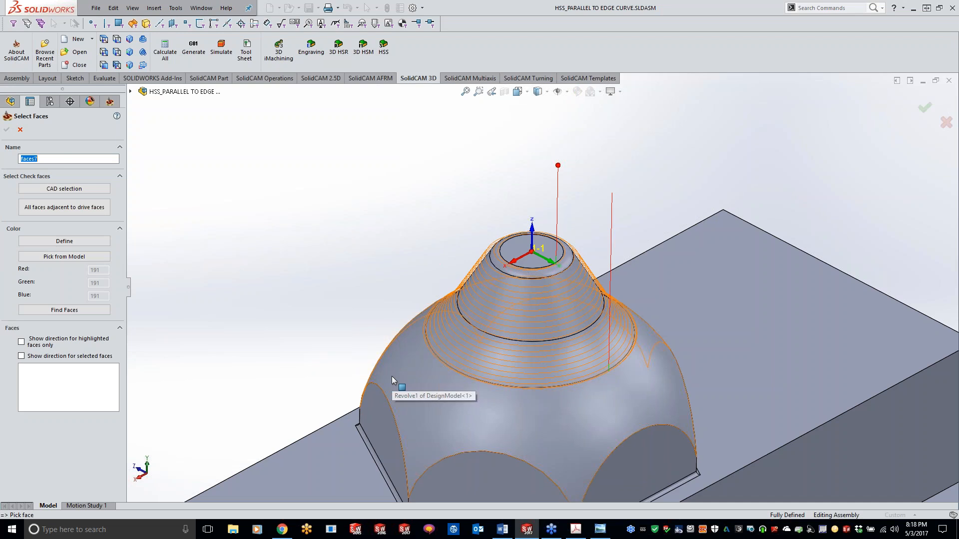
left_click(94, 213)
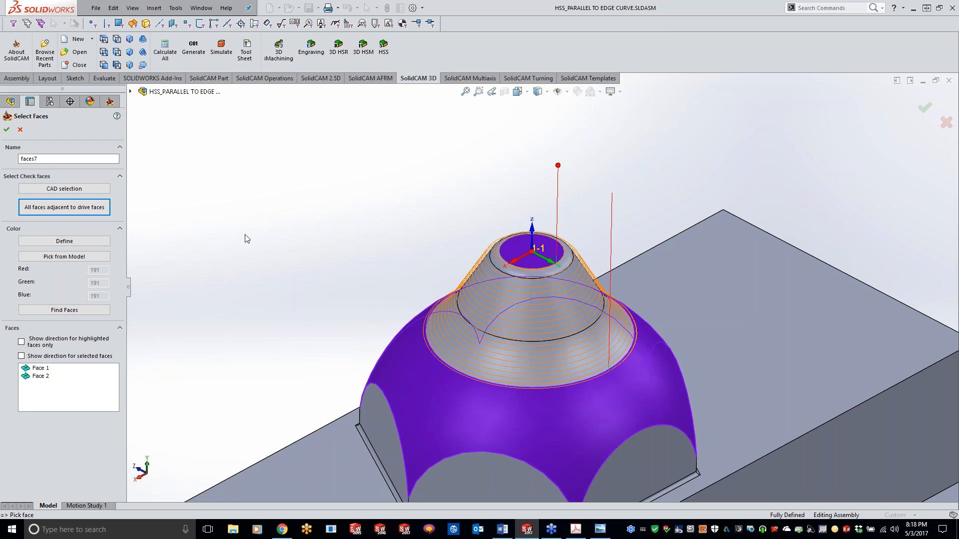
left_click(6, 129)
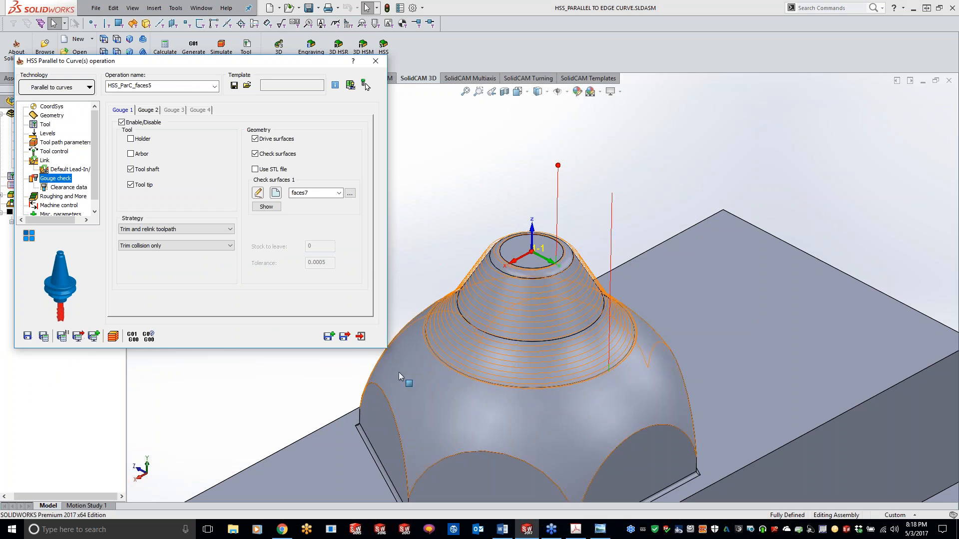
left_click(44, 336)
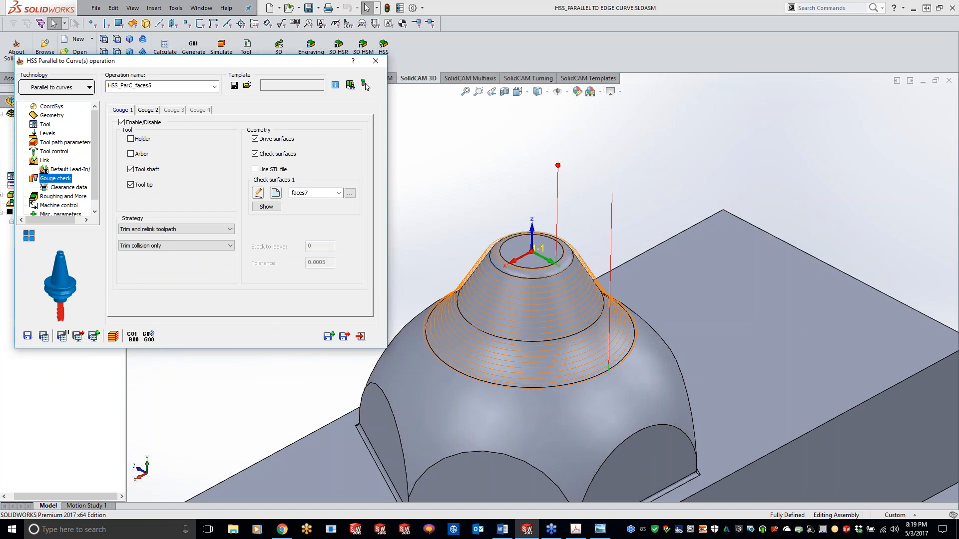
Set the maximum step over in the toolpath parameters to 0.01 and recalculate the operation
key("alt+Tab")
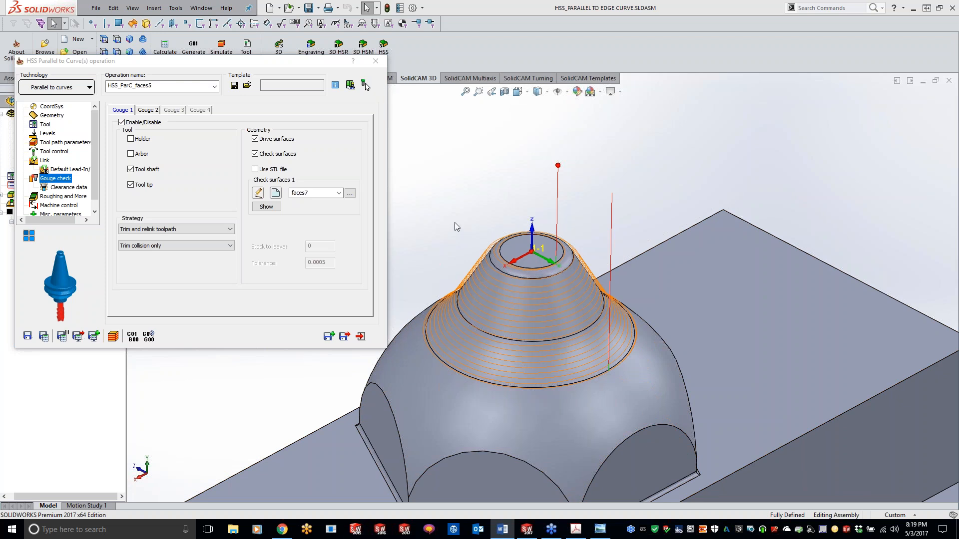
left_click(48, 133)
left_click(58, 143)
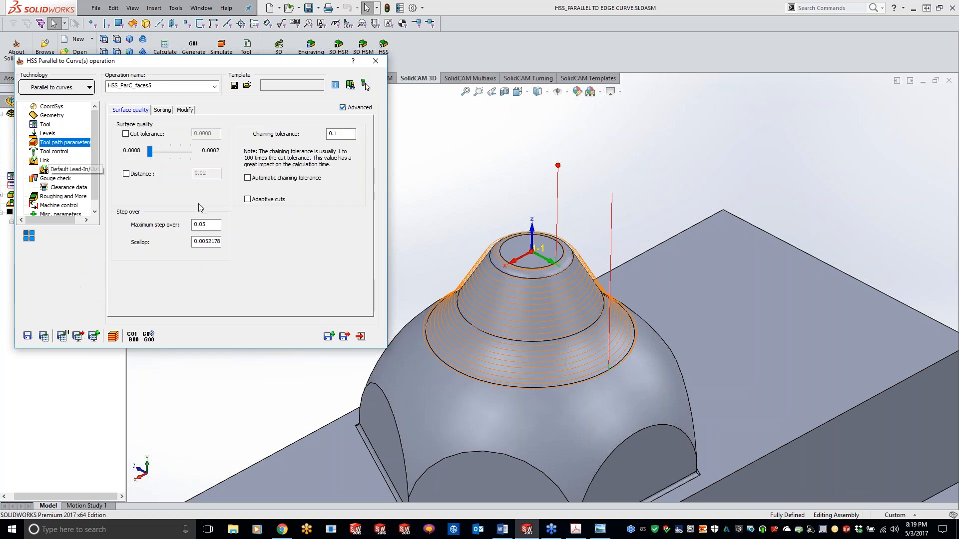
left_click_drag(202, 224, 212, 222)
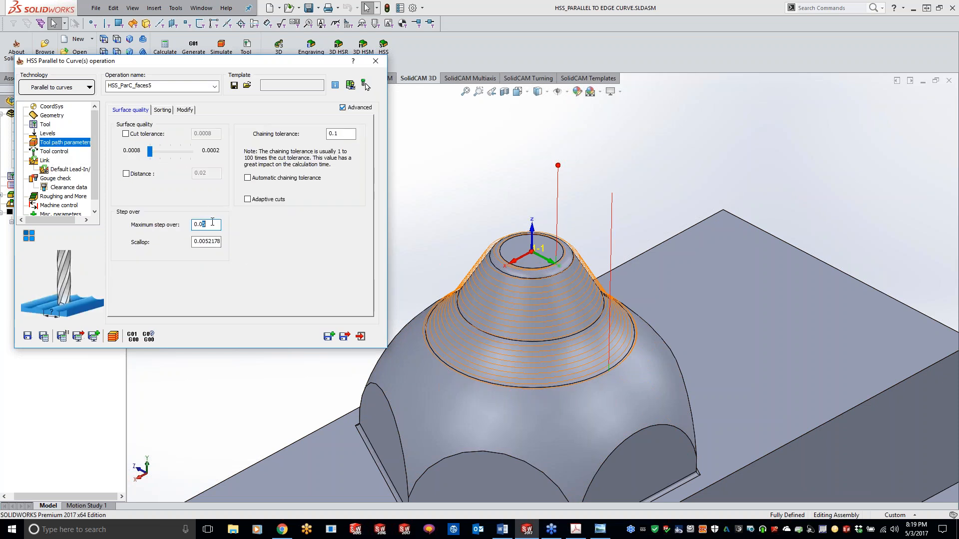
type("0")
key("BackSpace")
type("1")
key("BackSpace")
type("1")
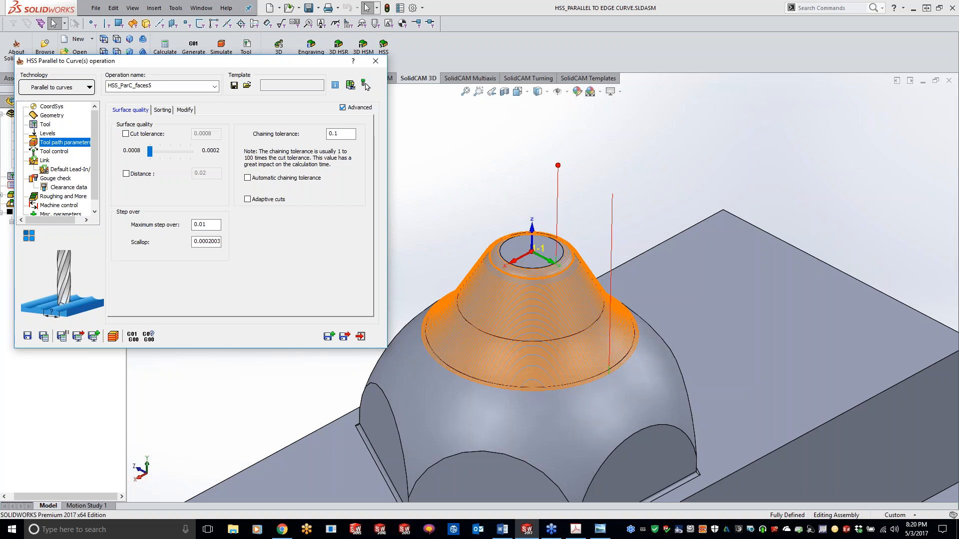
Restore the maximum step over to 0.05, and save and calculate the operation
double_click(205, 224)
type(".05")
left_click(45, 336)
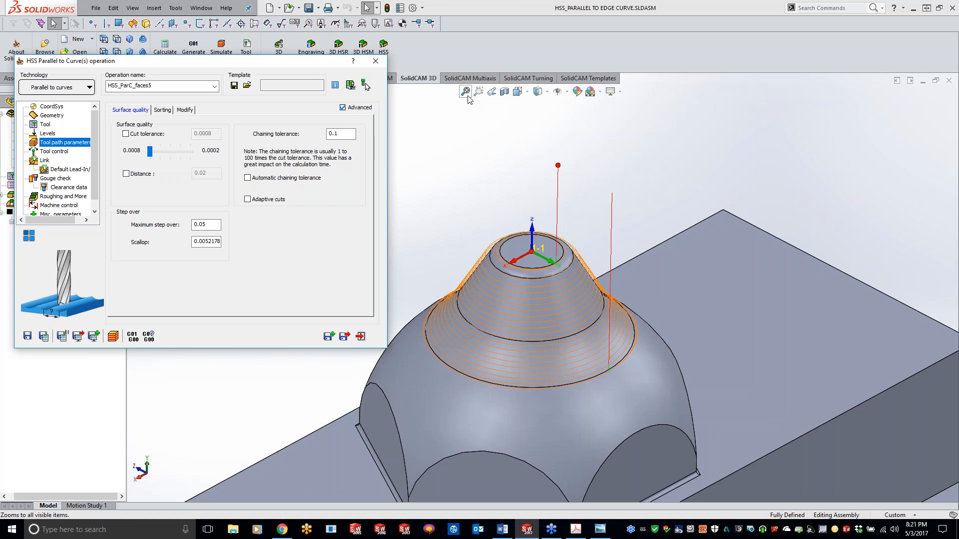
Try a scallop value of 0.000001 and check the resulting maximum step over
left_click(213, 241)
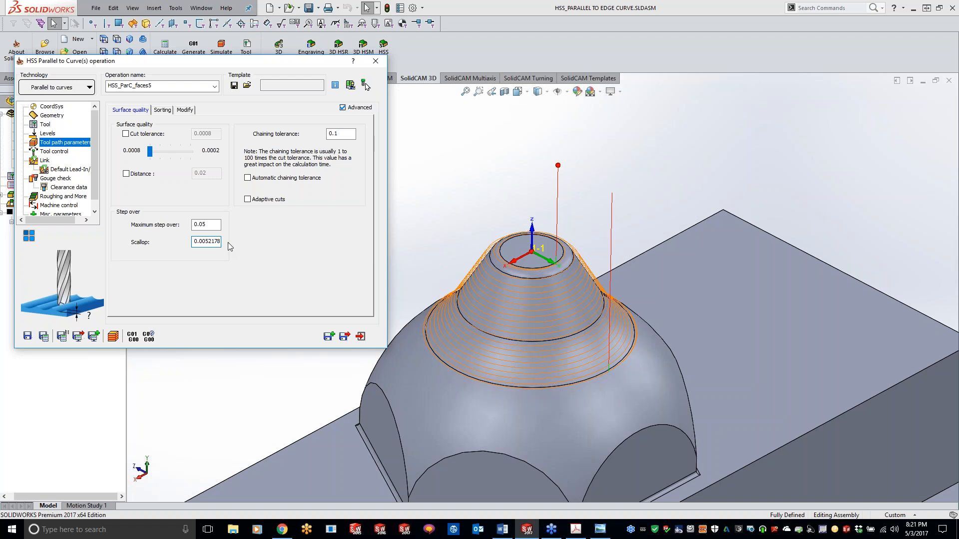
left_click_drag(204, 241, 240, 237)
type("000")
type("1")
left_click_drag(217, 241, 189, 227)
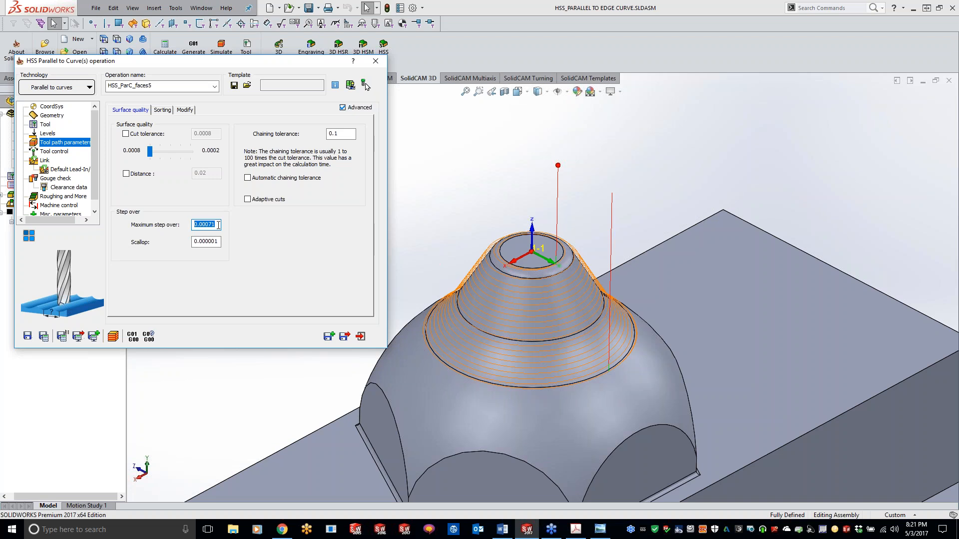
Exit the HSS Parallel to Curve operation and close the current CAM-Part
left_click(375, 61)
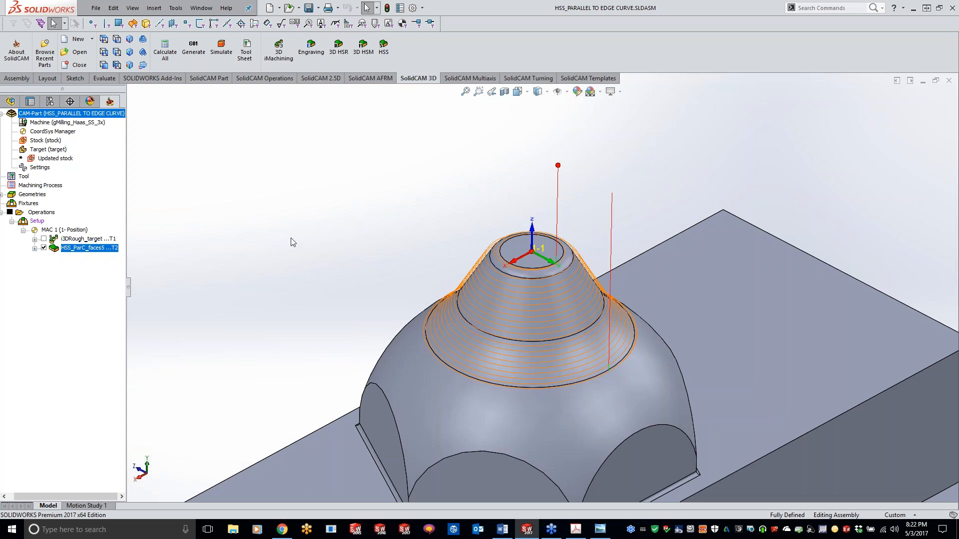
right_click(79, 114)
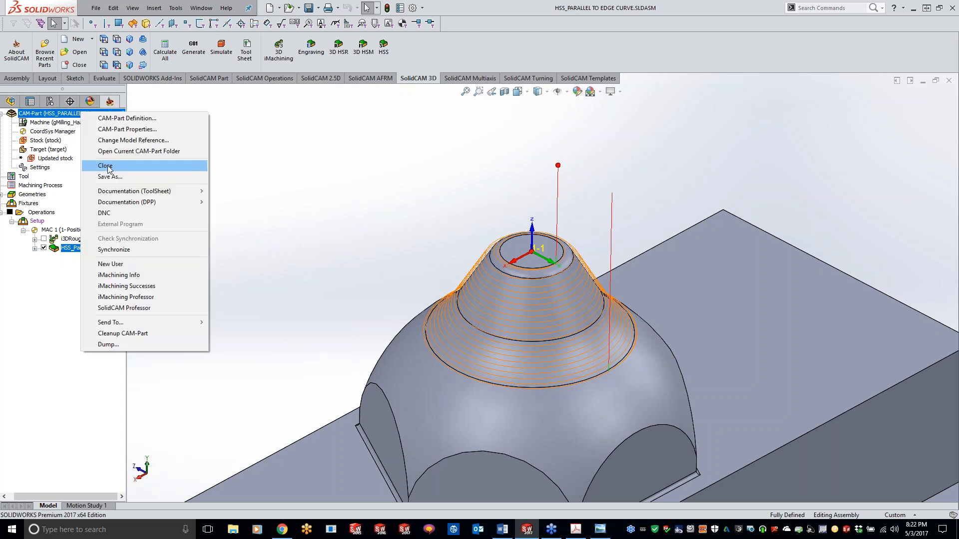
left_click(101, 168)
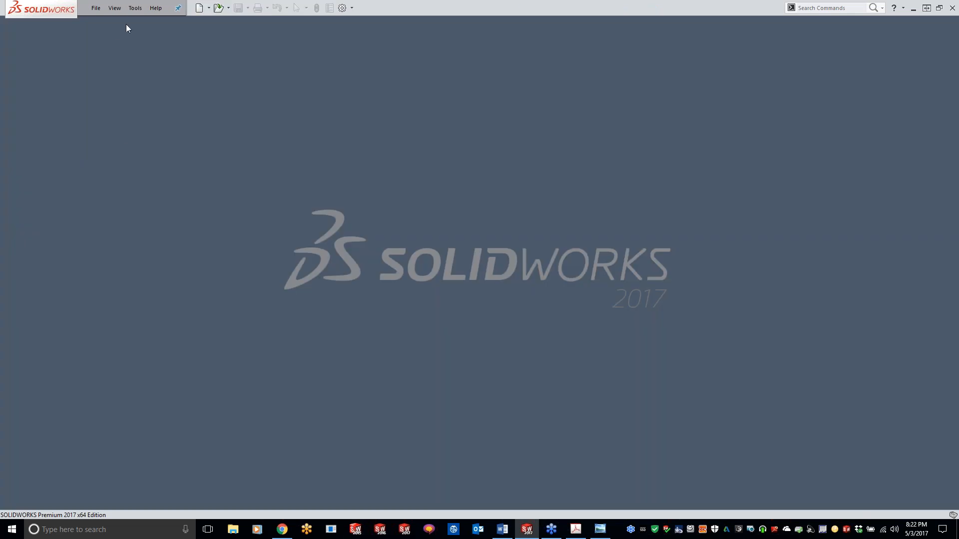
Open the recent CAM-Part HSS_PARALLEL TO CURVE_SKETCH
left_click(135, 8)
mouse_move(153, 50)
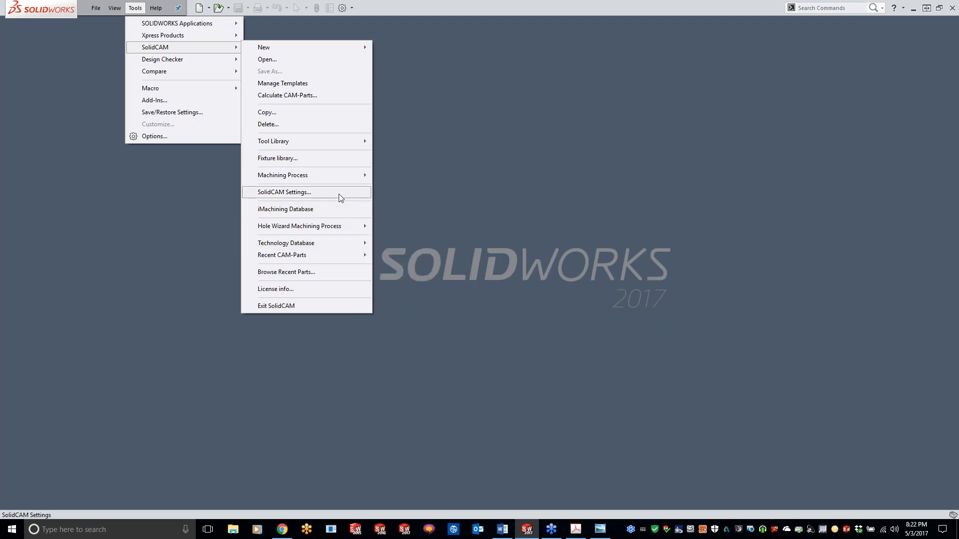
mouse_move(336, 257)
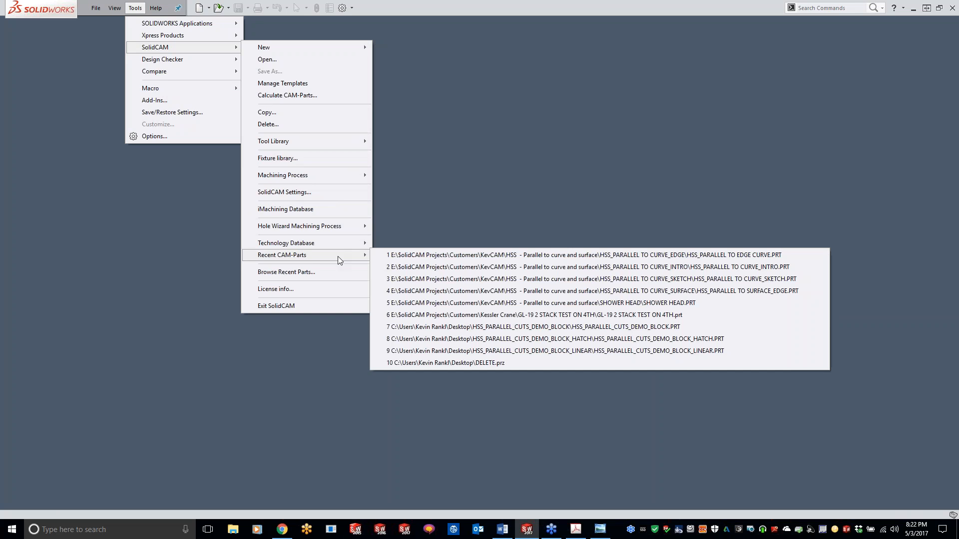
left_click(447, 280)
left_click(446, 131)
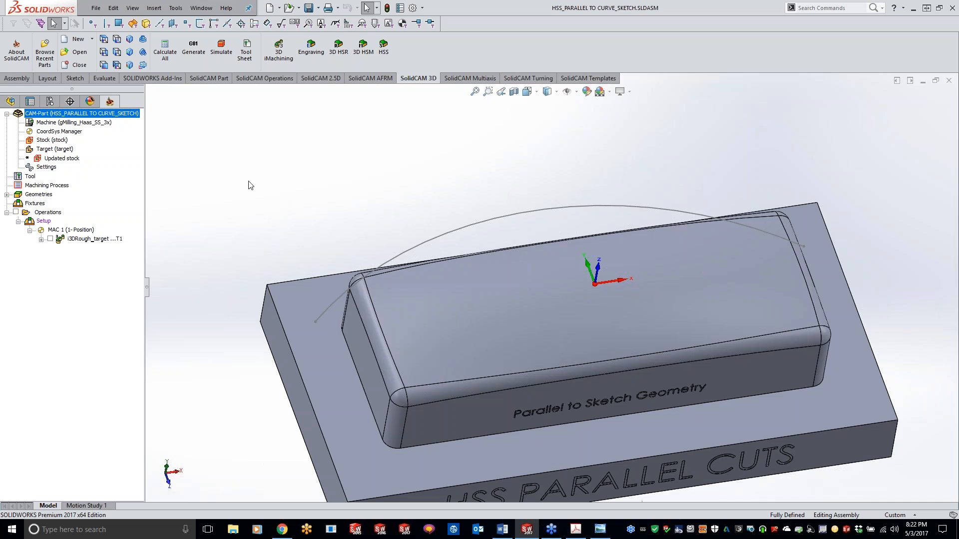
Start a new HSS operation using the Parallel to Curve(s) technology
mouse_move(352, 226)
middle_mouse_down()
mouse_move(302, 180)
mouse_move(314, 175)
middle_mouse_up()
middle_click_drag(617, 154, 620, 158)
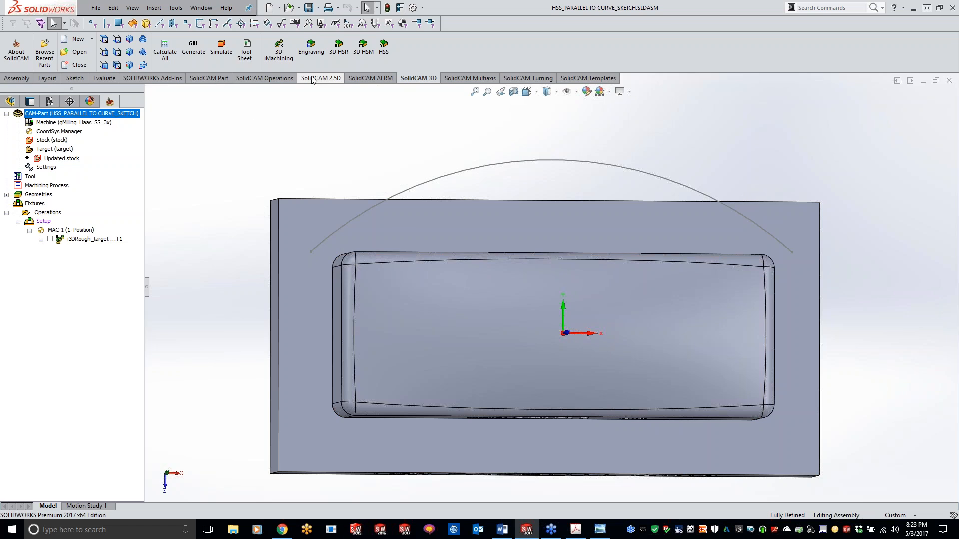
left_click(388, 46)
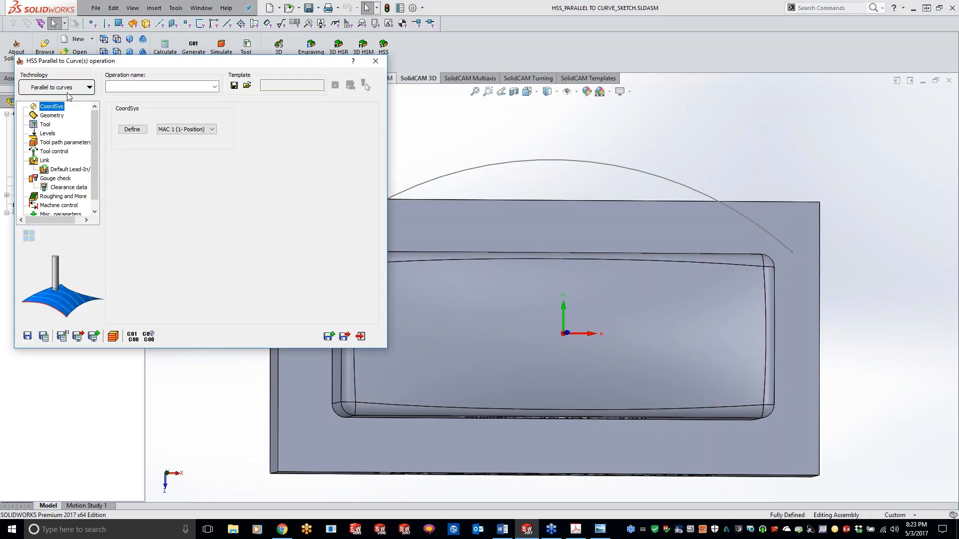
left_click(69, 95)
left_click(69, 111)
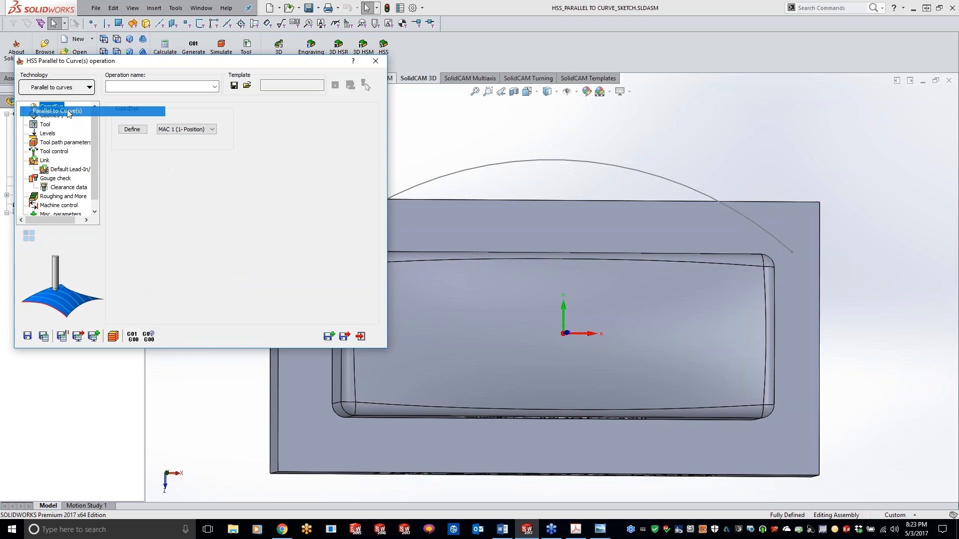
Define new drive surface geometry with the domed top face, the left end fillet, its rear corner and the rear fillet
left_click(57, 118)
left_click(131, 134)
left_click(400, 301)
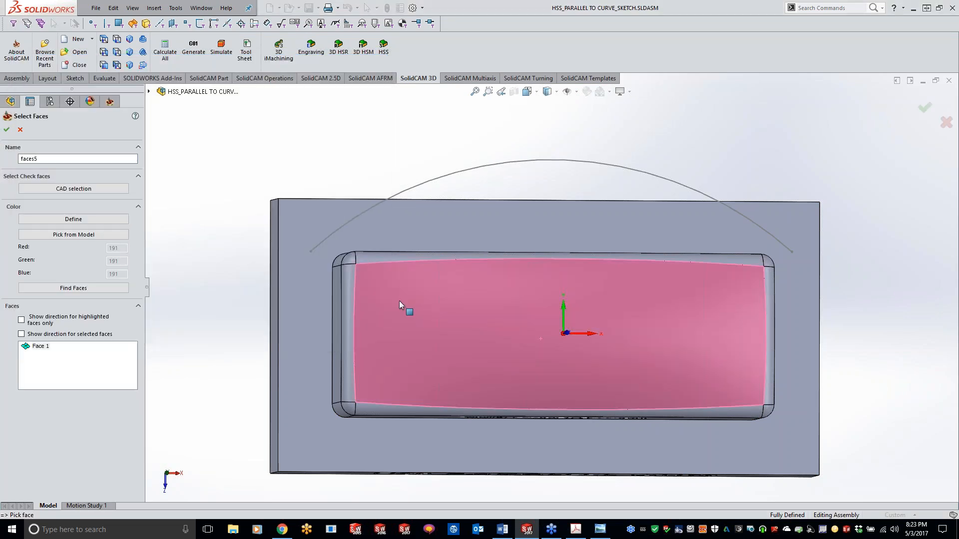
mouse_move(368, 296)
middle_mouse_down()
mouse_move(378, 305)
mouse_move(373, 313)
middle_mouse_up()
left_click(351, 315)
left_click(348, 283)
left_click(361, 278)
mouse_move(542, 308)
middle_mouse_down()
mouse_move(510, 310)
mouse_move(536, 302)
middle_mouse_up()
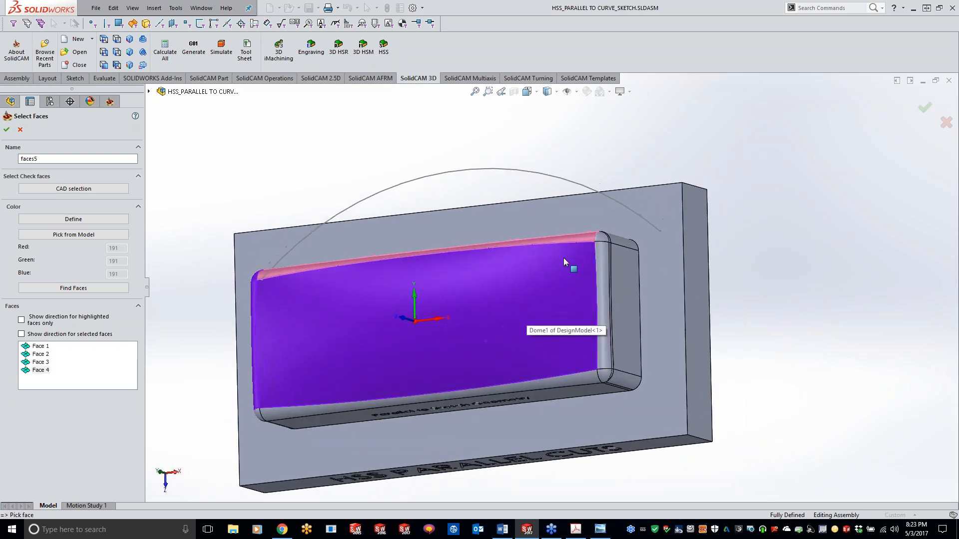
Add the right end fillet, its corner faces, the front fillet and the front-left corner face to the drive faces
left_click(605, 299)
middle_click_drag(586, 376, 605, 377)
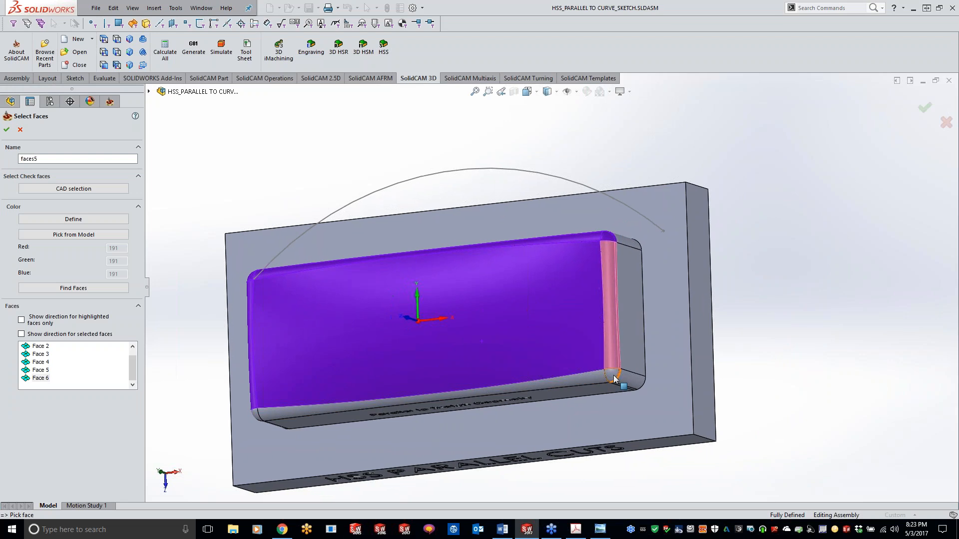
left_click(614, 377)
left_click(599, 377)
middle_click_drag(253, 368, 286, 375)
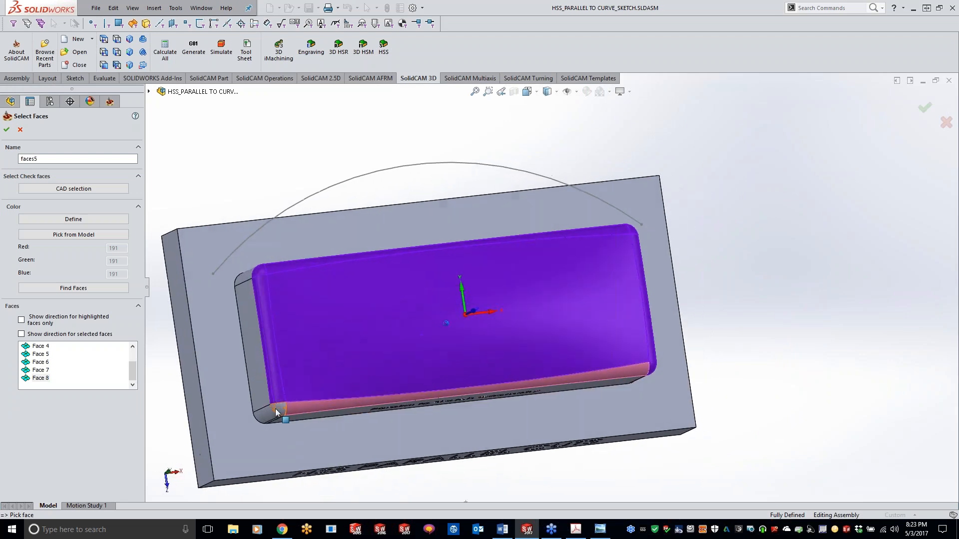
left_click(281, 409)
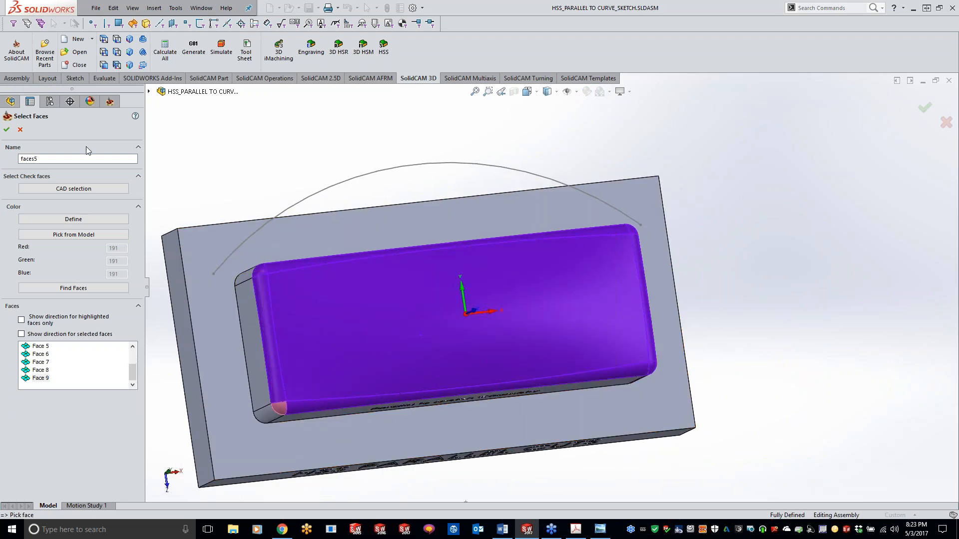
Deselect and reselect the front-left corner fillet face, and accept the drive surface selection
middle_click_drag(287, 418, 302, 407)
scroll(303, 411, "down", 1)
left_click(295, 404)
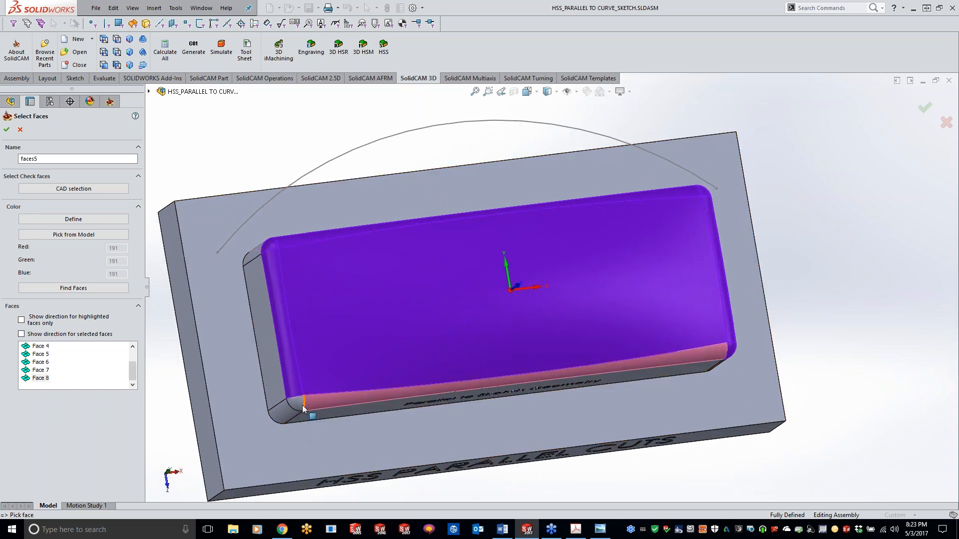
scroll(298, 401, "down", 4)
middle_click_drag(287, 414, 375, 314, "ctrl")
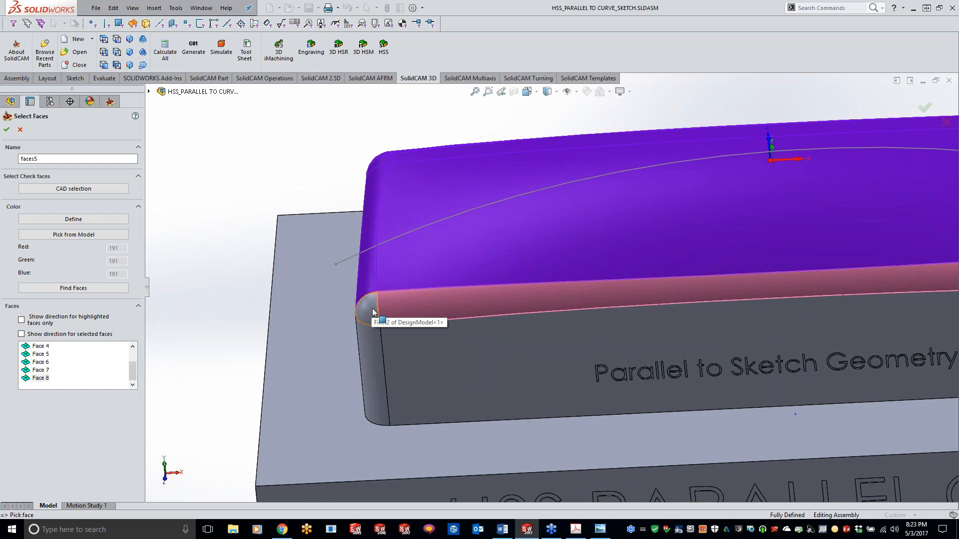
left_click(451, 305)
left_click(450, 304)
middle_click_drag(383, 309, 393, 359)
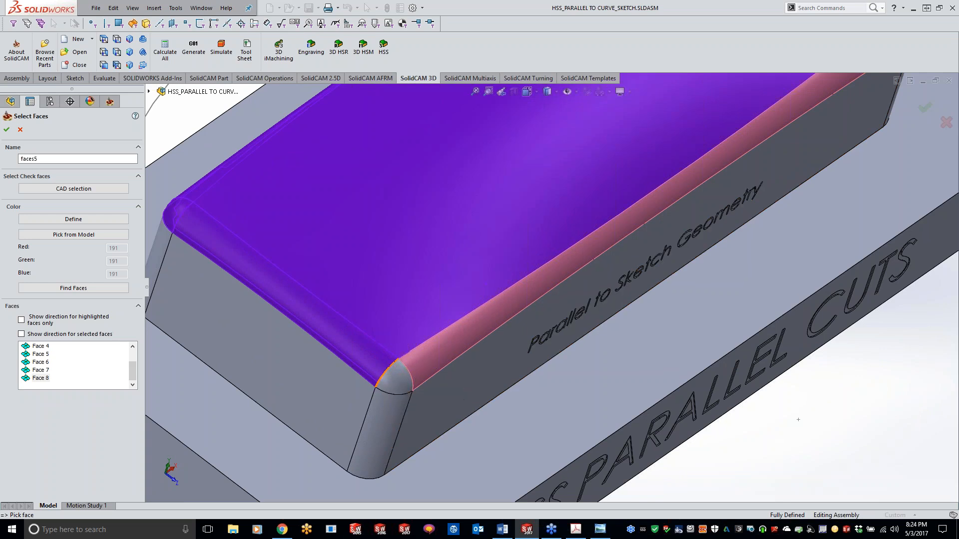
left_click(390, 376)
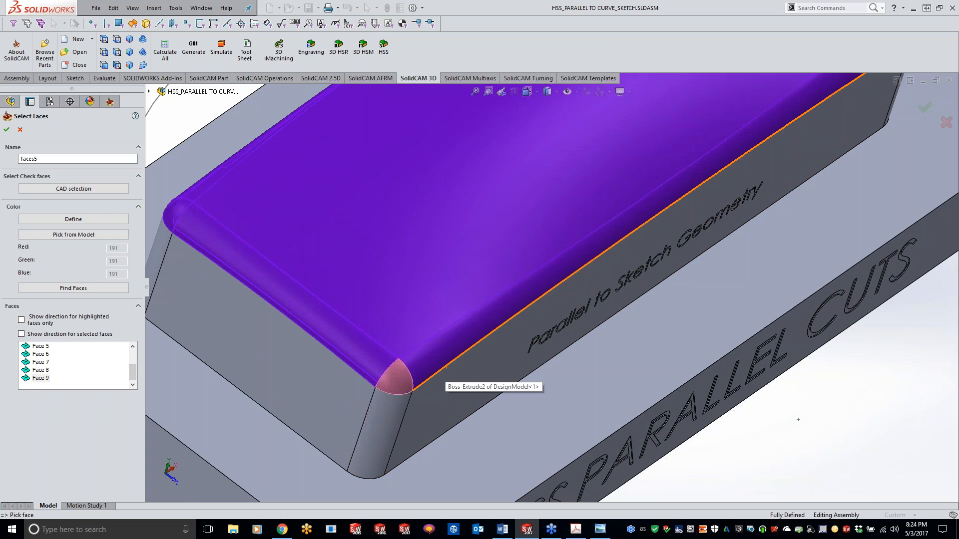
middle_click_drag(446, 368, 402, 359)
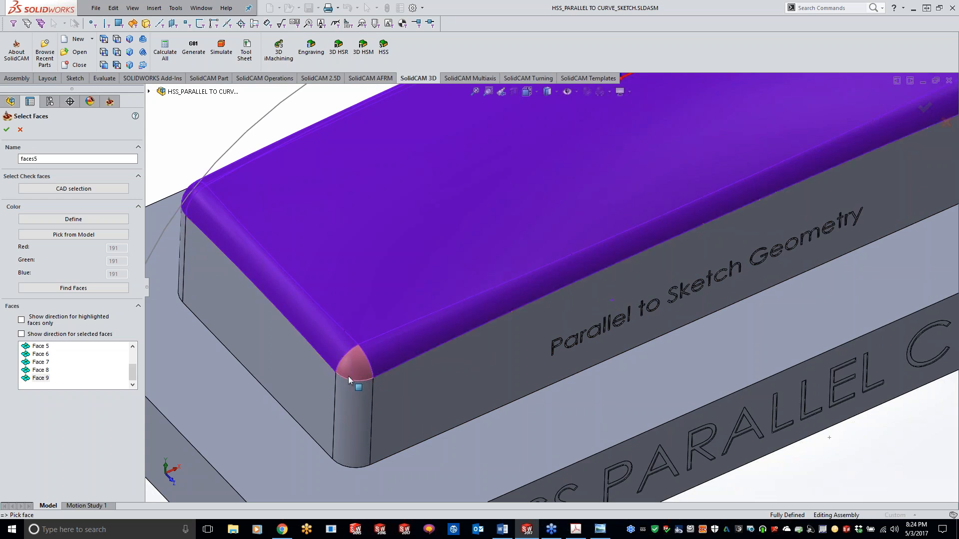
middle_click_drag(346, 250, 346, 248)
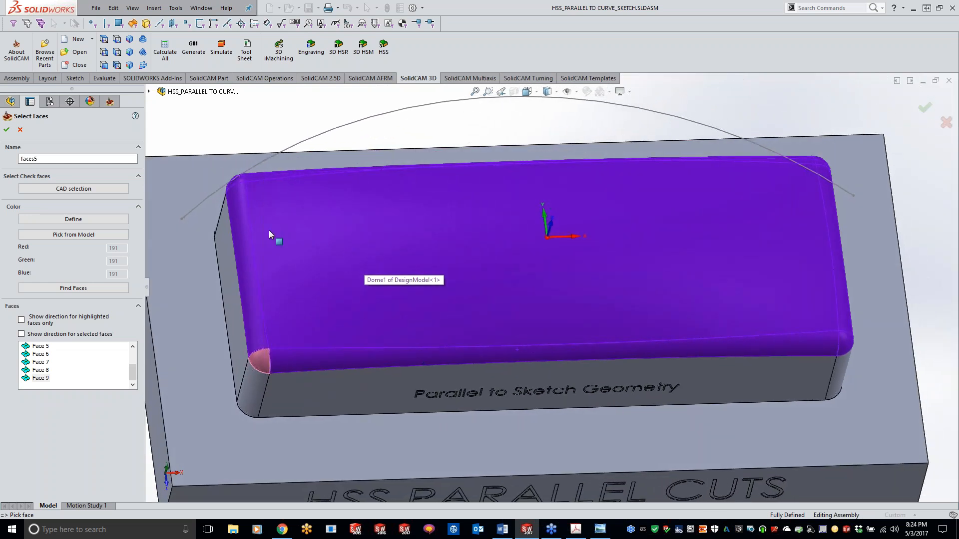
left_click(6, 129)
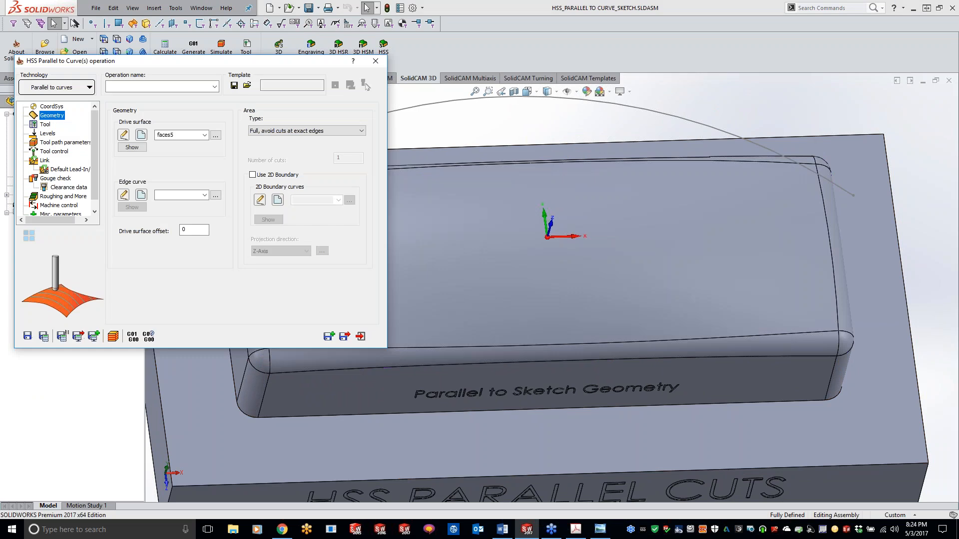
Define the edge curve from the sketched arc above the part and accept the chain
left_click(141, 196)
left_click(215, 190)
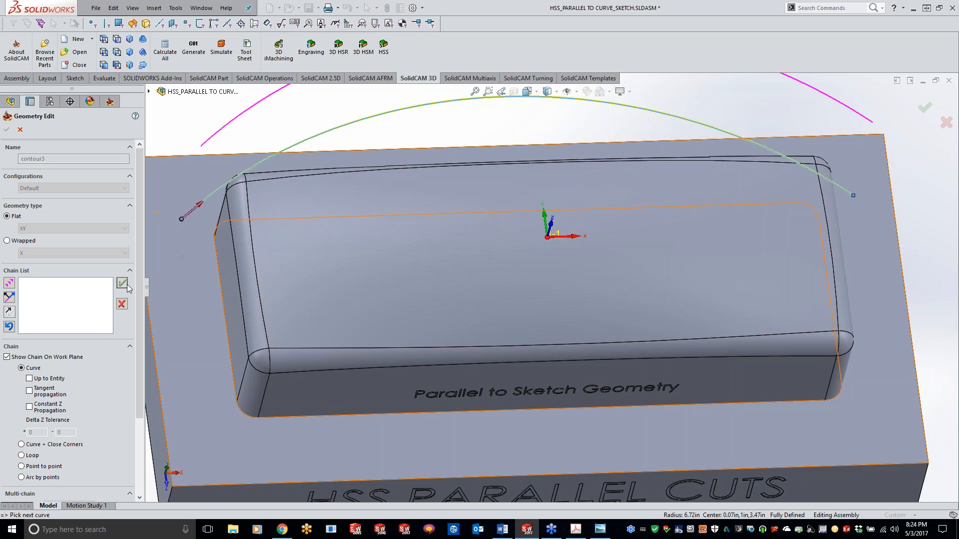
left_click(122, 283)
left_click(7, 130)
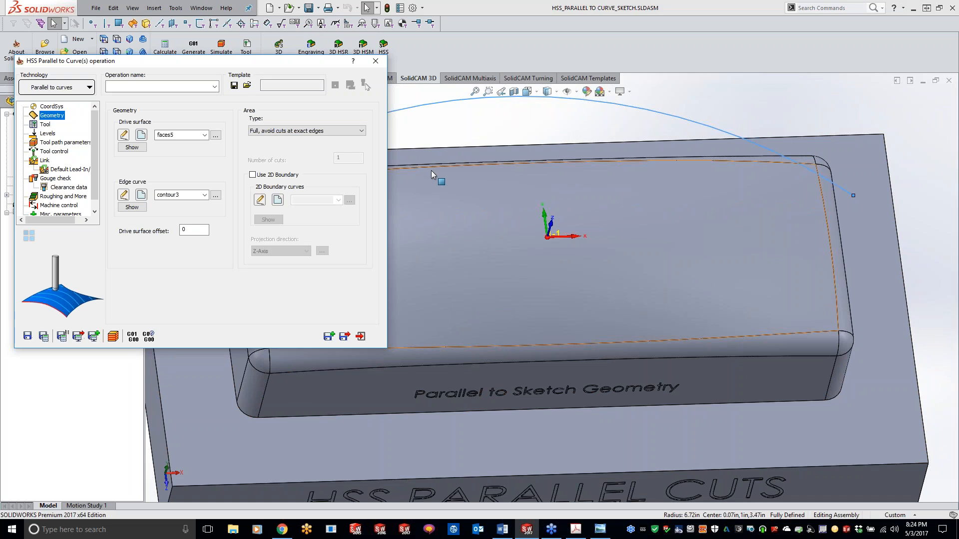
Assign tool 2, the 0.125 inch ball nose mill, and save and calculate the operation
left_click(45, 125)
left_click(168, 259)
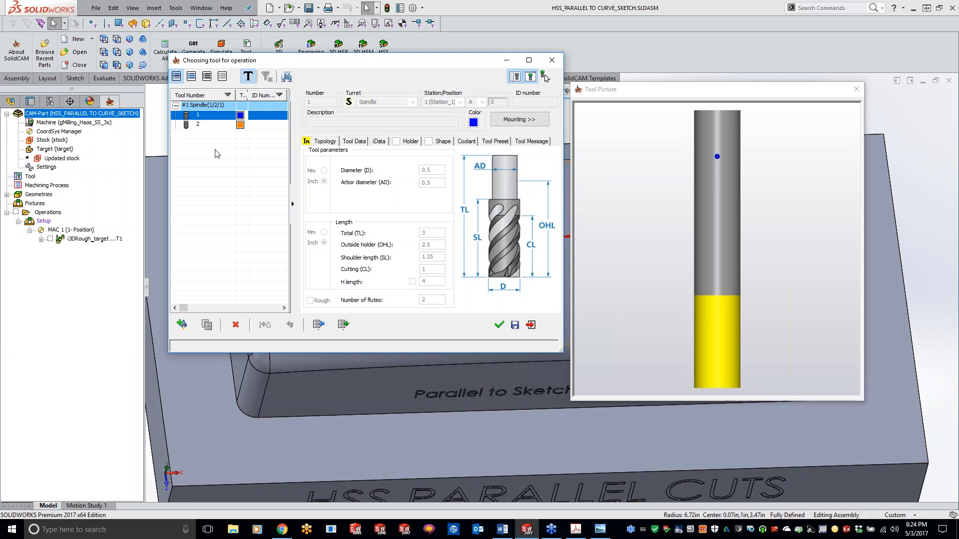
double_click(212, 130)
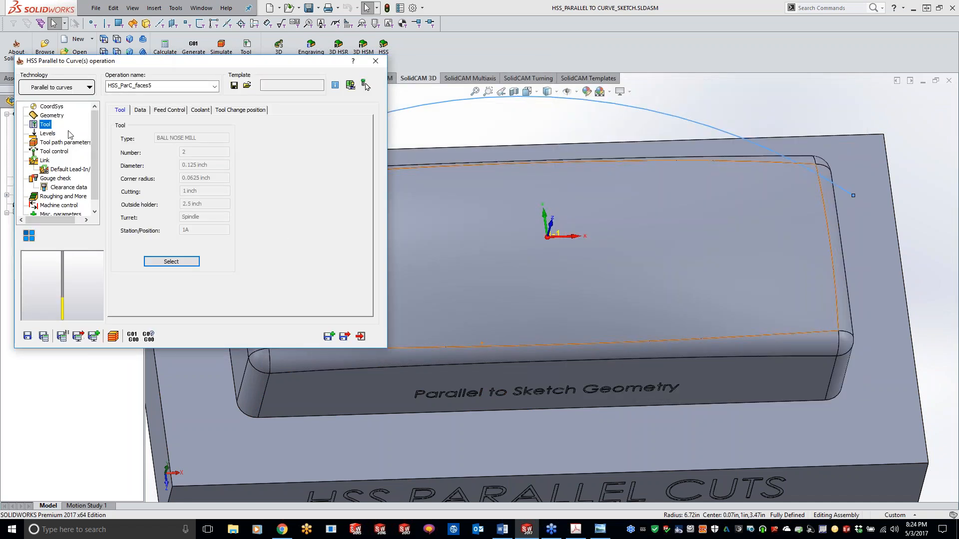
left_click(42, 336)
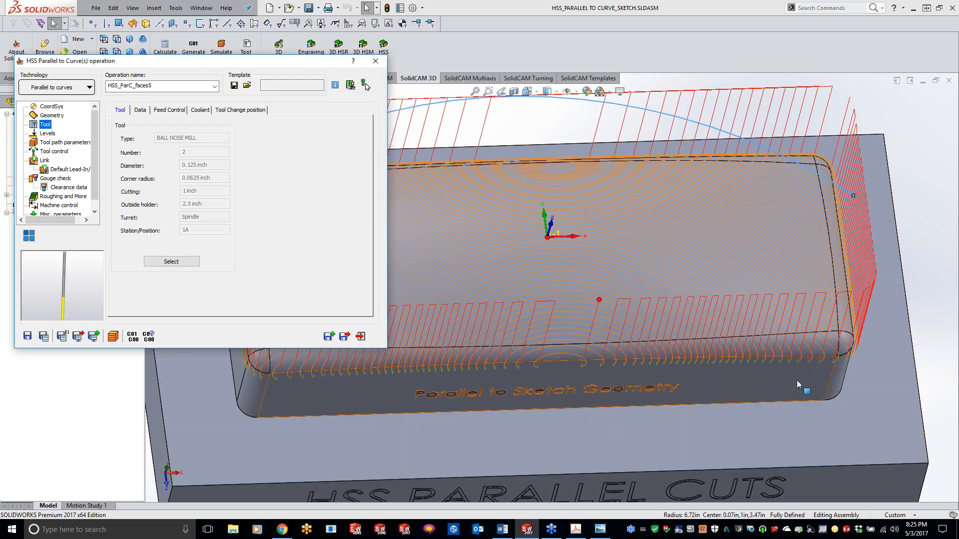
Set the links for large gaps along the cut and large moves between slices to Direct, and recalculate the operation
left_click(941, 344)
middle_click_drag(940, 344, 759, 278)
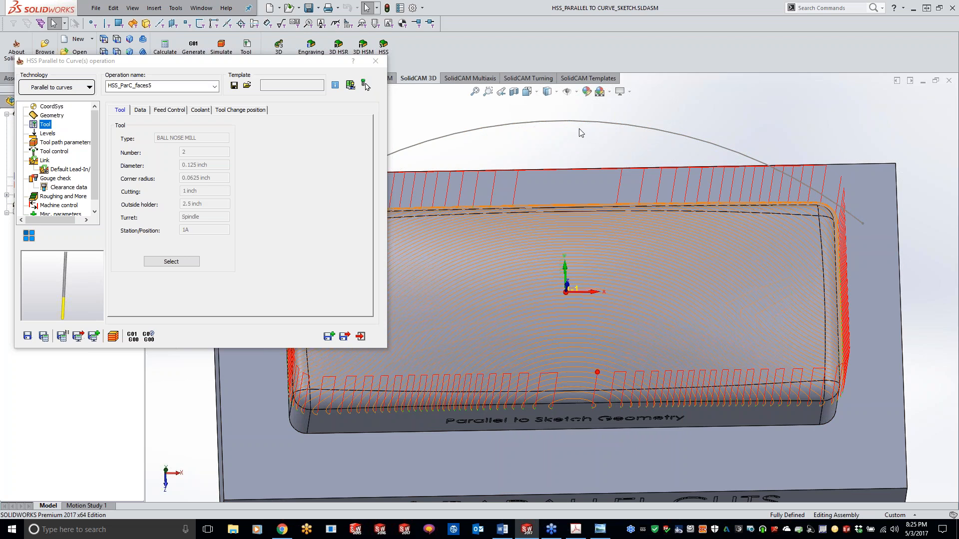
middle_click_drag(793, 155, 661, 123)
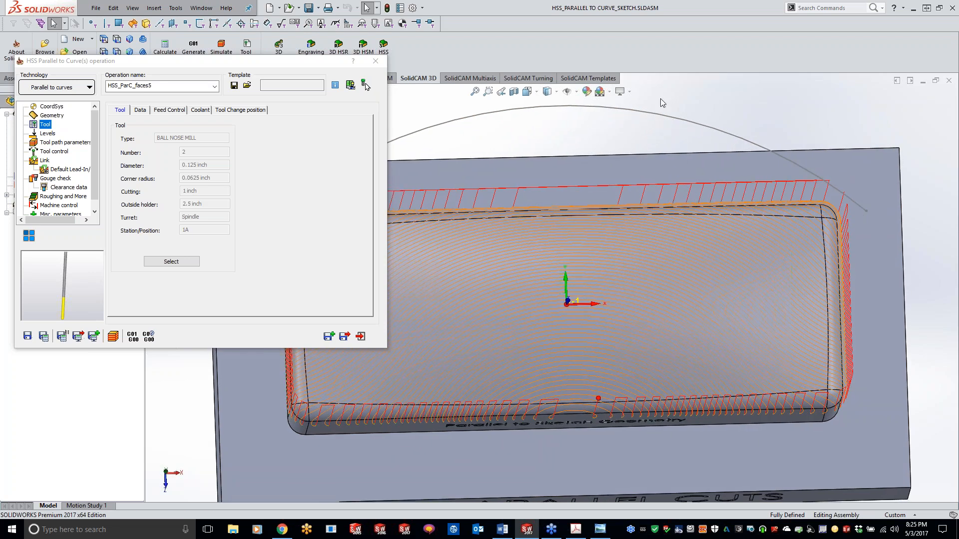
middle_click_drag(801, 323, 475, 366)
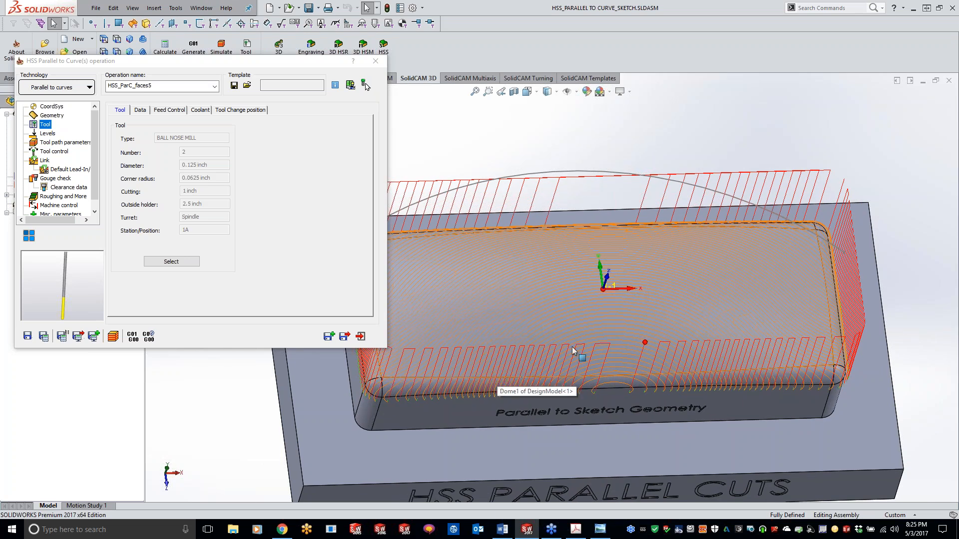
left_click(46, 161)
left_click(169, 109)
left_click(210, 149)
left_click(201, 160)
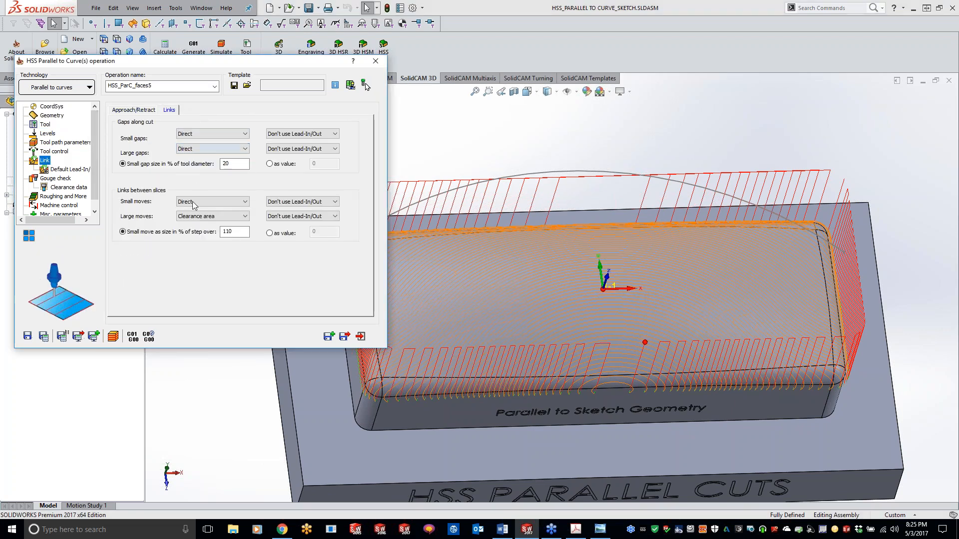
left_click(212, 216)
left_click(198, 231)
left_click(45, 338)
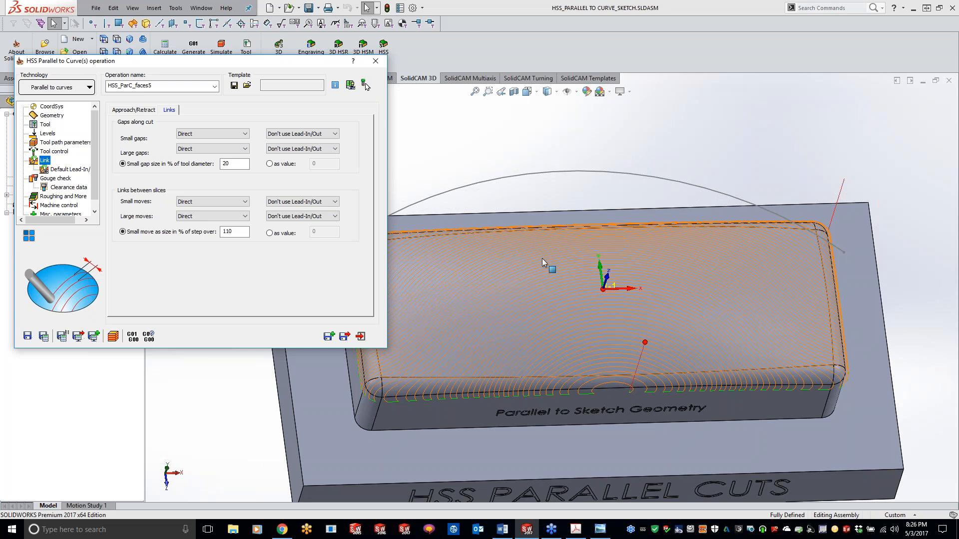
Enable Gouge 1 checking and define its check surfaces as all faces adjacent to the drive faces
left_click(619, 132)
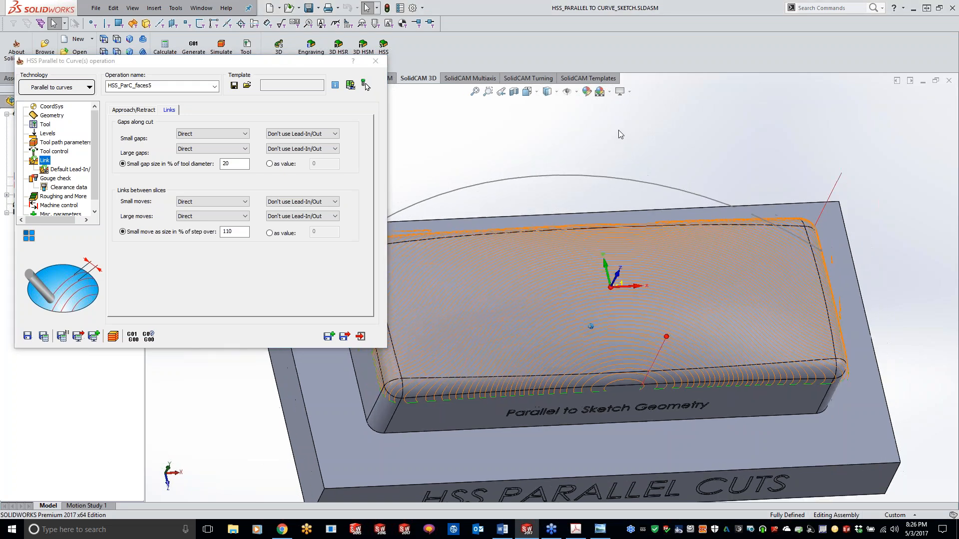
middle_click_drag(618, 131, 584, 207)
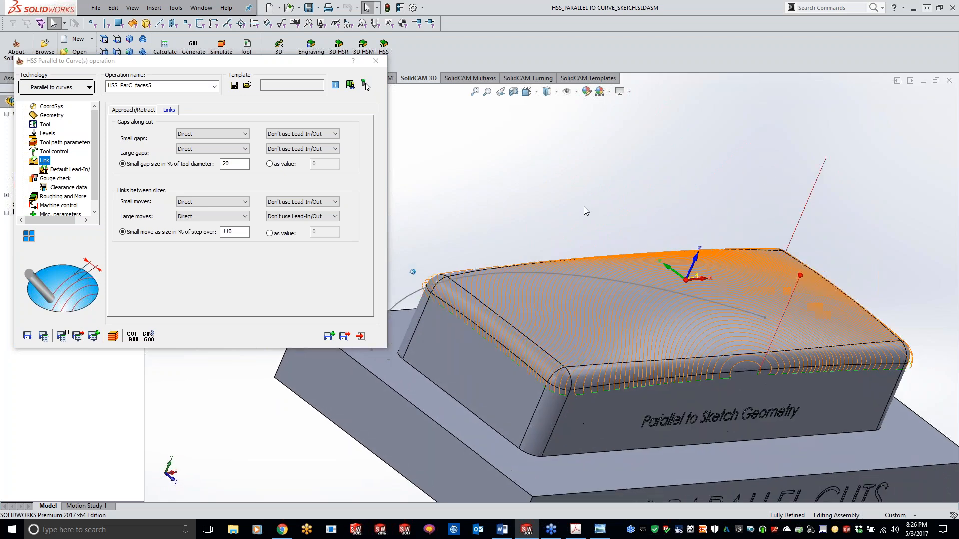
left_click(64, 180)
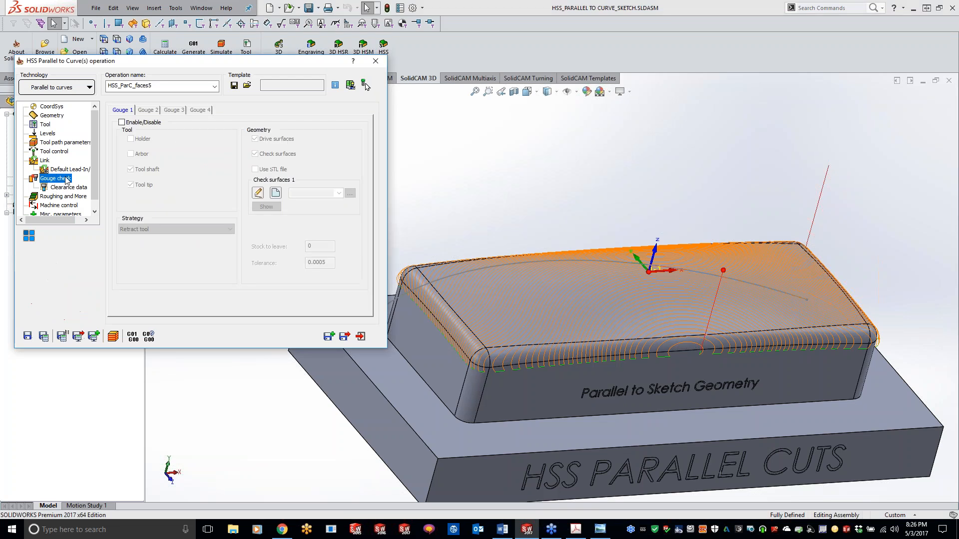
left_click(121, 122)
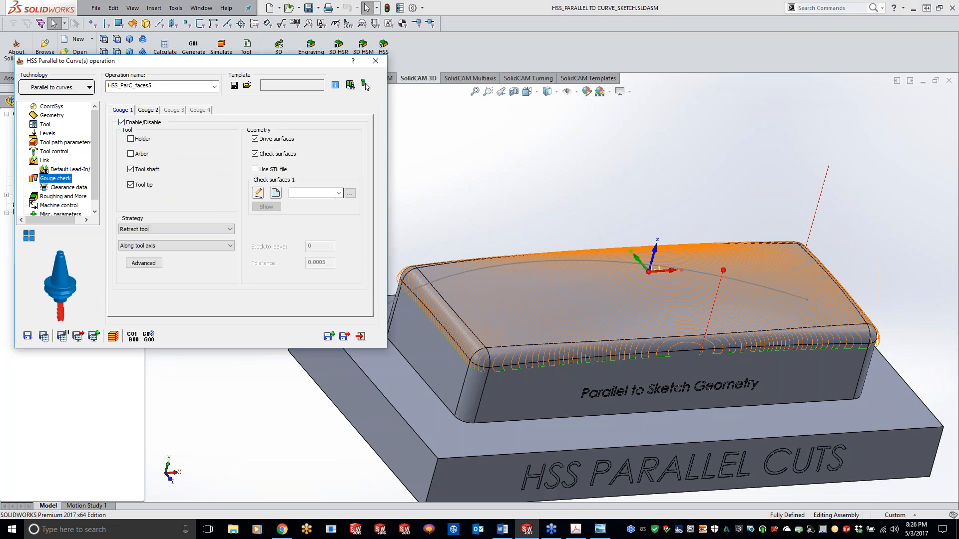
left_click(275, 193)
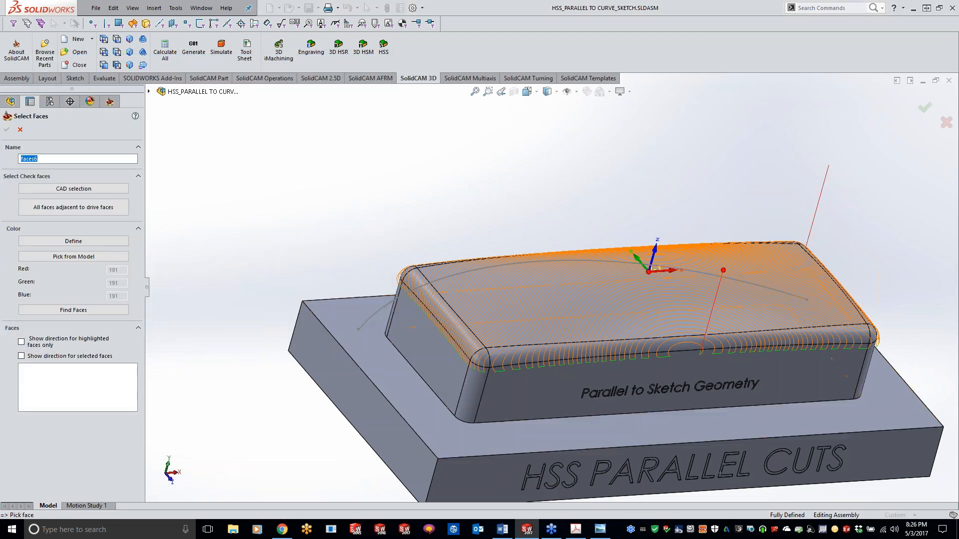
left_click(73, 207)
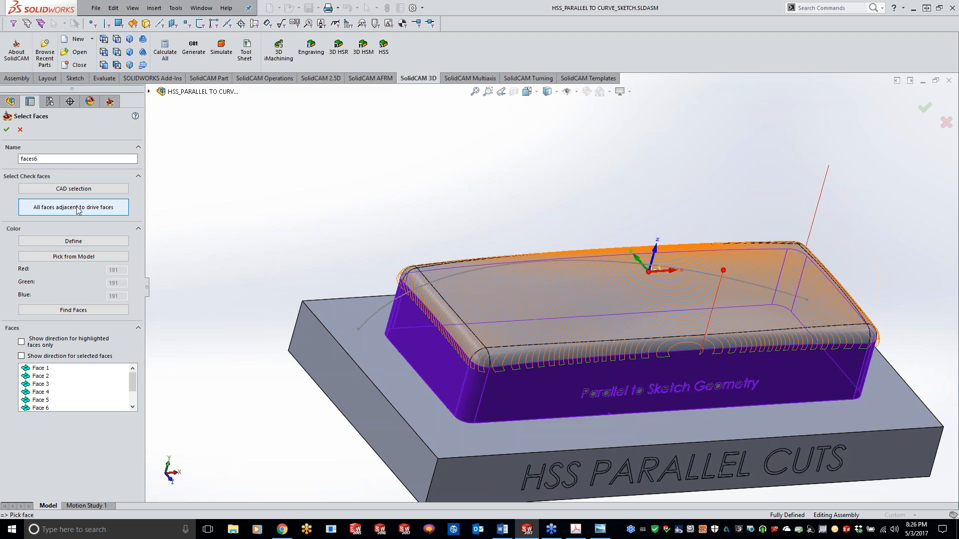
left_click(7, 129)
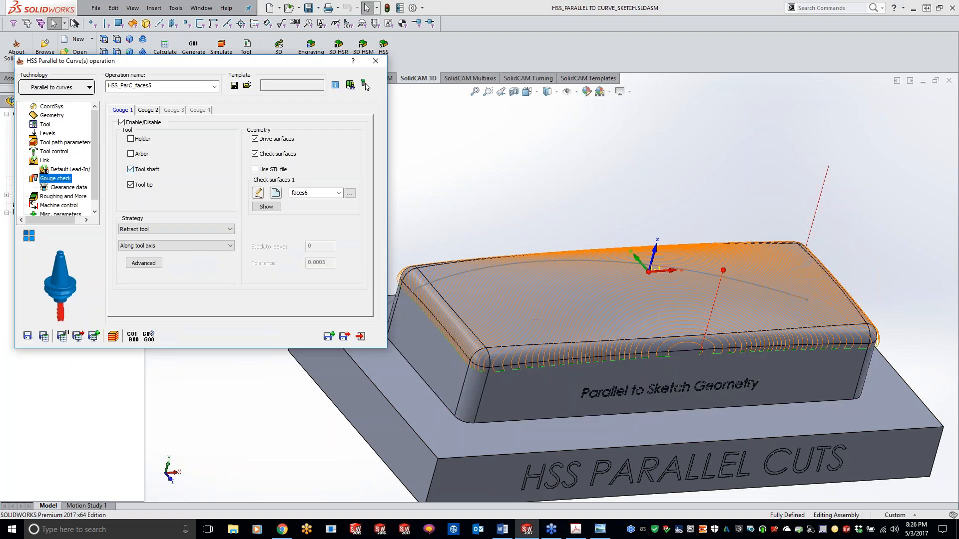
Set the Gouge 1 strategy to Trim and relink toolpath, and save and calculate the operation
left_click(161, 231)
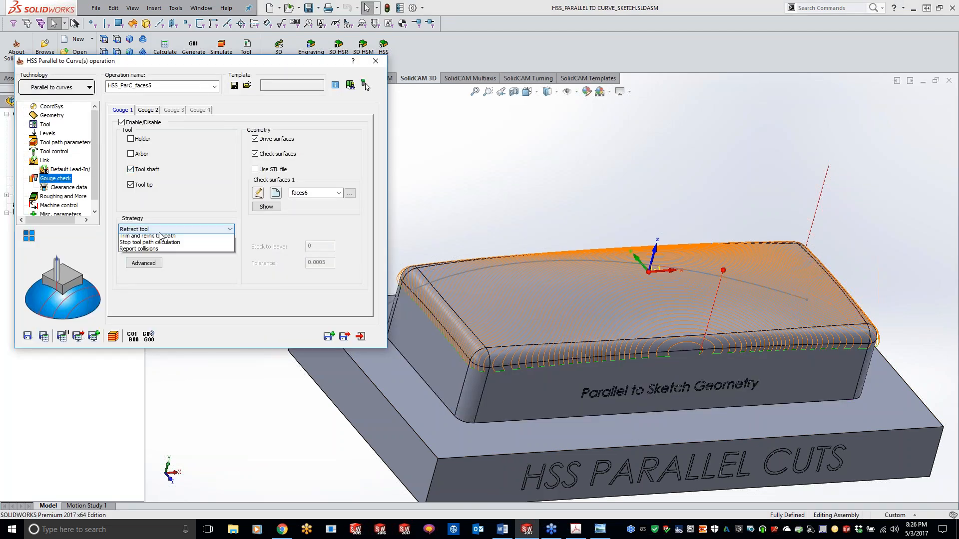
left_click(158, 245)
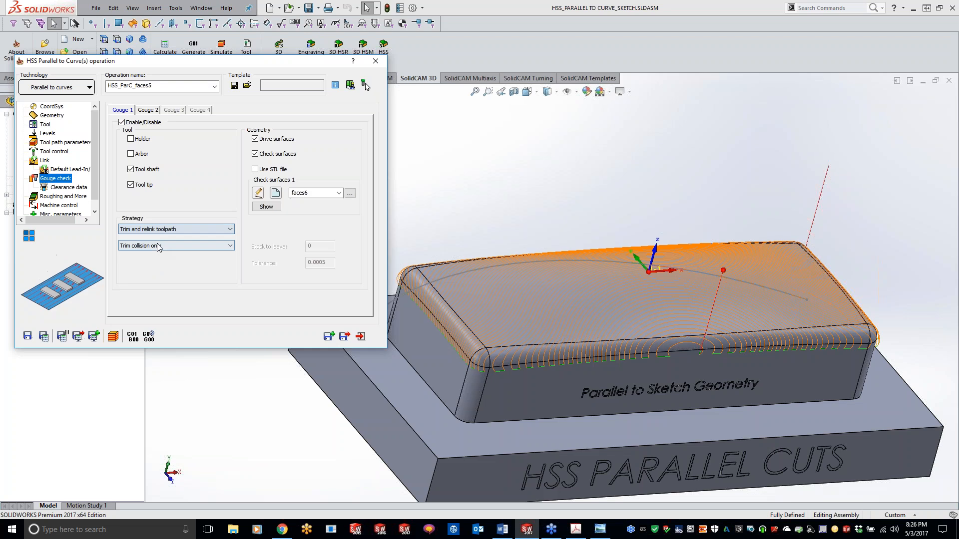
left_click(43, 336)
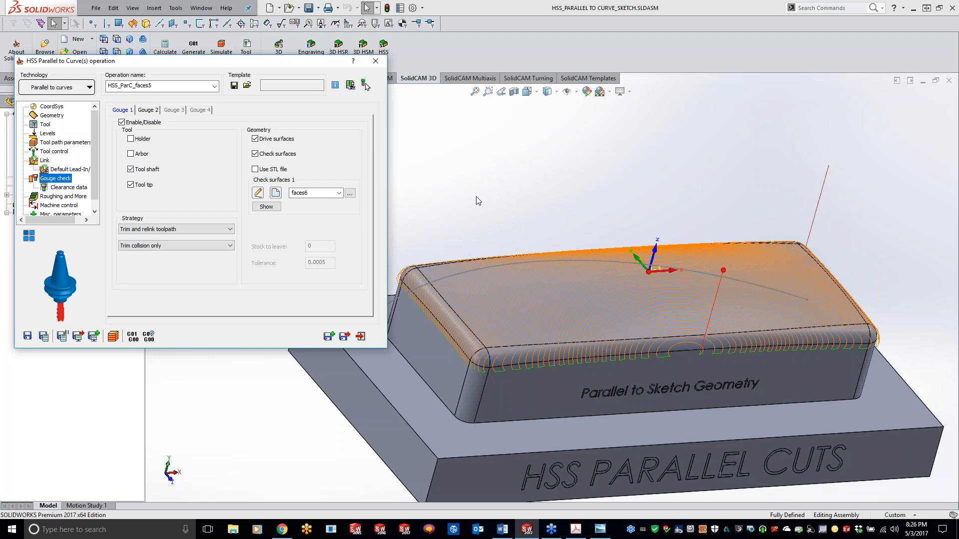
Try including the holder and arbor in the Gouge 1 tool check, and clear both options again
middle_click_drag(478, 201, 485, 192)
middle_click_drag(688, 359, 529, 331)
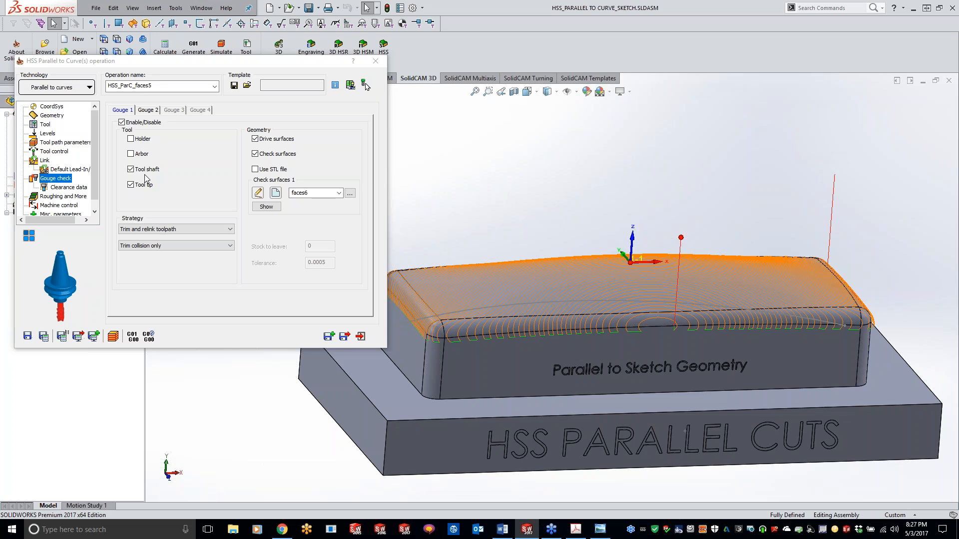
left_click(133, 154)
left_click(131, 139)
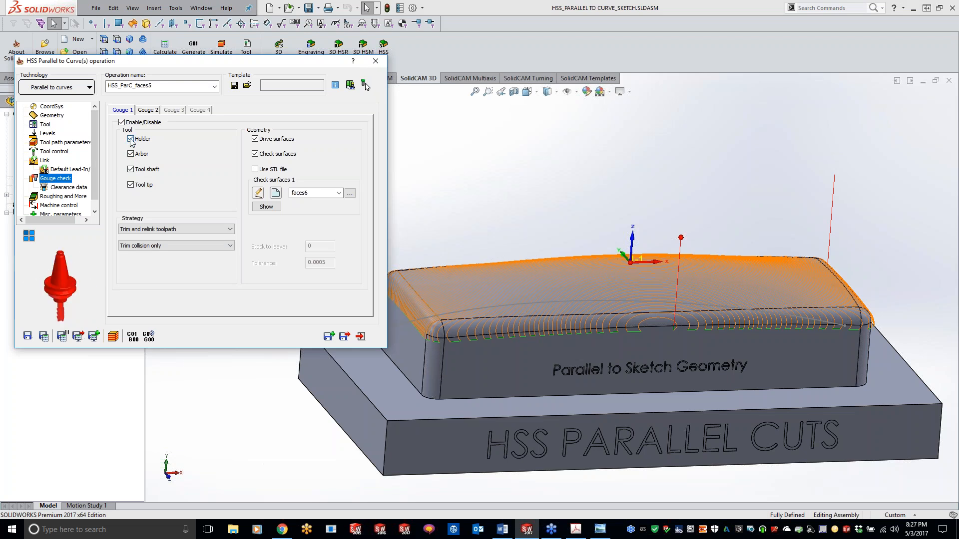
left_click(130, 138)
left_click(130, 154)
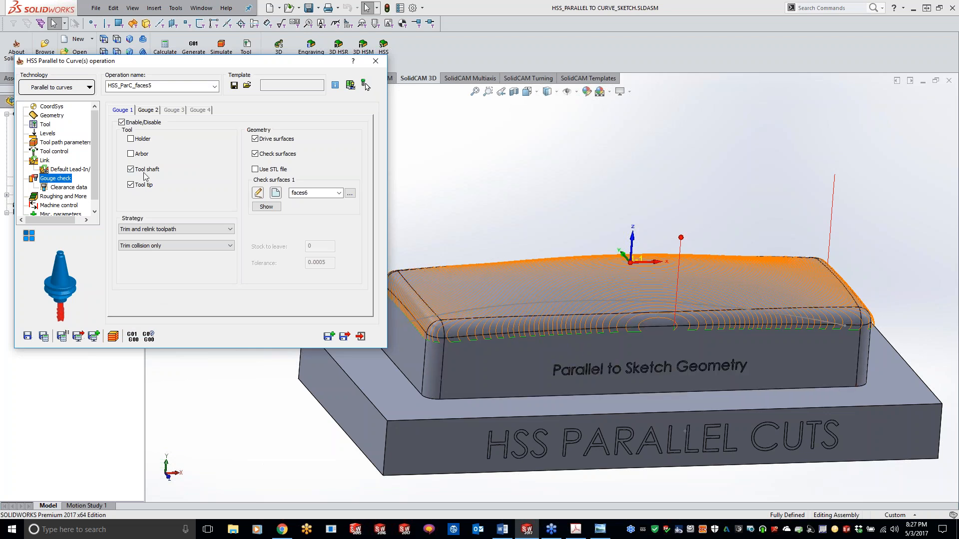
left_click(132, 154)
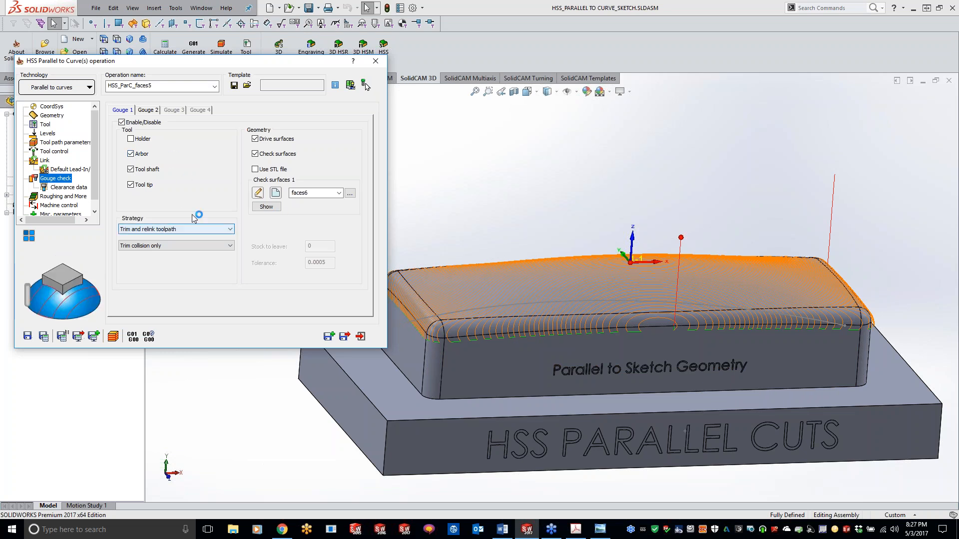
left_click(131, 154)
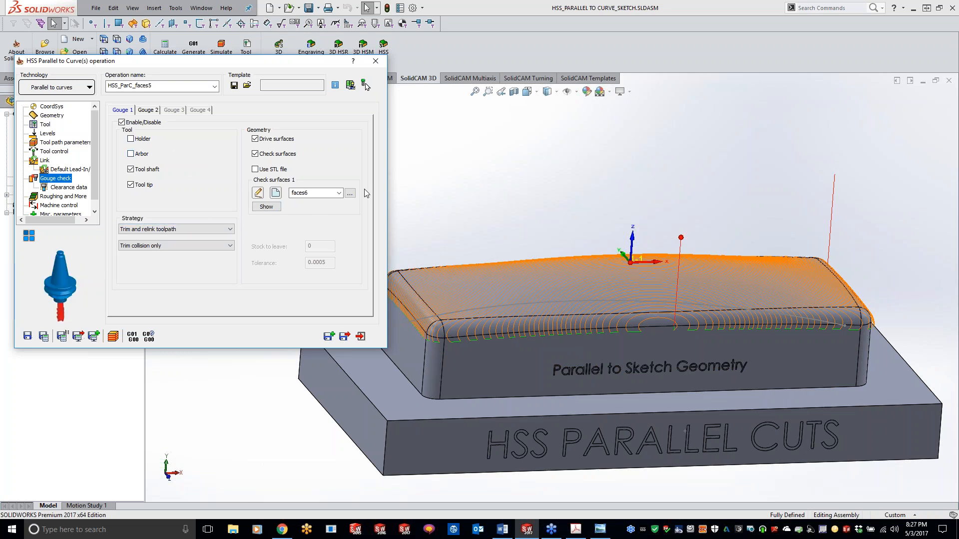
Set the operation's maximum step over to 0.005, and save and calculate the toolpath
left_click(535, 179)
middle_click_drag(535, 179, 535, 179)
left_click(63, 143)
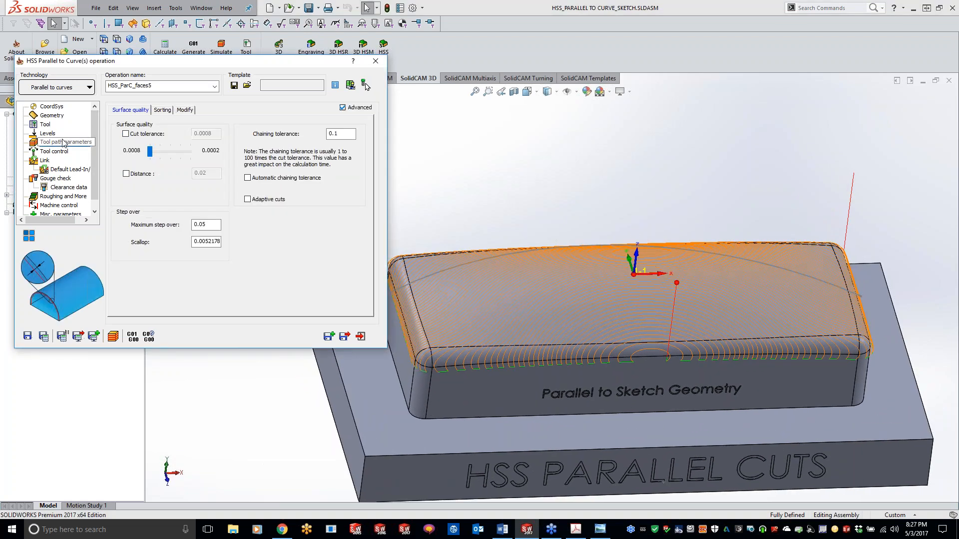
double_click(203, 224)
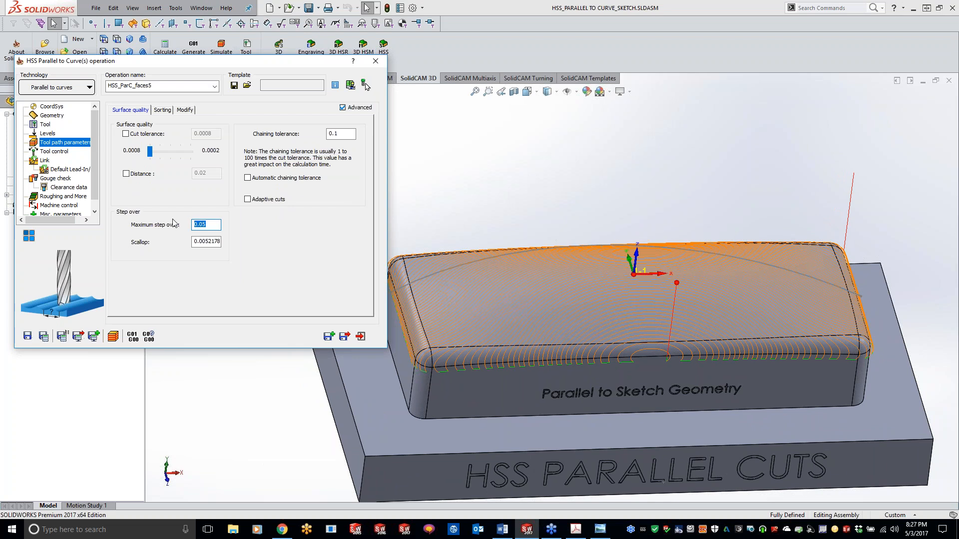
type(".")
left_click(45, 336)
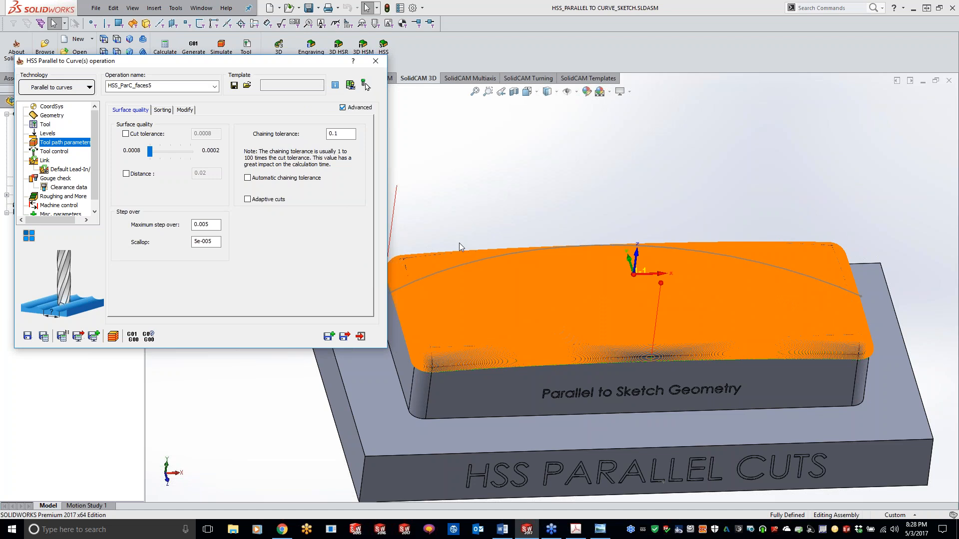
middle_click_drag(573, 172, 573, 254)
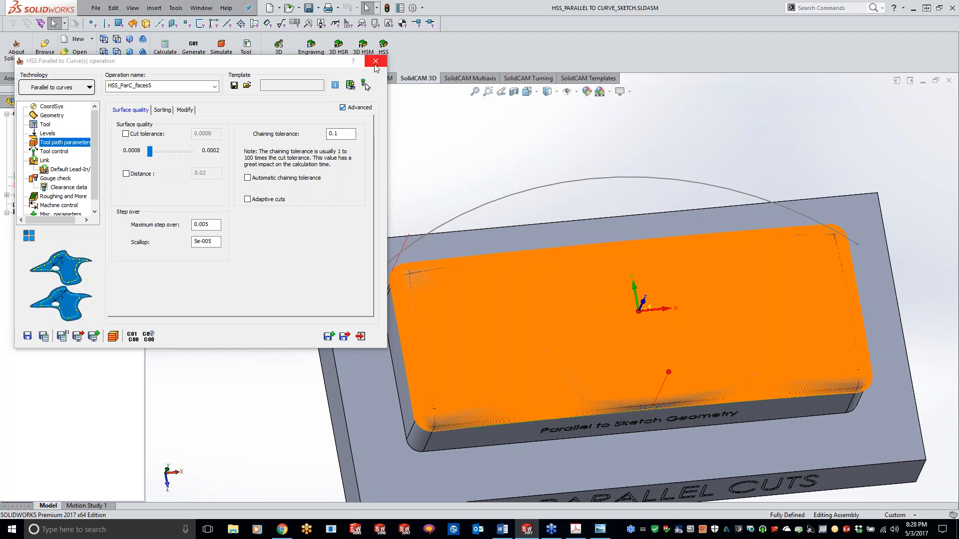
Exit the parallel-to-curves operation and close the current CAM-Part
left_click(375, 63)
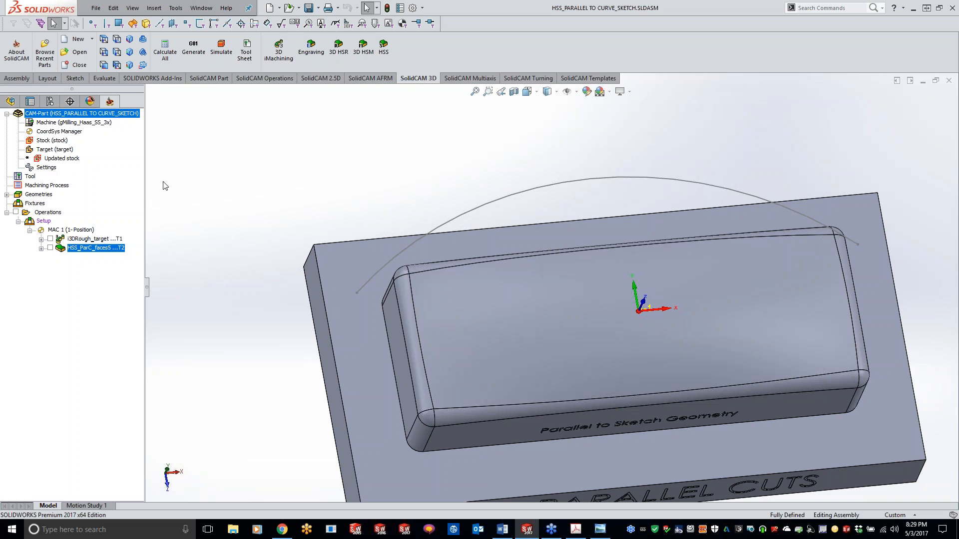
right_click(107, 115)
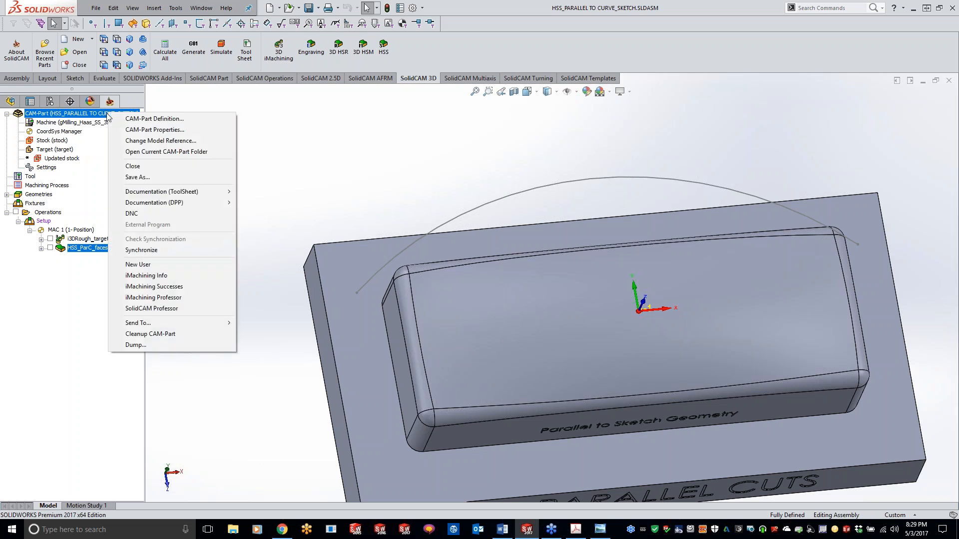
left_click(145, 167)
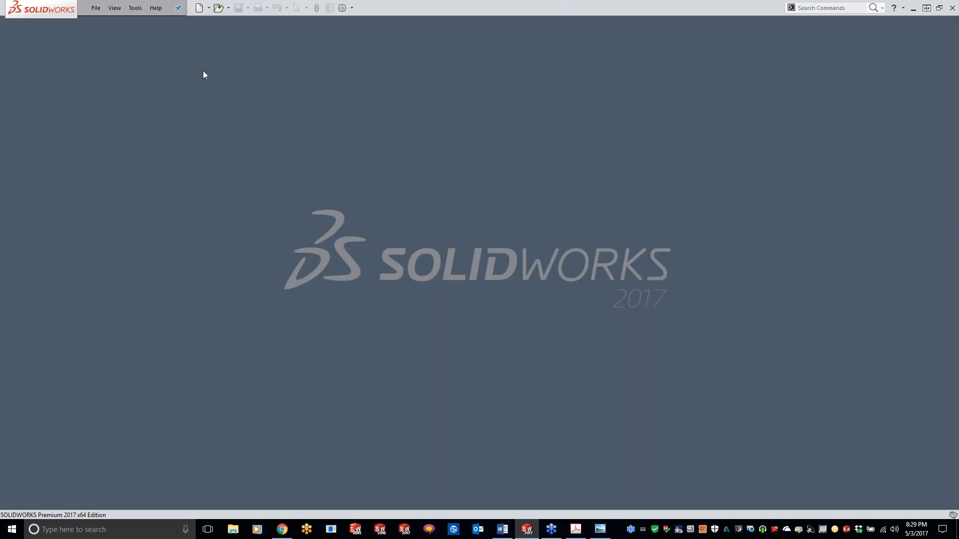
Open the recent CAM-Part HSS_PARALLEL TO SURFACE_EDGE without locating the original model manually
left_click(135, 8)
mouse_move(160, 47)
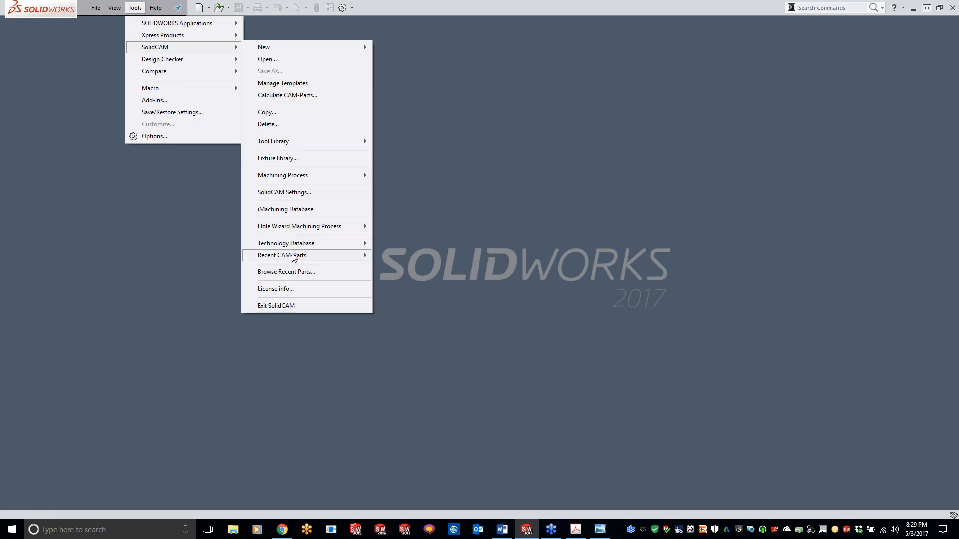
mouse_move(292, 256)
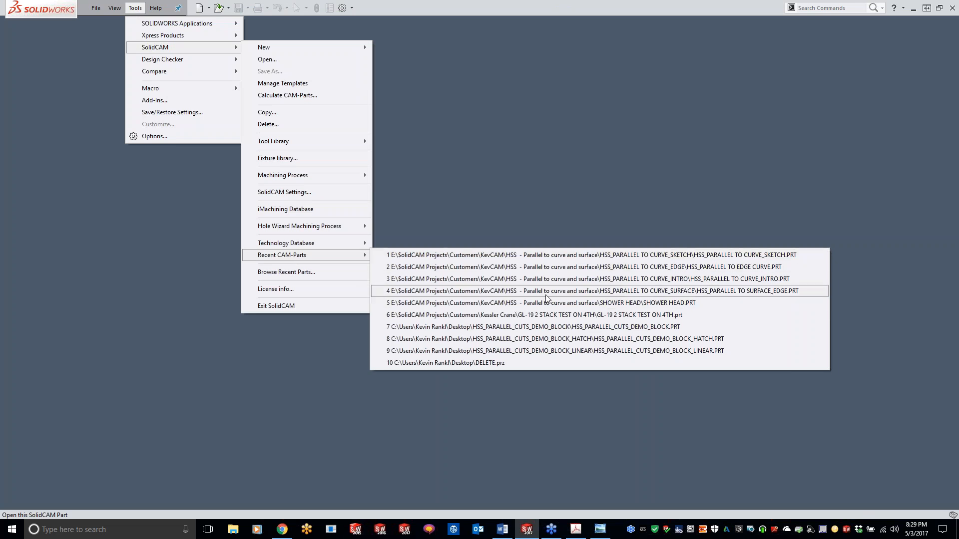
left_click(722, 291)
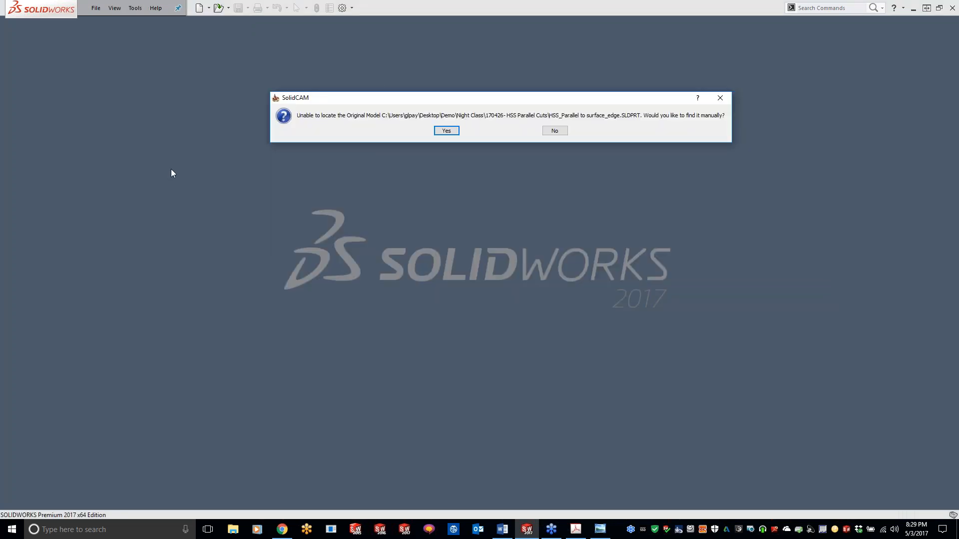
left_click(563, 131)
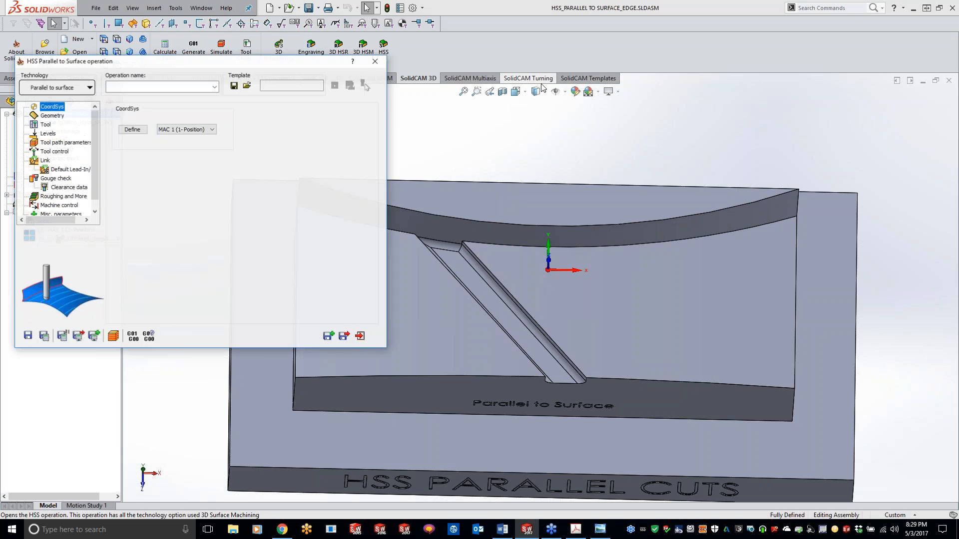
Use Parallel to Surface technology for the new HSS operation and define the two curved faces beside the diagonal slot as drive surfaces
left_click(53, 89)
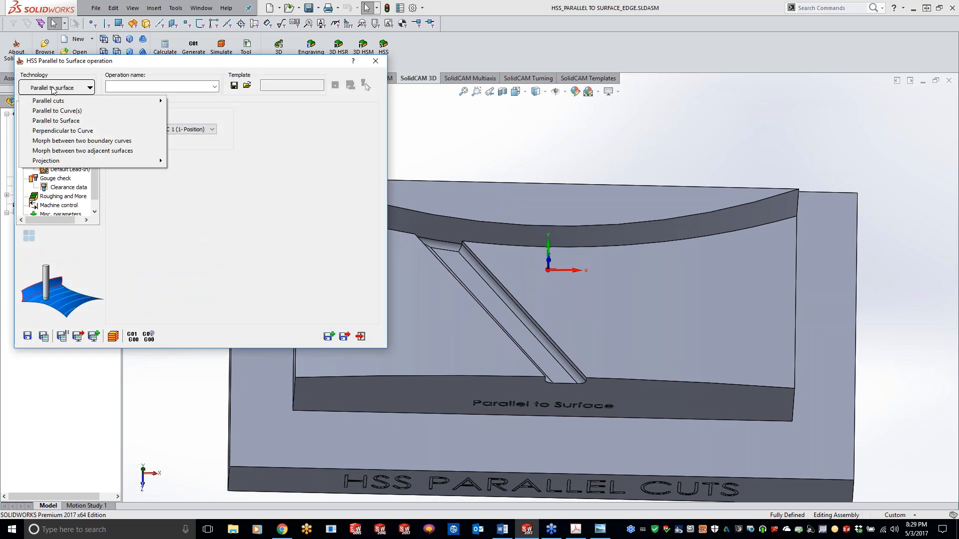
left_click(66, 121)
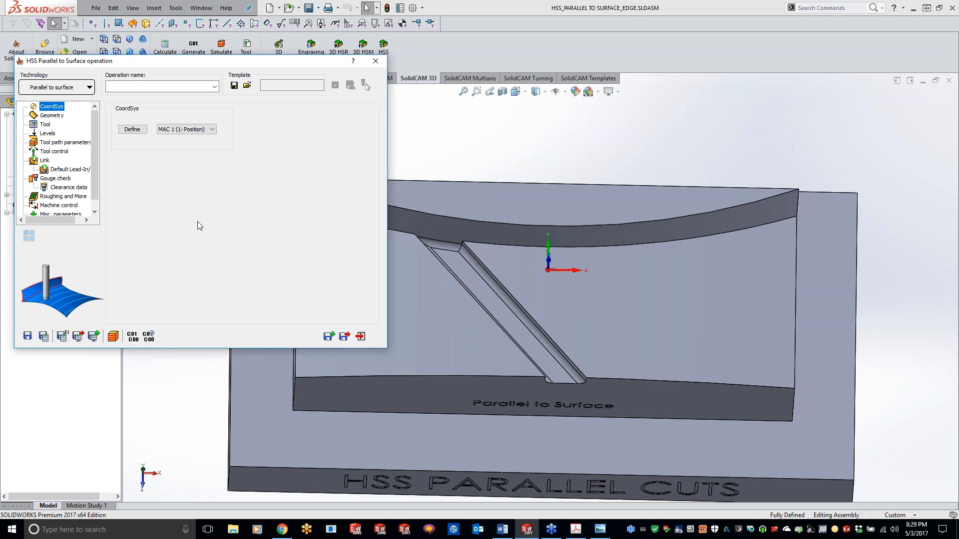
left_click(54, 116)
left_click(142, 136)
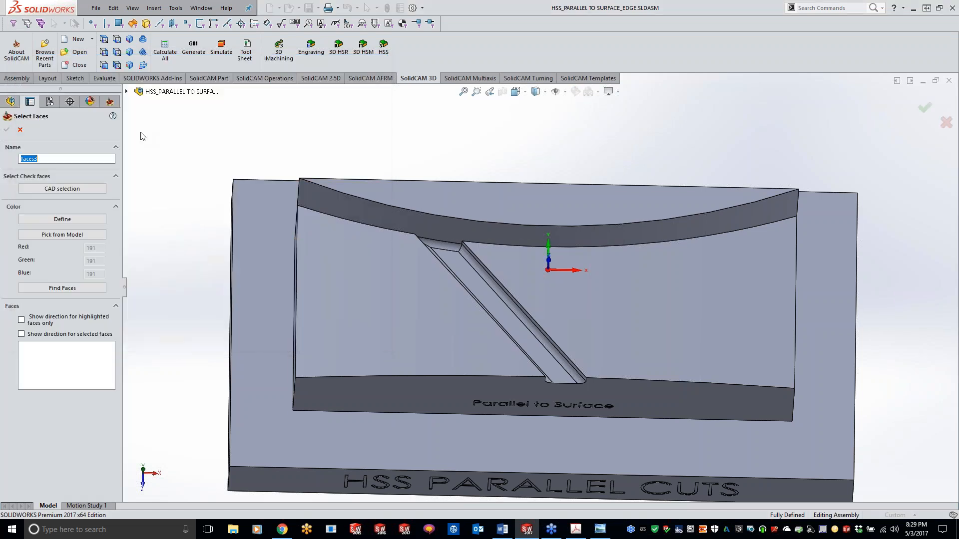
left_click(507, 336)
left_click(643, 322)
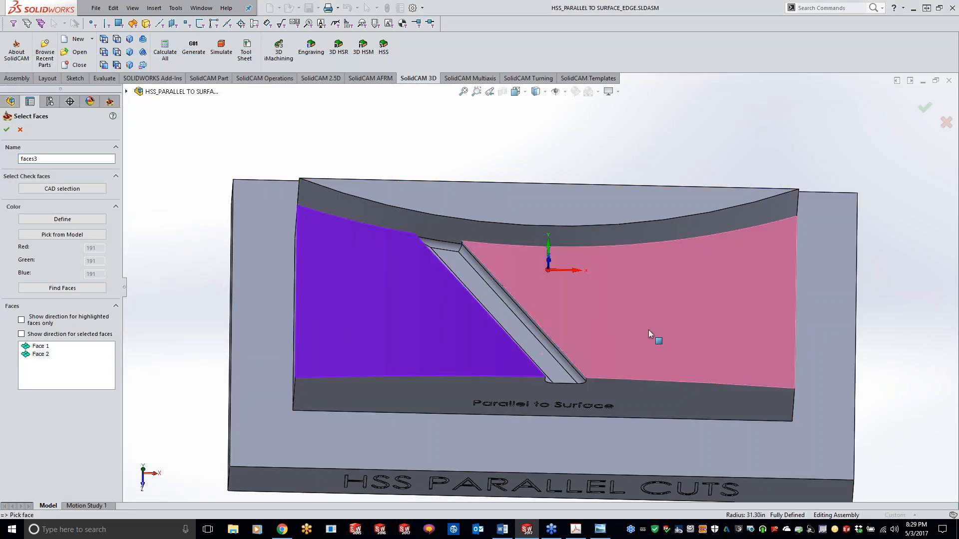
left_click(6, 130)
Define the curved wall face along the back of the drive faces as the edge surface
left_click(141, 192)
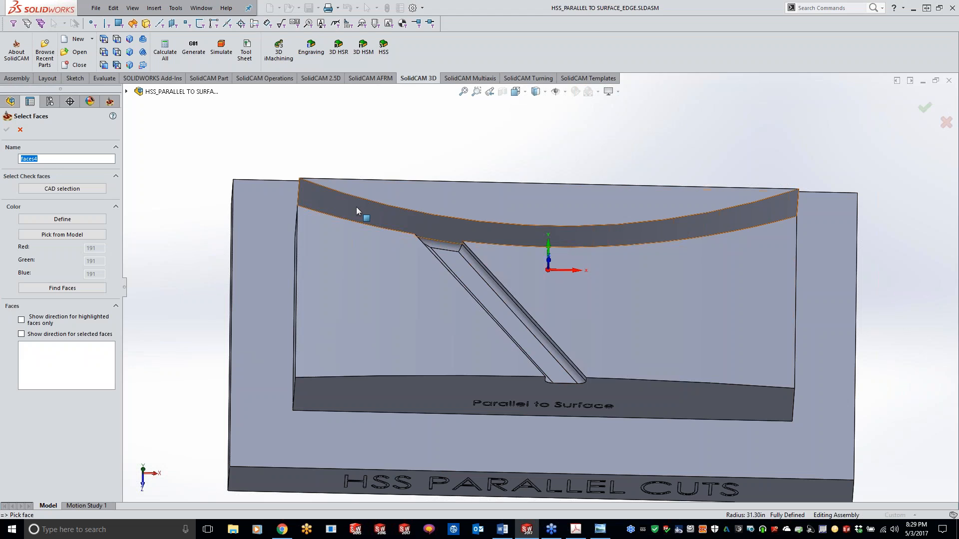
left_click(356, 207)
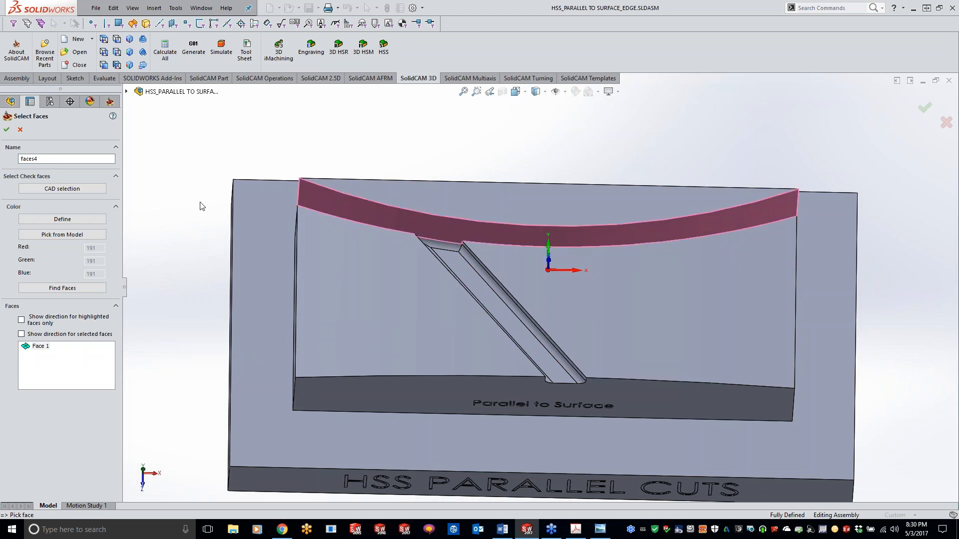
left_click(6, 130)
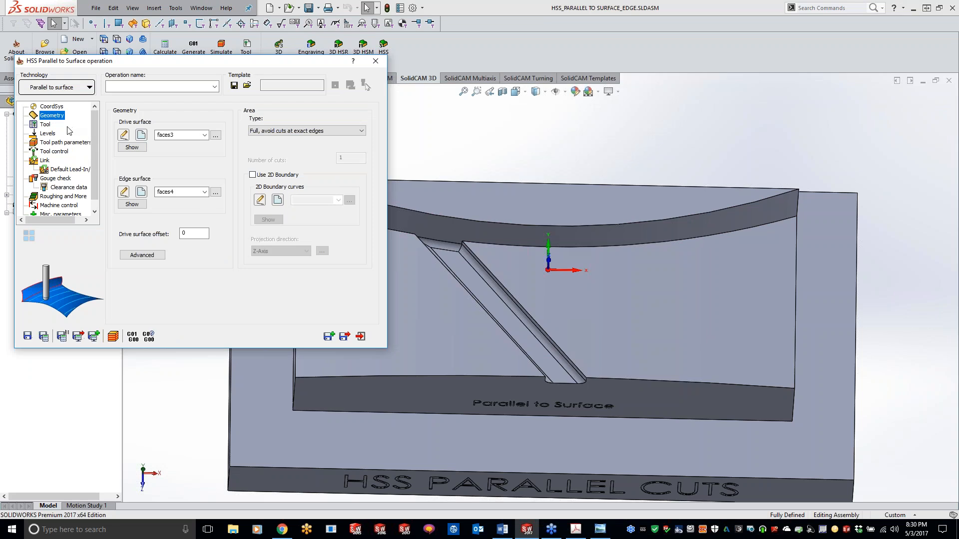
Assign tool 2, the 0.25 inch ball nose mill, and save and calculate the operation
left_click(49, 125)
left_click(148, 260)
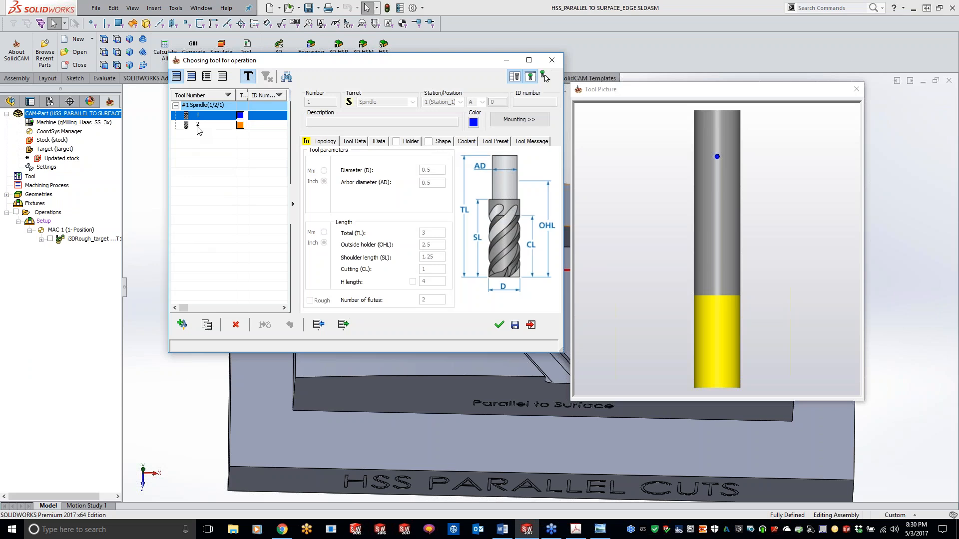
left_click(198, 128)
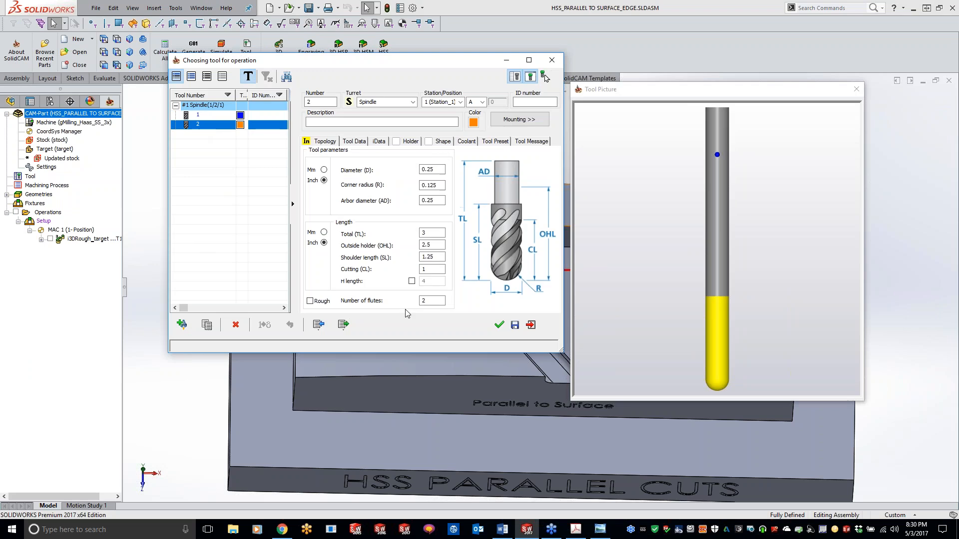
left_click(499, 326)
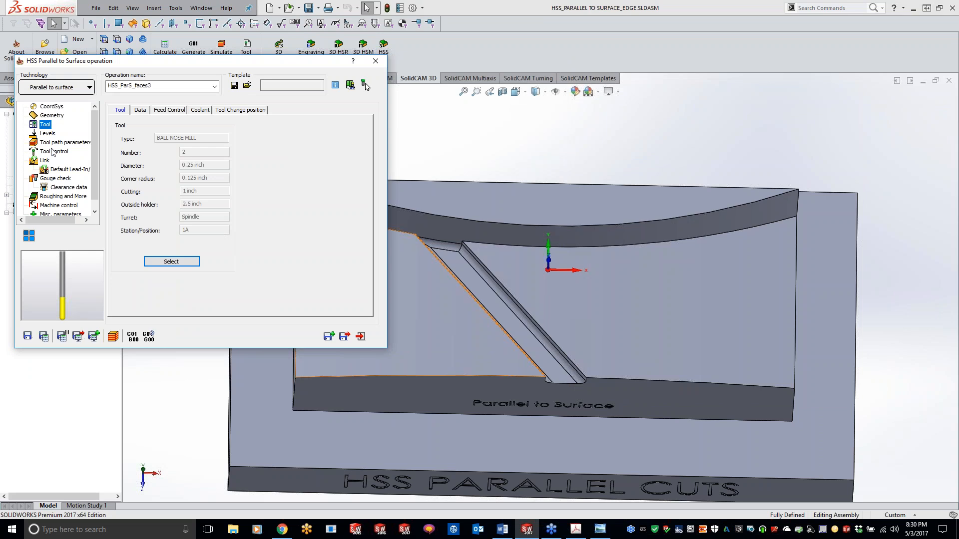
left_click(43, 340)
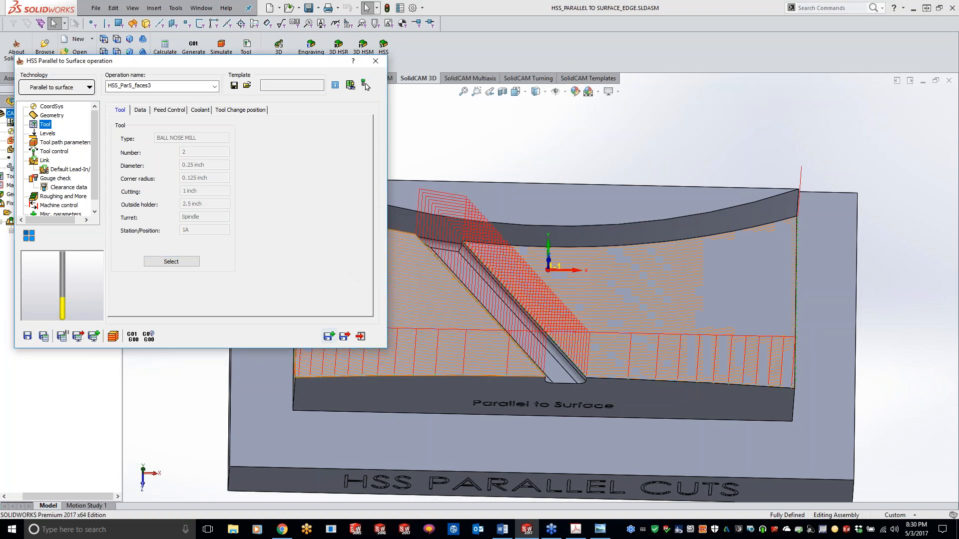
left_click(636, 101)
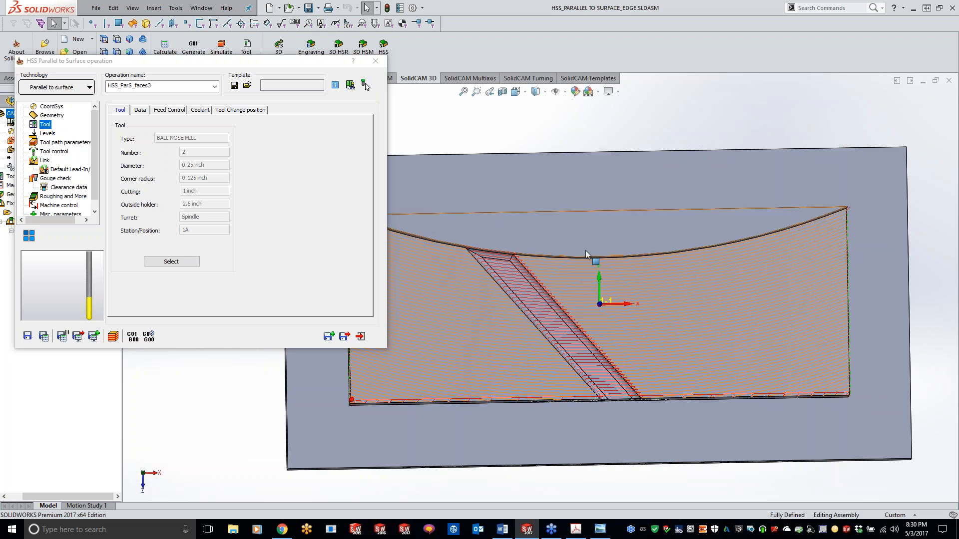
middle_click_drag(590, 254, 501, 235)
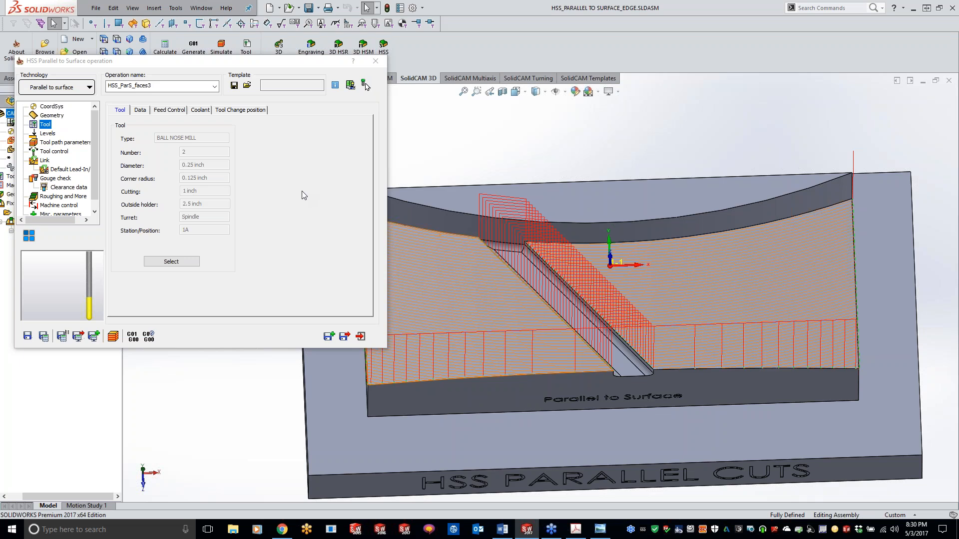
Set the links for large gaps along the cut and large moves between slices to Blend spline, and recalculate the operation
left_click(44, 160)
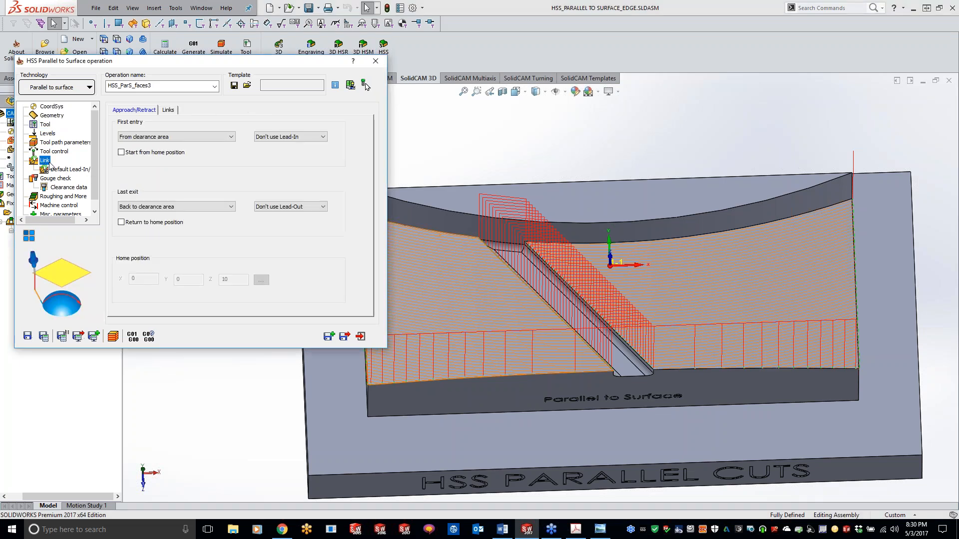
left_click(173, 112)
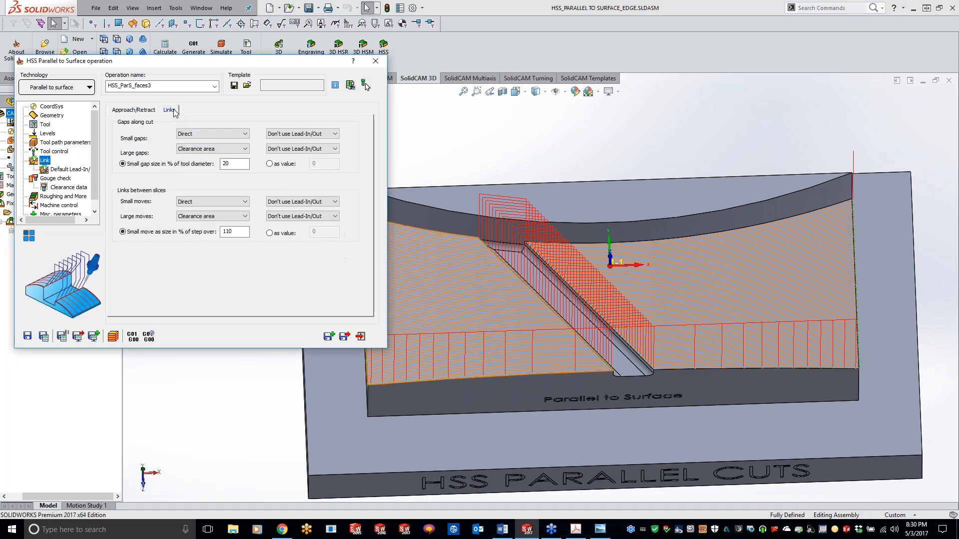
left_click(203, 149)
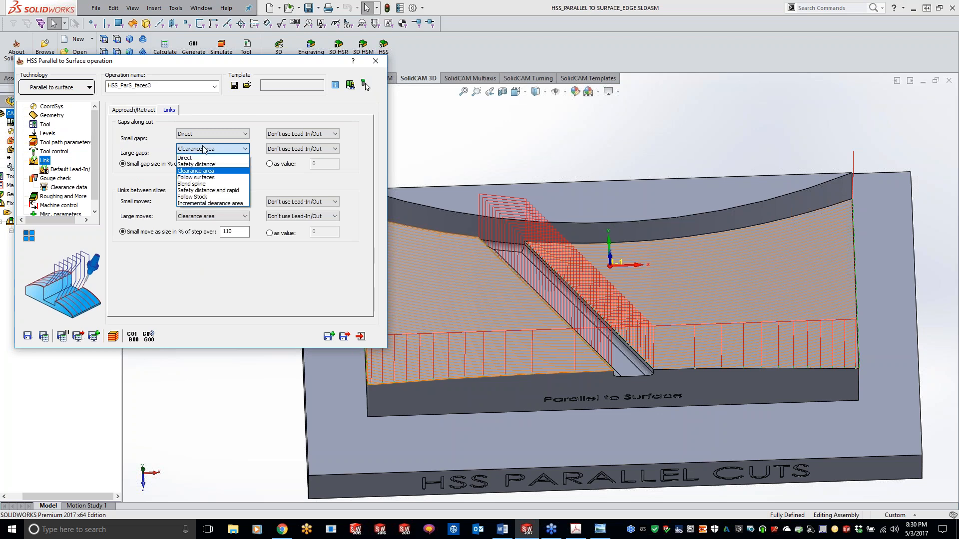
left_click(195, 185)
left_click(195, 216)
left_click(194, 252)
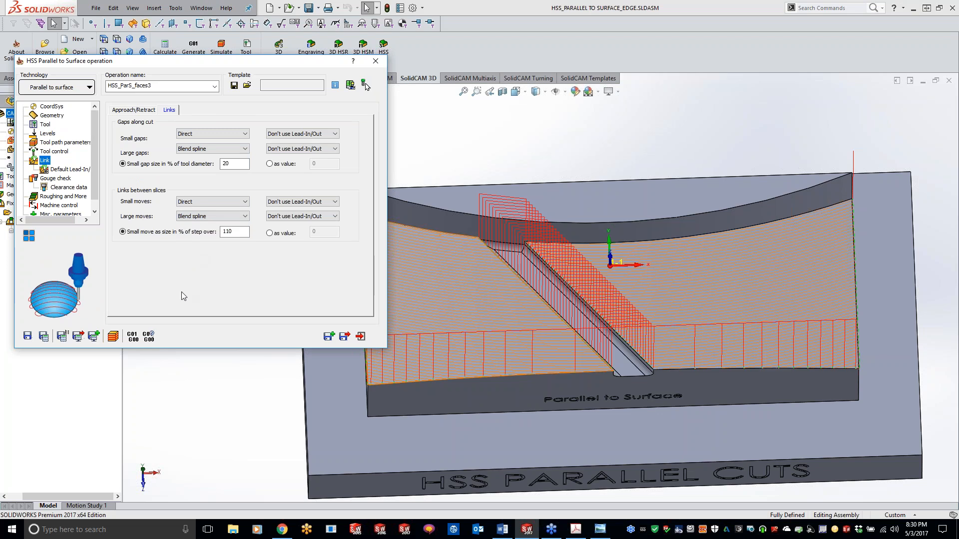
left_click(44, 337)
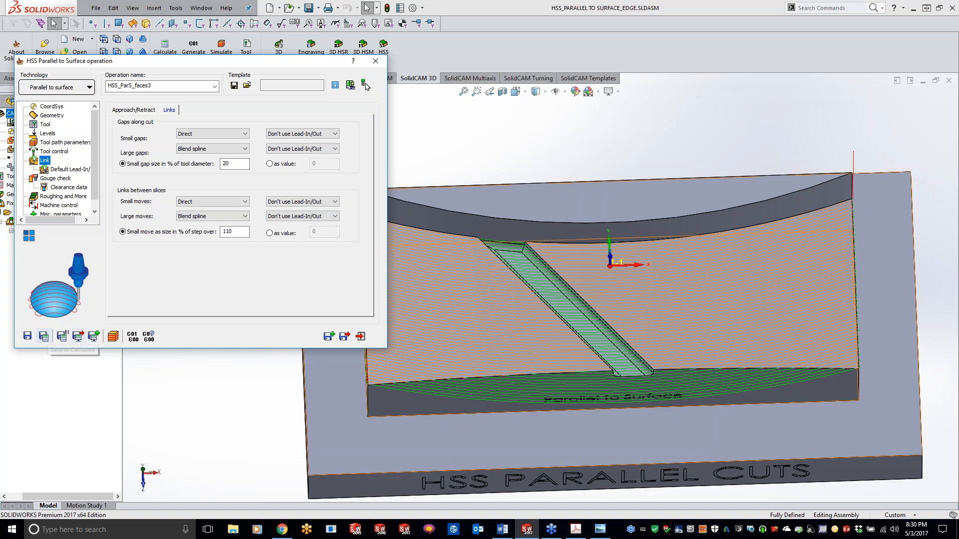
left_click(635, 176)
middle_click_drag(606, 303, 645, 300)
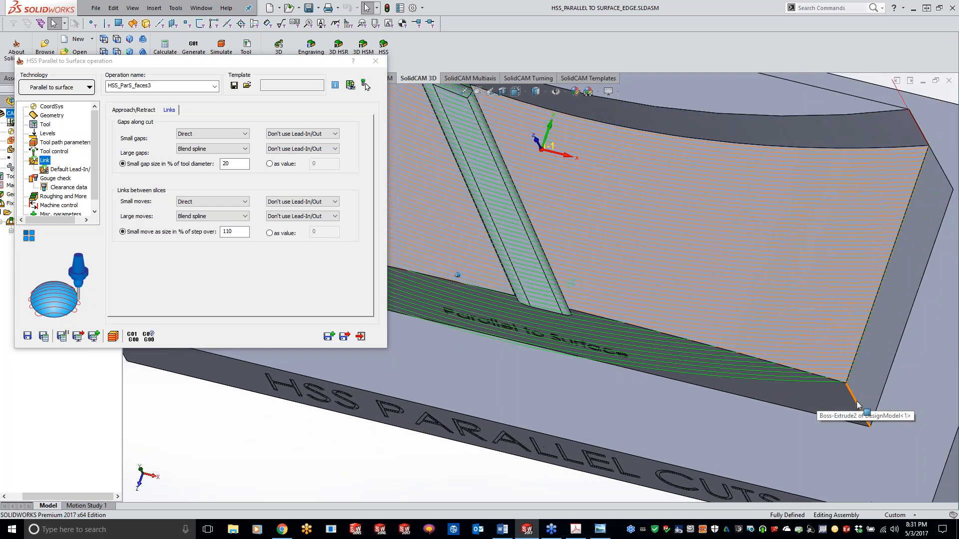
Enable the first gouge check of the HSS Parallel to Surface operation
scroll(651, 354, "up", 5)
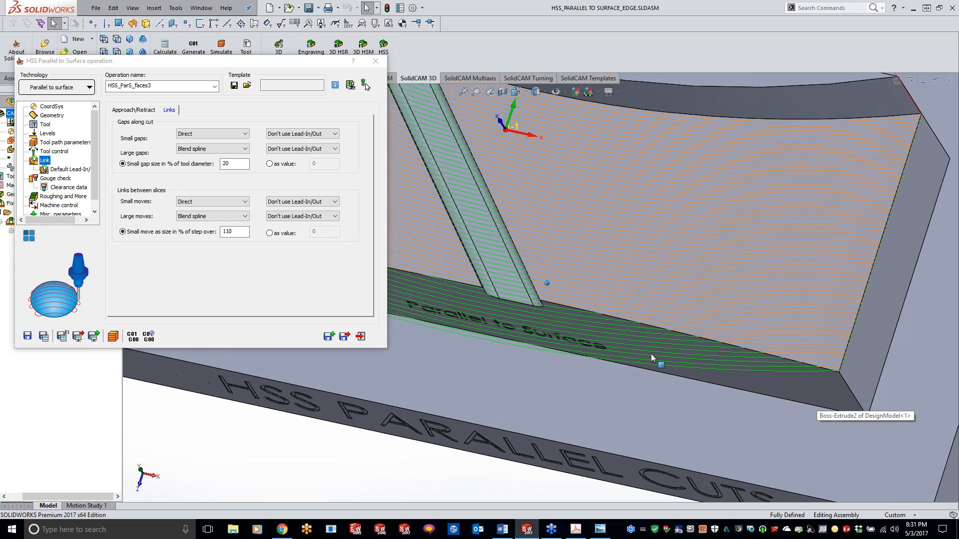
scroll(628, 375, "up", 4)
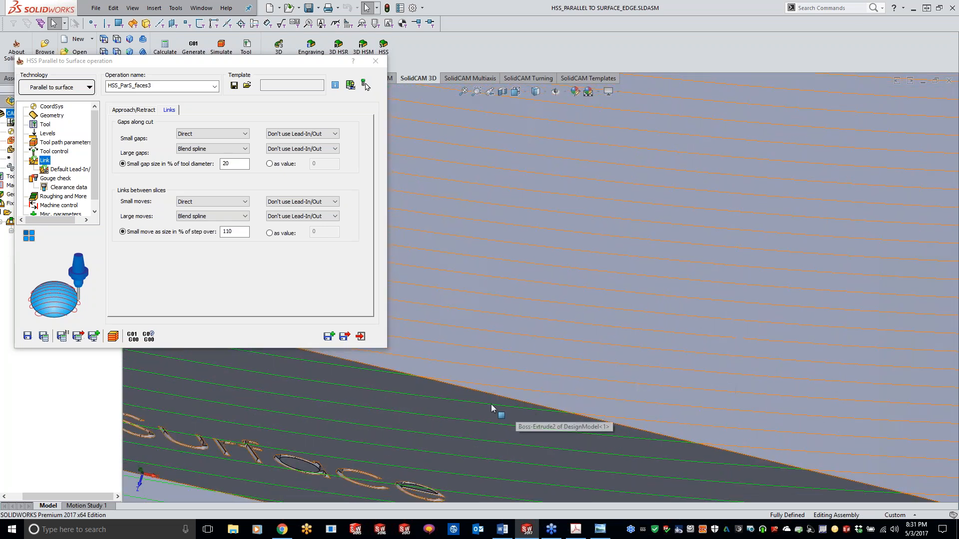
scroll(380, 393, "up", 3)
scroll(400, 389, "down", 5)
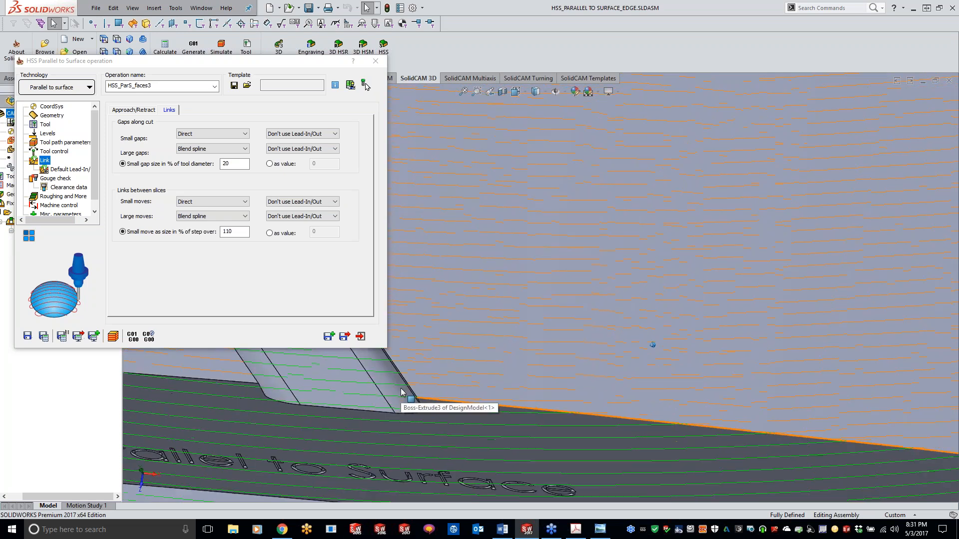
scroll(432, 391, "down", 3)
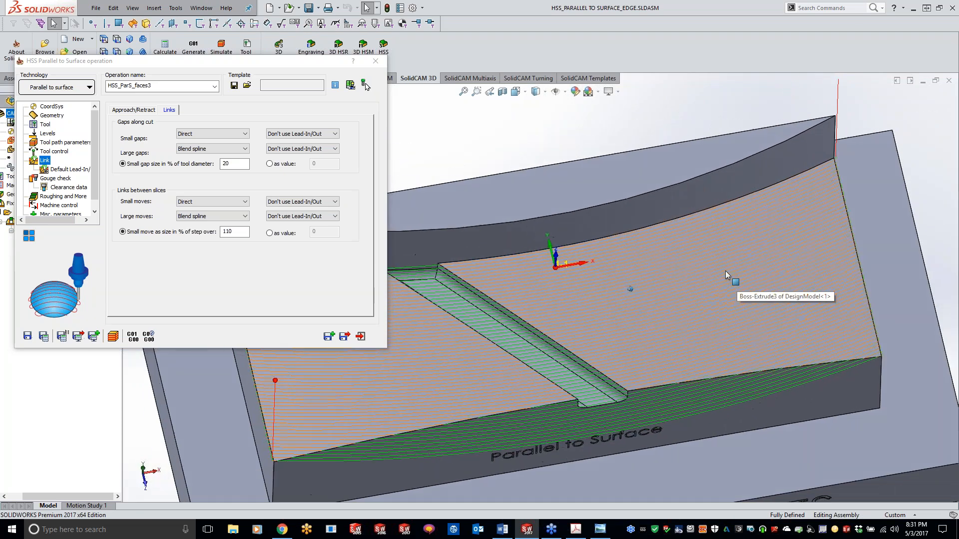
left_click(56, 178)
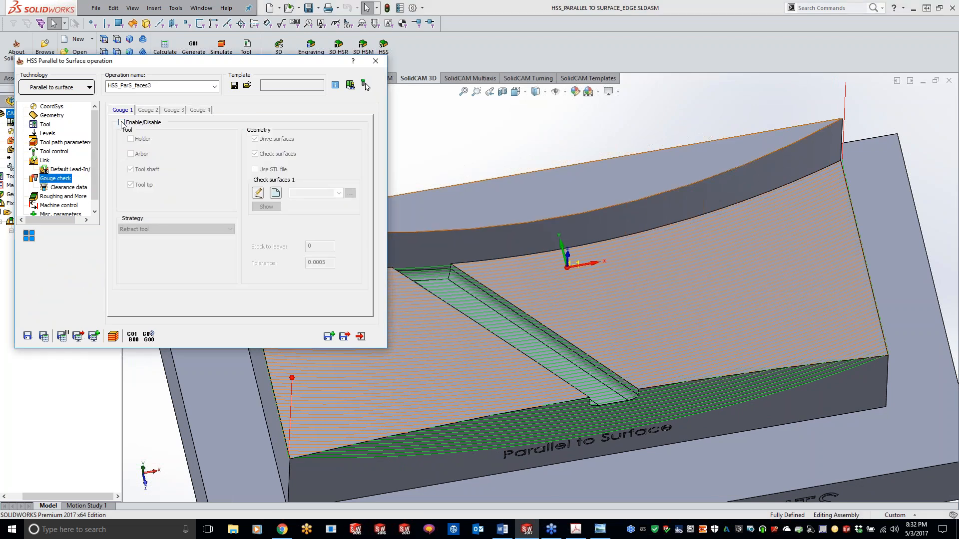
left_click(122, 123)
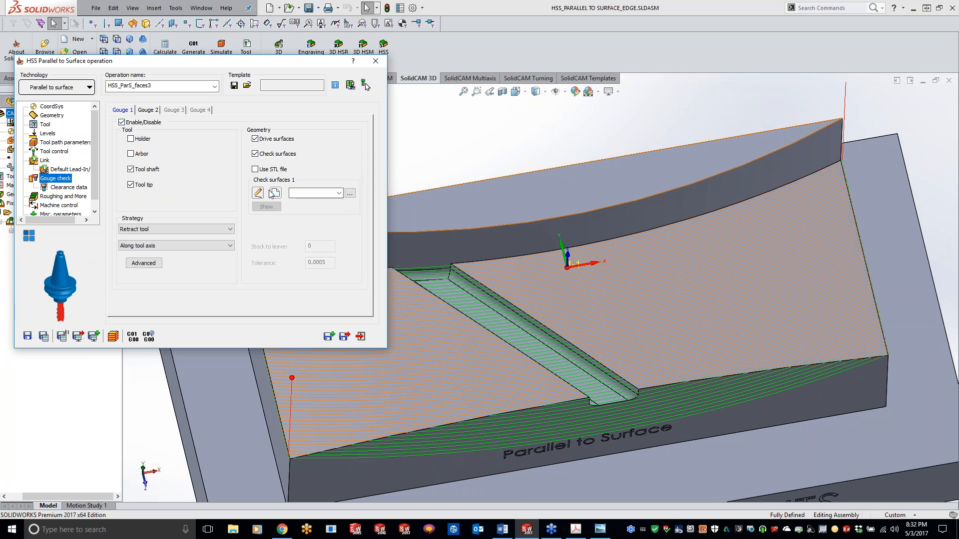
Compare the existing face geometries on the model and assign faces2 as the check surfaces of the first gouge check
left_click(339, 194)
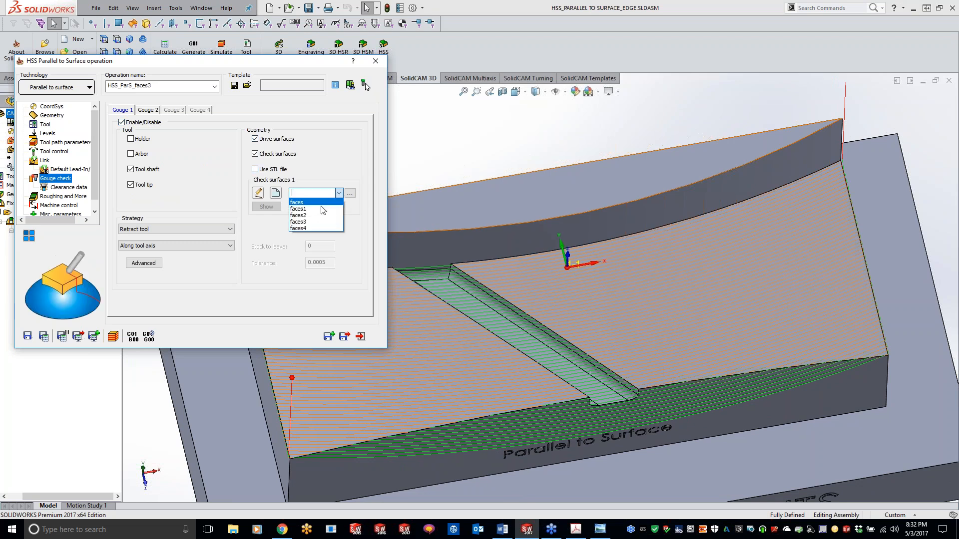
left_click(351, 195)
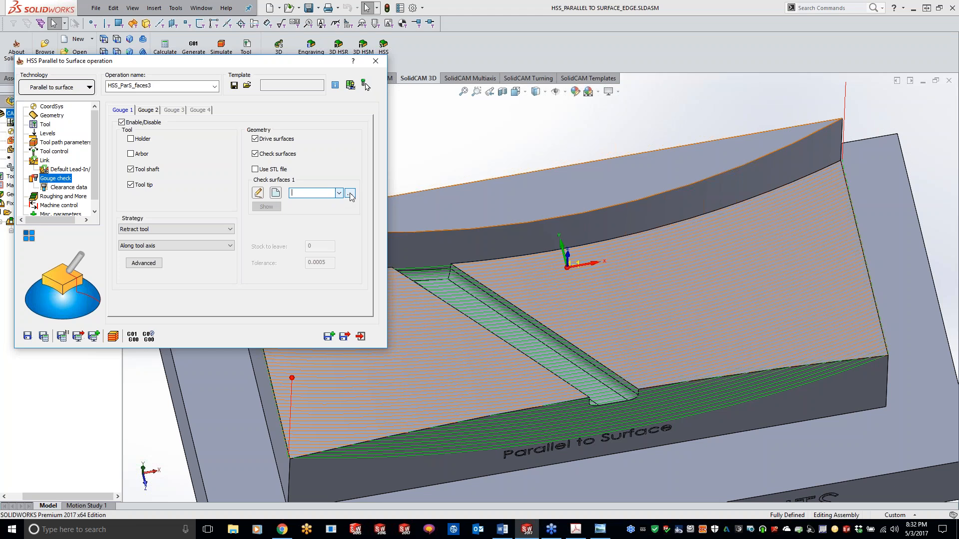
left_click(350, 195)
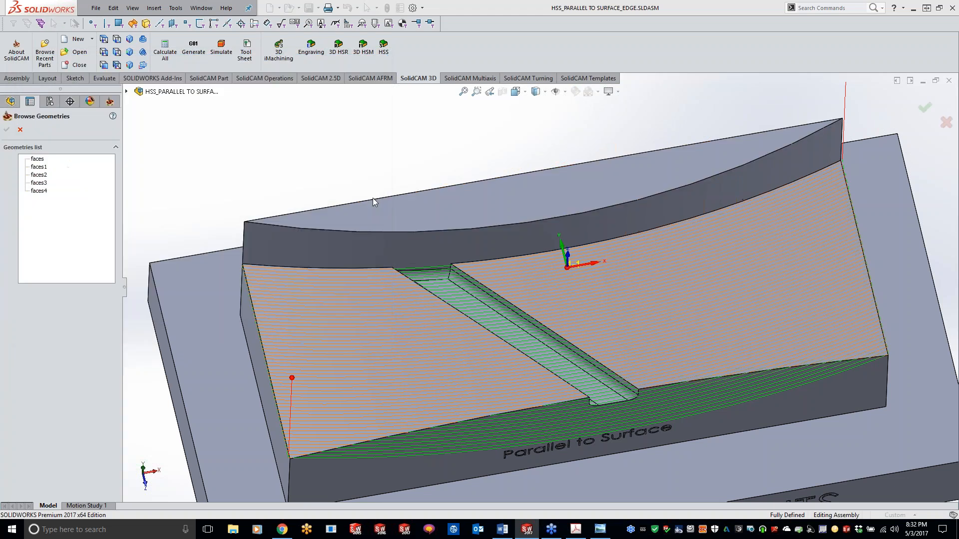
left_click(43, 191)
left_click(44, 183)
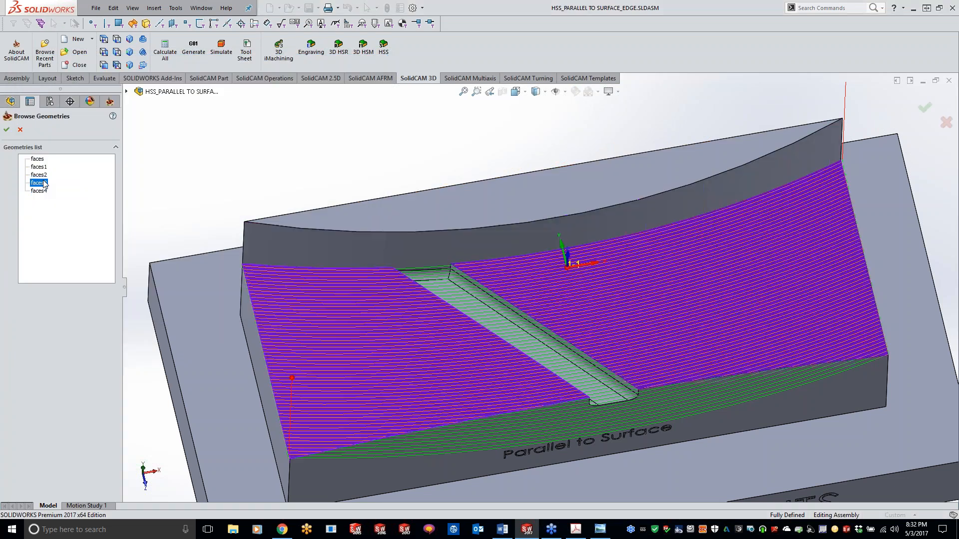
left_click(39, 175)
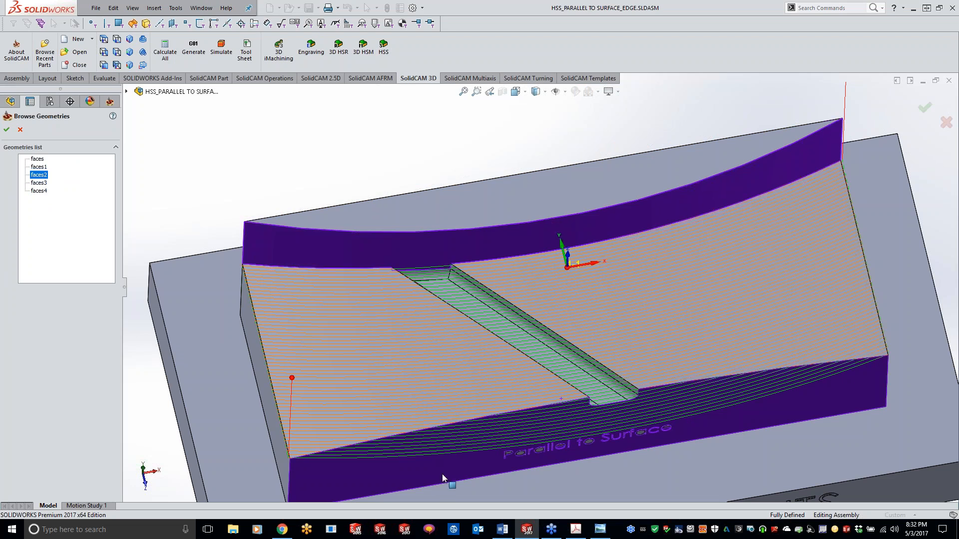
left_click(7, 129)
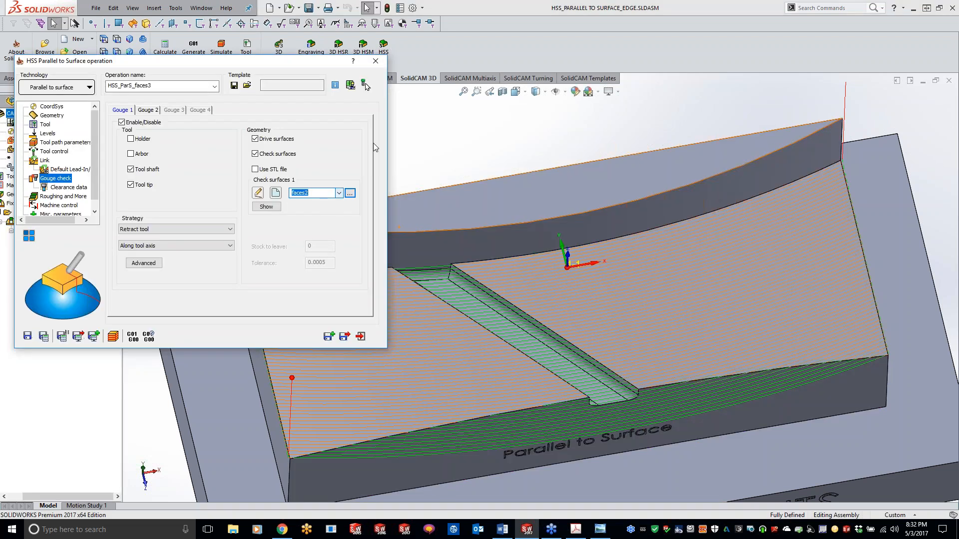
Set the gouge check strategy to Trim and relink toolpath with Trim collision only, and save and calculate the operation
left_click(162, 230)
left_click(160, 247)
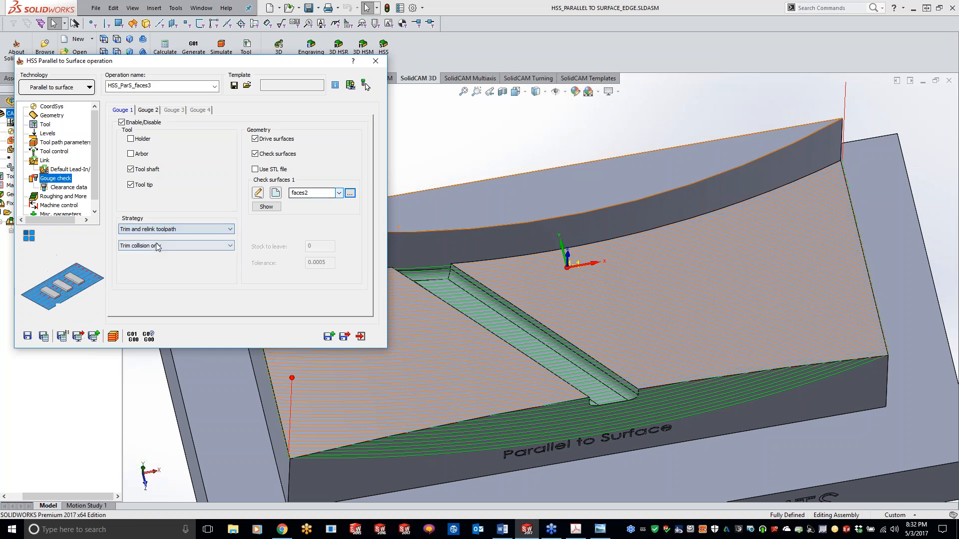
left_click(61, 336)
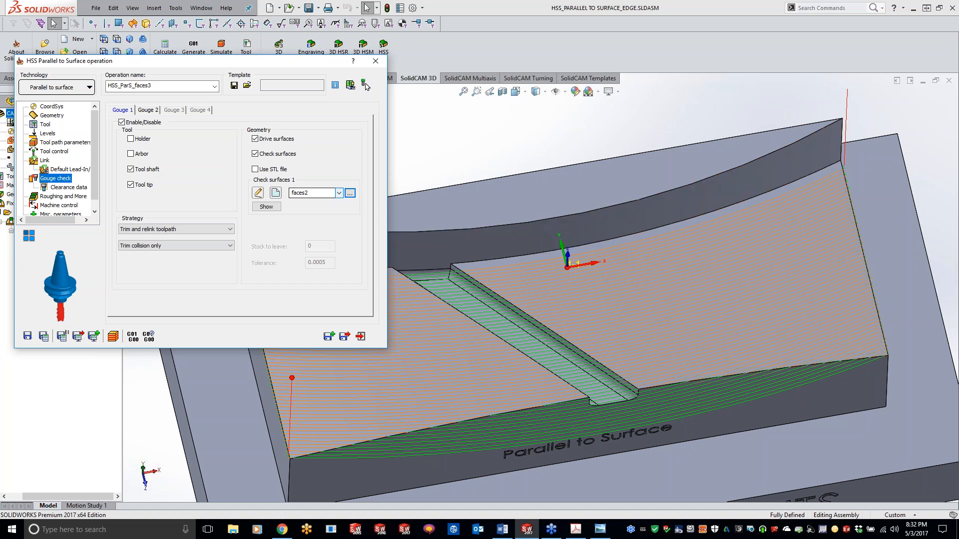
Close the HSS Parallel to Surface operation and the HSS_PARALLEL TO SURFACE_EDGE CAM-part
left_click(365, 85)
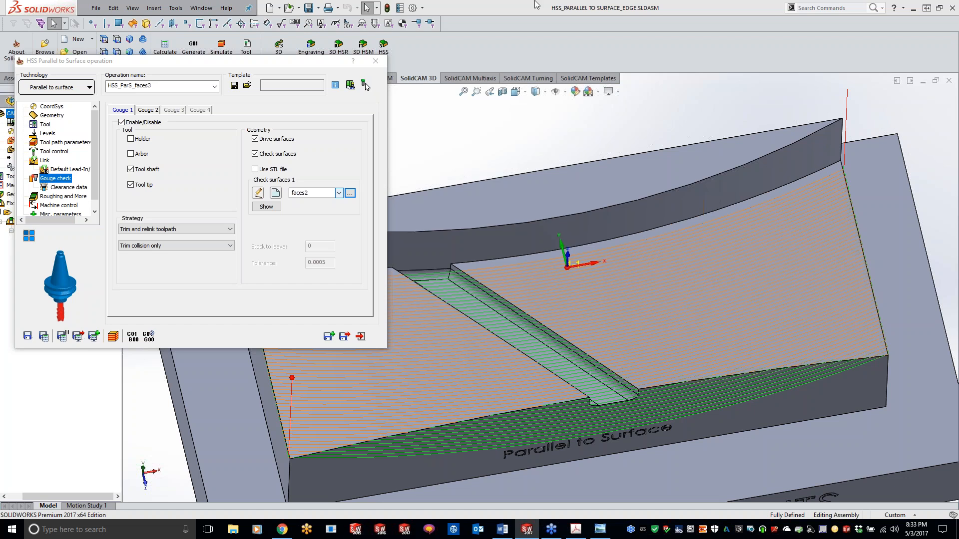
left_click(53, 107)
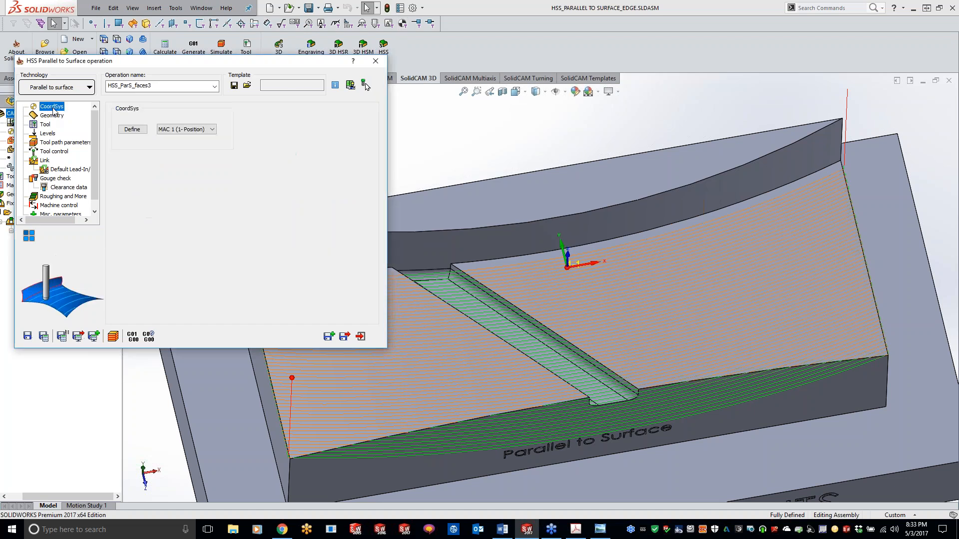
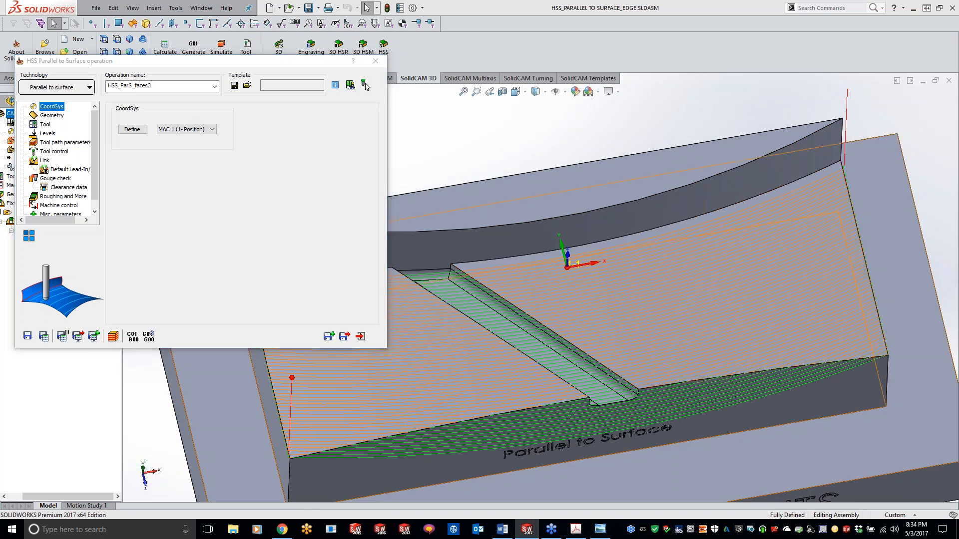
left_click(593, 121)
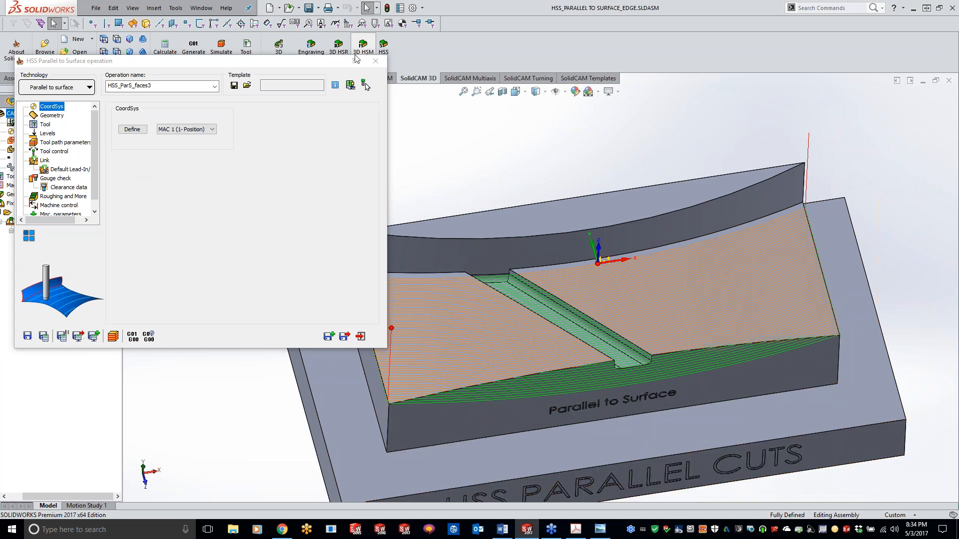
left_click(375, 61)
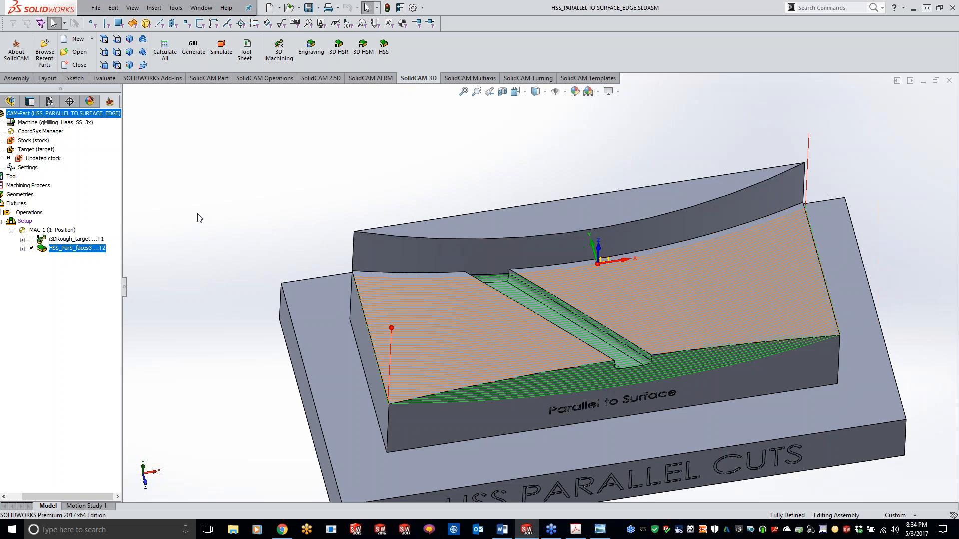
right_click(76, 115)
left_click(195, 166)
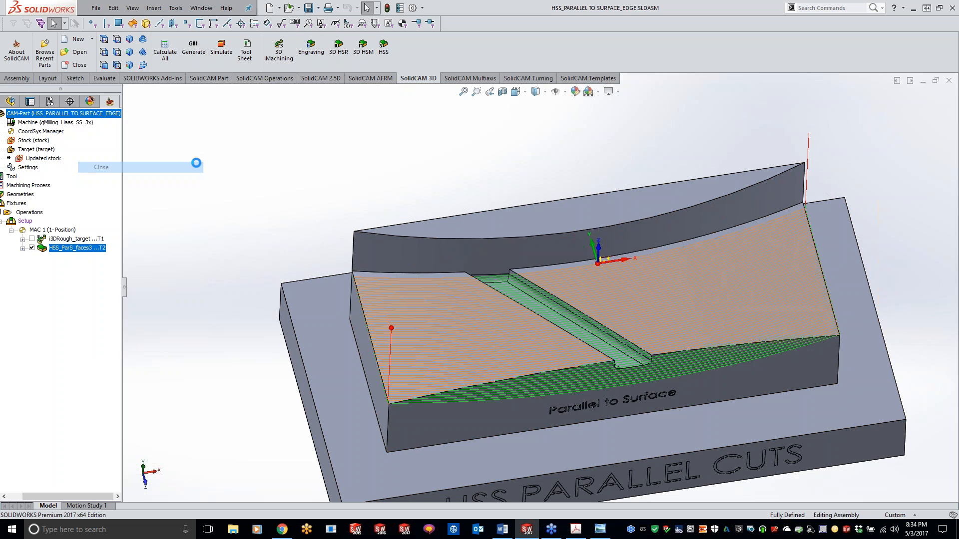
Open the recent SHOWER HEAD CAM-part and decline to locate its original model manually
left_click(135, 8)
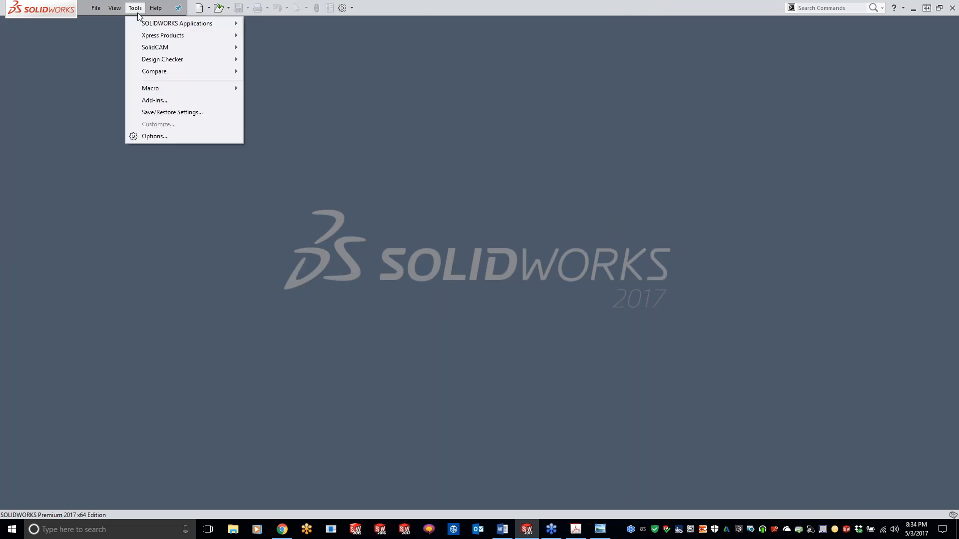
mouse_move(158, 50)
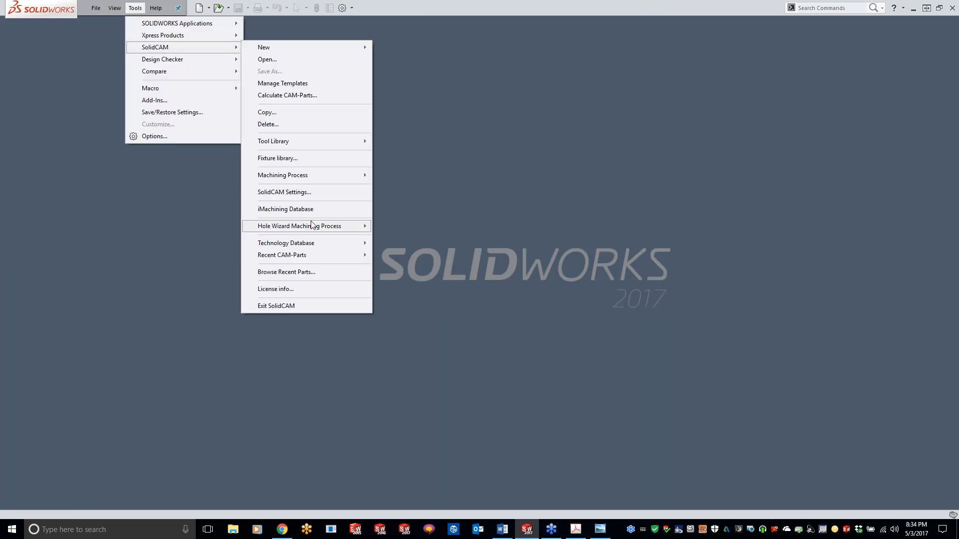
mouse_move(306, 259)
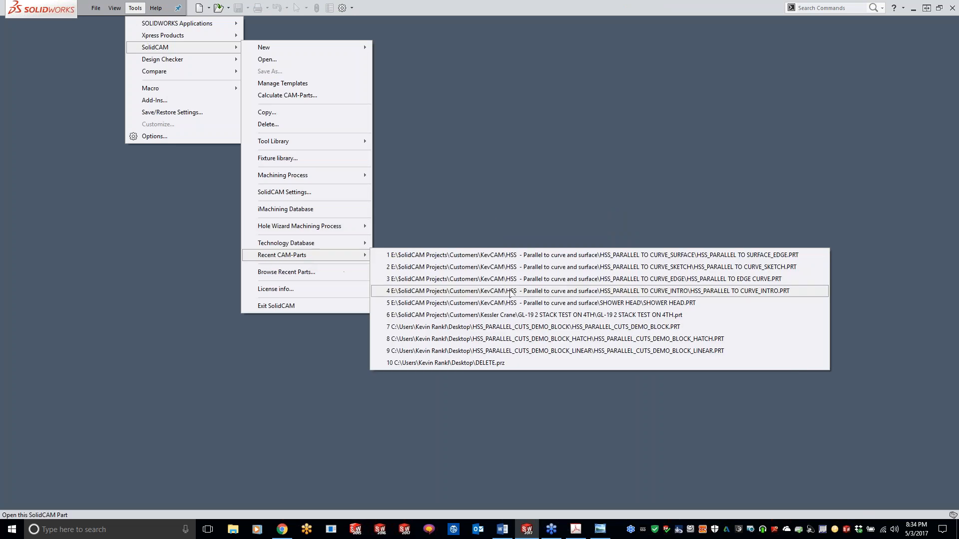
left_click(512, 302)
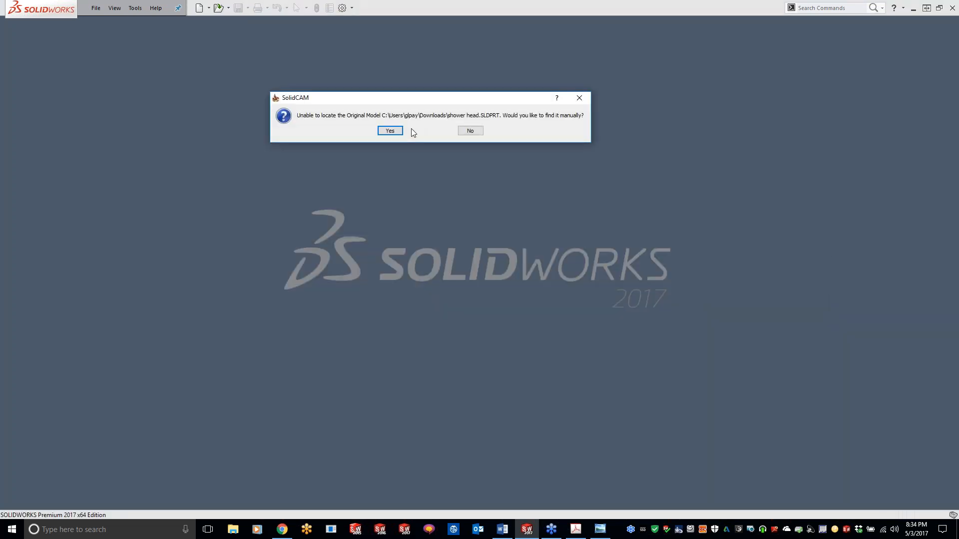
left_click(469, 131)
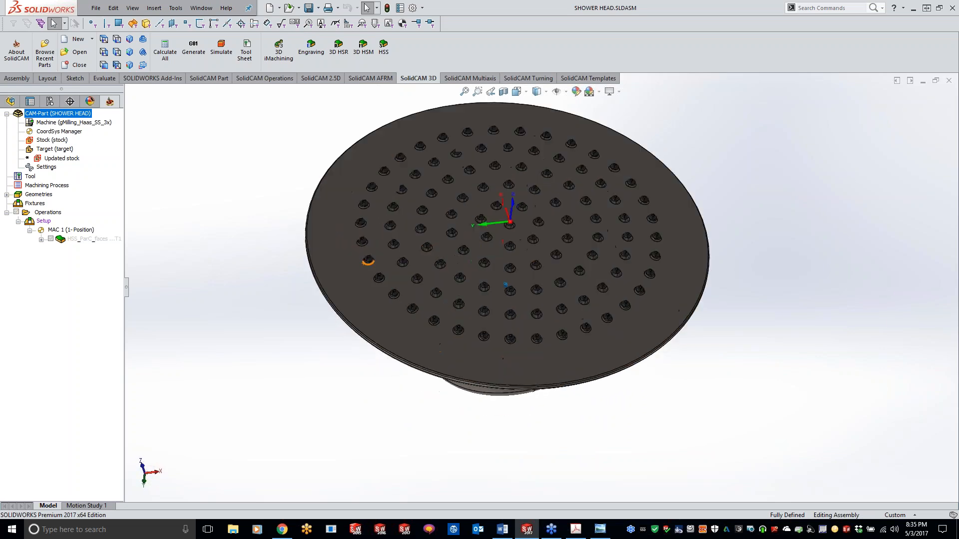
Create a new HSS operation for the shower head using the Parallel to Curve(s) technology
scroll(325, 269, "down", 8)
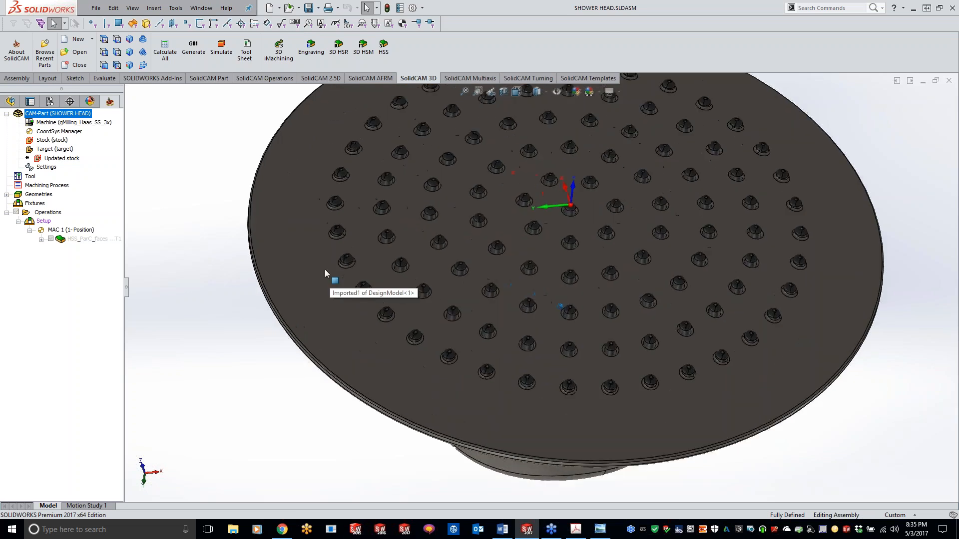
scroll(325, 269, "down", 5)
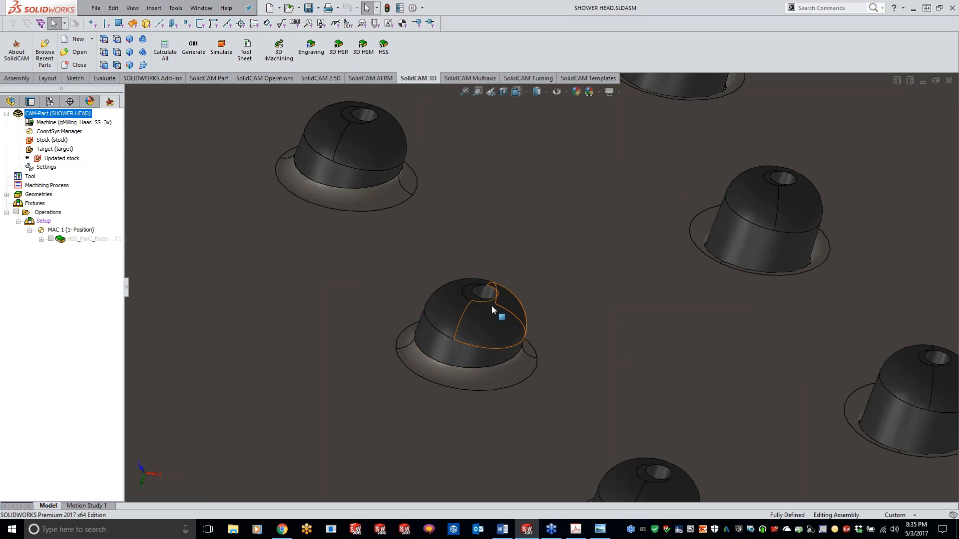
scroll(642, 331, "up", 10)
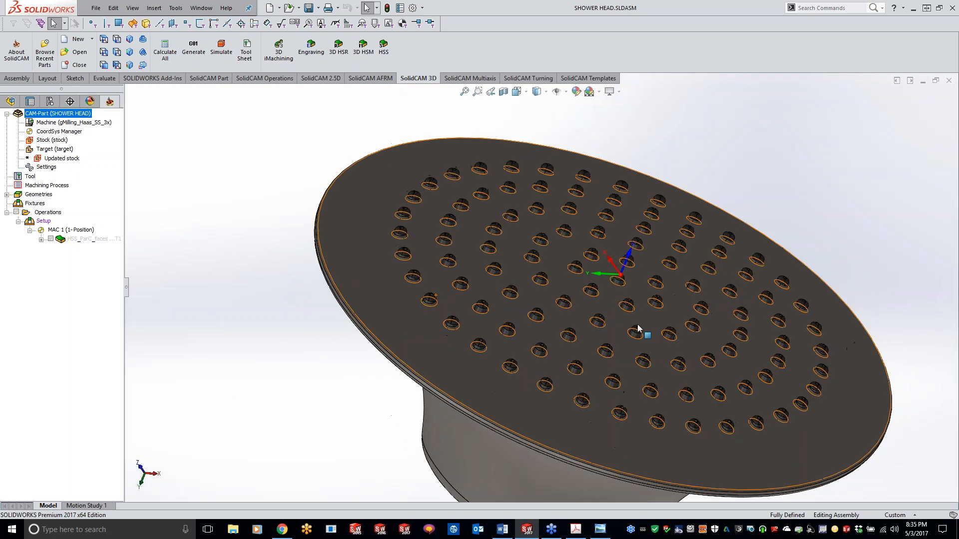
middle_click_drag(638, 325, 536, 301)
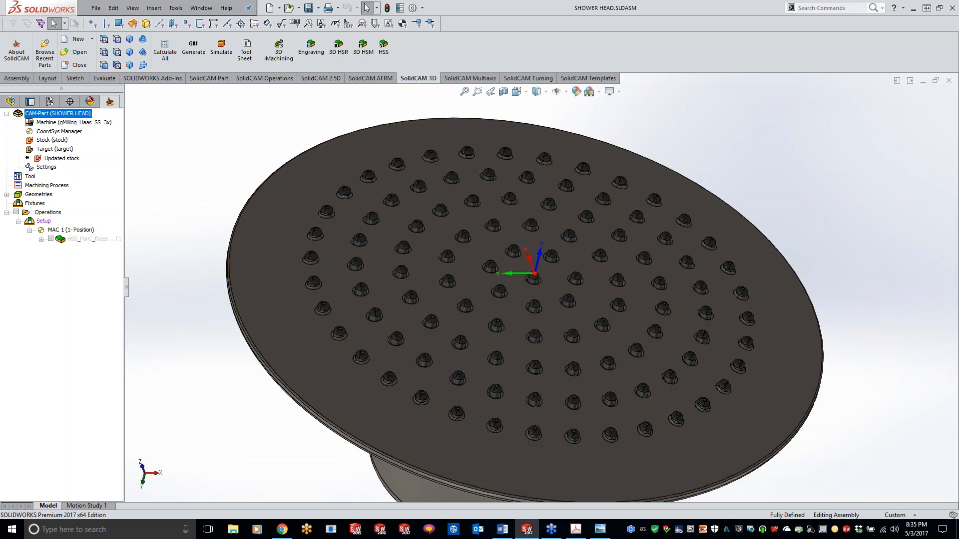
left_click(383, 47)
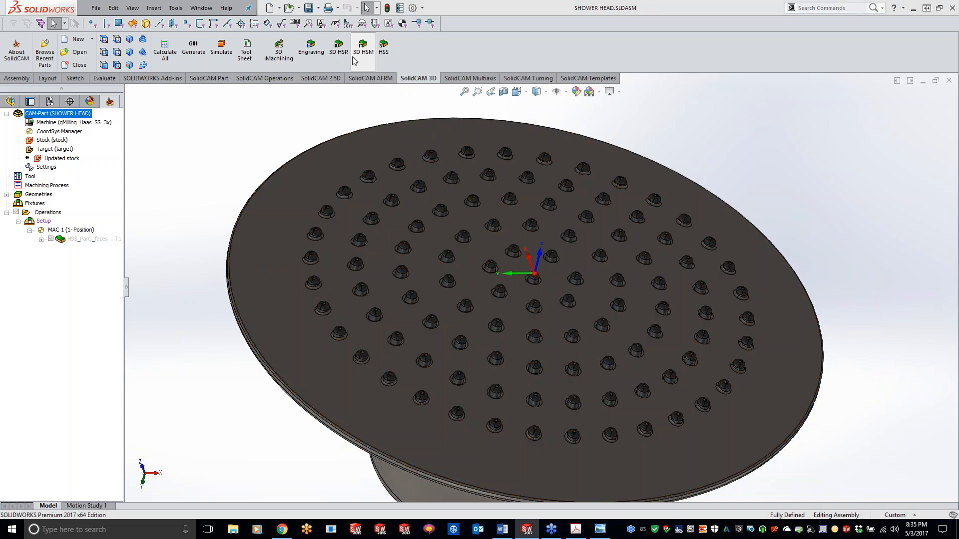
left_click(62, 88)
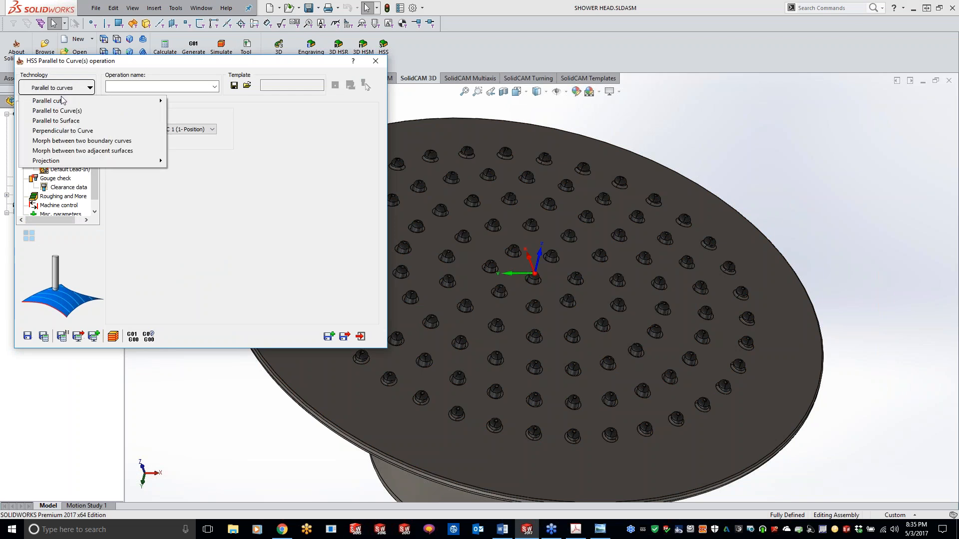
left_click(64, 111)
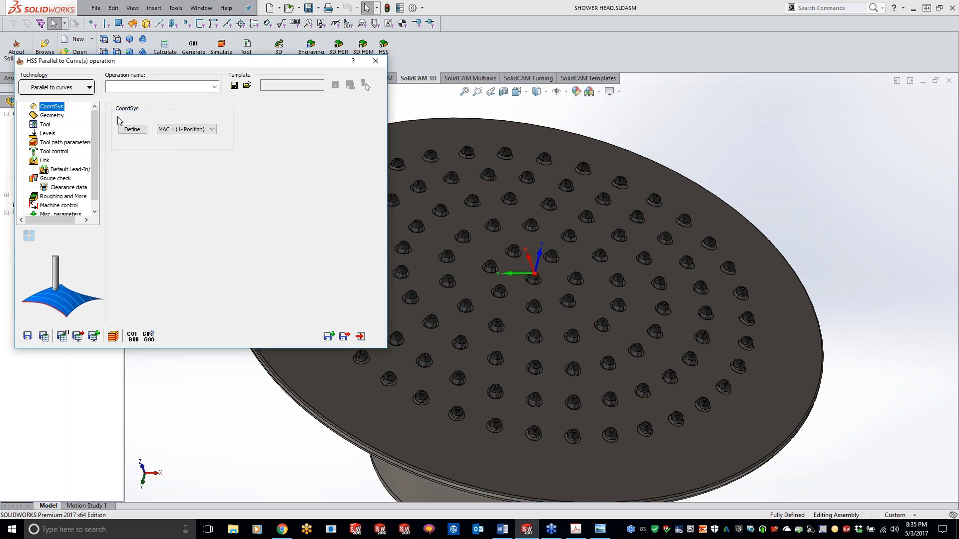
Define the shower head's perforated top face as the drive surface and its outer rim as the edge curve
left_click(54, 118)
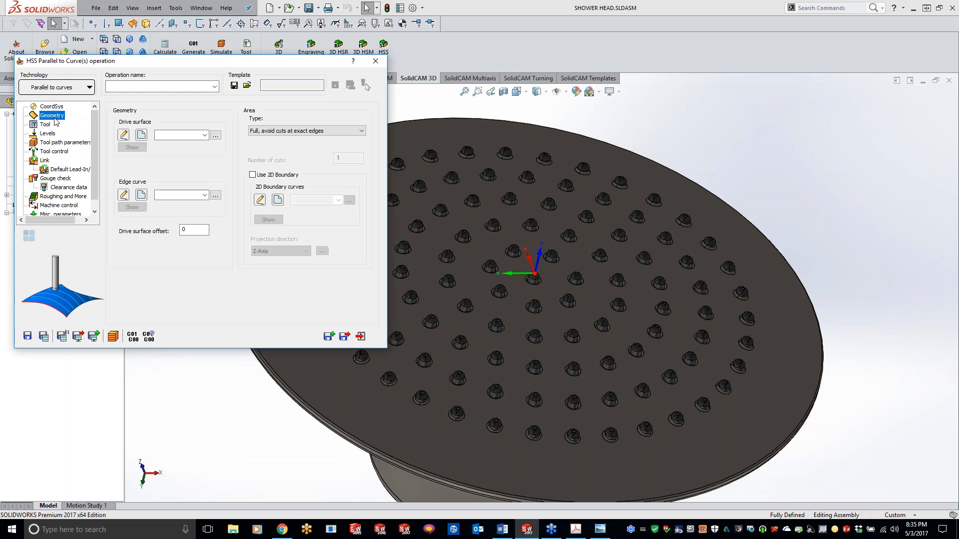
left_click(146, 138)
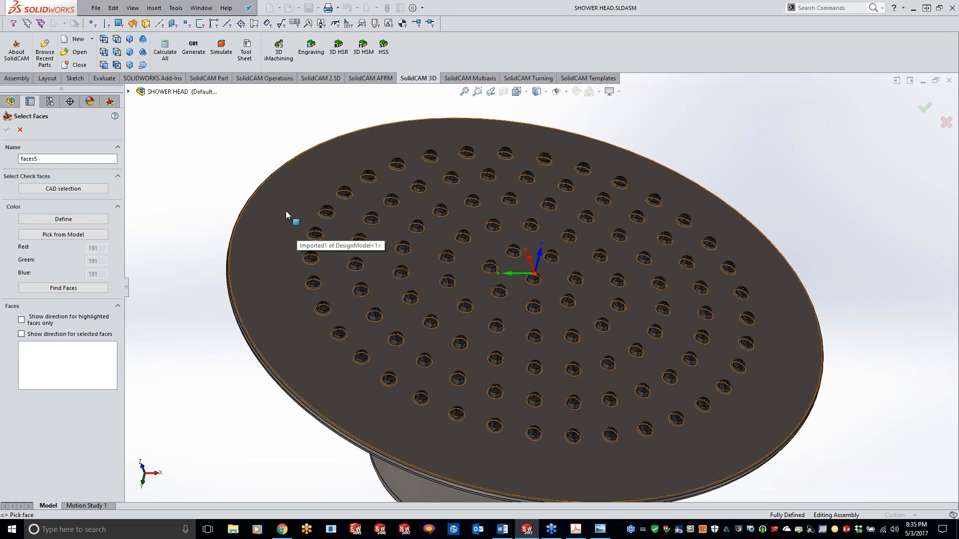
left_click(291, 199)
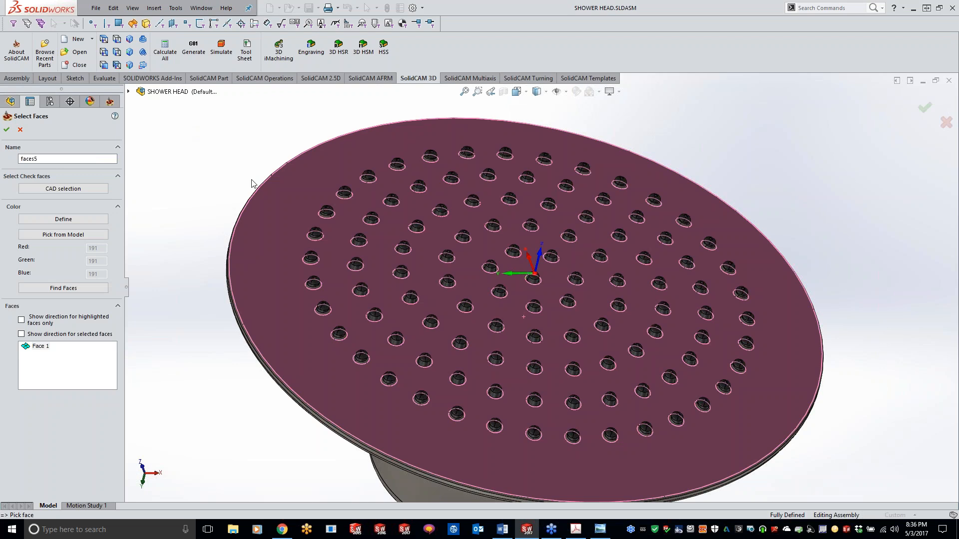
left_click(7, 131)
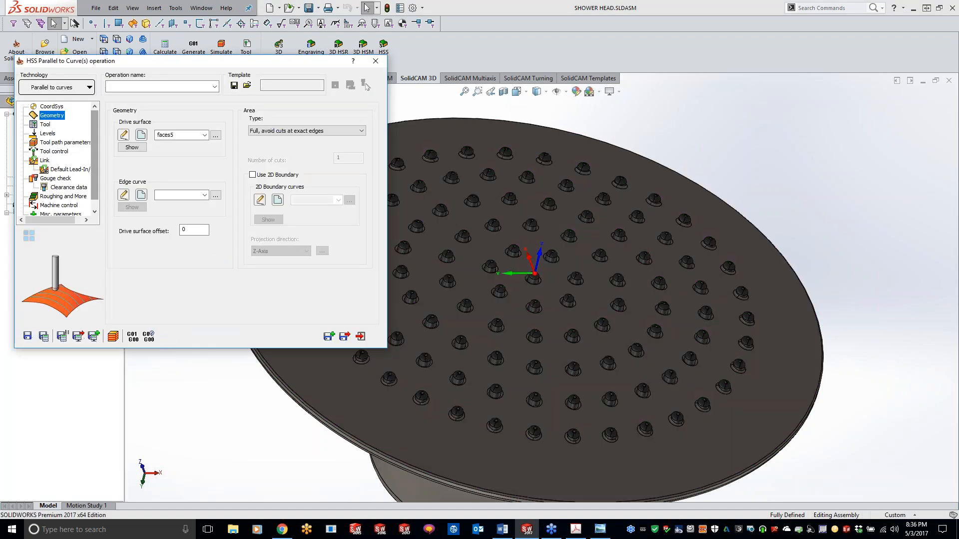
left_click(142, 195)
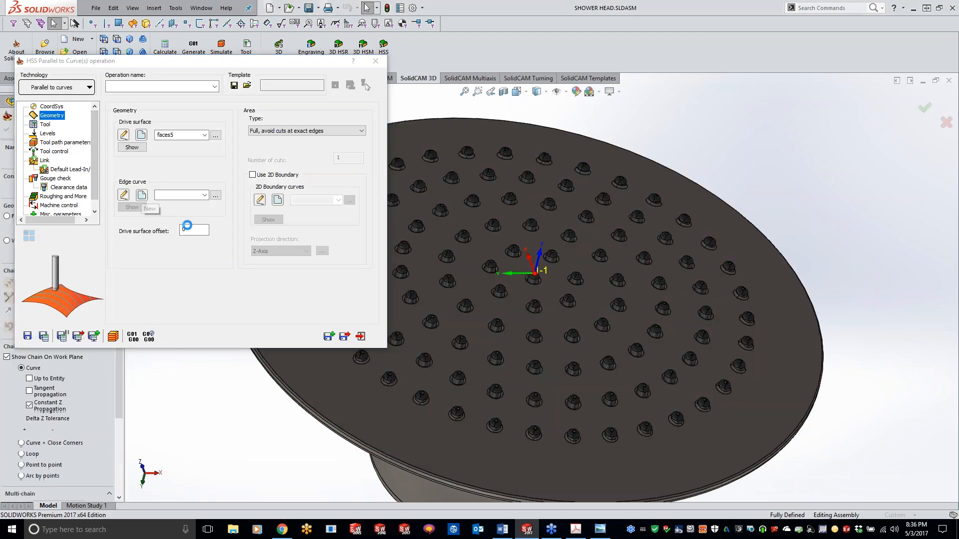
left_click(231, 278)
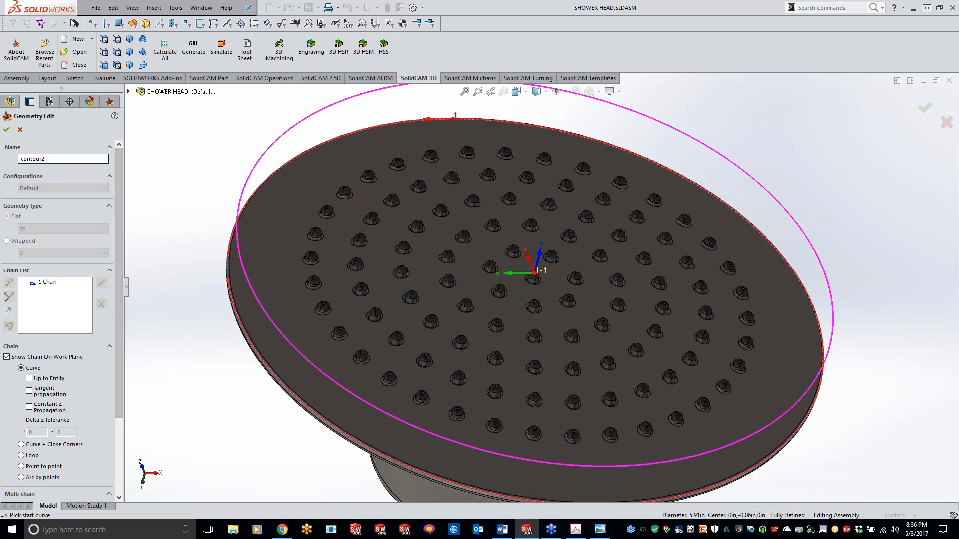
left_click(7, 130)
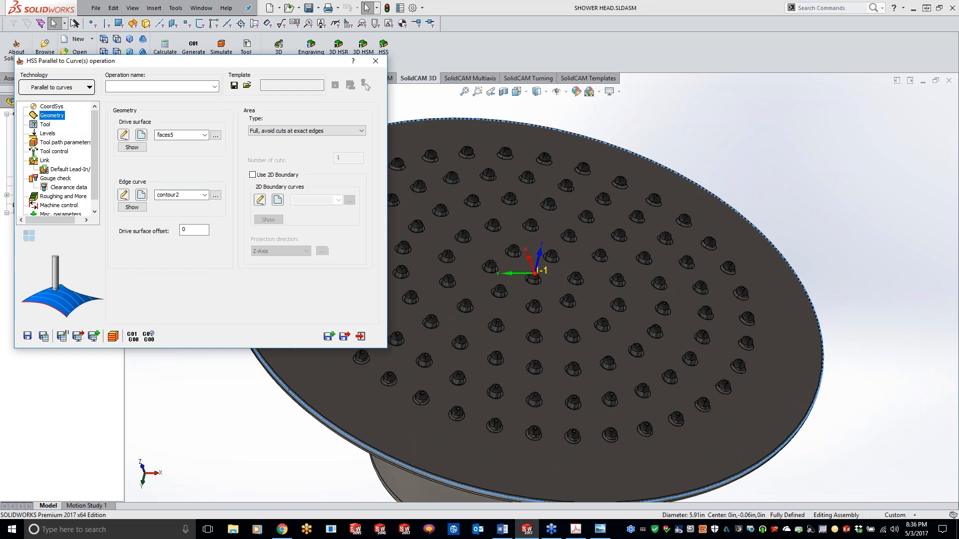
Assign the existing tool 1, a 0.25 inch ball nose mill, to the operation, and save and calculate it
left_click(45, 124)
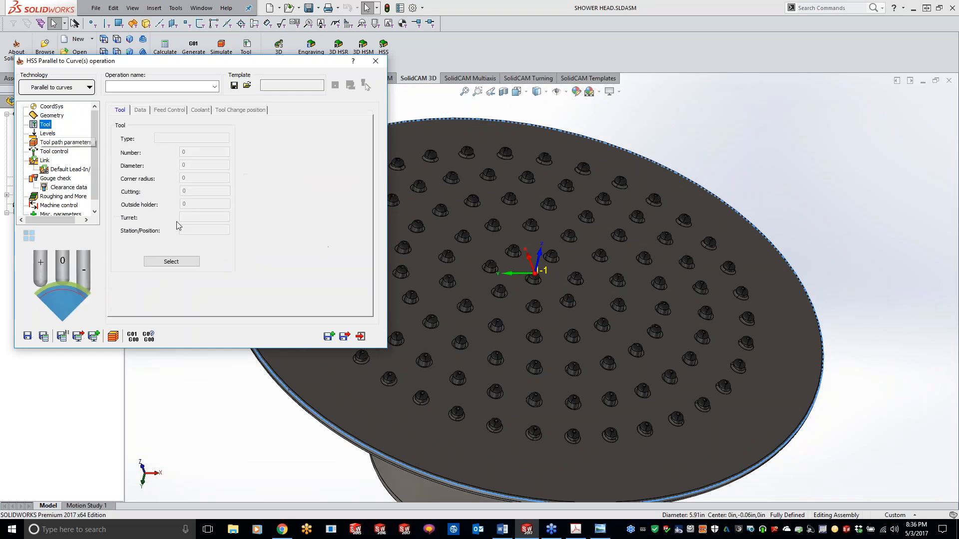
left_click(171, 261)
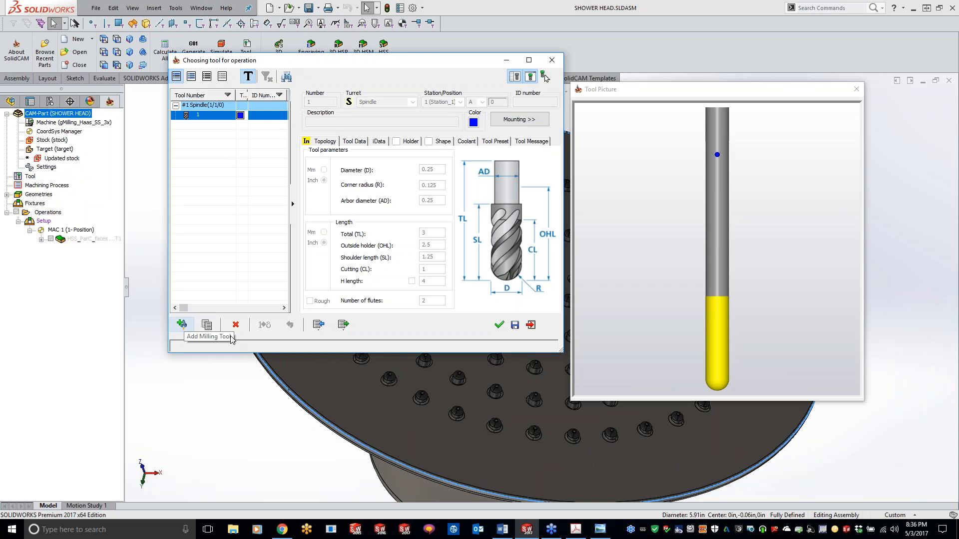
left_click(499, 325)
left_click(64, 143)
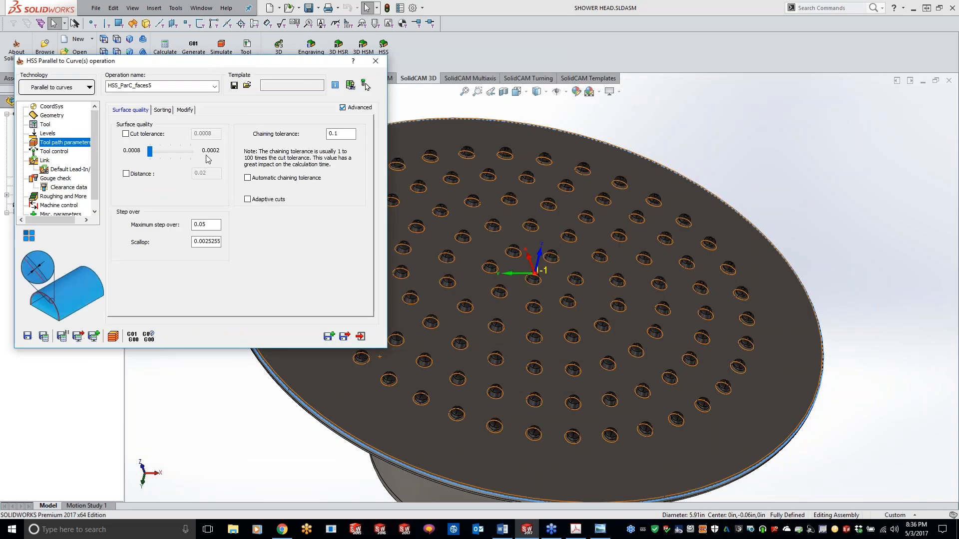
left_click(44, 336)
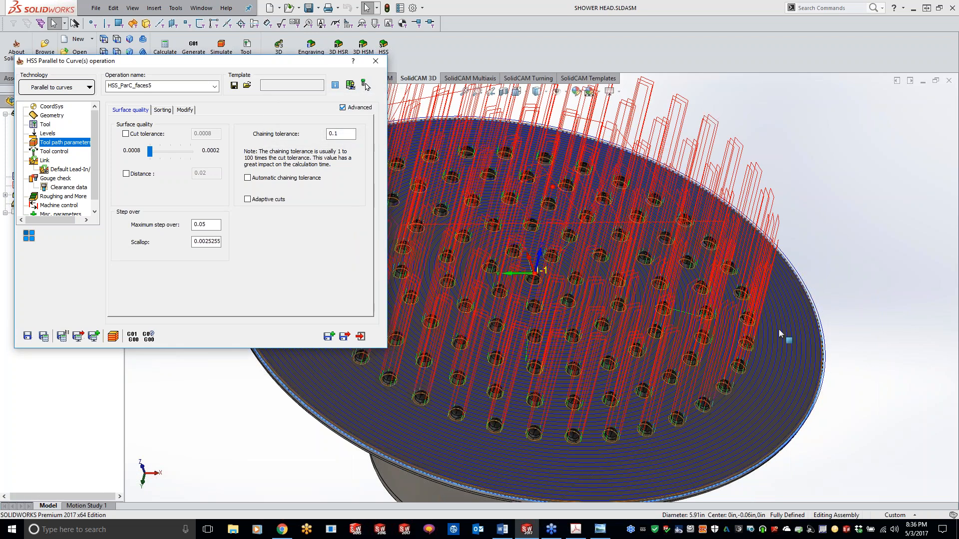
Examine the calculated toolpath and its retract moves over the shower head's face from the side and from above
left_click(822, 201)
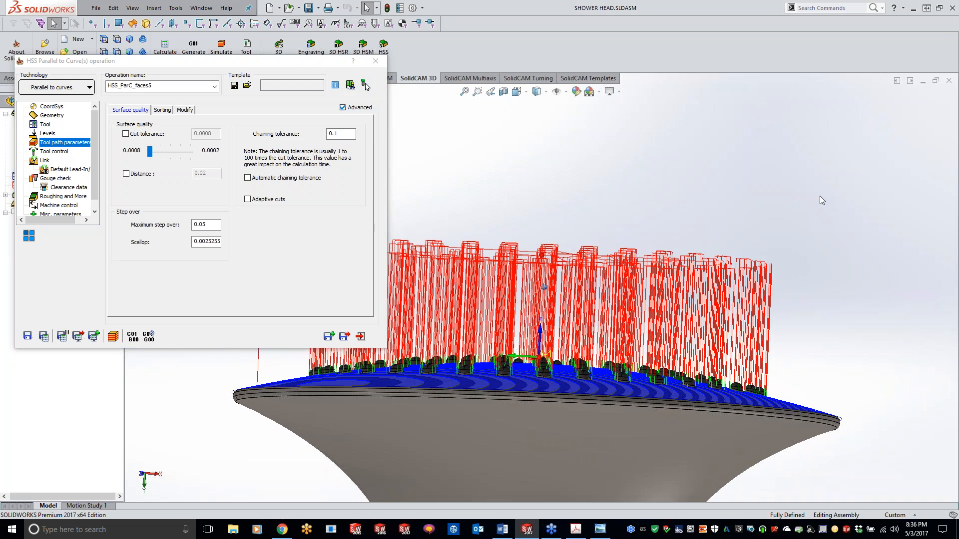
middle_click_drag(822, 201, 763, 260)
middle_click_drag(656, 345, 674, 355)
scroll(665, 353, "up", 1)
scroll(760, 411, "up", 1)
mouse_move(761, 411)
middle_mouse_down()
mouse_move(707, 398)
mouse_move(754, 397)
middle_mouse_up()
scroll(707, 398, "down", 2)
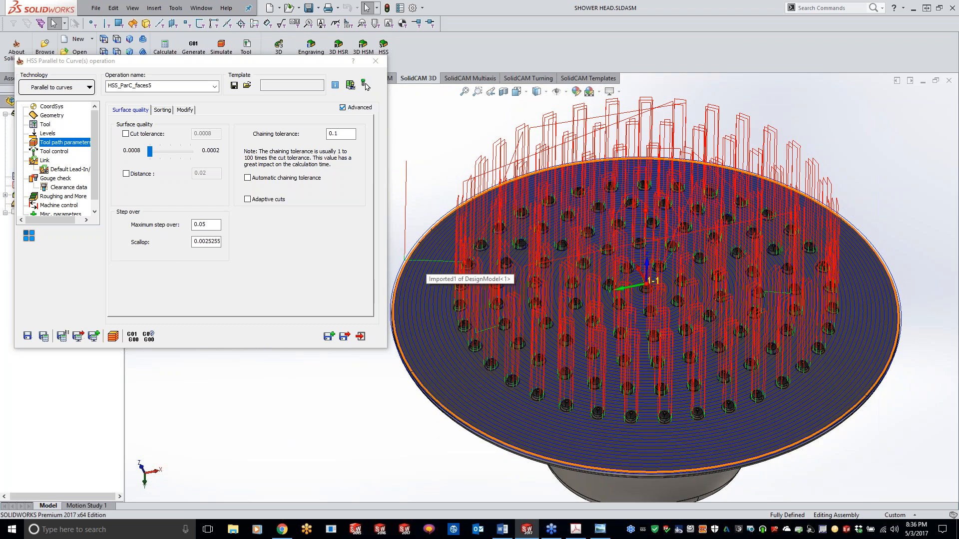
Change the toolpath's cutting method to Spiral, and save and calculate the operation
left_click(162, 111)
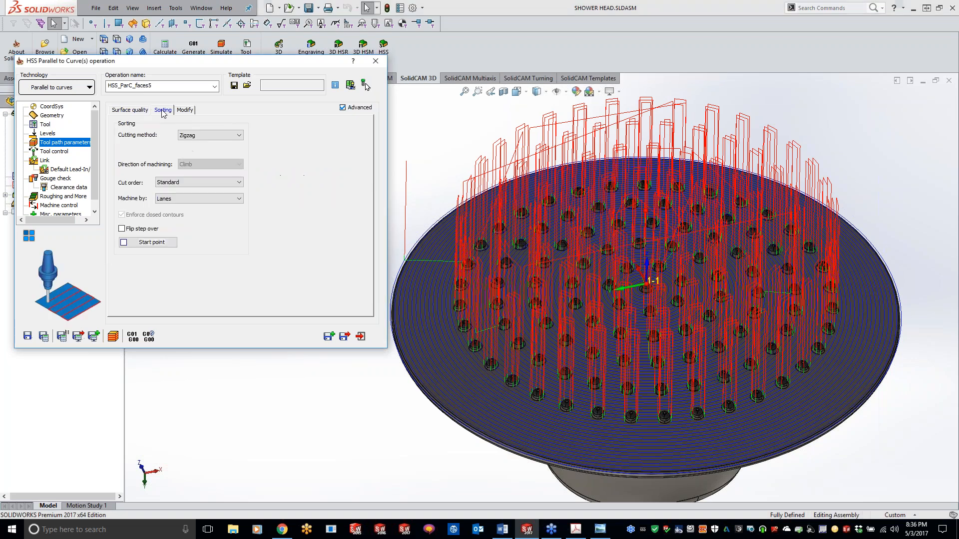
left_click(187, 135)
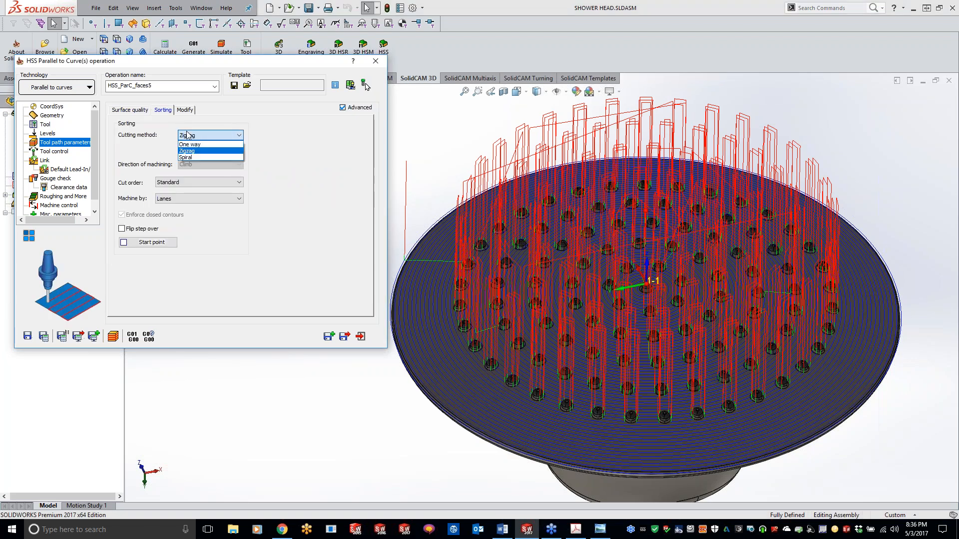
left_click(197, 158)
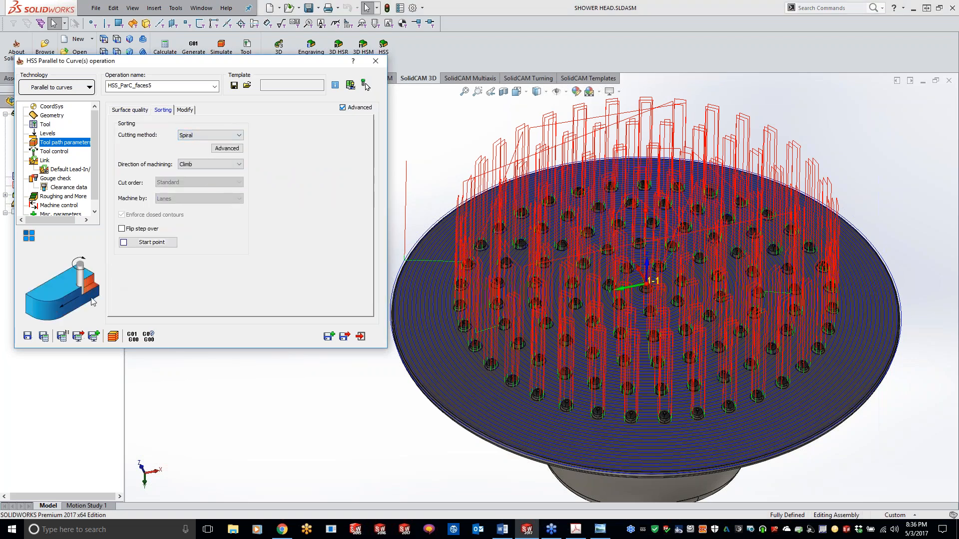
left_click(40, 337)
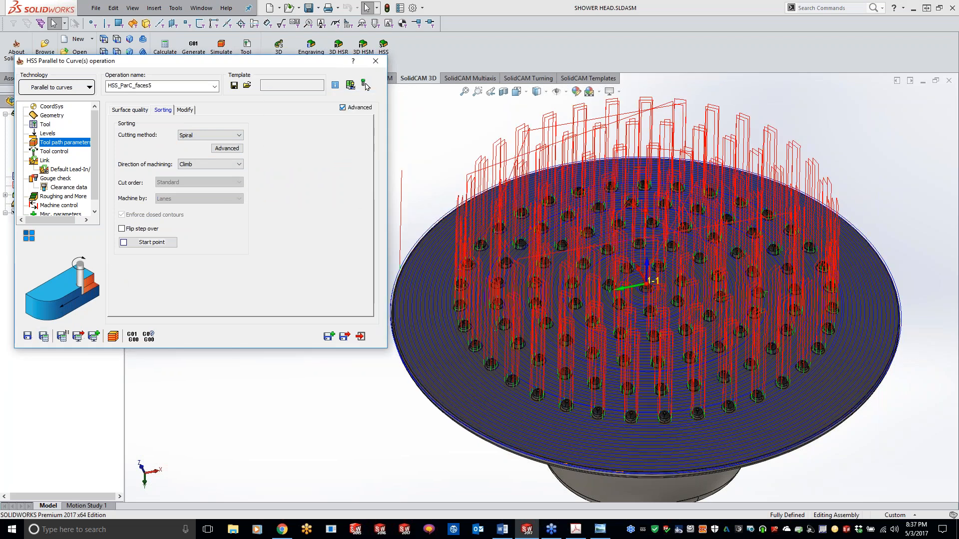
Switch the cutting method back to Zigzag, recalculate, and inspect the link between passes near the rim
left_click(220, 136)
left_click(218, 151)
left_click(42, 337)
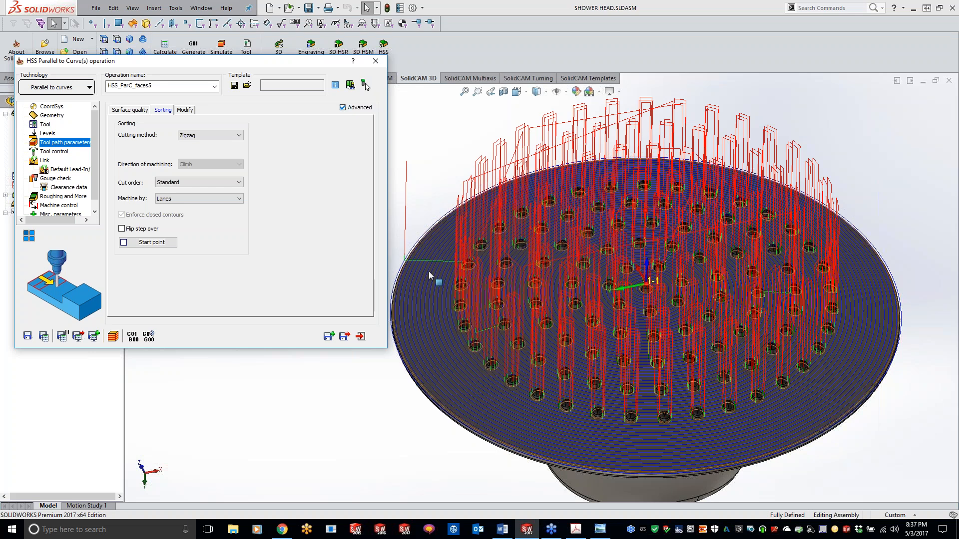
left_click(443, 200)
scroll(428, 200, "down", 3)
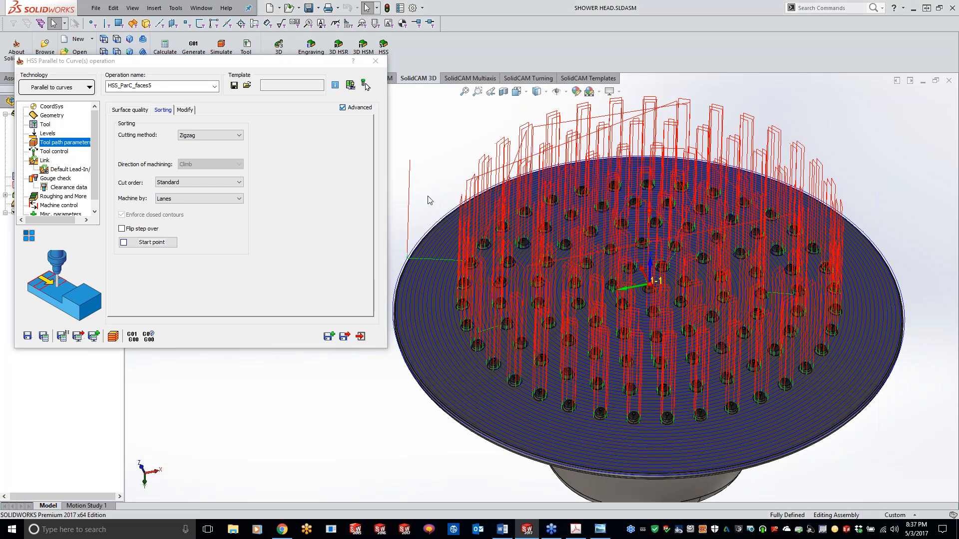
scroll(428, 200, "down", 2)
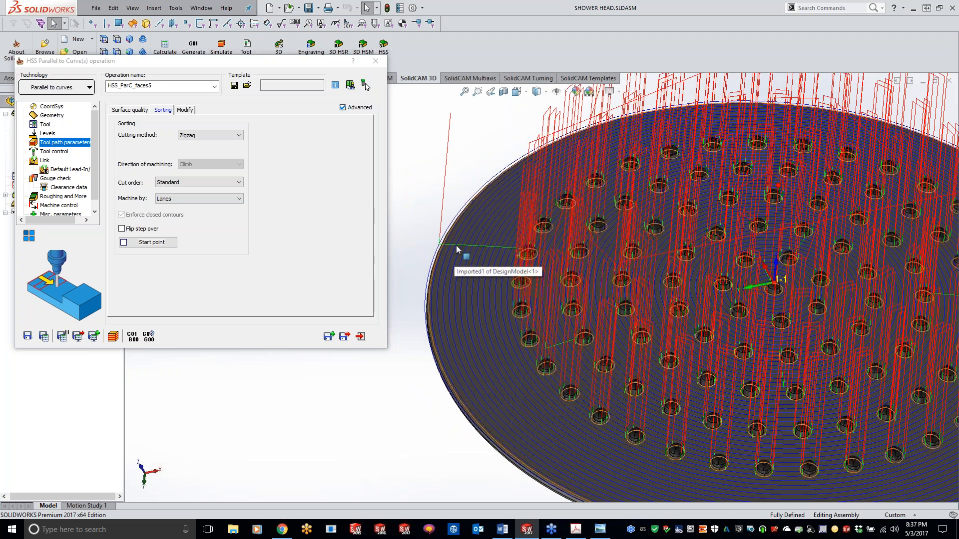
middle_click_drag(456, 245, 449, 239, "ctrl")
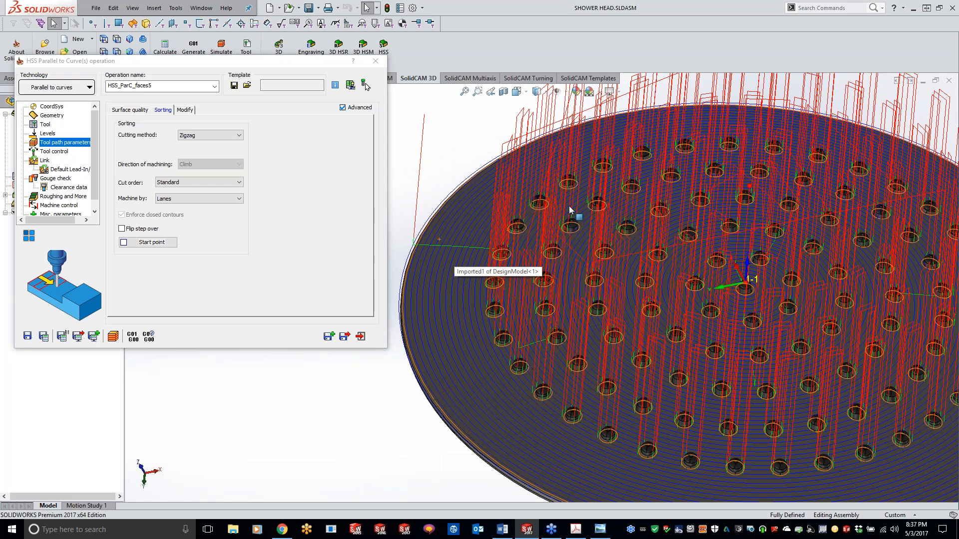
scroll(535, 291, "up", 1)
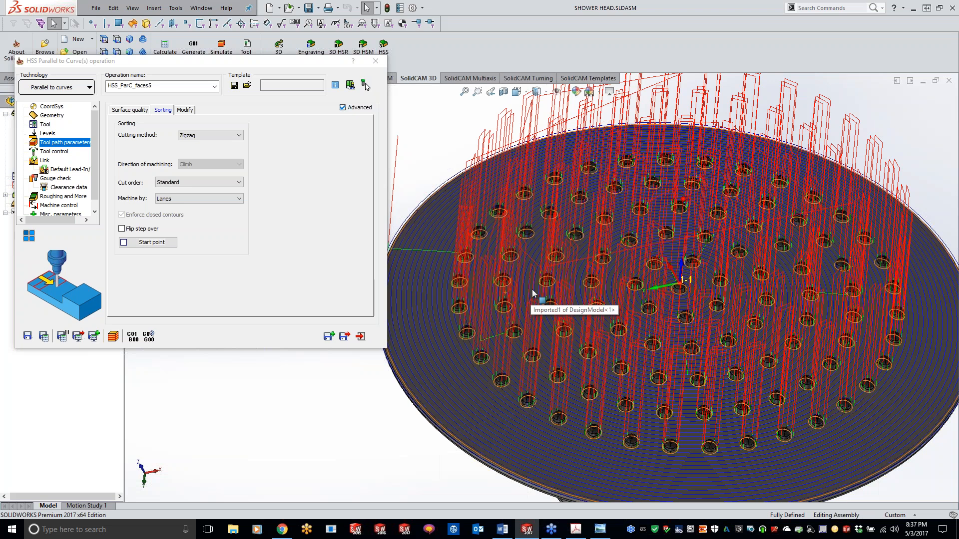
Set the cutting method to Spiral, recalculate the operation, and view the toolpath on the whole shower head
left_click(208, 137)
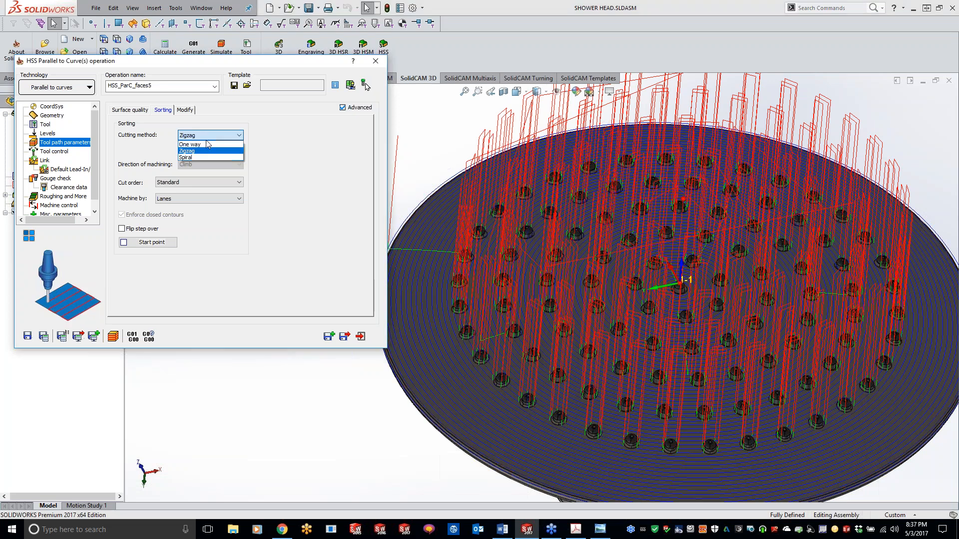
left_click(202, 157)
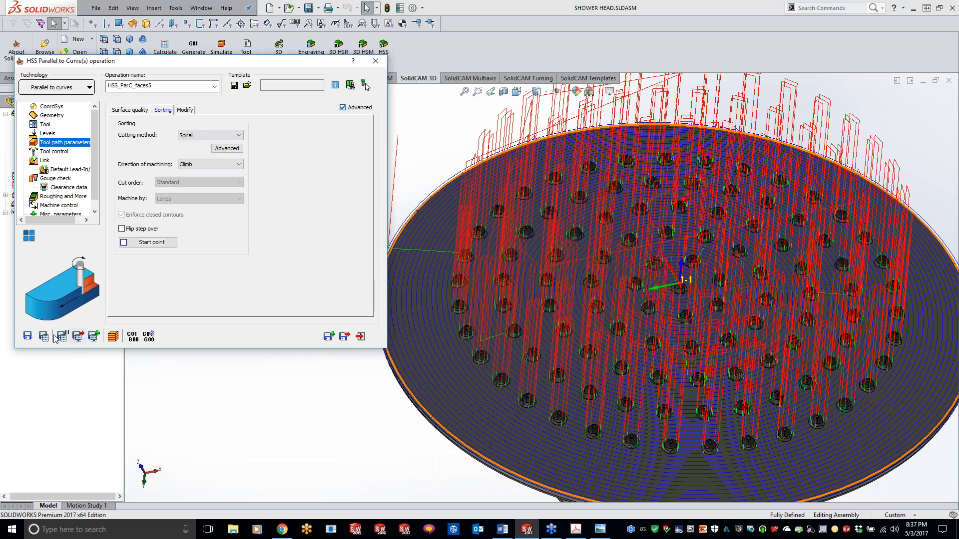
left_click(94, 337)
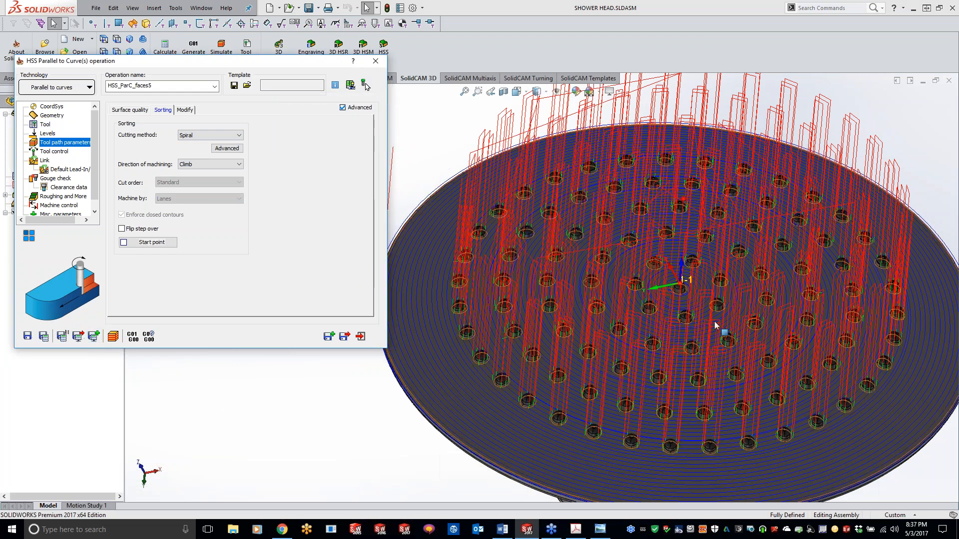
left_click(392, 443)
key("f")
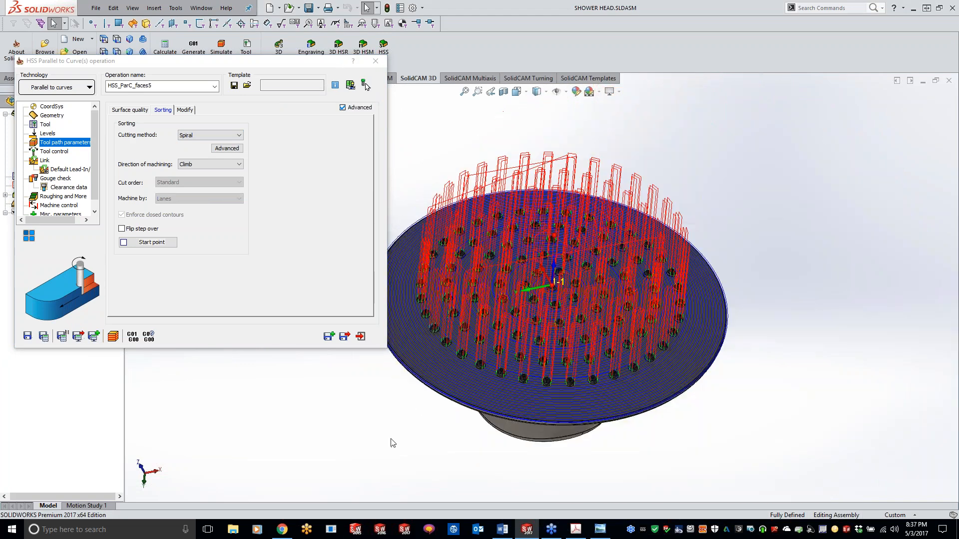
scroll(393, 443, "down", 4)
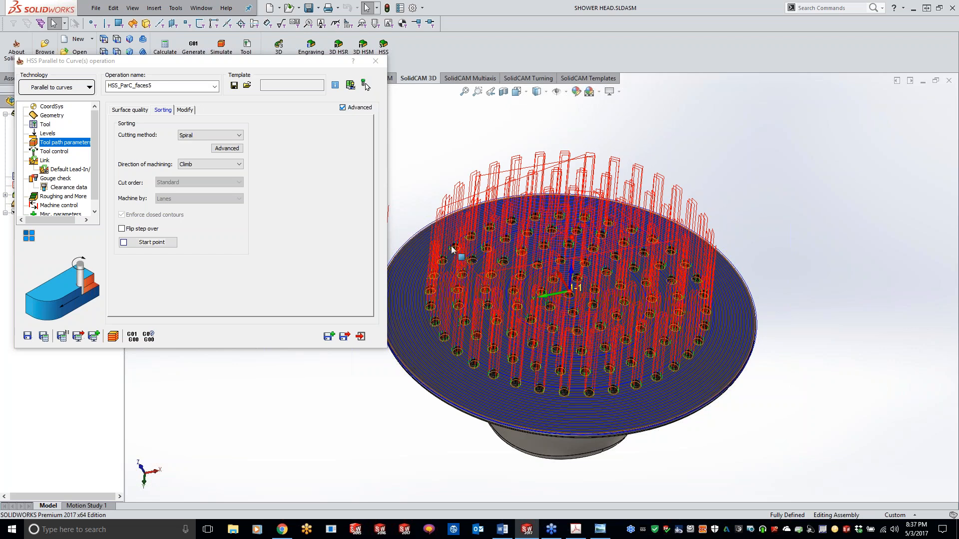
Set the links along the cut to Follow surfaces for small gaps and Safety distance for large gaps, and save and calculate
left_click(52, 151)
left_click(45, 160)
left_click(168, 111)
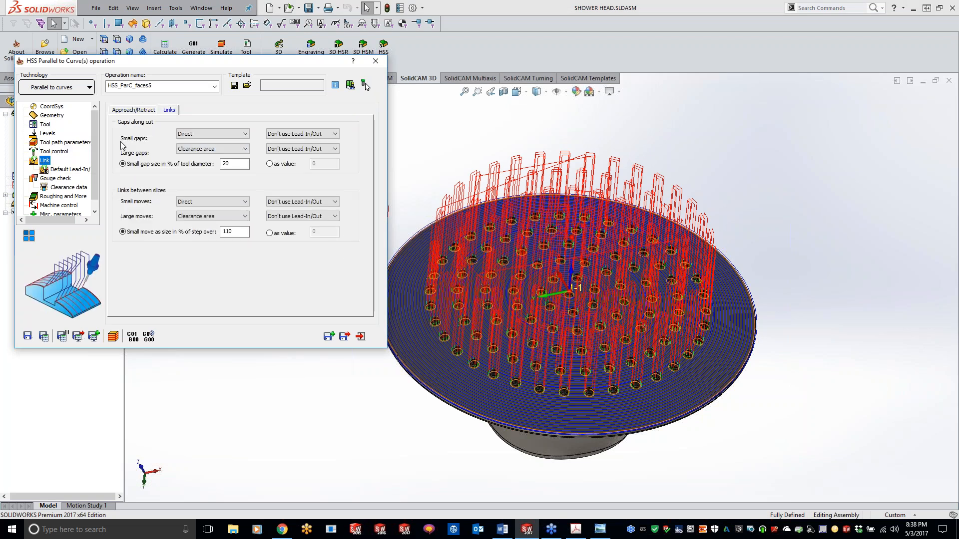
left_click(204, 134)
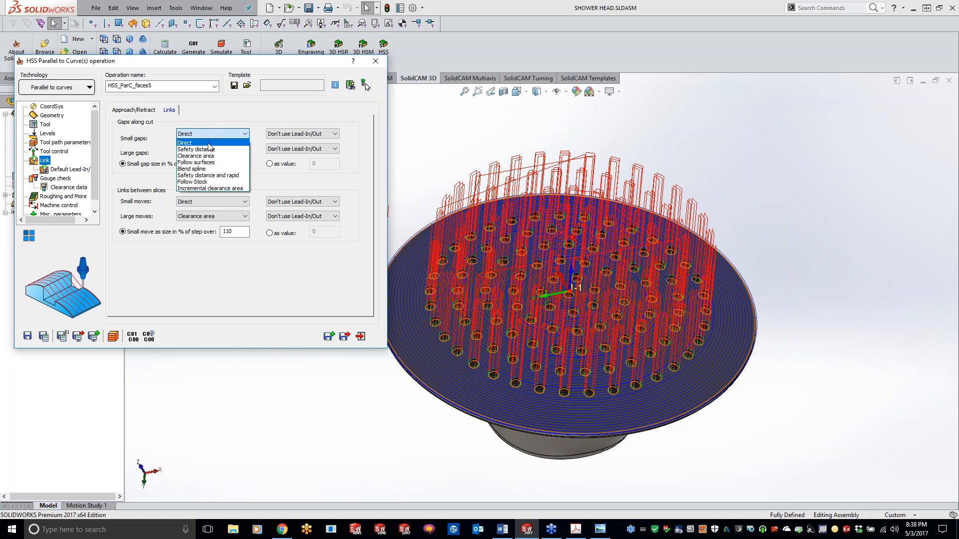
left_click(205, 164)
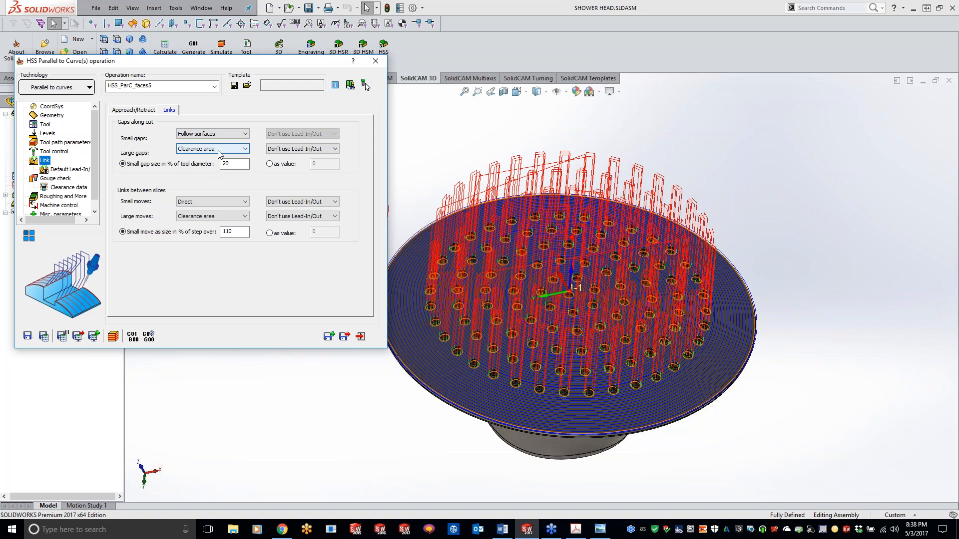
left_click(219, 150)
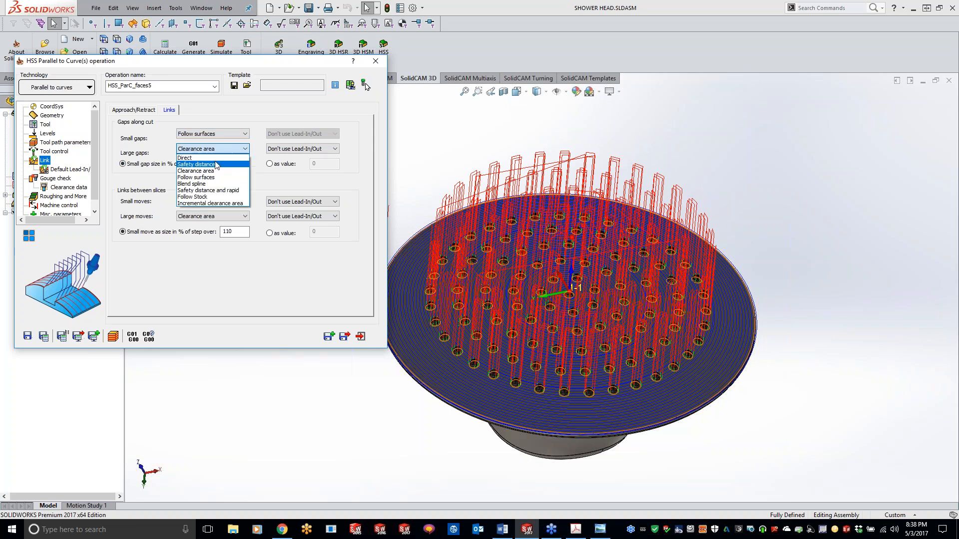
left_click(195, 164)
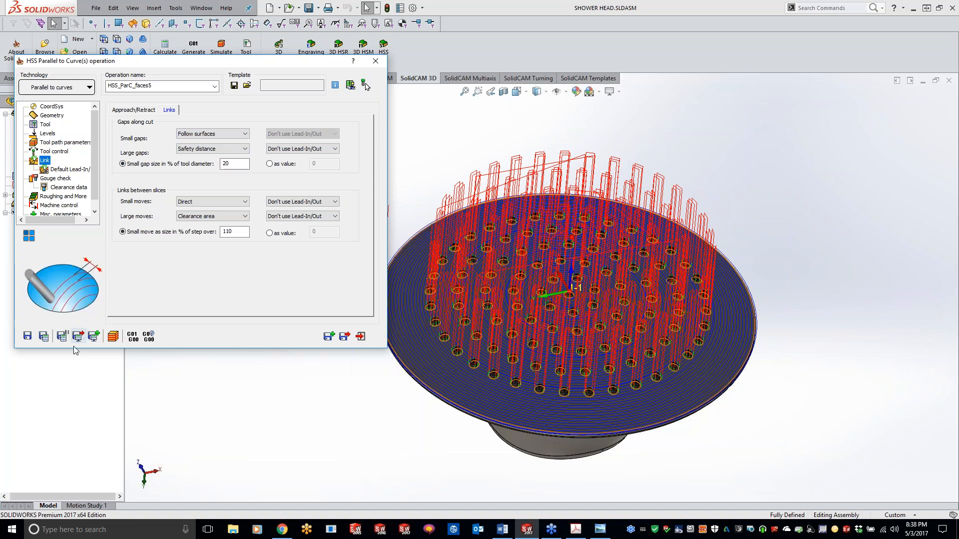
left_click(44, 338)
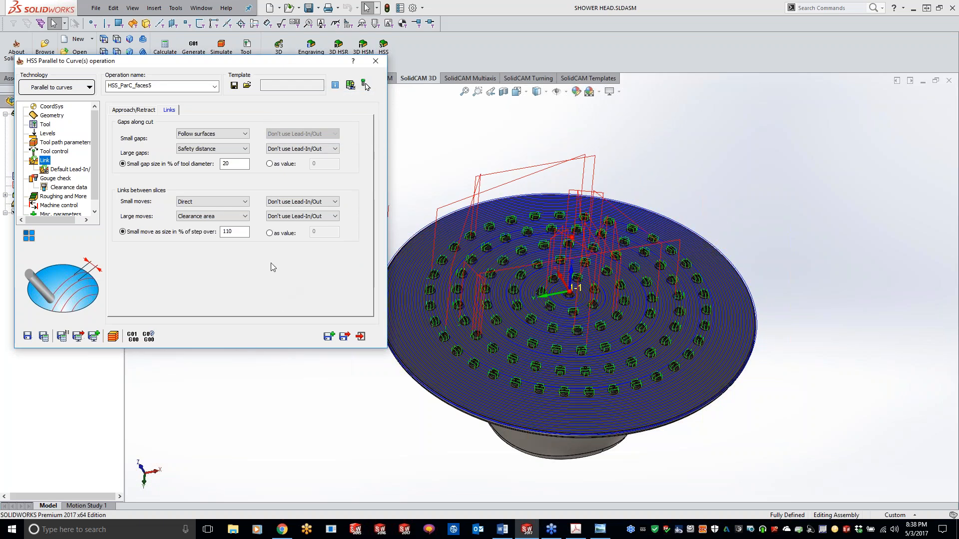
Set the small gap size to 500% of the tool diameter, and save and calculate the operation
left_click(234, 164)
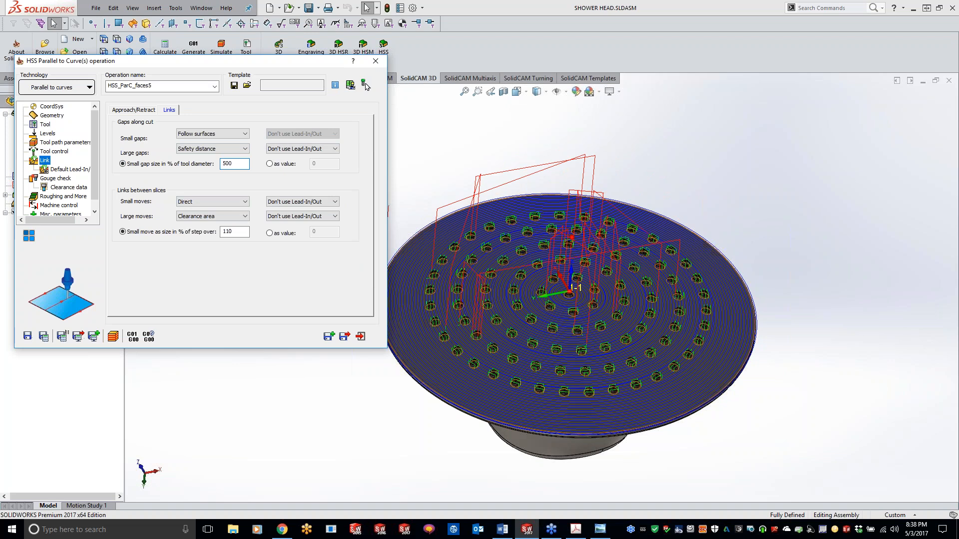
left_click(44, 336)
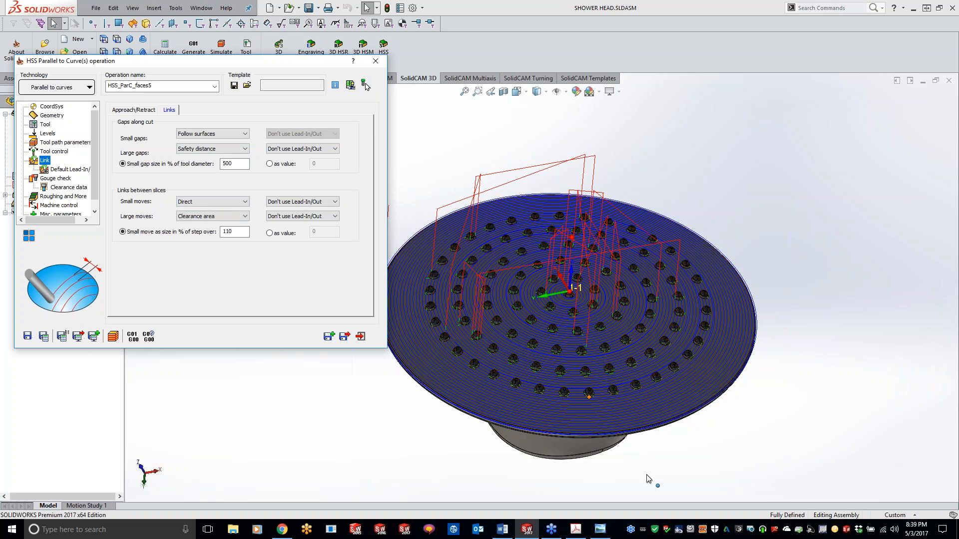
Examine the spiral toolpath and its links around the nozzles on the shower head's face
left_click(707, 421)
scroll(703, 423, "down", 6)
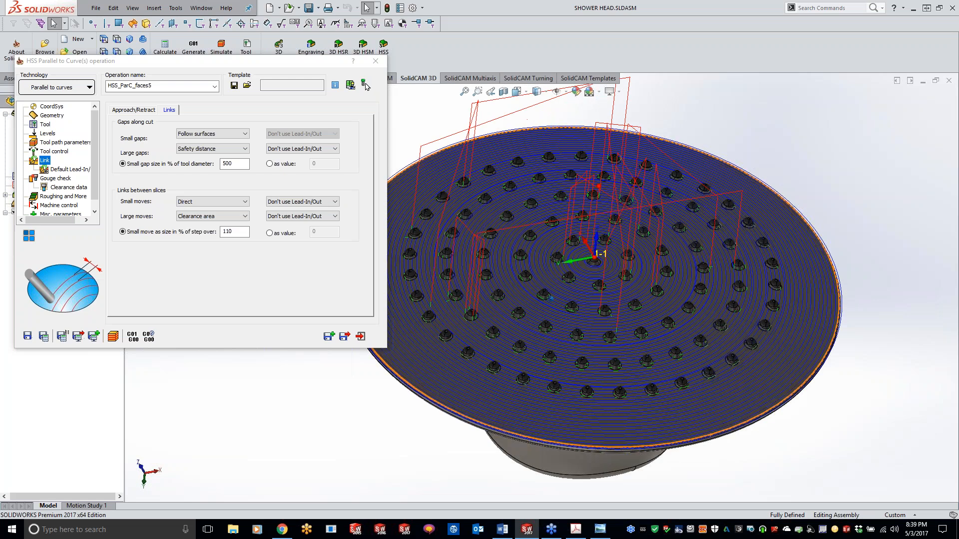
scroll(671, 403, "down", 5)
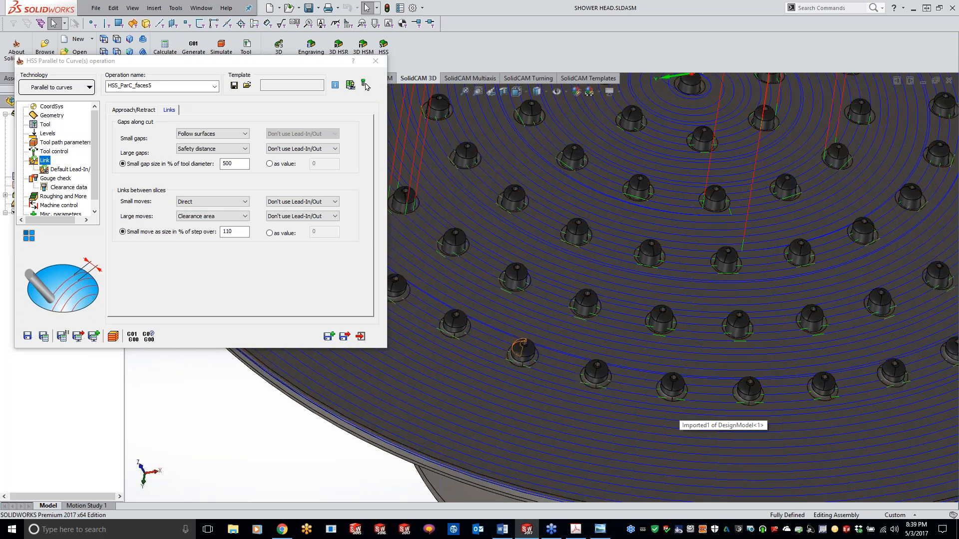
scroll(484, 330, "up", 4)
scroll(364, 437, "up", 4)
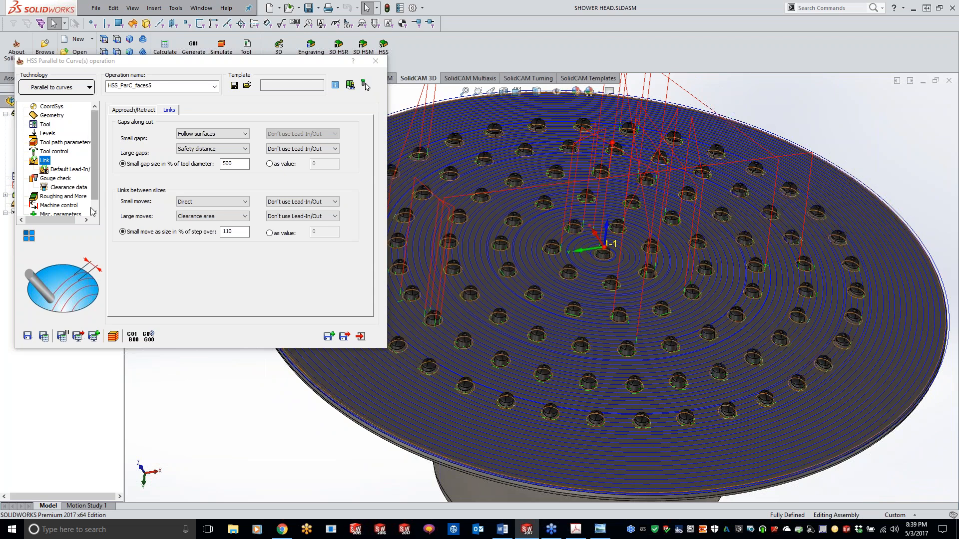
Enable the first gouge check and set its strategy to Trim and relink toolpath
left_click(48, 179)
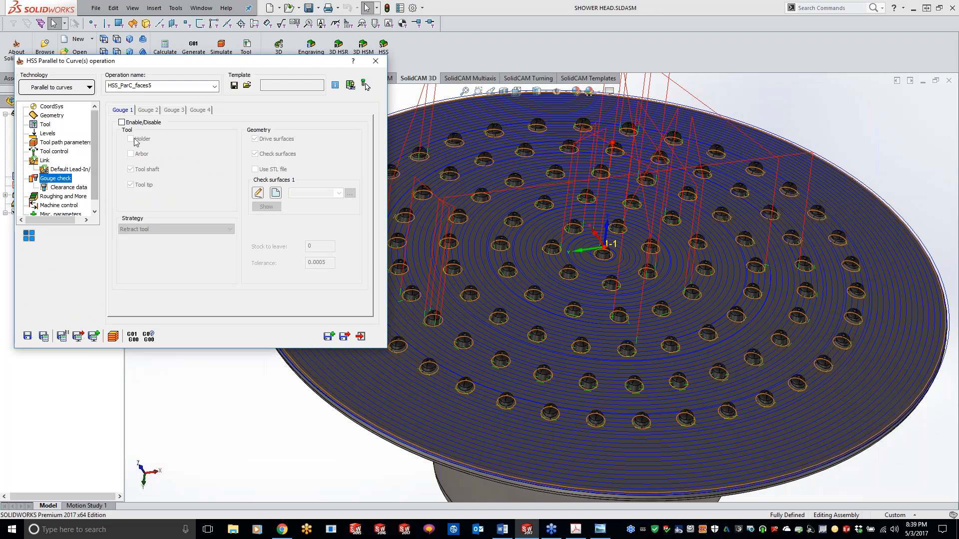
left_click(121, 123)
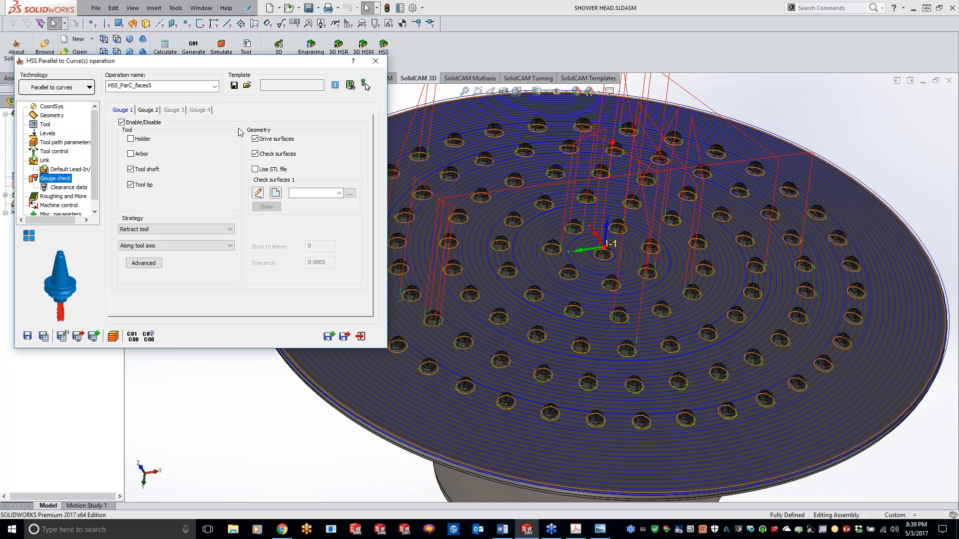
left_click(181, 230)
left_click(169, 241)
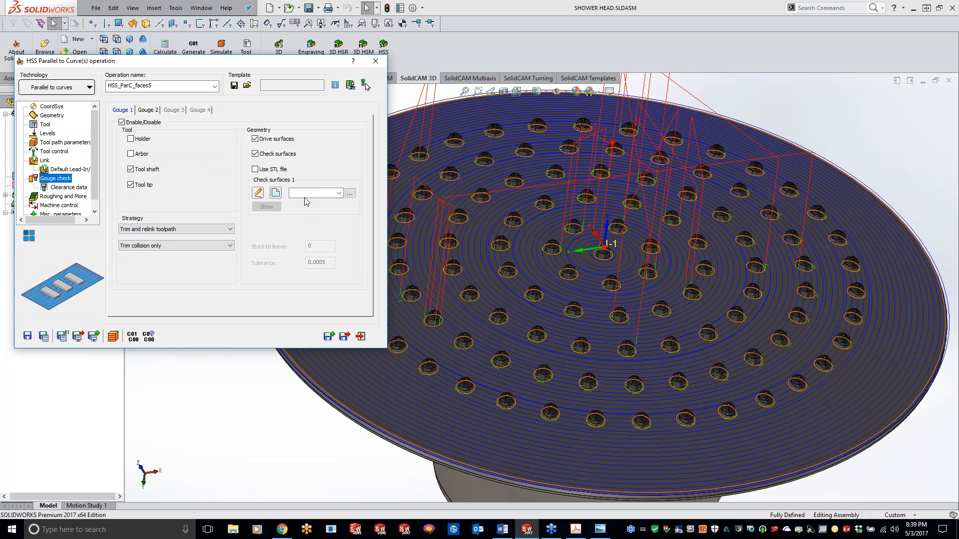
Define a check surface geometry from the shower head's large perforated face
left_click(276, 193)
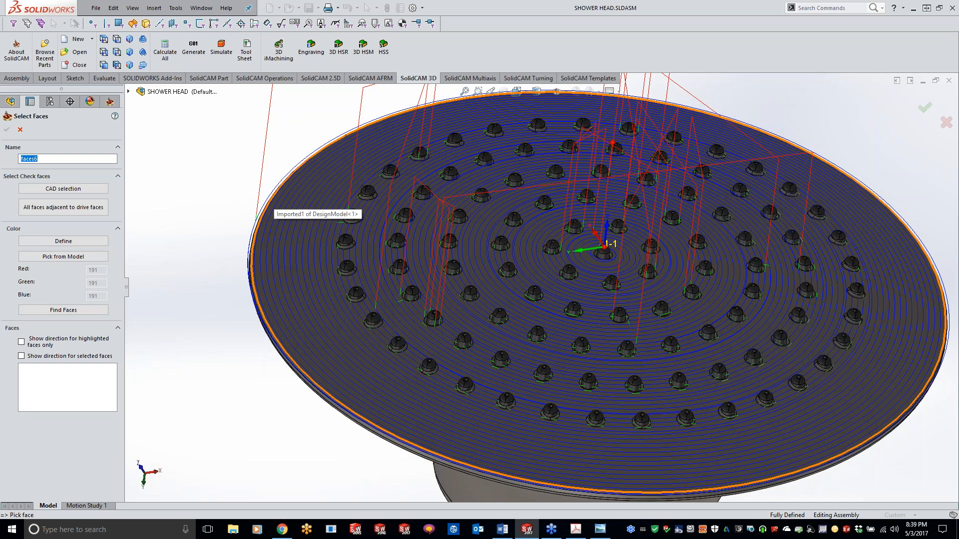
left_click(313, 294)
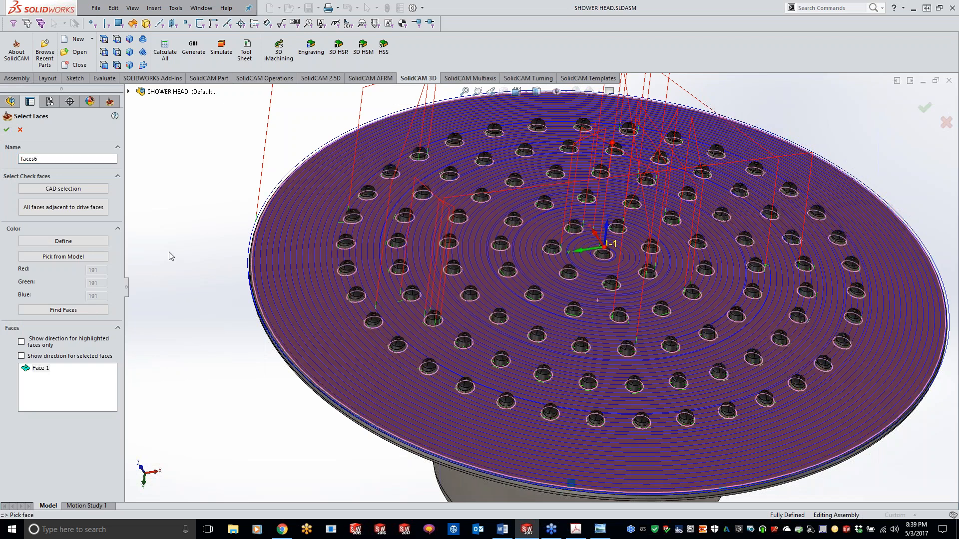
left_click(7, 129)
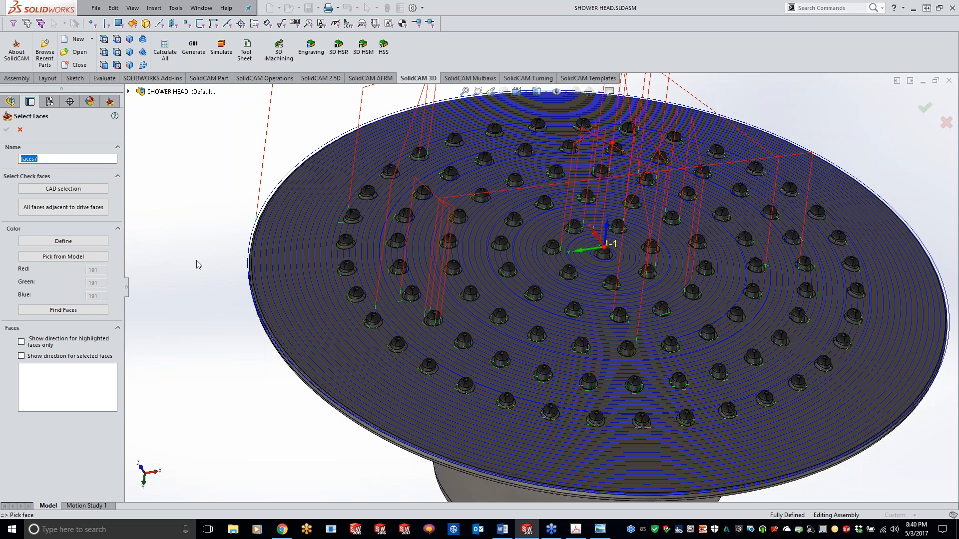
Define check surfaces faces7 from the whole DesignModel component using CAD selection, and save and calculate the operation
left_click(77, 188)
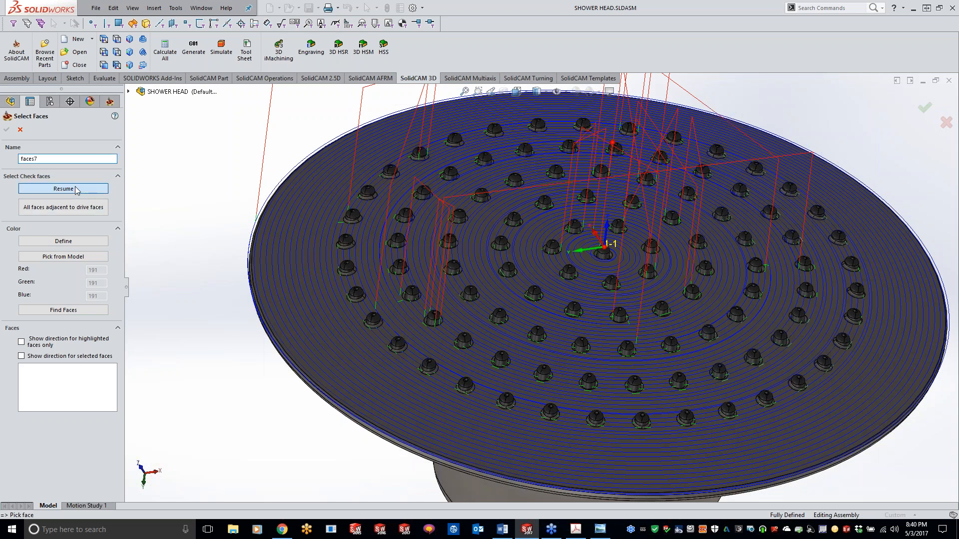
left_click(129, 91)
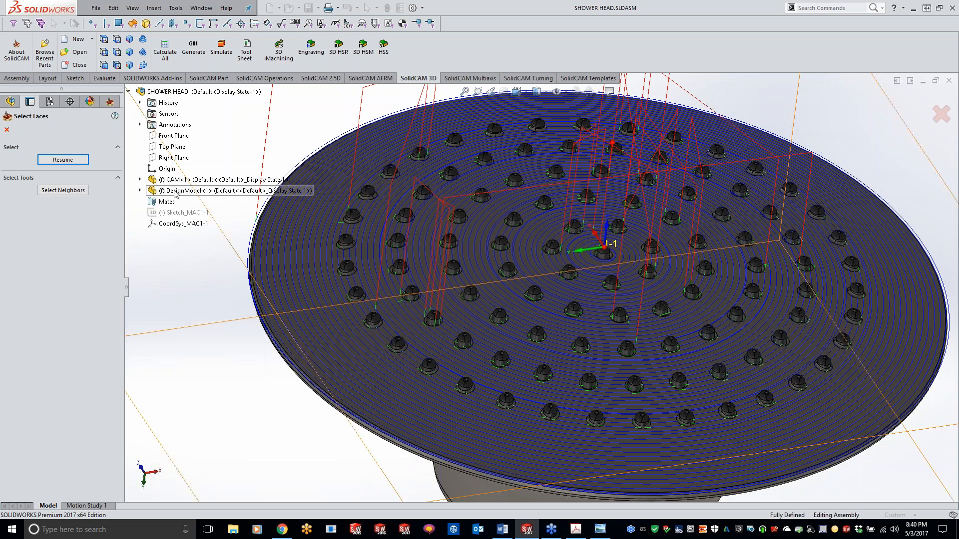
left_click(174, 192)
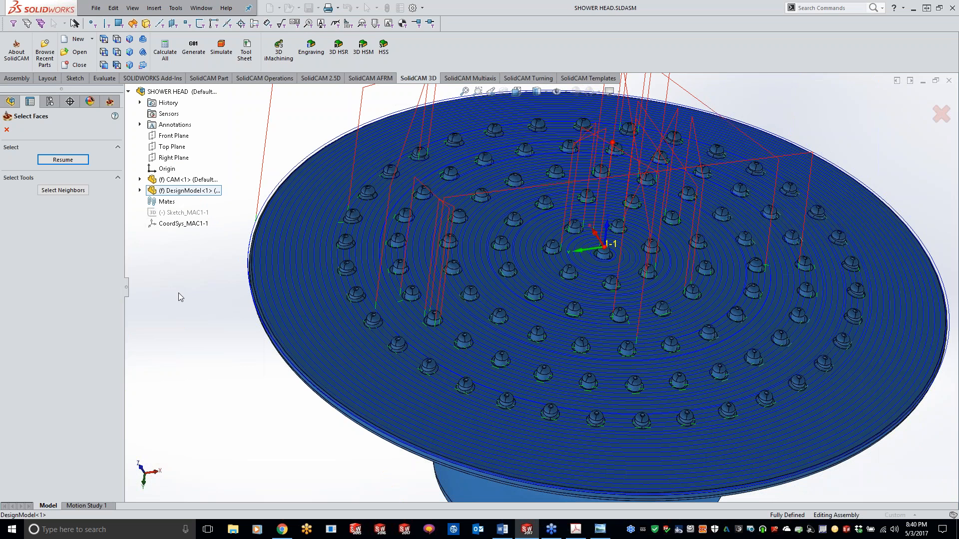
left_click(65, 161)
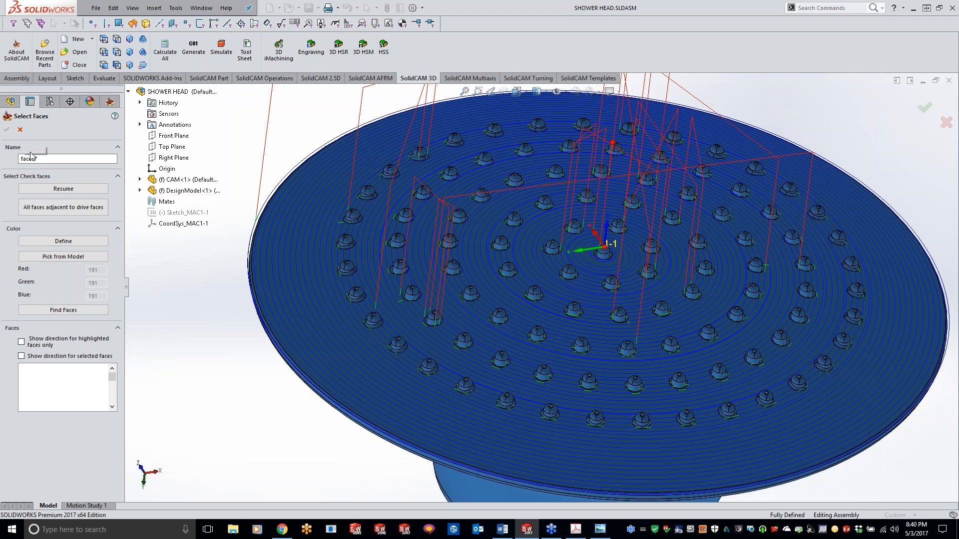
left_click(63, 189)
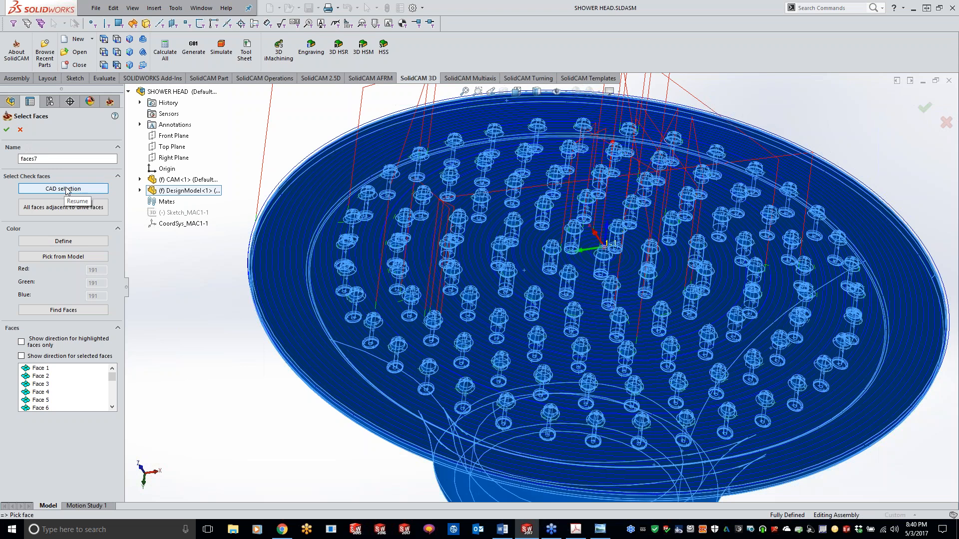
left_click_drag(114, 373, 113, 399)
left_click(7, 130)
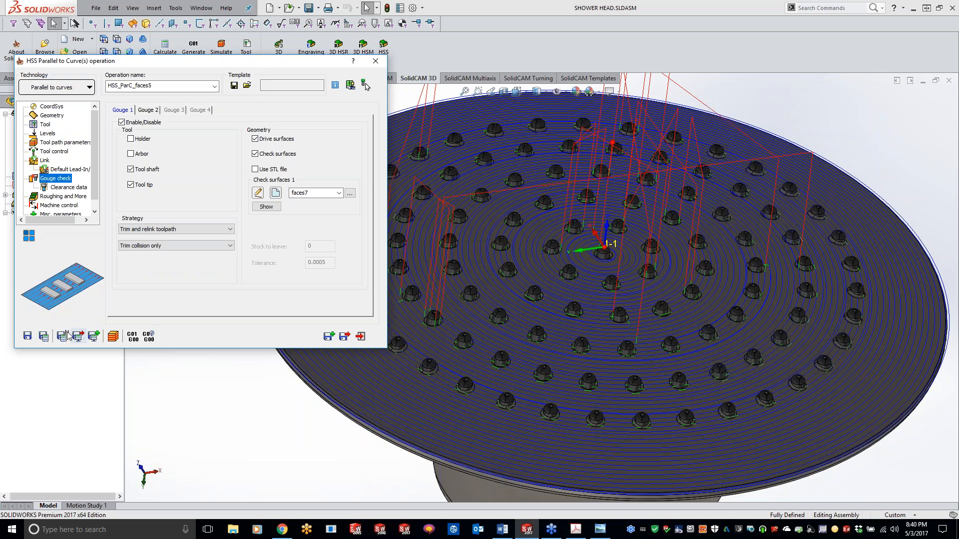
left_click(49, 340)
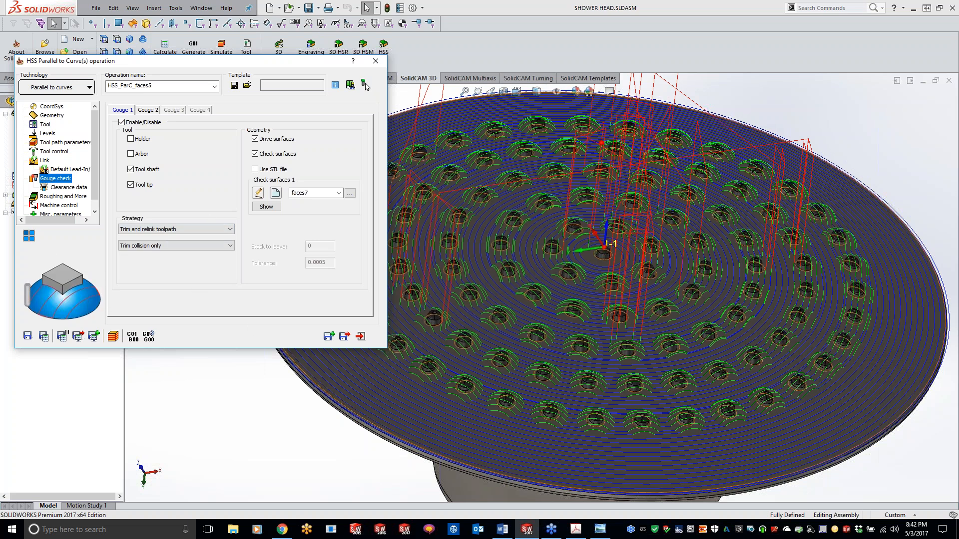
left_click(52, 118)
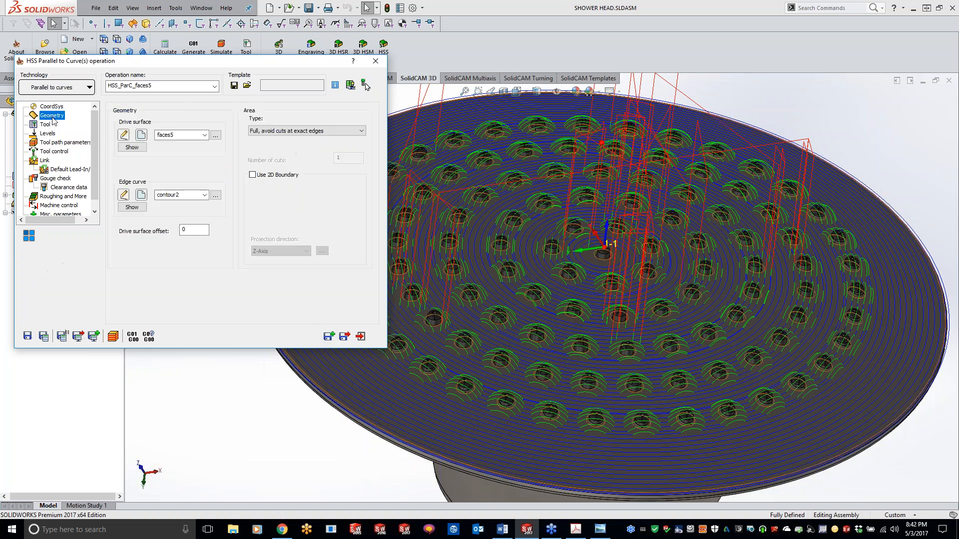
left_click(141, 135)
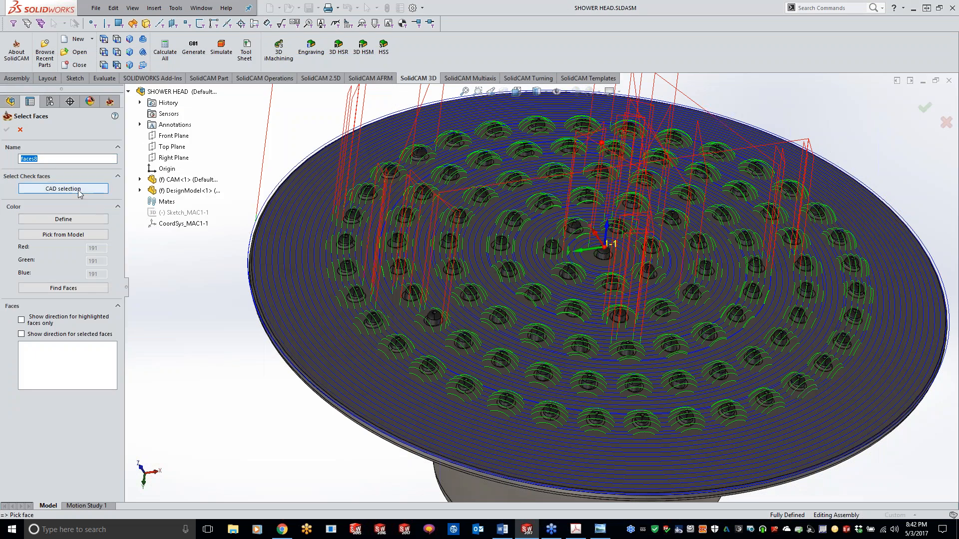
left_click(79, 190)
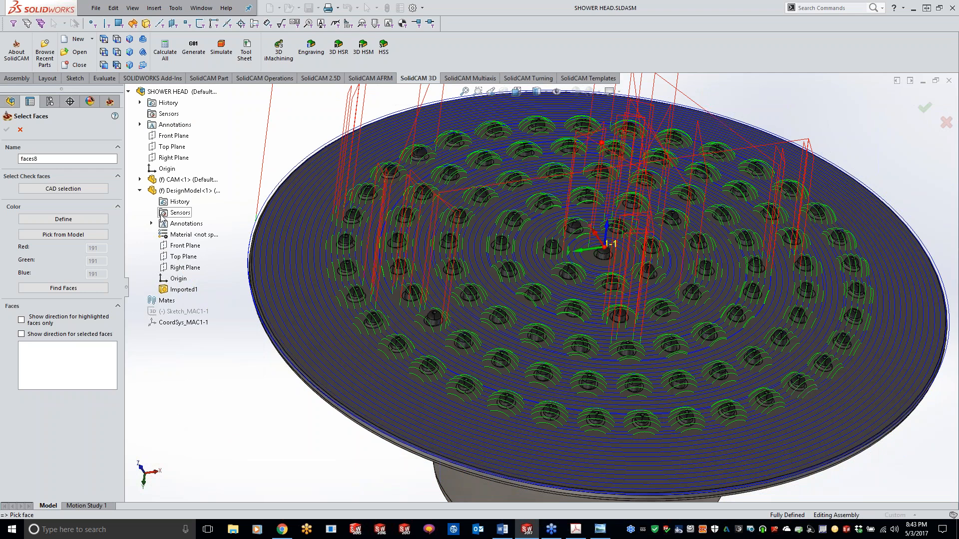
left_click(20, 129)
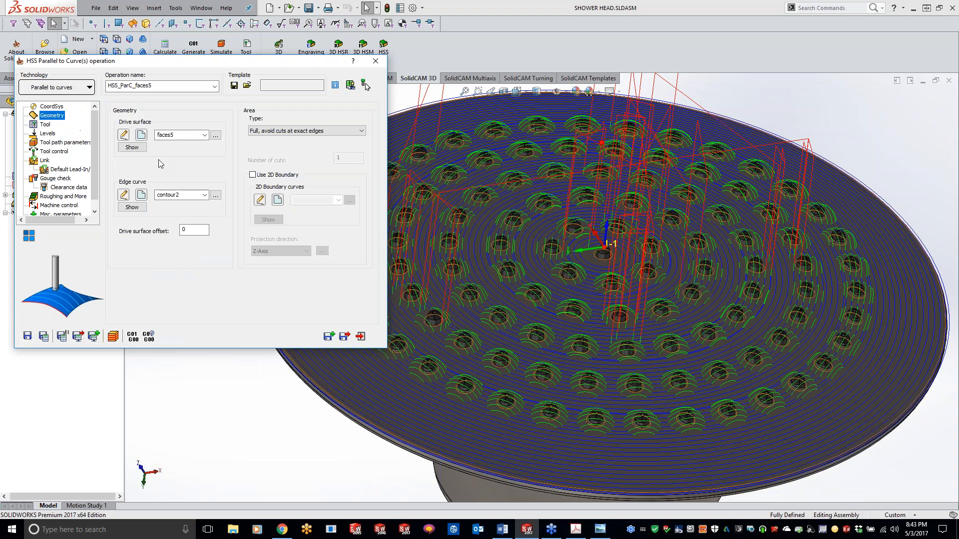
Inspect the gouge-checked toolpath around the nozzles from several angles and review the gouge check settings
left_click(241, 431)
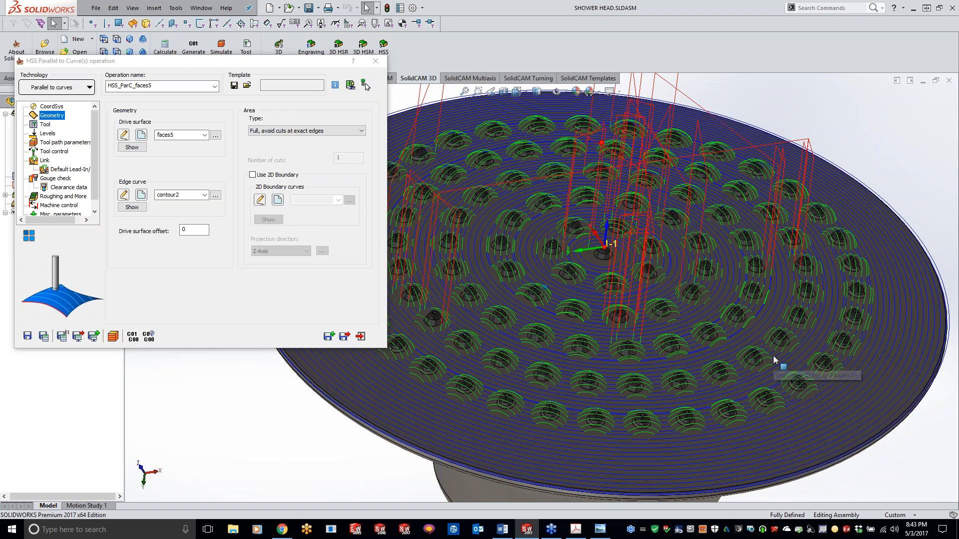
middle_click_drag(777, 247, 464, 348)
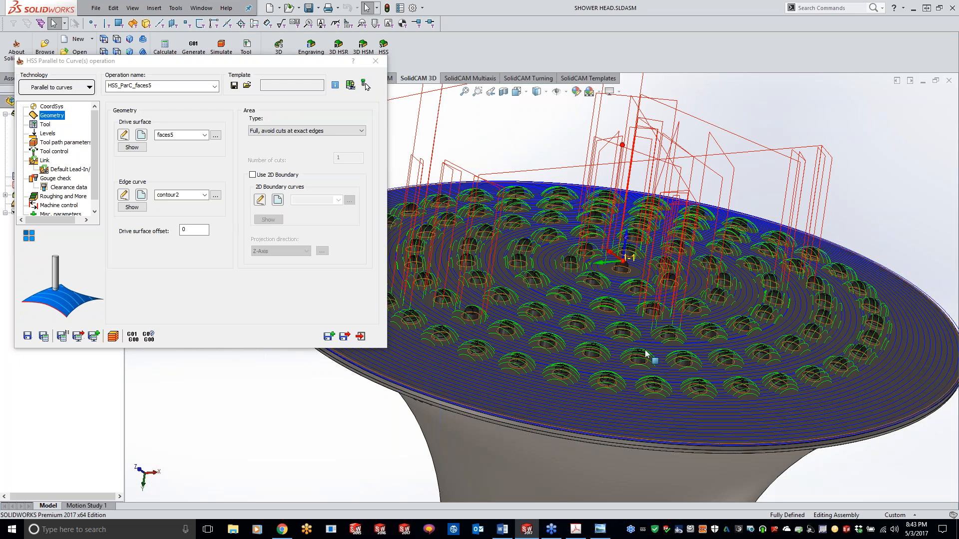
scroll(605, 316, "down", 4)
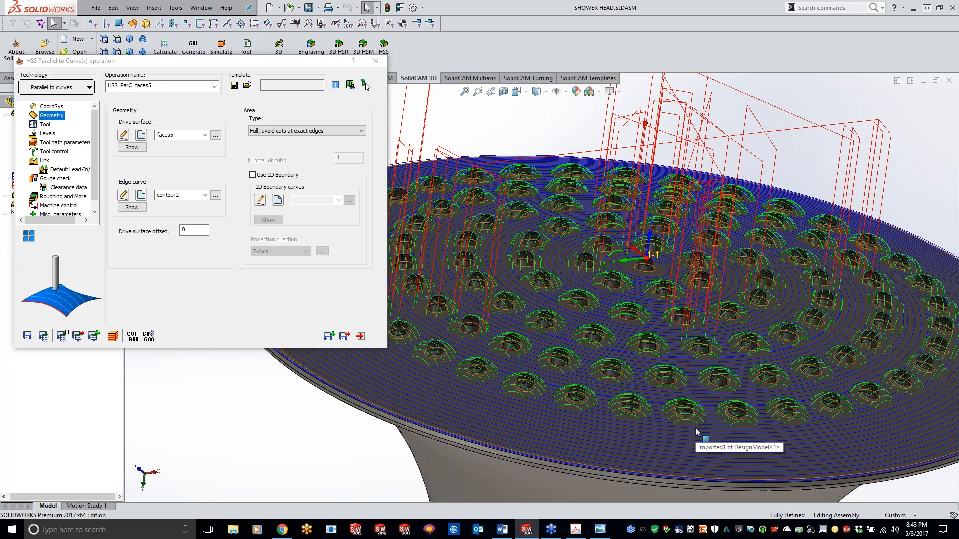
scroll(696, 429, "up", 5)
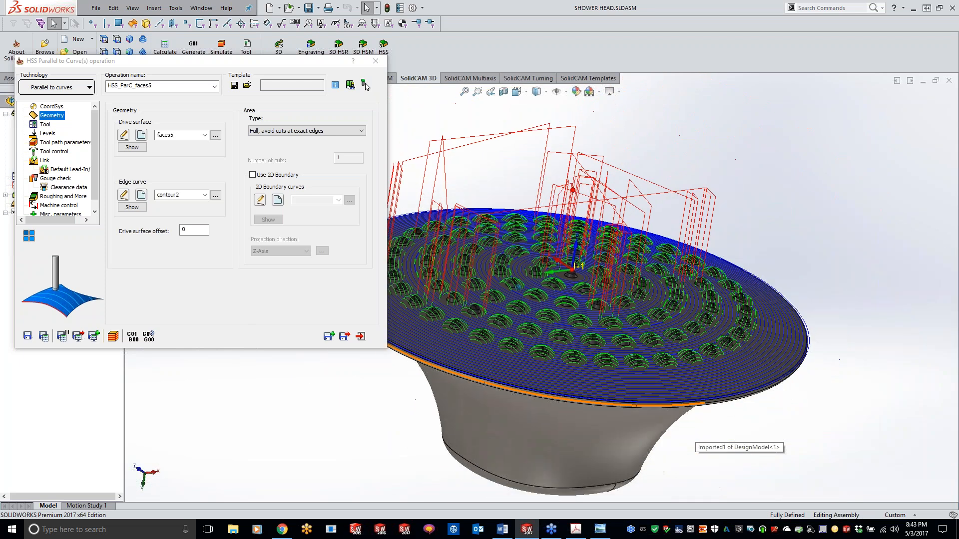
middle_click_drag(613, 386, 613, 386)
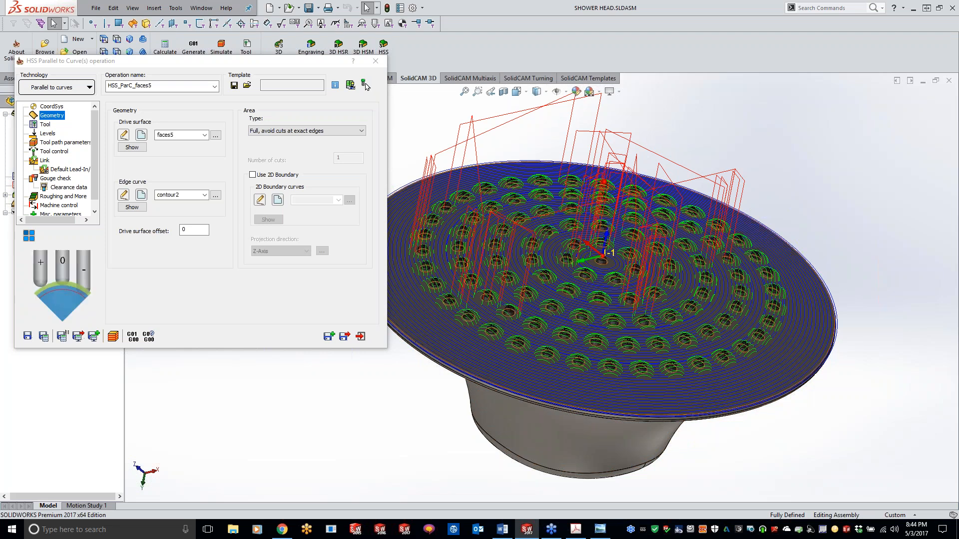
left_click(56, 179)
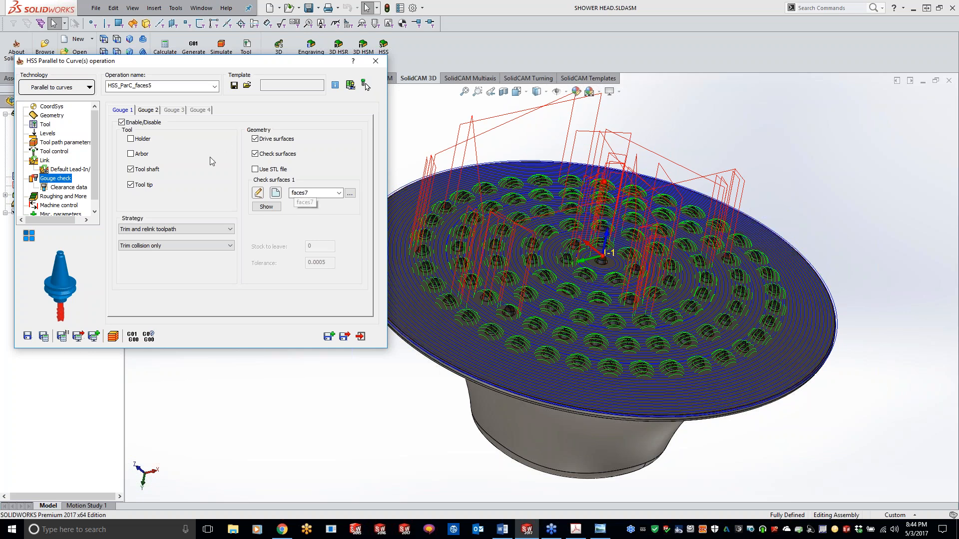
Set the link for large gaps along the cut to Follow surfaces, and save and calculate the operation
left_click(48, 161)
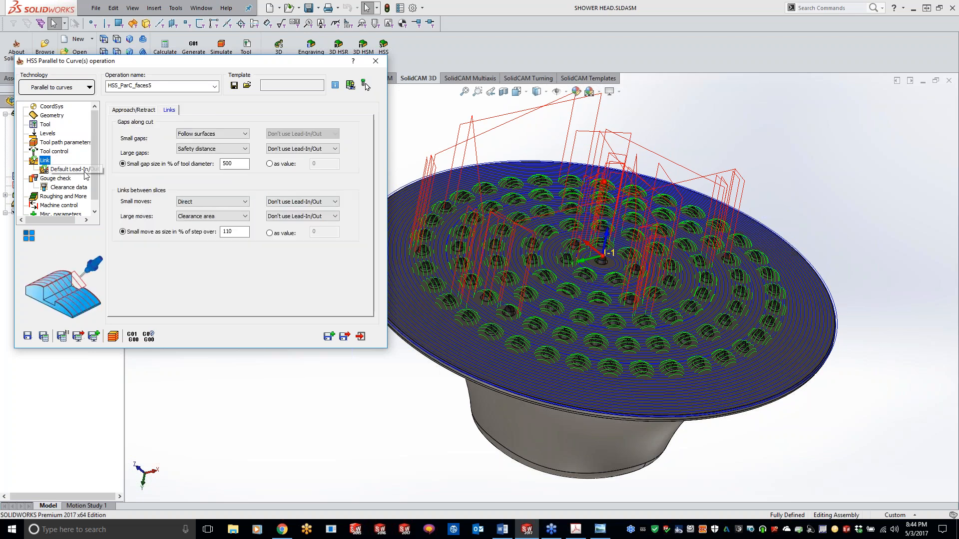
left_click(239, 164)
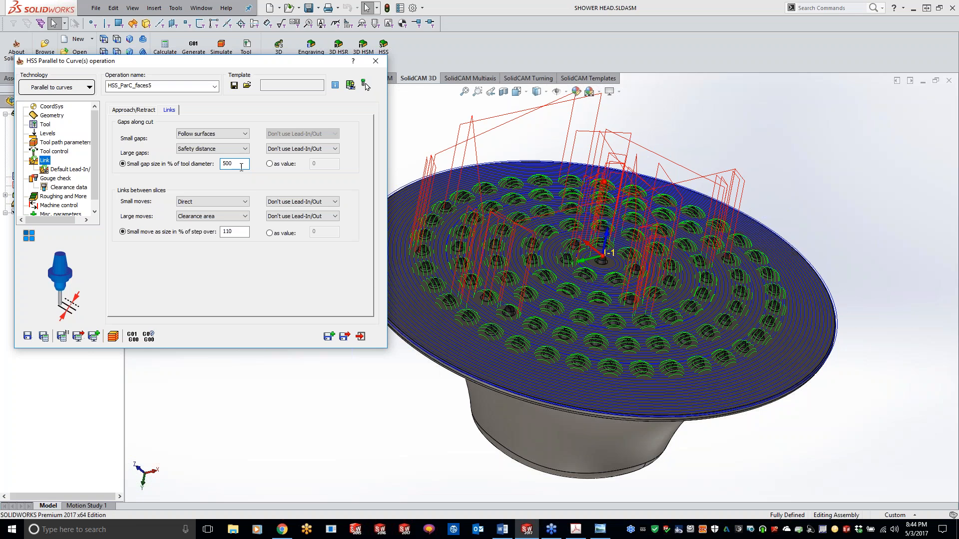
left_click(216, 149)
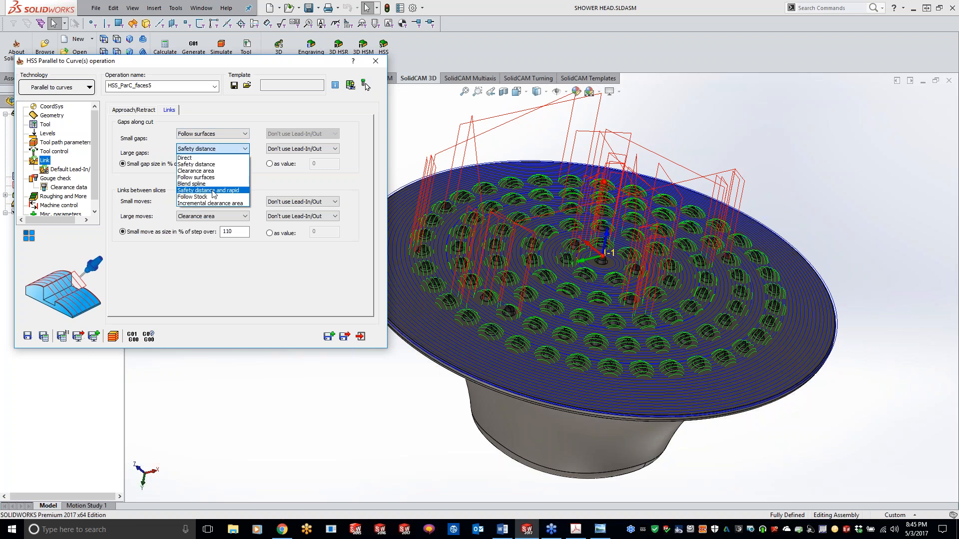
left_click(209, 178)
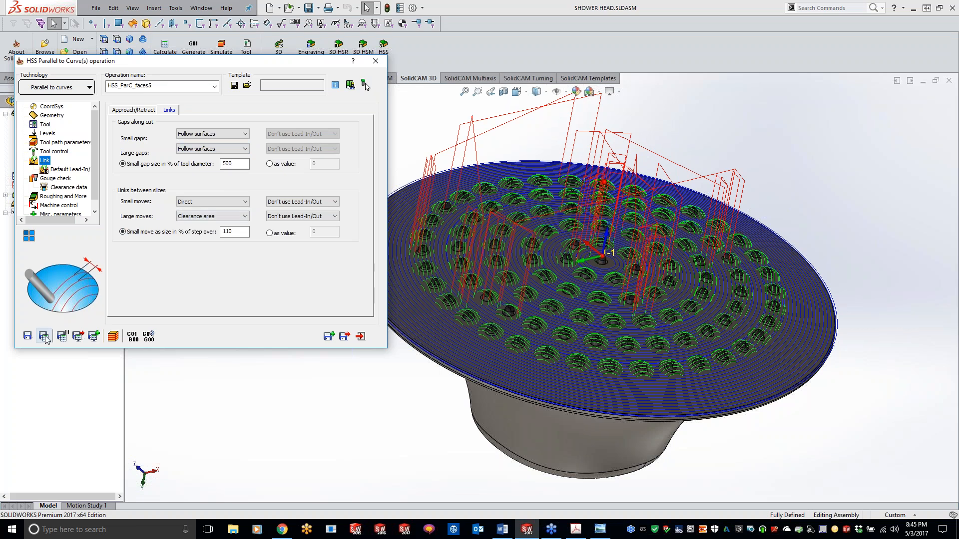
left_click(46, 337)
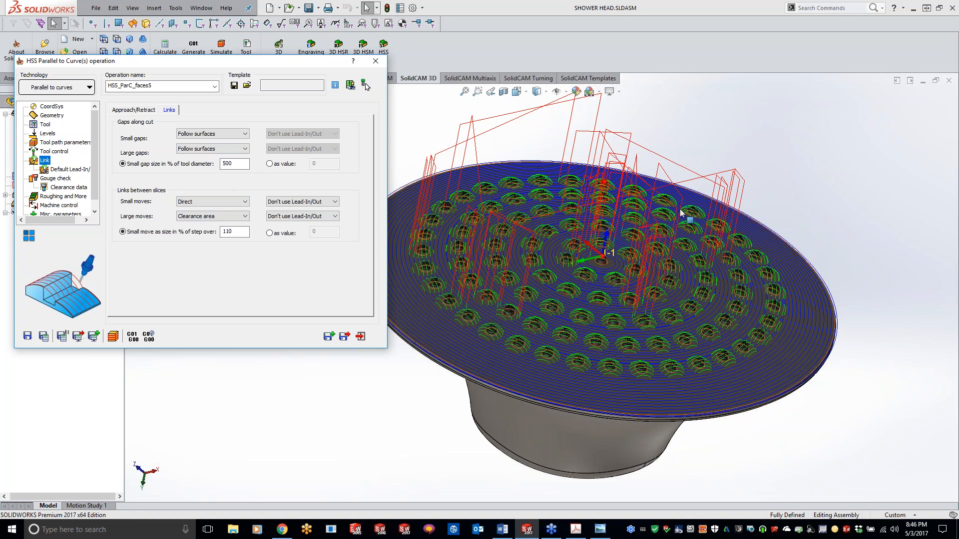
Set large moves between slices and large gaps along the cut to Safety distance, and recalculate the operation
left_click(213, 218)
left_click(213, 232)
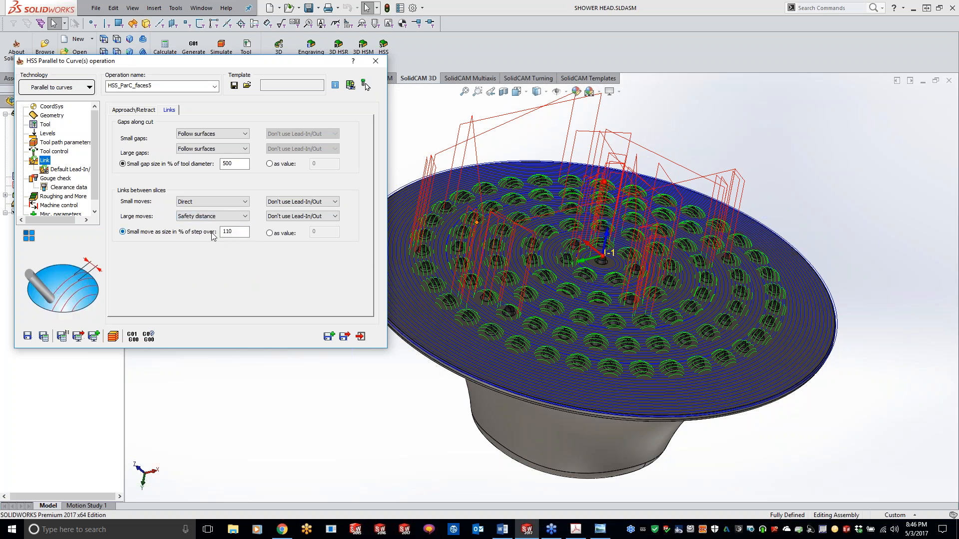
left_click(225, 149)
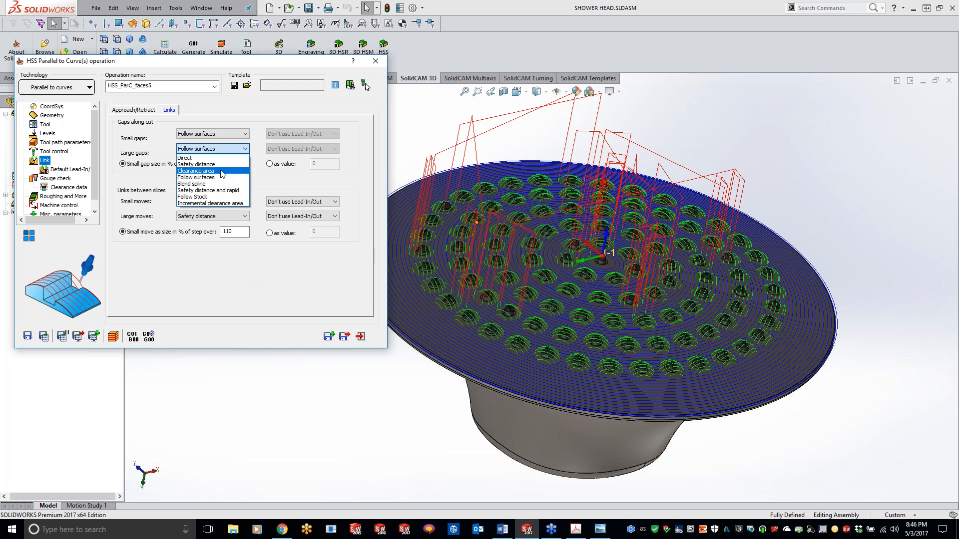
left_click(216, 164)
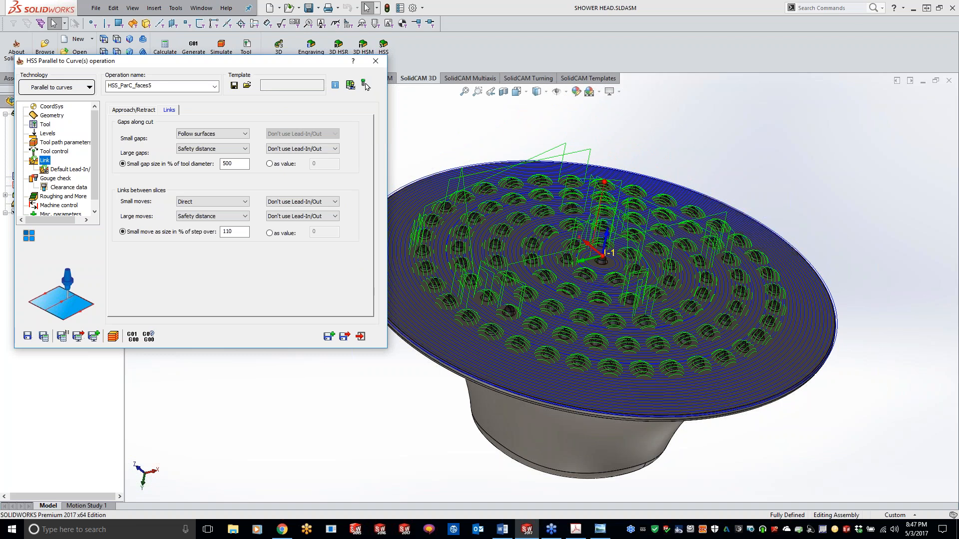
Examine the retract heights of the links above the nozzles from a low side view
left_click(474, 136)
key("Up")
key("Up")
key("Up")
key("Up")
key("Up")
key("Up")
key("Up")
key("Up")
key("Down")
key("Down")
key("Down")
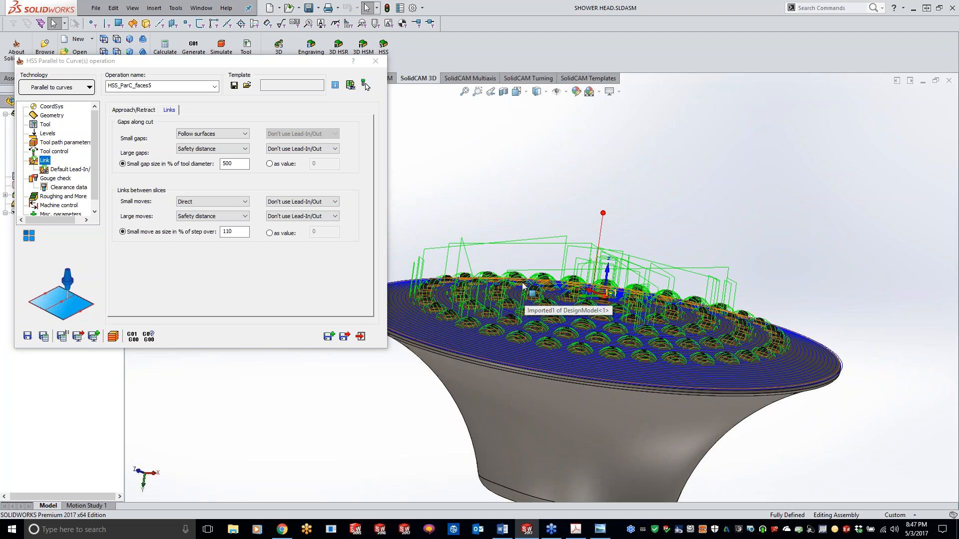
Examine the linked toolpath over the nozzles from a higher viewing angle and close the operation
key("Down")
key("Down")
key("Down")
key("Down")
key("Down")
key("Down")
key("Down")
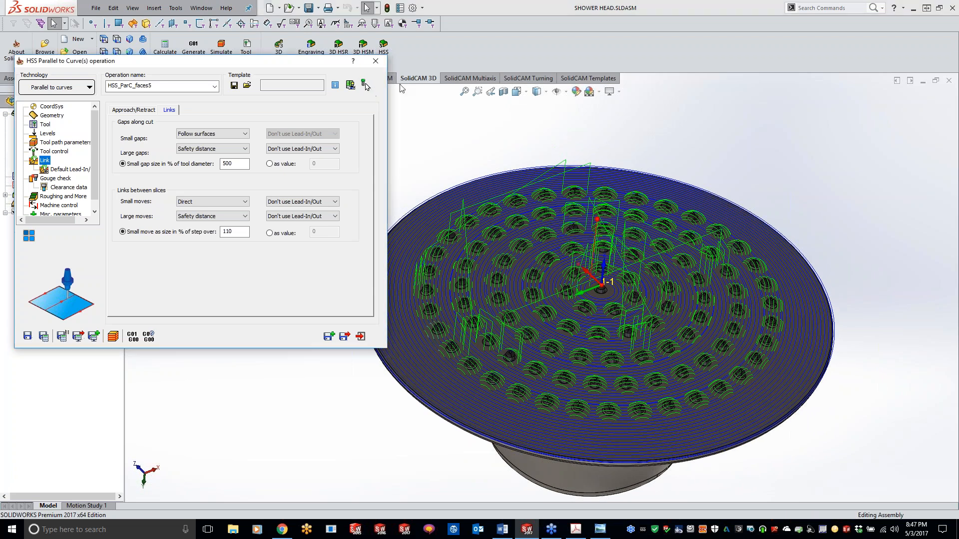
left_click(376, 60)
Unsuppress the first HSS_ParC_faces operation and show its toolpath in place of the second operation's, viewed from the side
left_click(48, 247)
right_click(74, 240)
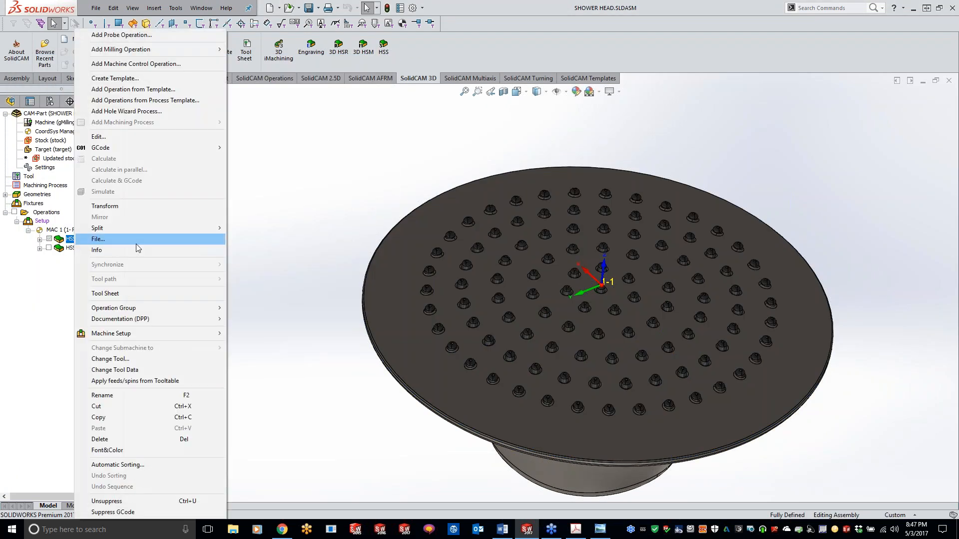
left_click(141, 502)
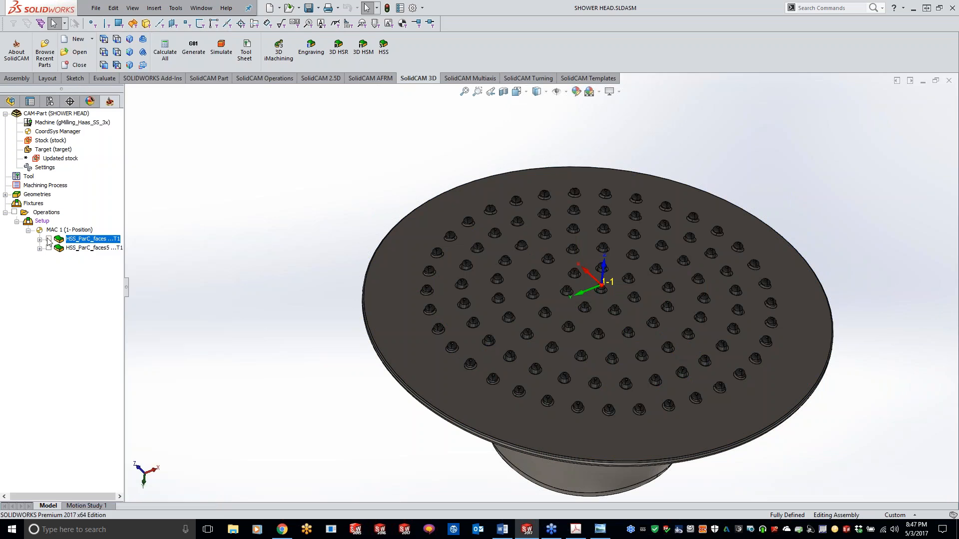
left_click(48, 240)
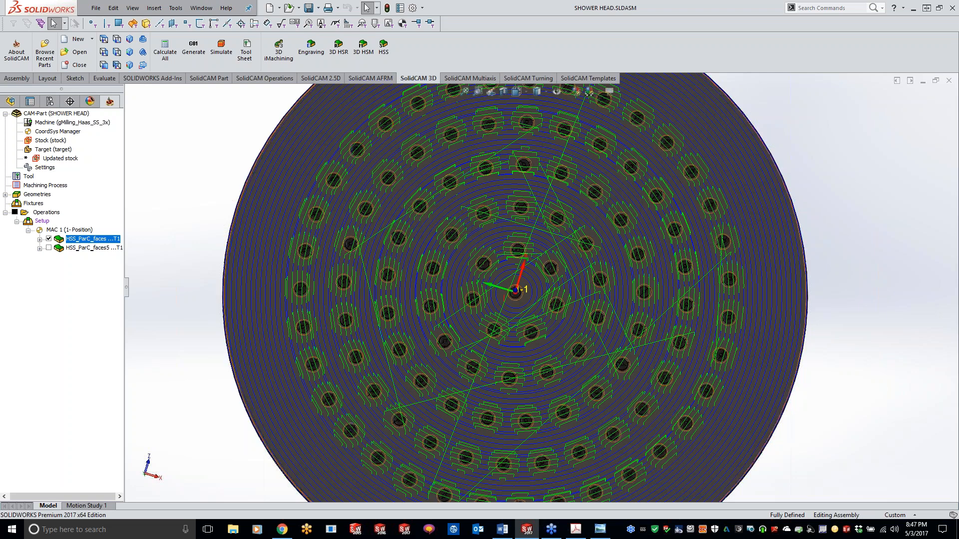
middle_click_drag(780, 387, 781, 300)
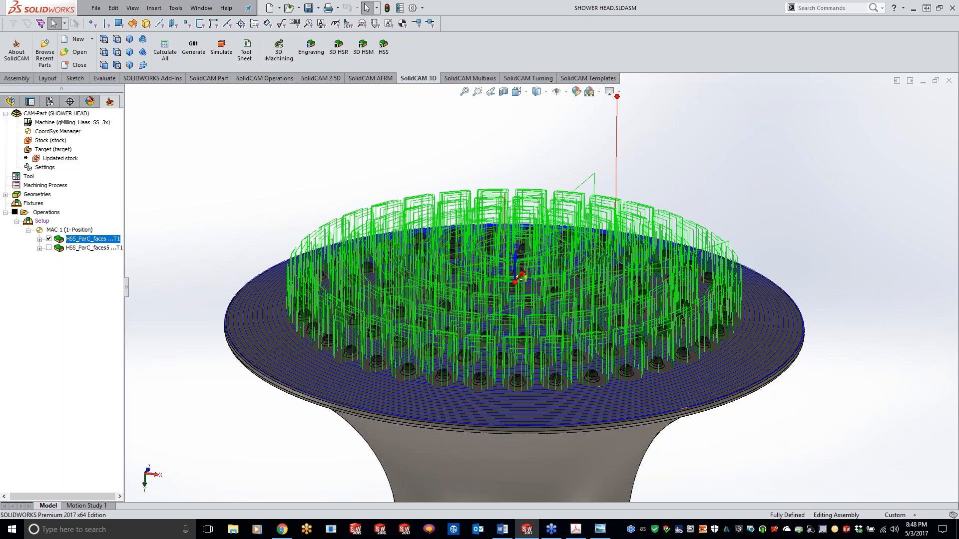
Close the shower head CAM-Part and open the recent CAM-Part HSS_PARALLEL TO SURFACE_EDGE
right_click(64, 114)
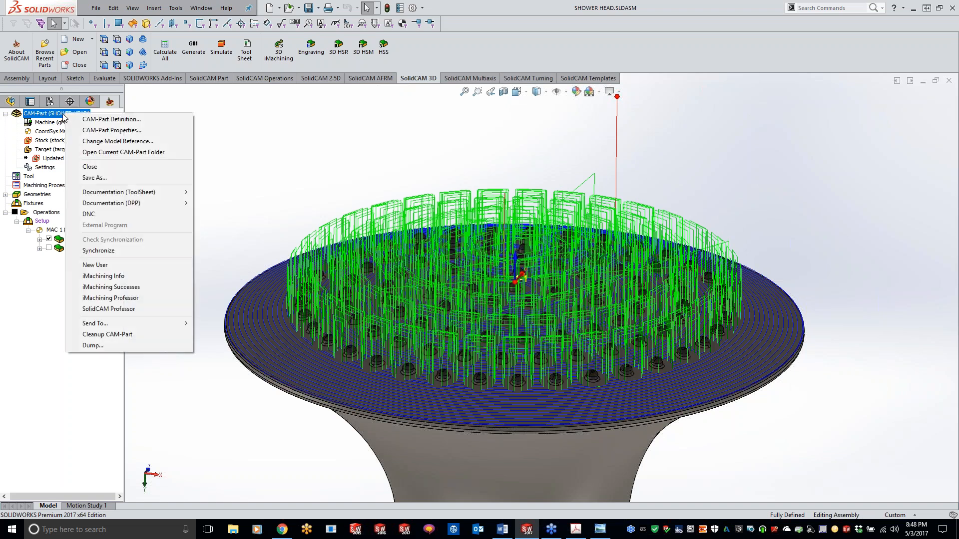
left_click(79, 167)
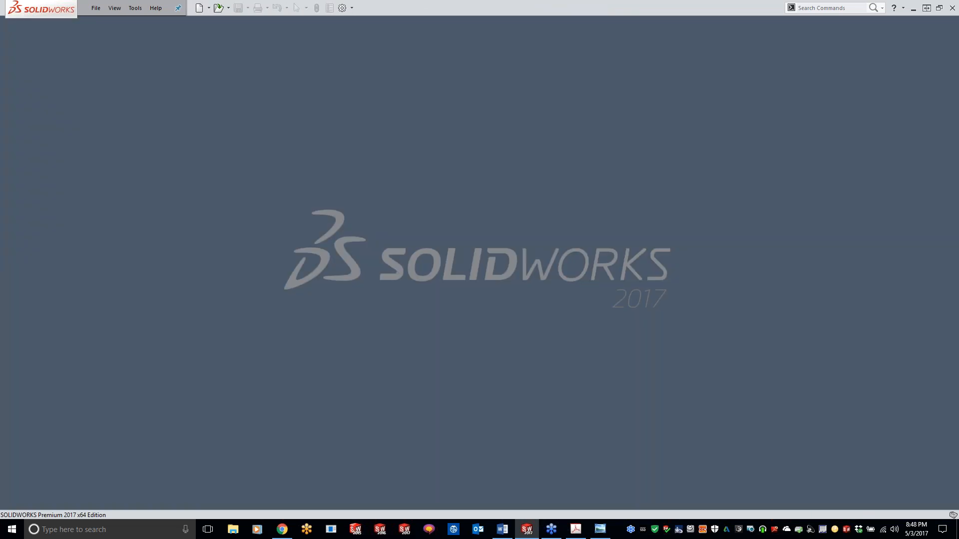
left_click(135, 8)
mouse_move(163, 47)
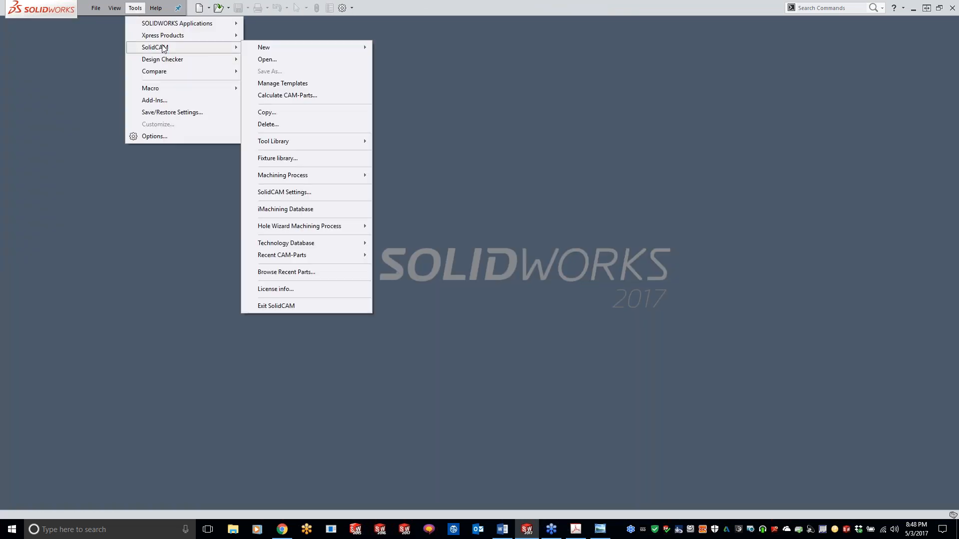
mouse_move(327, 257)
left_click(389, 268)
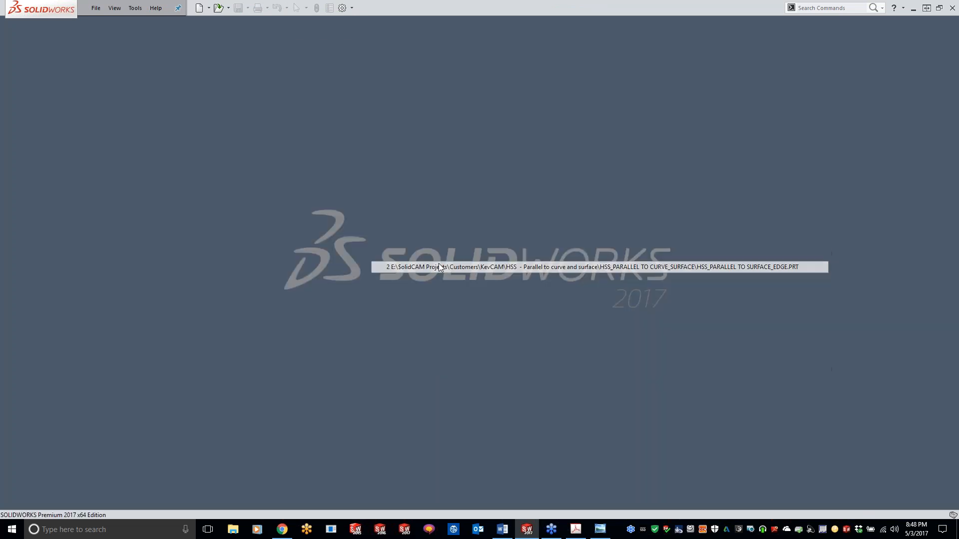
left_click(446, 131)
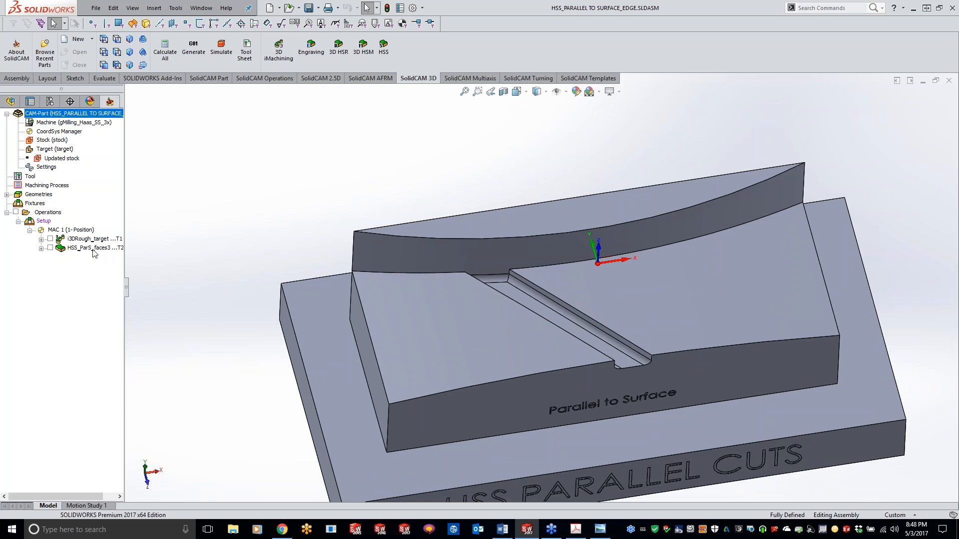
Open the HSS_ParS_faces3 operation for editing
right_click(94, 253)
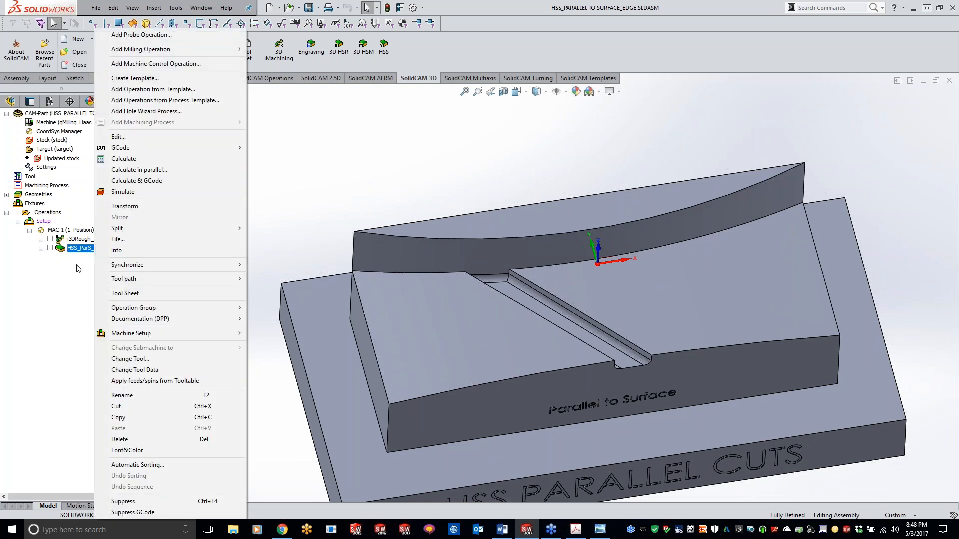
double_click(81, 249)
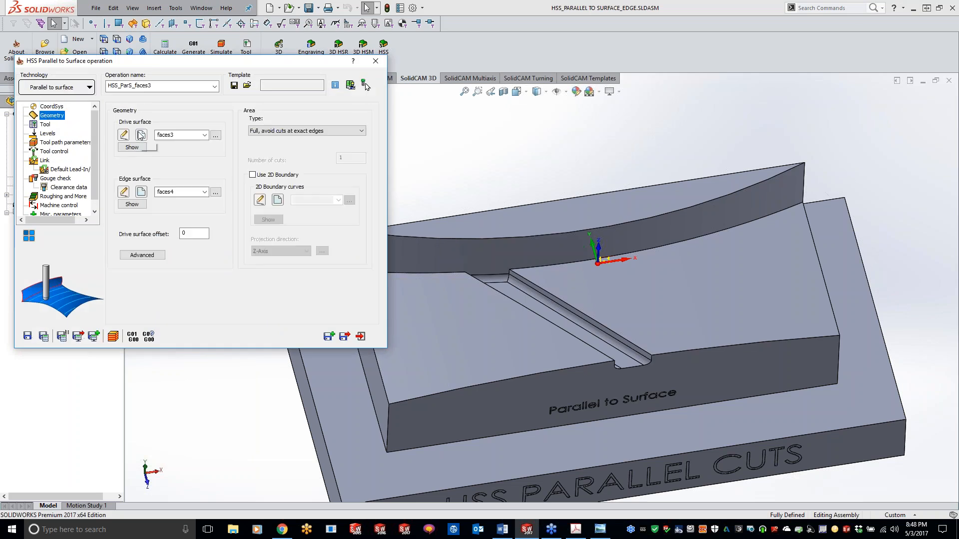
Try to define a new drive surface by CAD selection of the Boss-Extrude3 feature, checking which faces it picks up
left_click(142, 134)
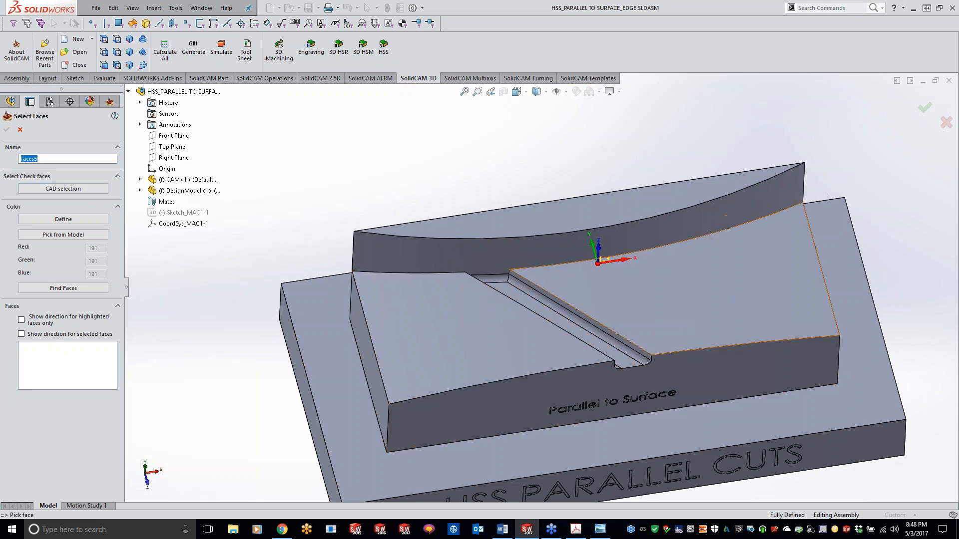
left_click(55, 189)
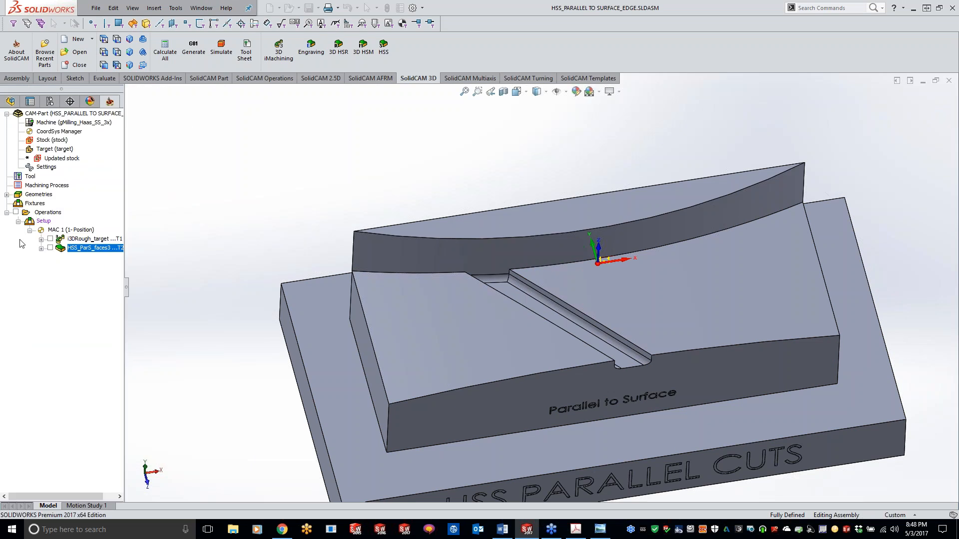
left_click(140, 192)
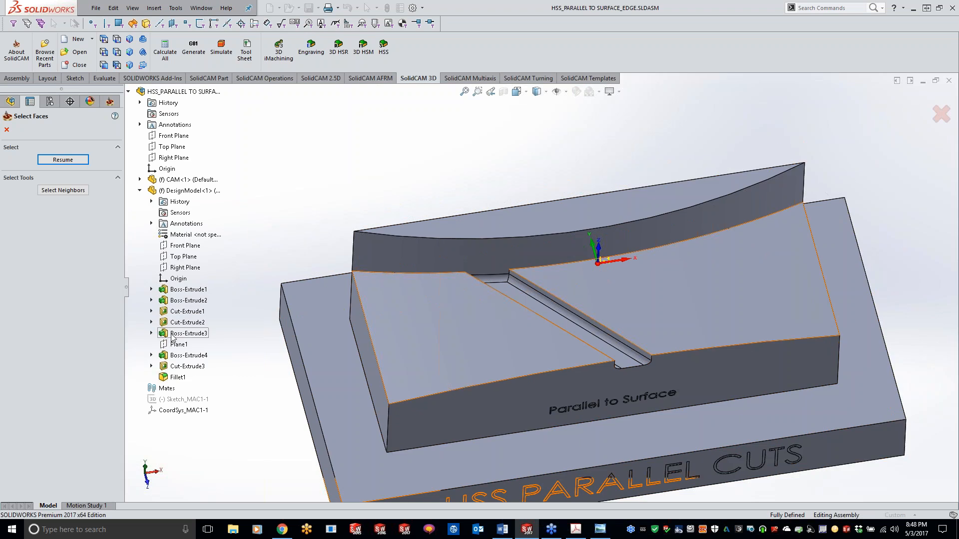
left_click(186, 333)
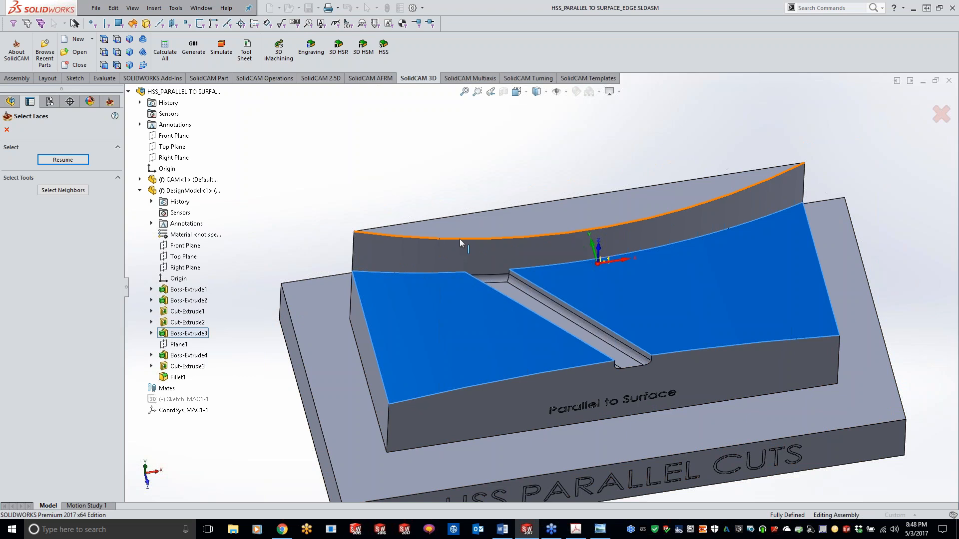
left_click(70, 160)
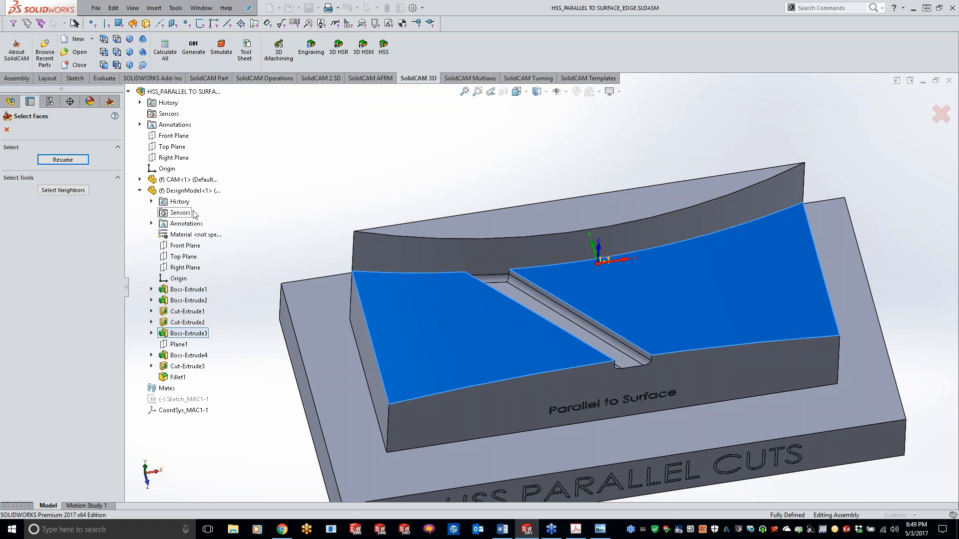
left_click(63, 160)
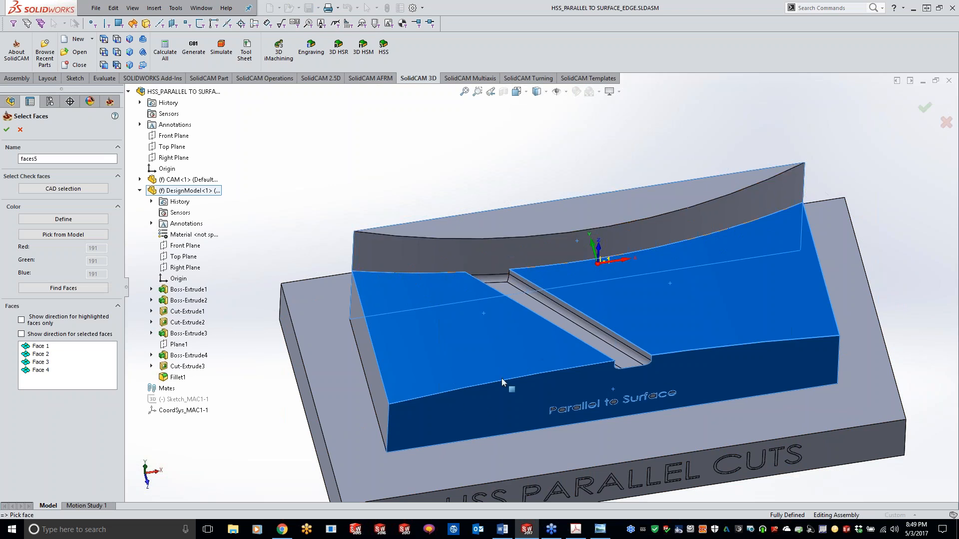
middle_click_drag(559, 402, 634, 280)
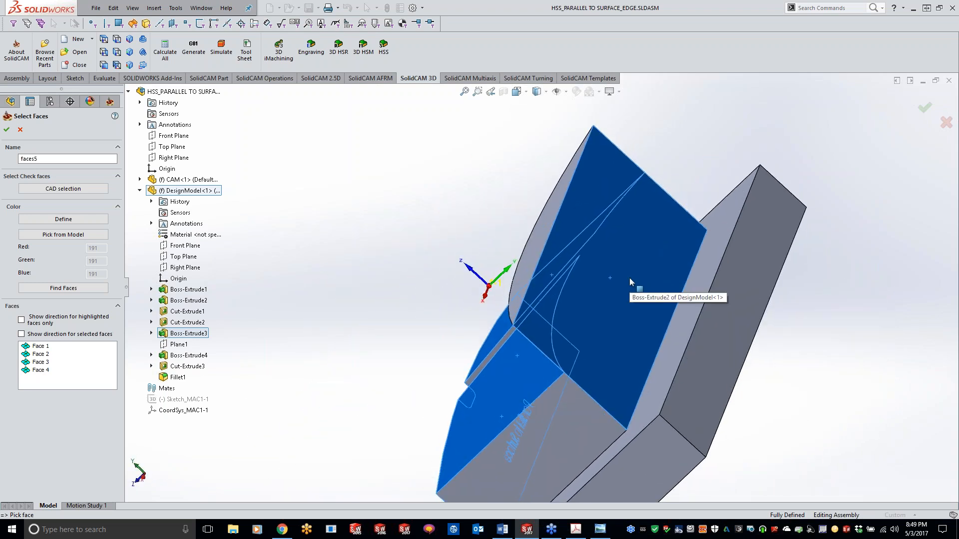
middle_click_drag(389, 272, 348, 256)
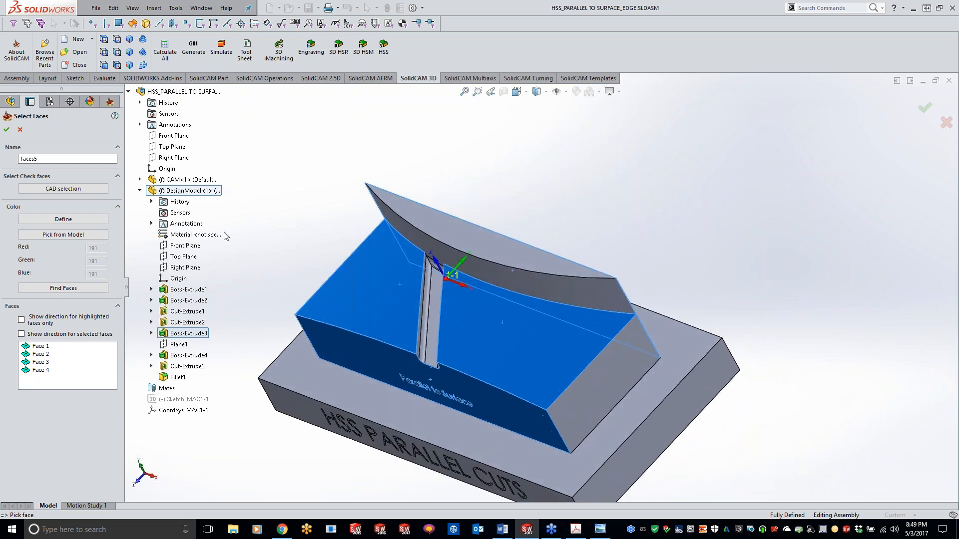
left_click(7, 130)
left_click(142, 135)
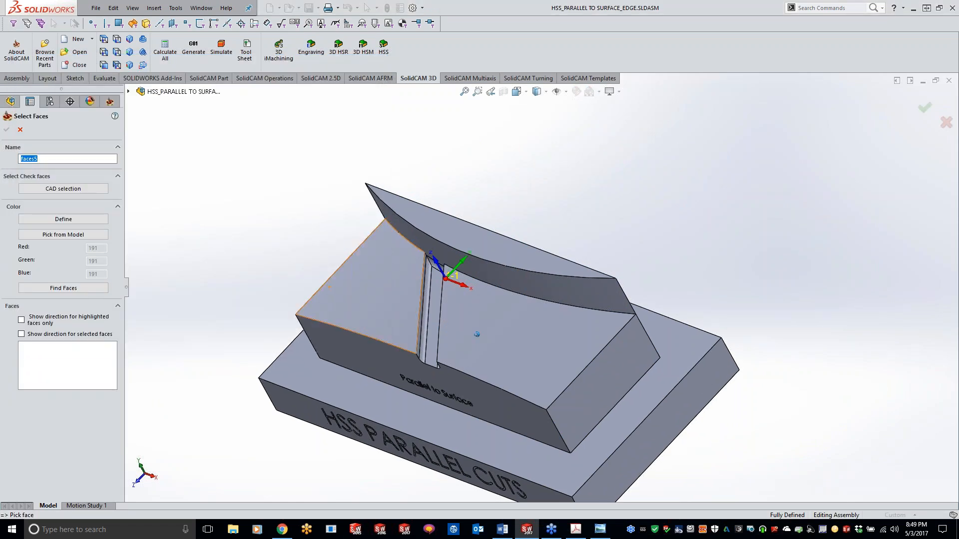
scroll(430, 299, "down", 3)
middle_click_drag(454, 271, 495, 414)
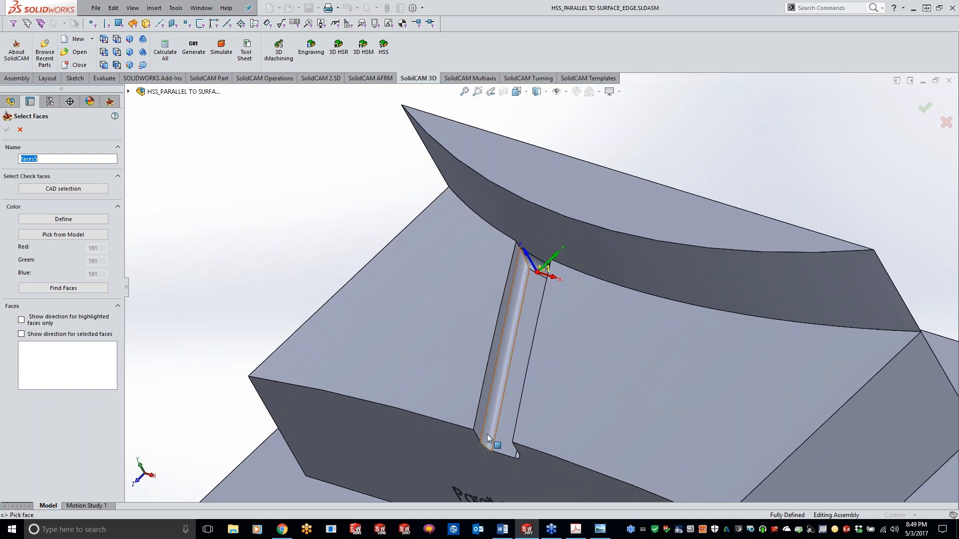
left_click(65, 188)
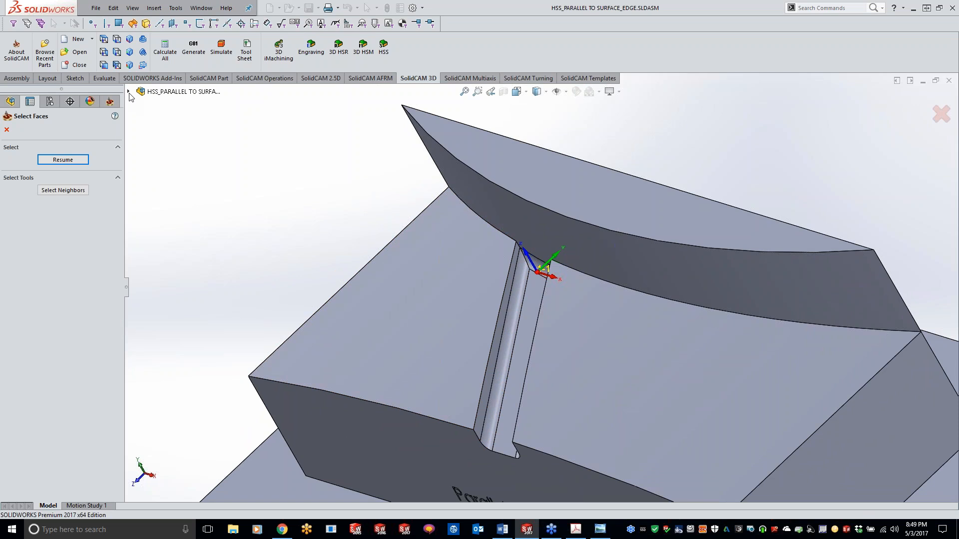
left_click(129, 92)
left_click(176, 191)
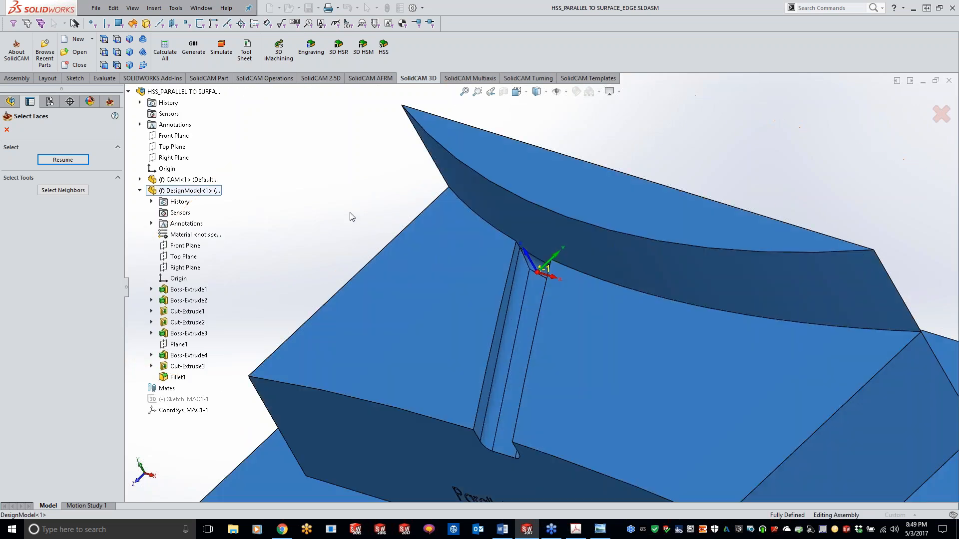
left_click(55, 159)
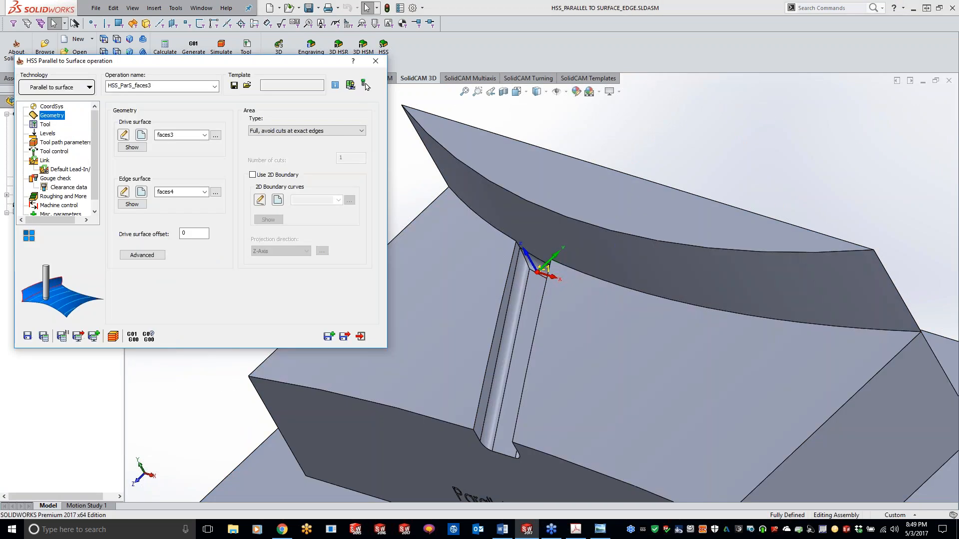
Define a new drive surface geometry named faces5 from all faces of DesignModel using CAD selection
left_click(142, 135)
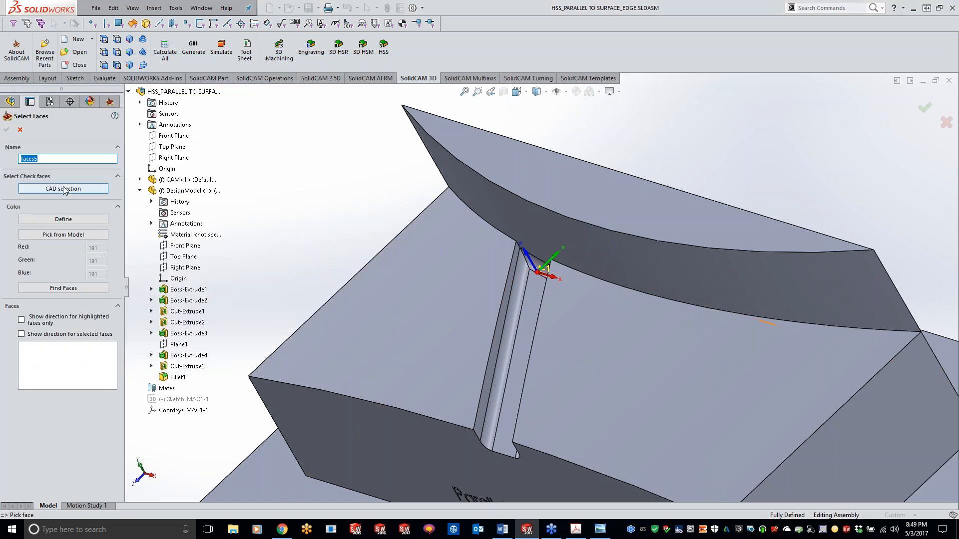
left_click(183, 191)
left_click(73, 160)
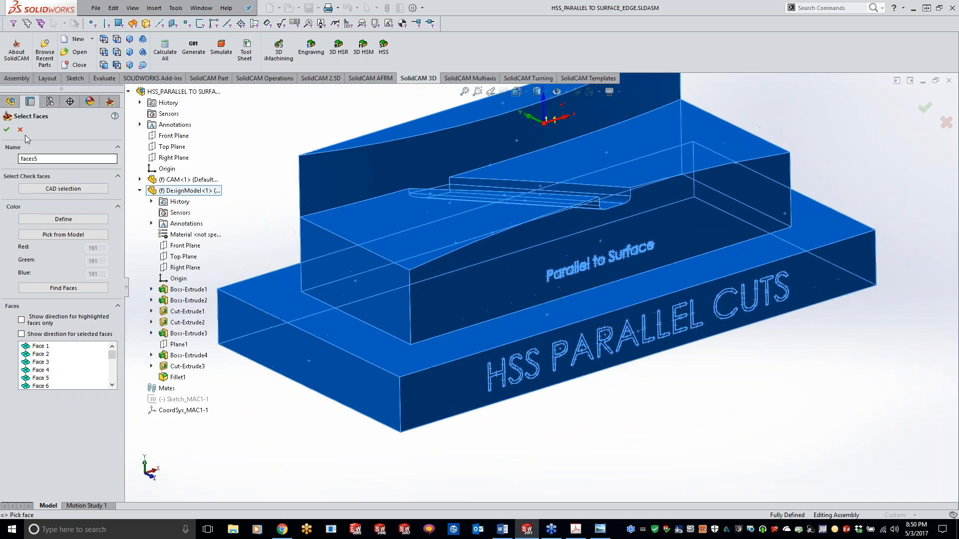
left_click(6, 129)
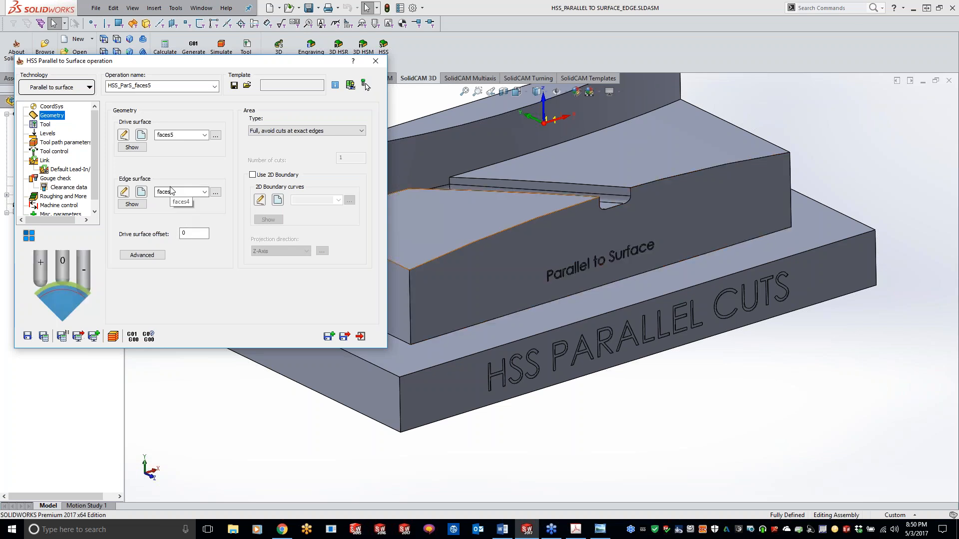
Edit the faces5 drive surface geometry and unselect Face 241 from its face list
left_click(124, 137)
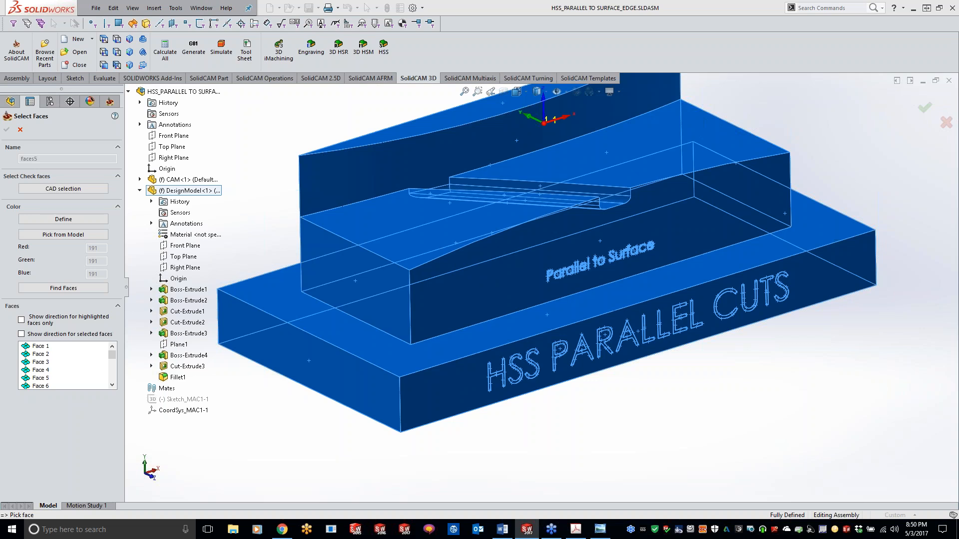
scroll(56, 375, "down", 20)
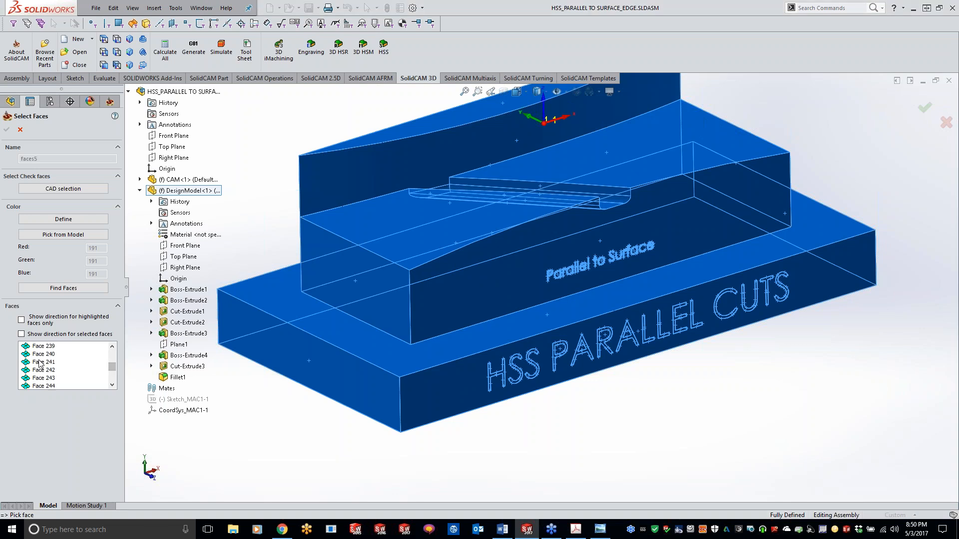
left_click(39, 363)
right_click(38, 363)
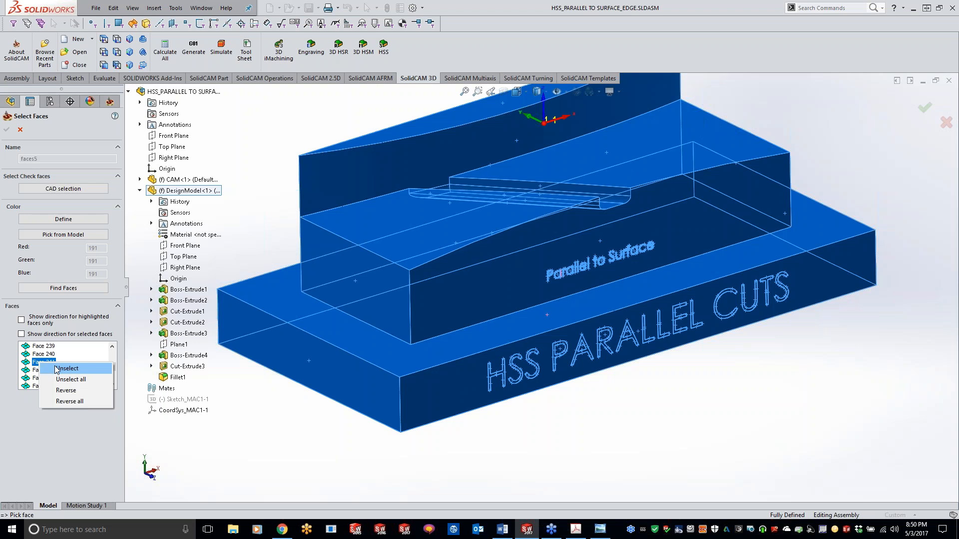
left_click(56, 368)
Examine the faces picked up by faces5 around the "Parallel to Surface" lettering, checking Face 239 and Face 241, and close the selection
left_click(44, 370)
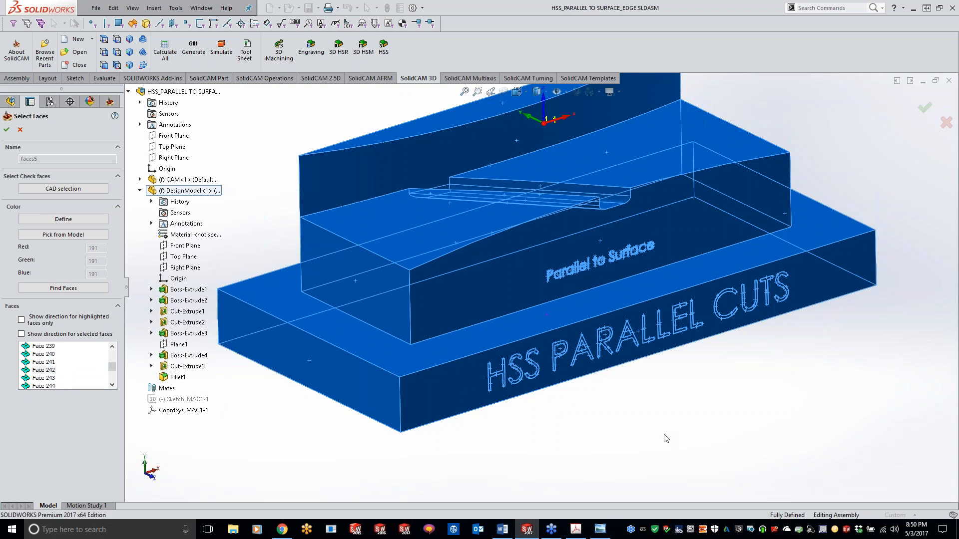
middle_click_drag(664, 359, 586, 329)
scroll(586, 329, "down", 10)
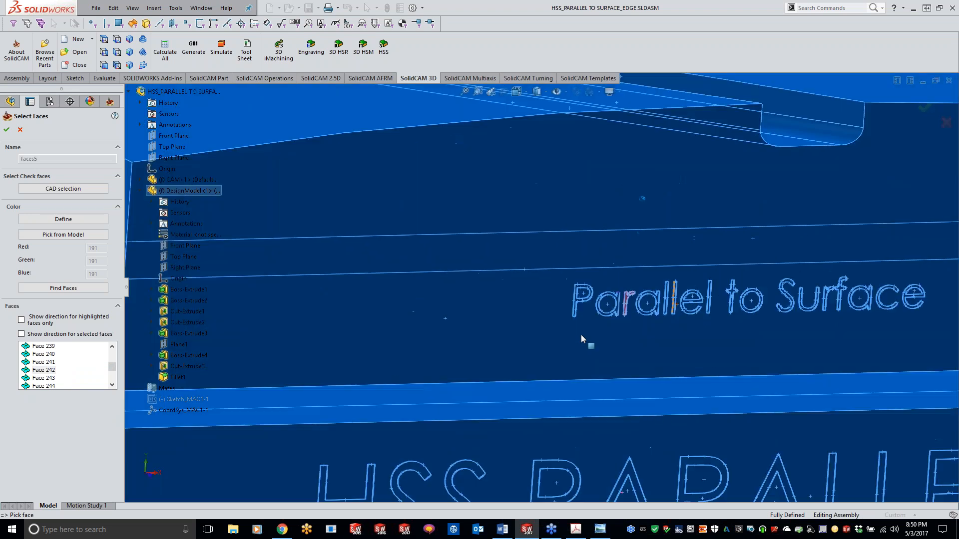
scroll(418, 356, "down", 5)
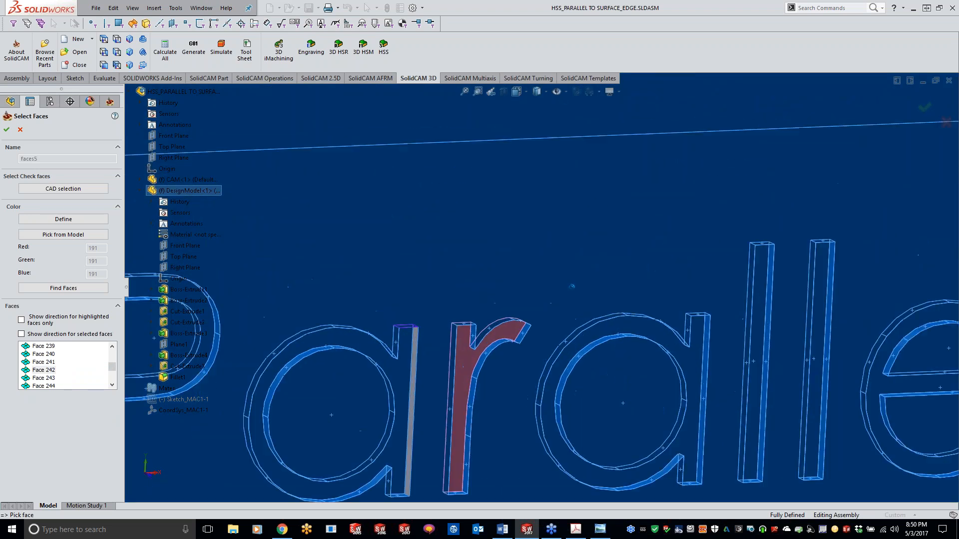
middle_click_drag(494, 401, 435, 341)
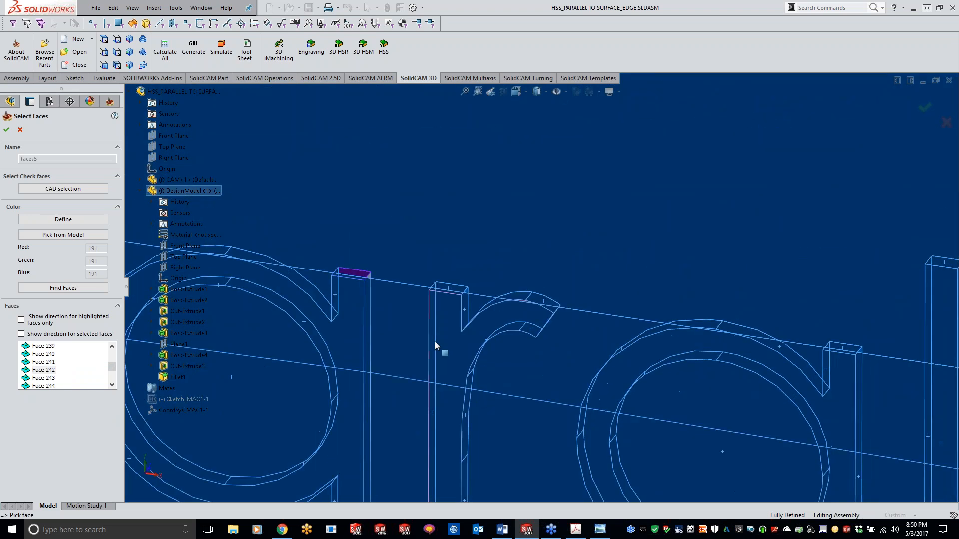
middle_click_drag(370, 293, 420, 332)
middle_click_drag(604, 285, 603, 287)
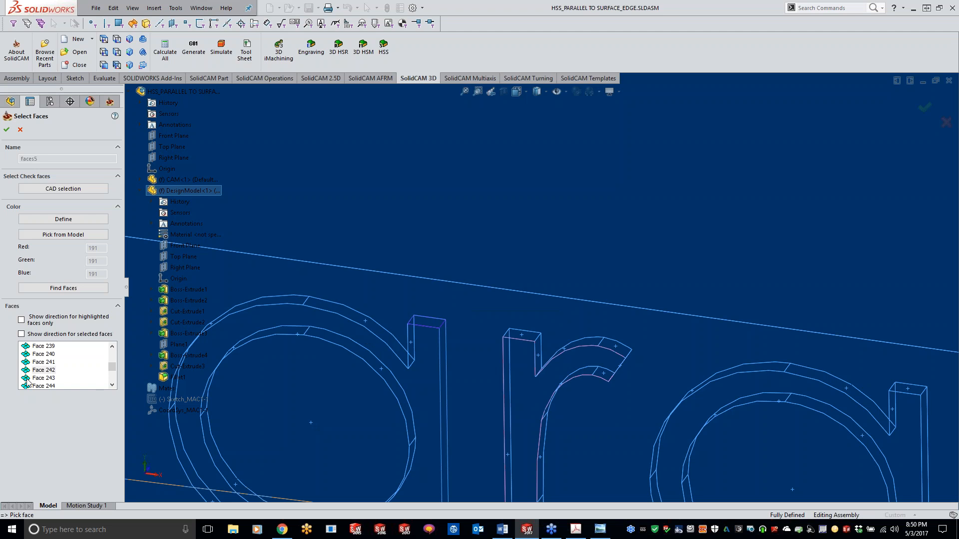
left_click(44, 347)
left_click(44, 363)
scroll(433, 385, "up", 20)
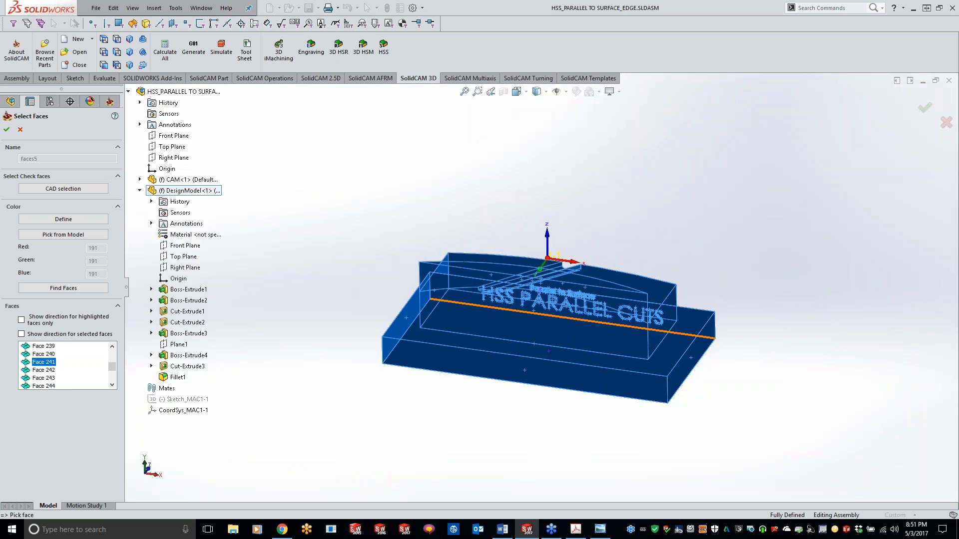
left_click(6, 130)
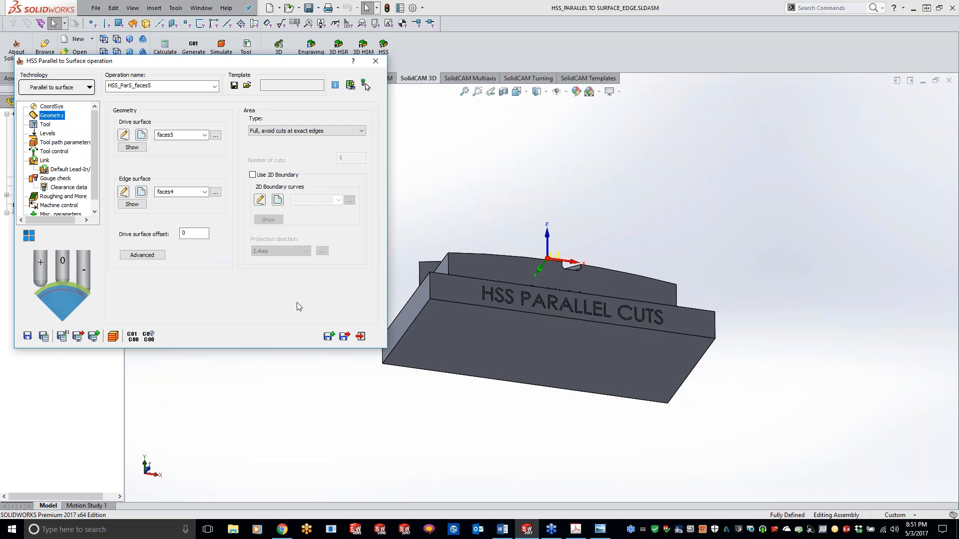
Define a new drive surface geometry named faces6 from the two curved top faces on either side of the diagonal slot
left_click(142, 135)
middle_click_drag(349, 280, 397, 320)
left_click(456, 305)
left_click(698, 290)
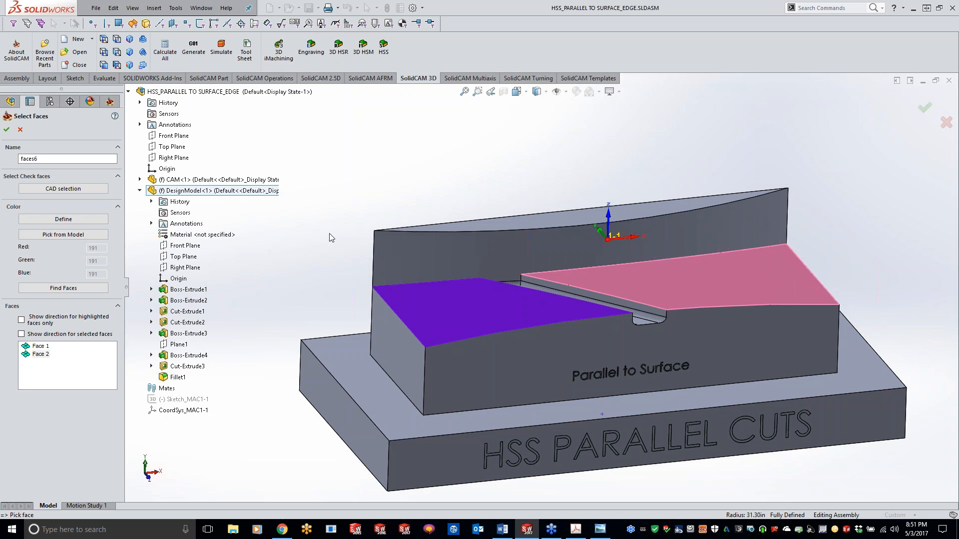
Show the directions of the selected faces, reverse Face 1 and Face 2 so both arrows point downward, and accept faces6
left_click(21, 334)
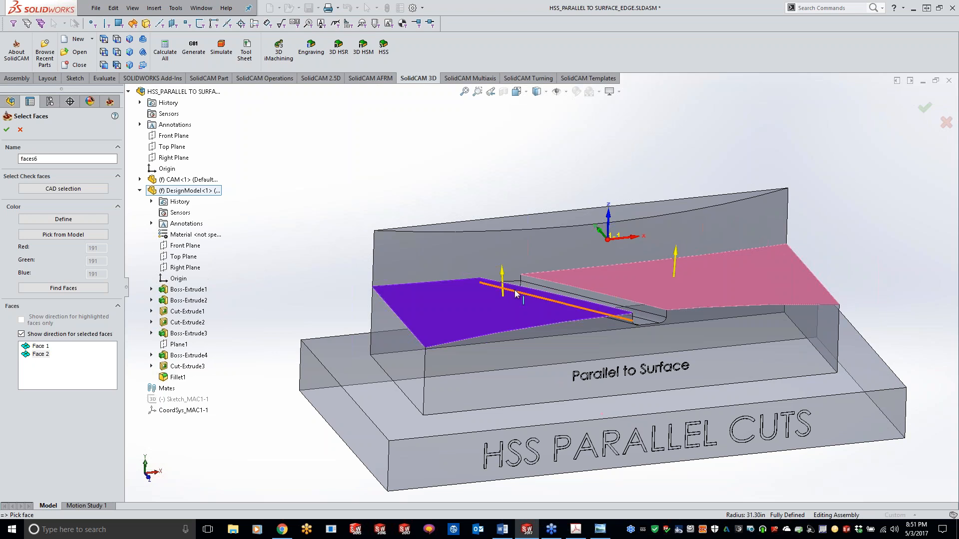
right_click(42, 355)
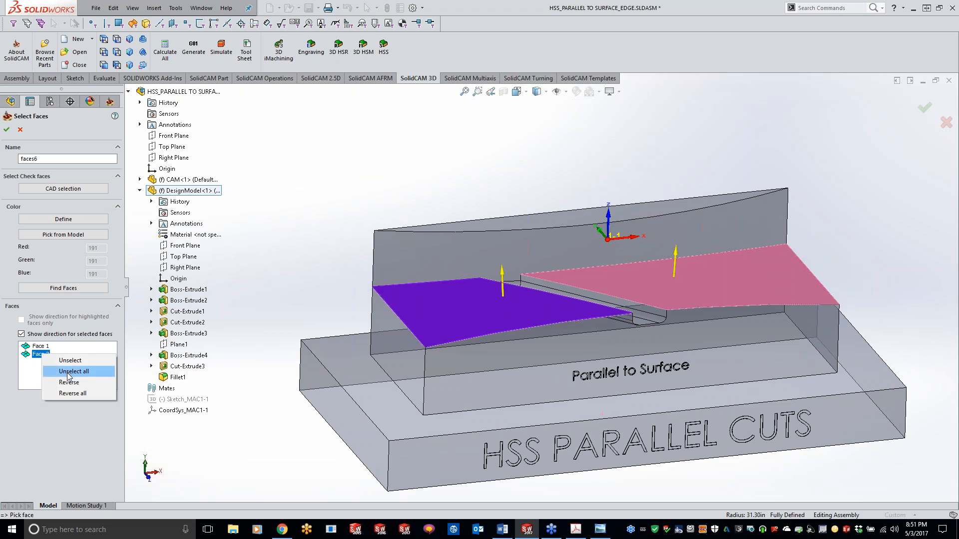
left_click(69, 383)
right_click(39, 348)
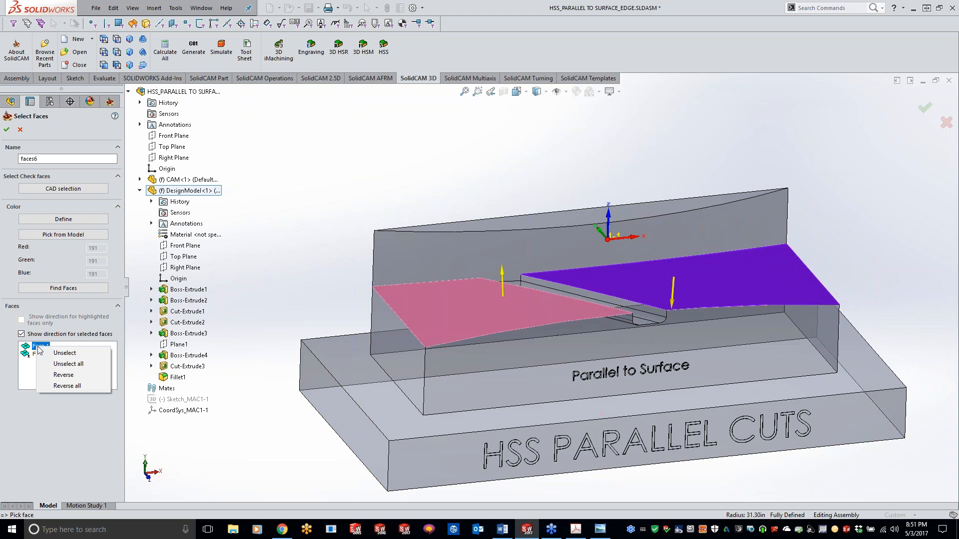
left_click(67, 386)
right_click(45, 348)
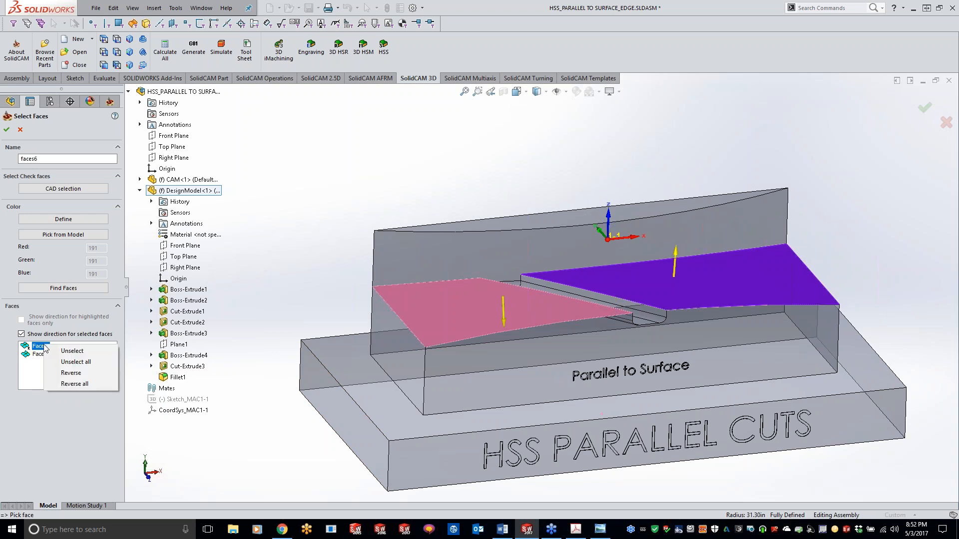
left_click(64, 374)
right_click(43, 350)
left_click(65, 377)
right_click(48, 357)
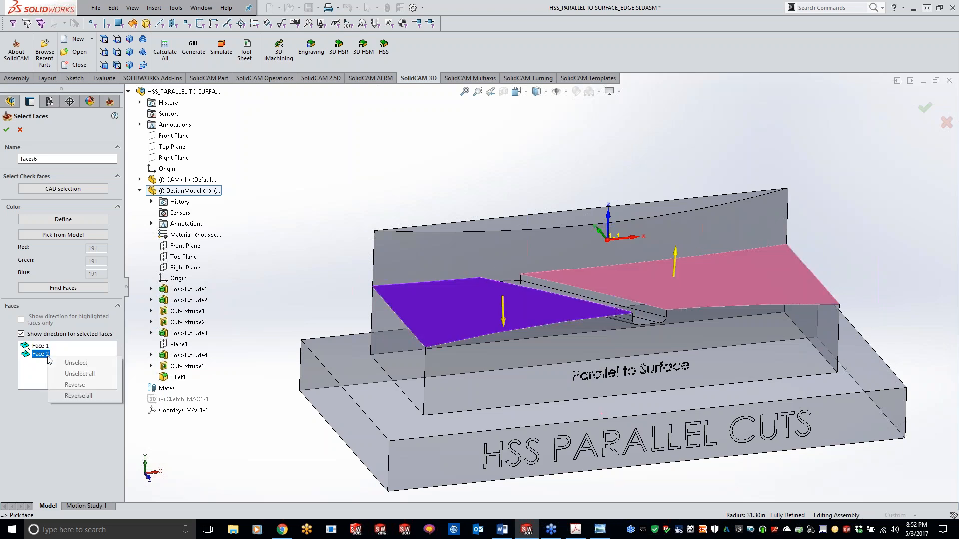
left_click(72, 384)
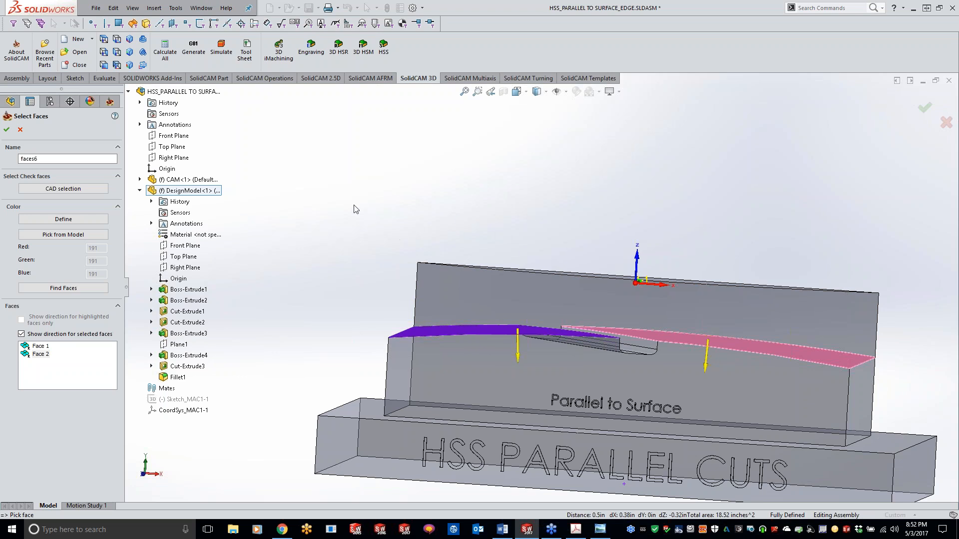
left_click(6, 130)
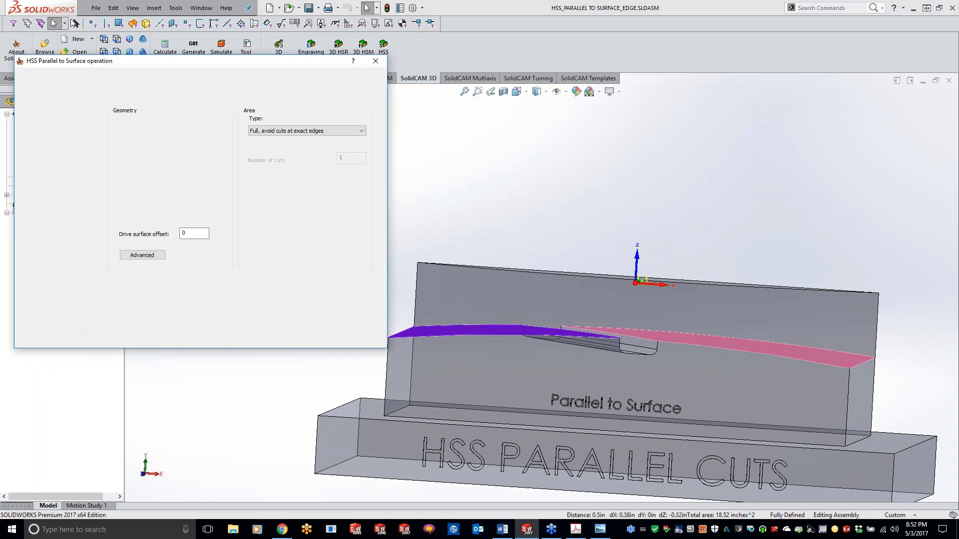
Save and calculate the HSS_ParS_faces6 operation with the downward-facing drive surfaces
left_click(48, 337)
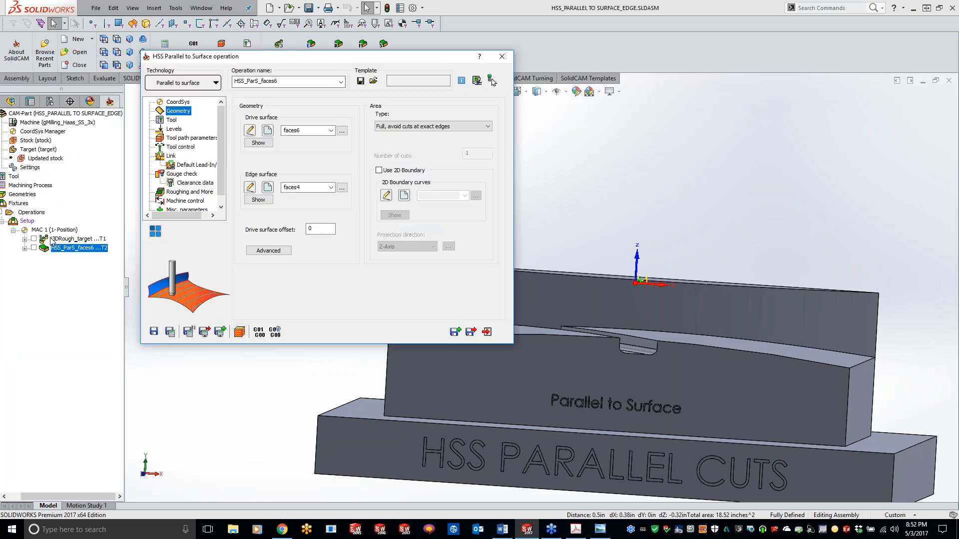
left_click(35, 249)
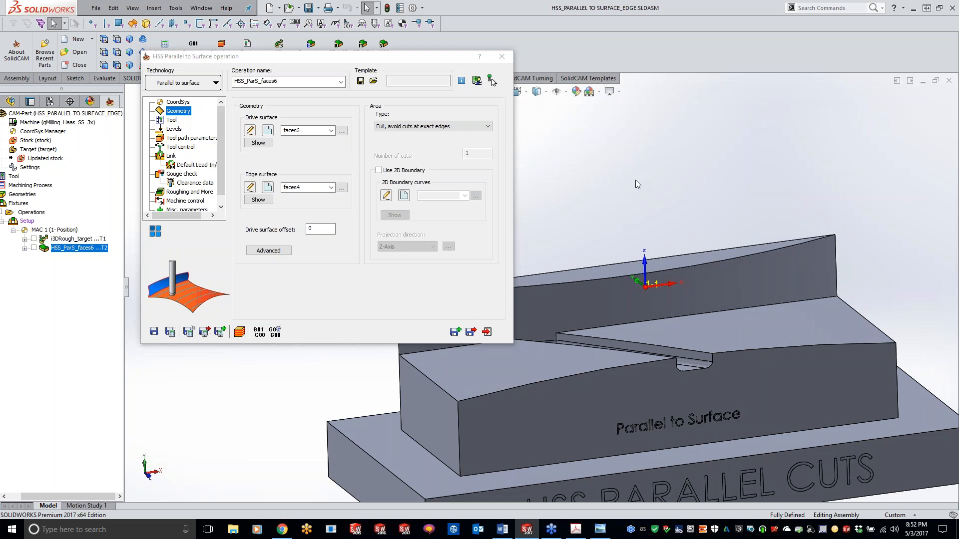
left_click(170, 332)
left_click(341, 131)
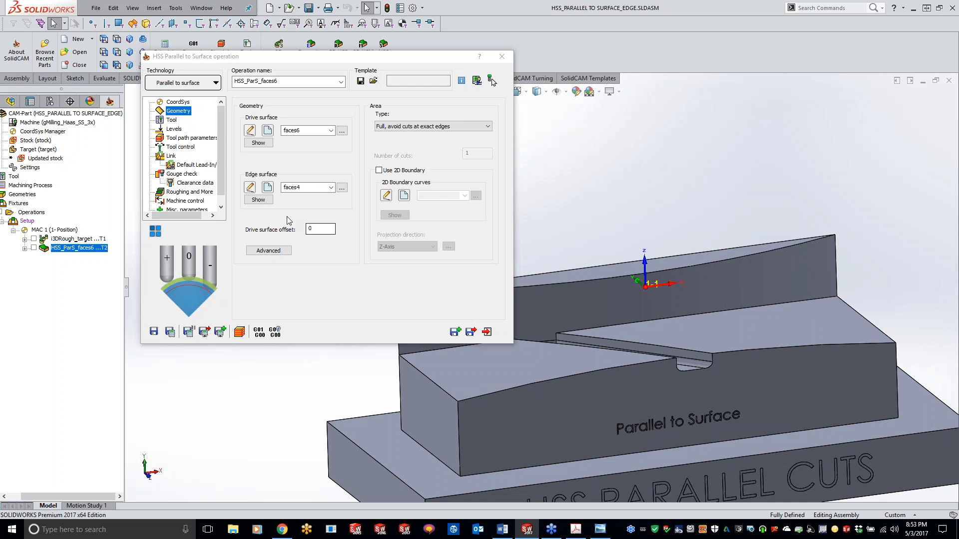
Disable the Gouge 1 check of the operation, and save and recalculate the toolpath
left_click(183, 174)
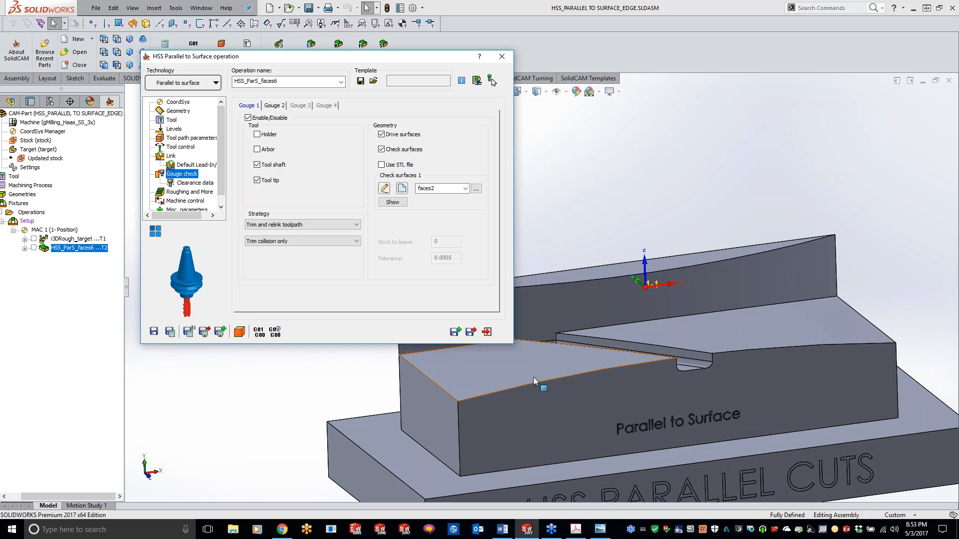
left_click(249, 118)
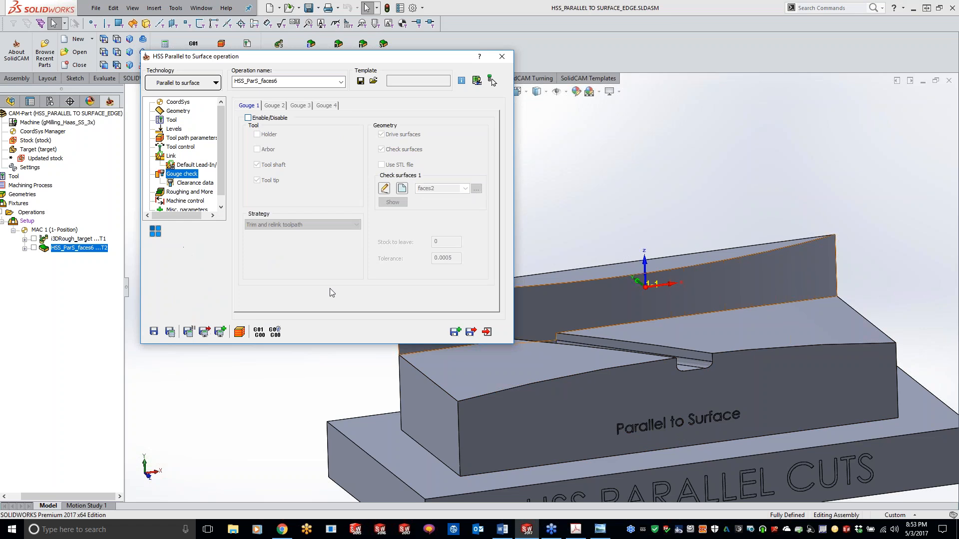
left_click(170, 332)
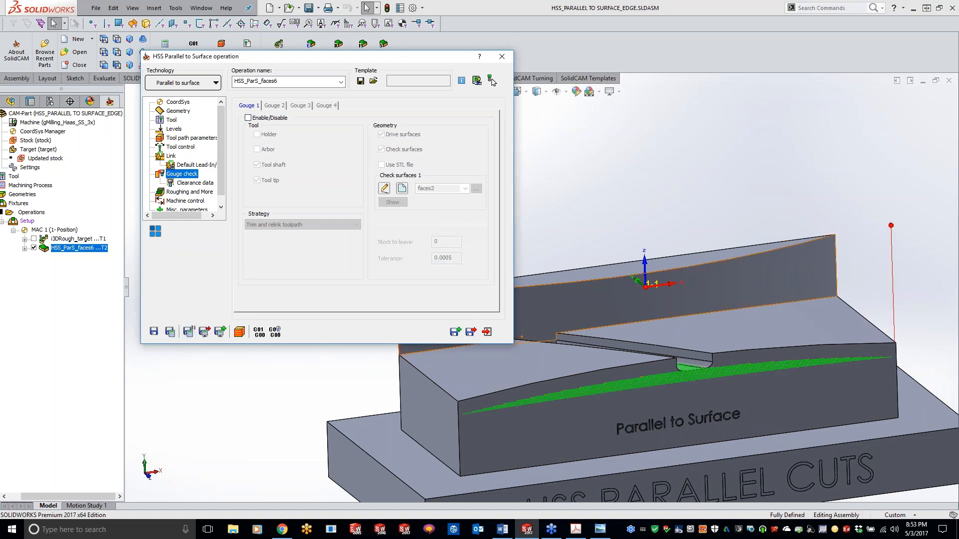
Display the model in wireframe and inspect the height of the toolpath relative to the drive faces
middle_click_drag(689, 325, 706, 338)
left_click(539, 93)
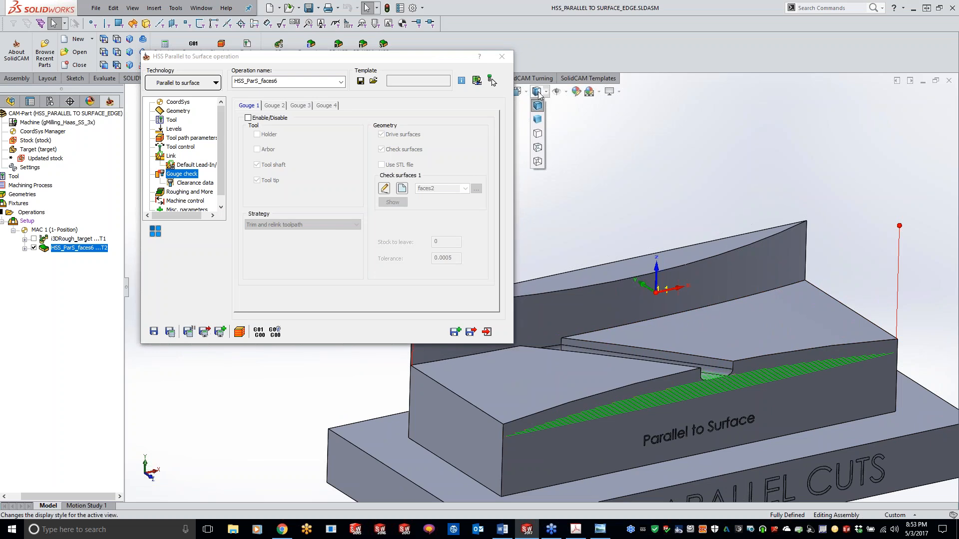
left_click(538, 161)
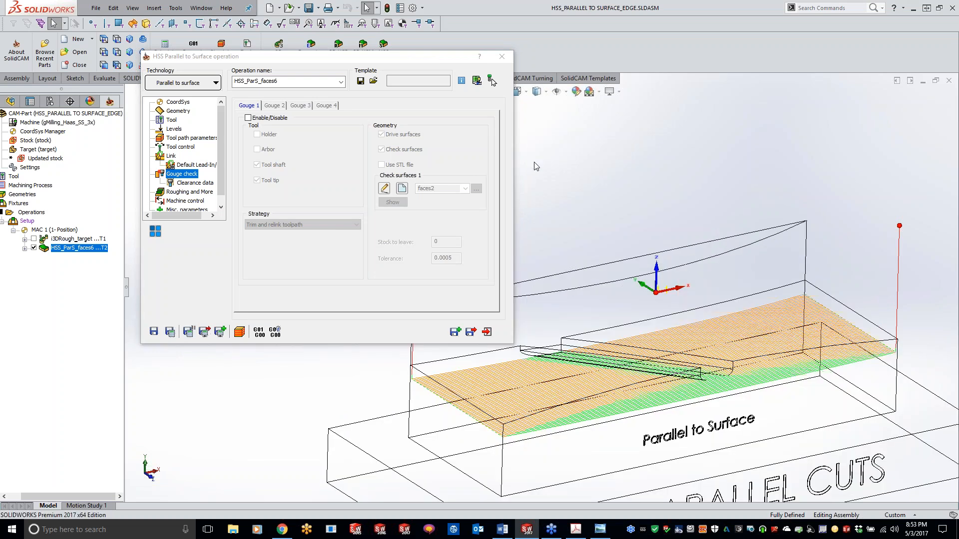
middle_click_drag(625, 328, 650, 265)
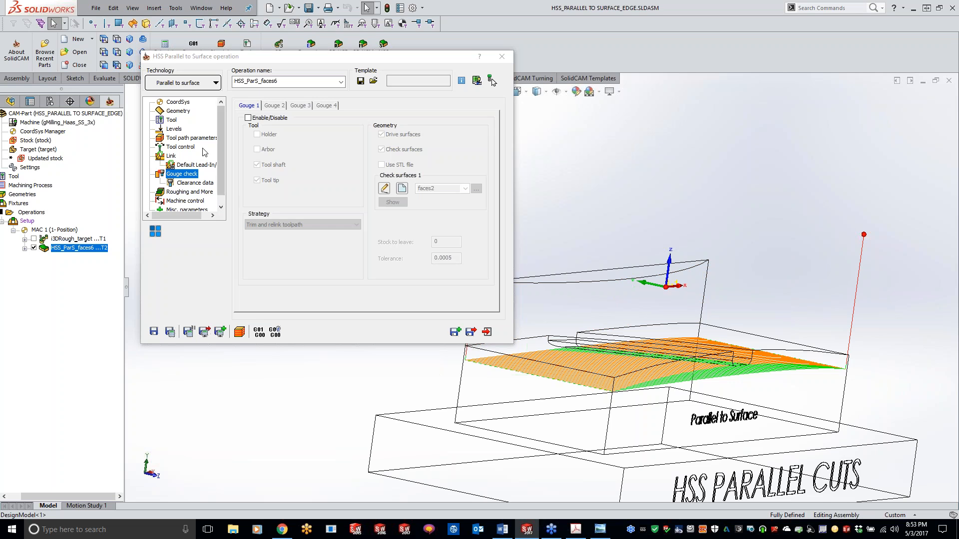
Edit the faces6 drive surface geometry, reverse the direction of all its faces so they point upward, and accept it
left_click(177, 112)
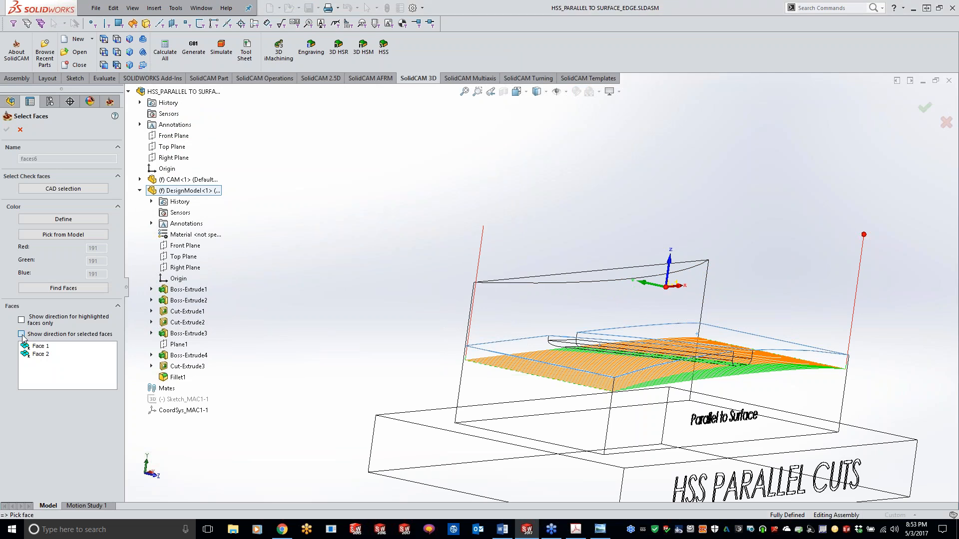
left_click(21, 334)
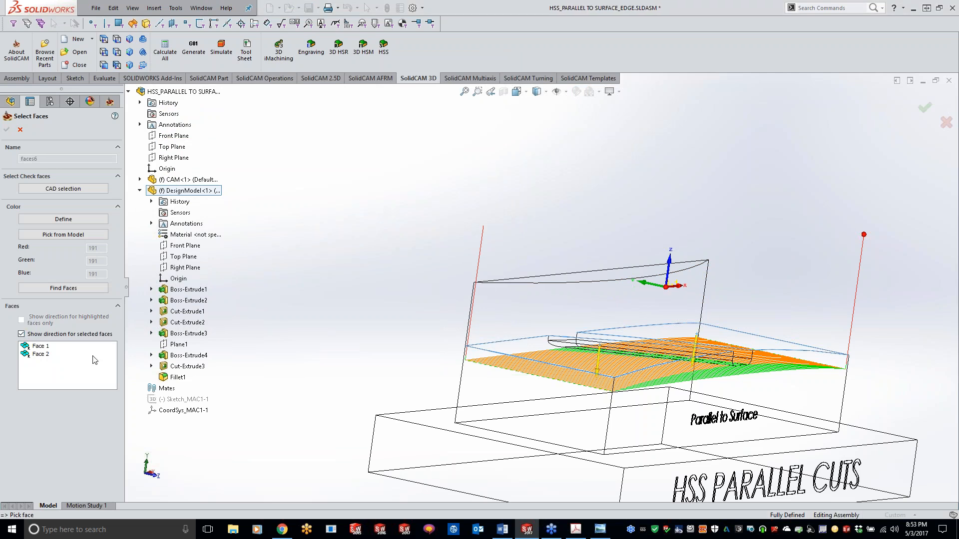
right_click(42, 348)
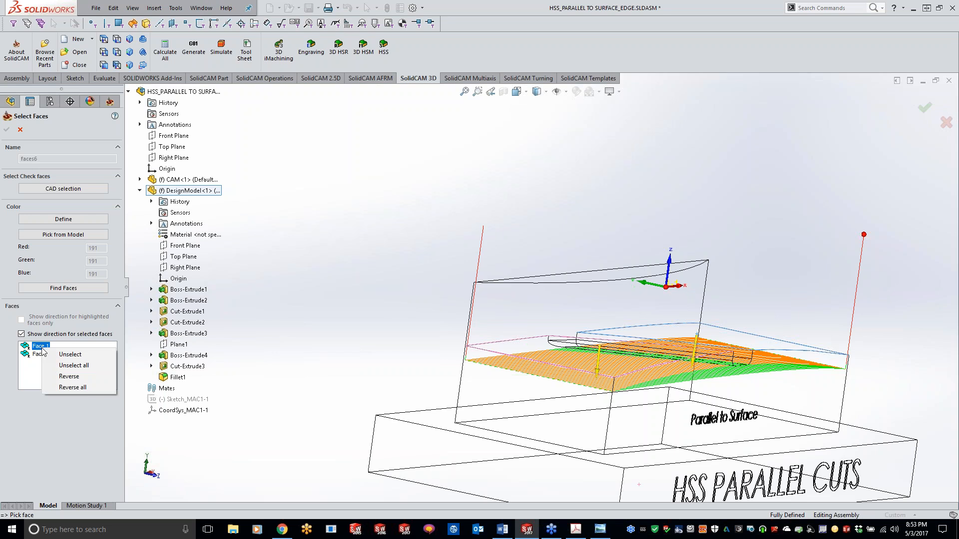
left_click(73, 387)
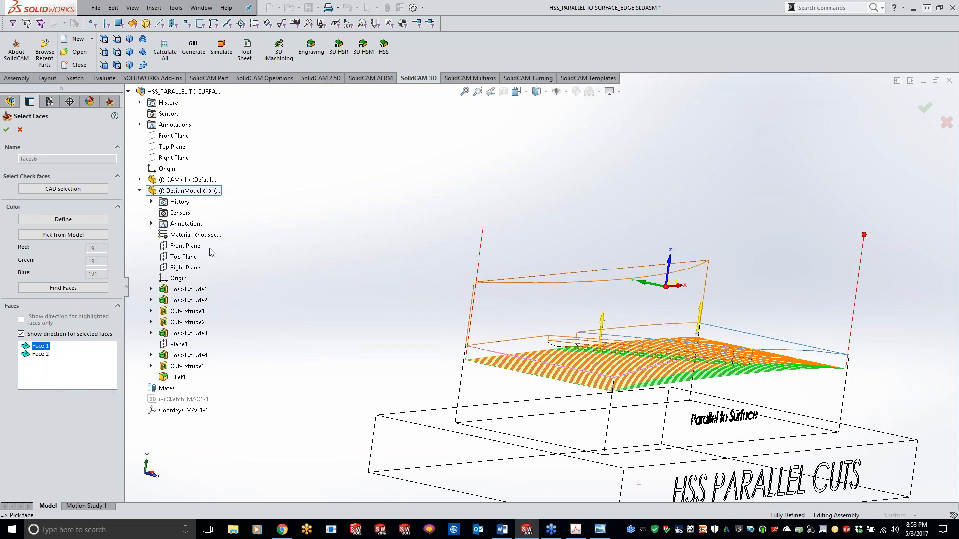
left_click(6, 129)
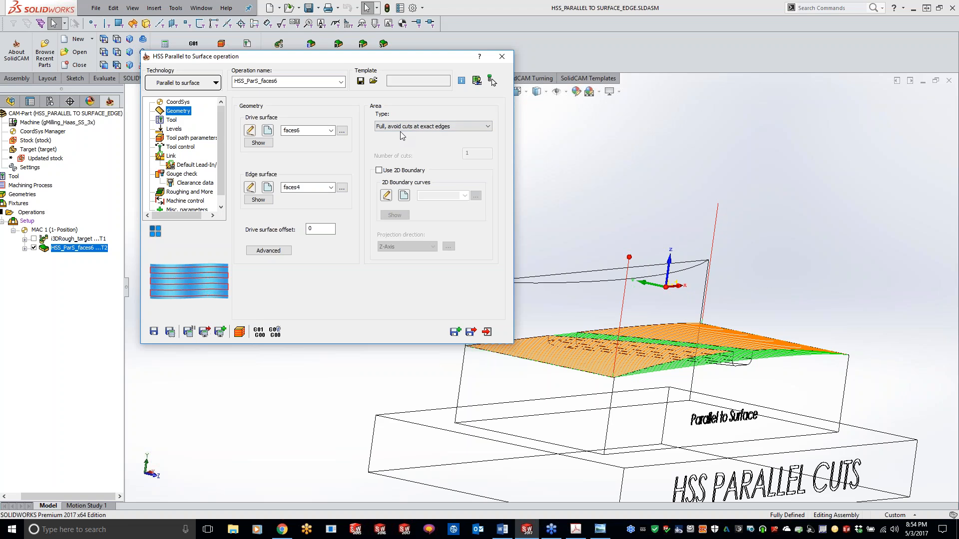
left_click(199, 85)
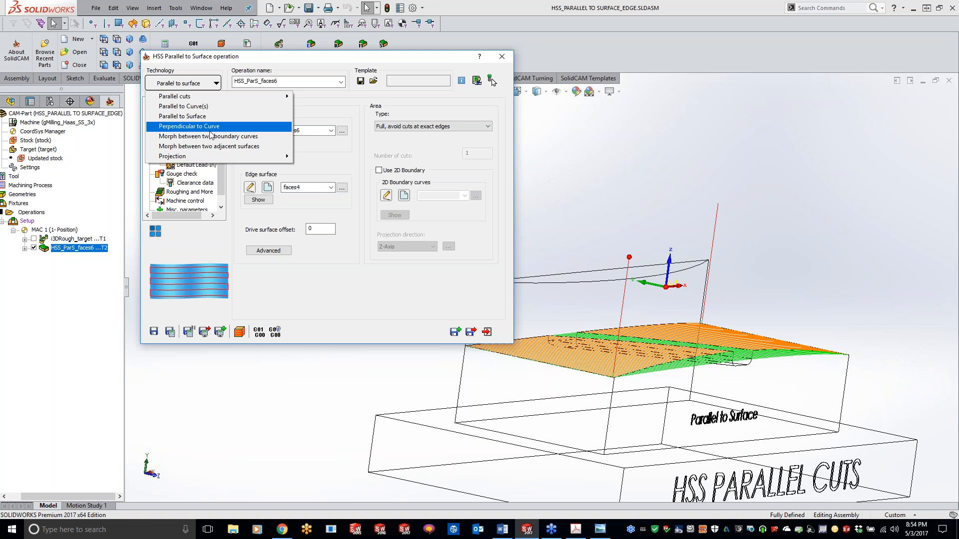
left_click(611, 159)
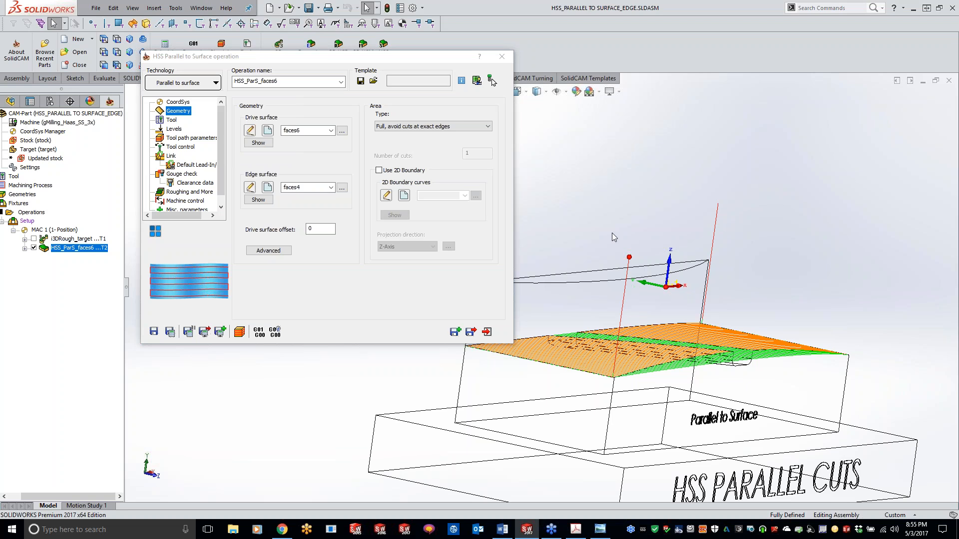
Return the model to shaded display with edges and redisplay the HSS_ParS_faces6 toolpath to view it over the slot
left_click(33, 247)
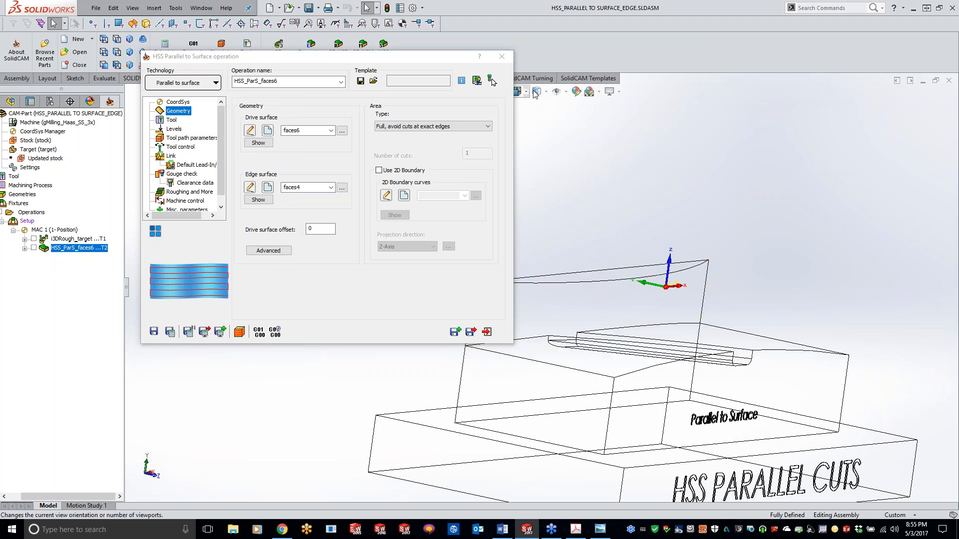
left_click(537, 91)
left_click(539, 108)
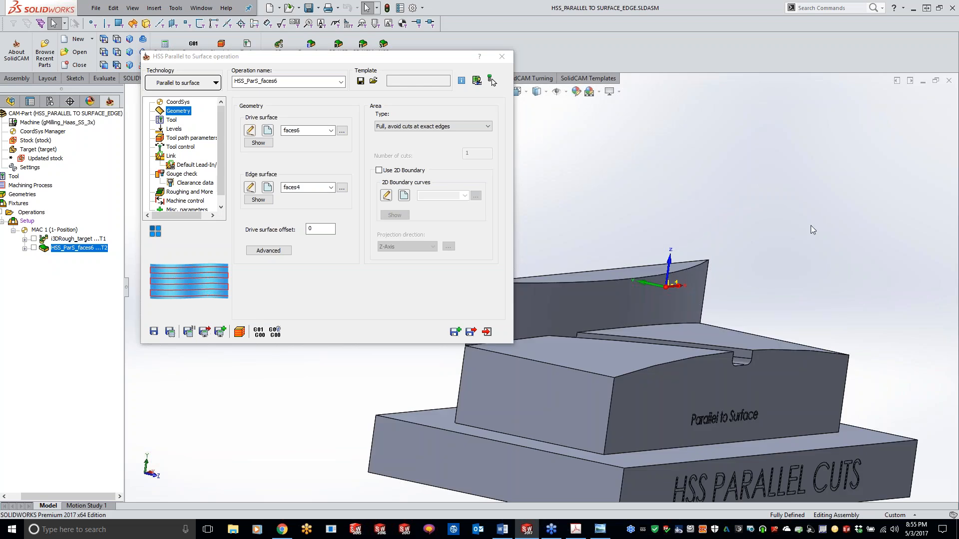
middle_click_drag(785, 280, 724, 305)
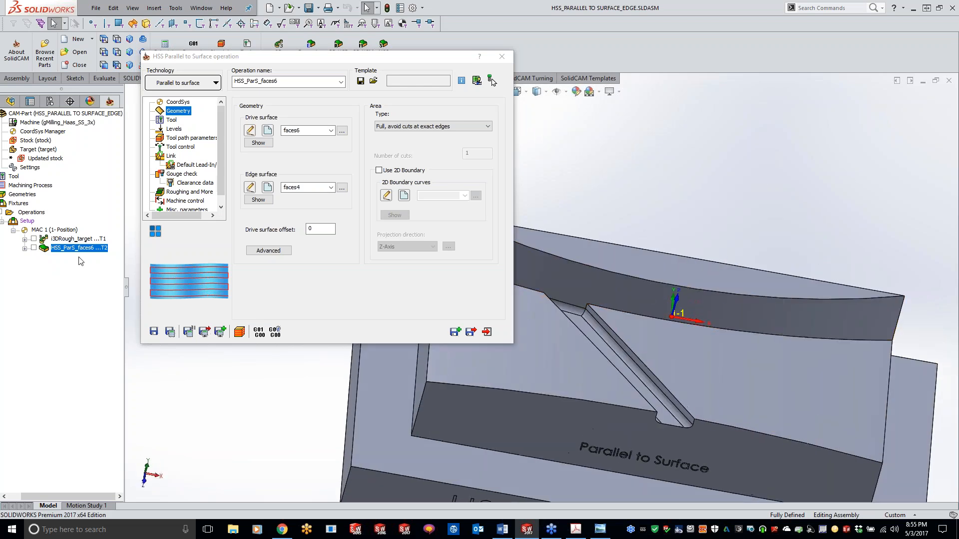
left_click(33, 247)
scroll(682, 292, "up", 5)
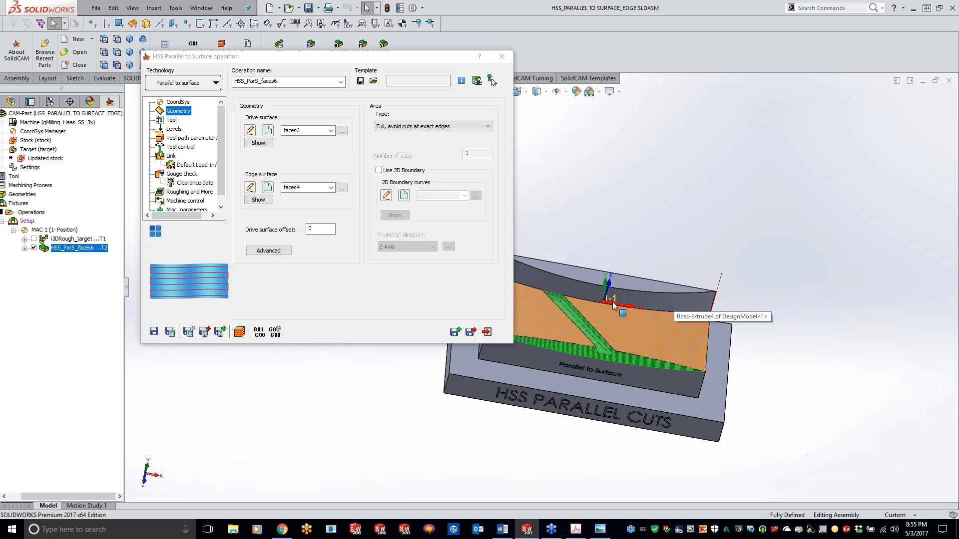
Enable the 2D boundary and start chaining it along the orange drive face's back, outer and front edges on the left side of the slot
scroll(543, 293, "down", 5)
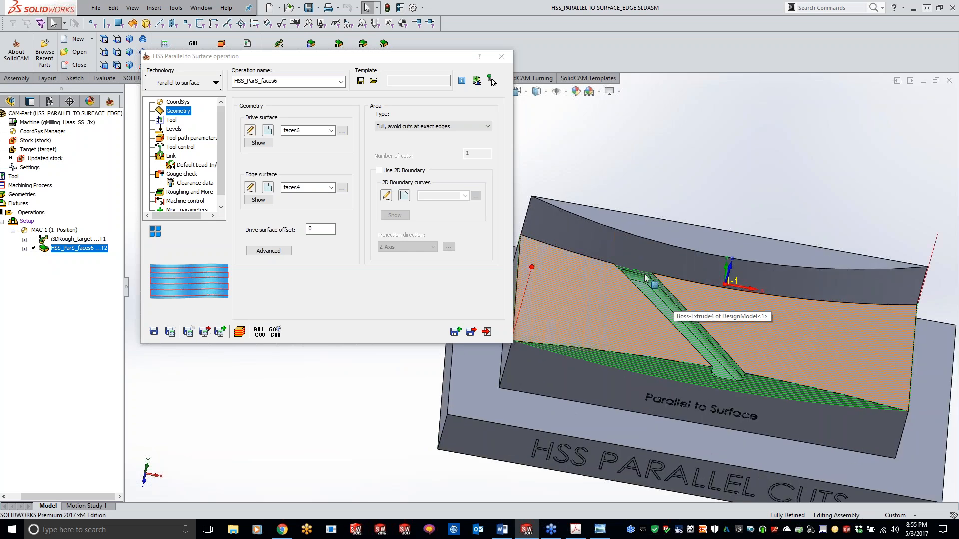
middle_click_drag(672, 340, 657, 374)
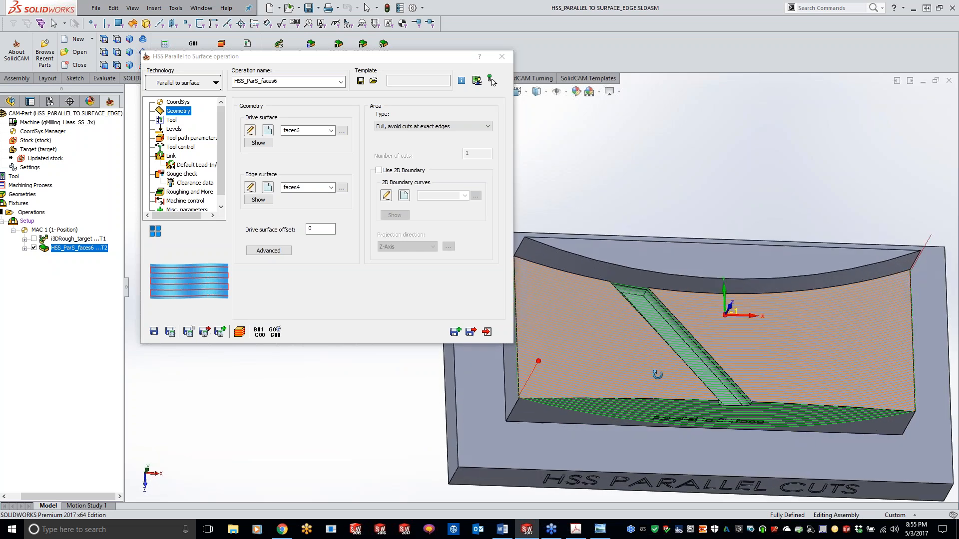
left_click(379, 170)
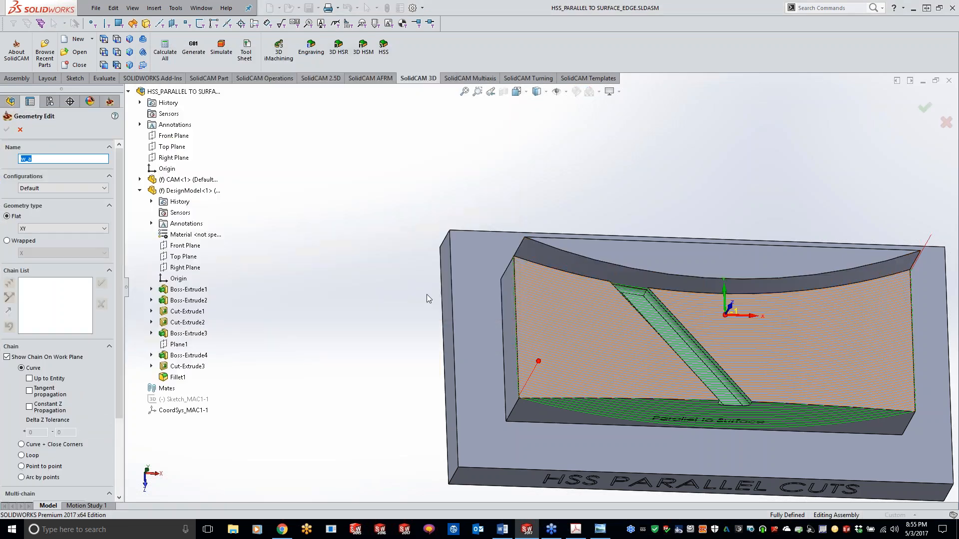
left_click(536, 263)
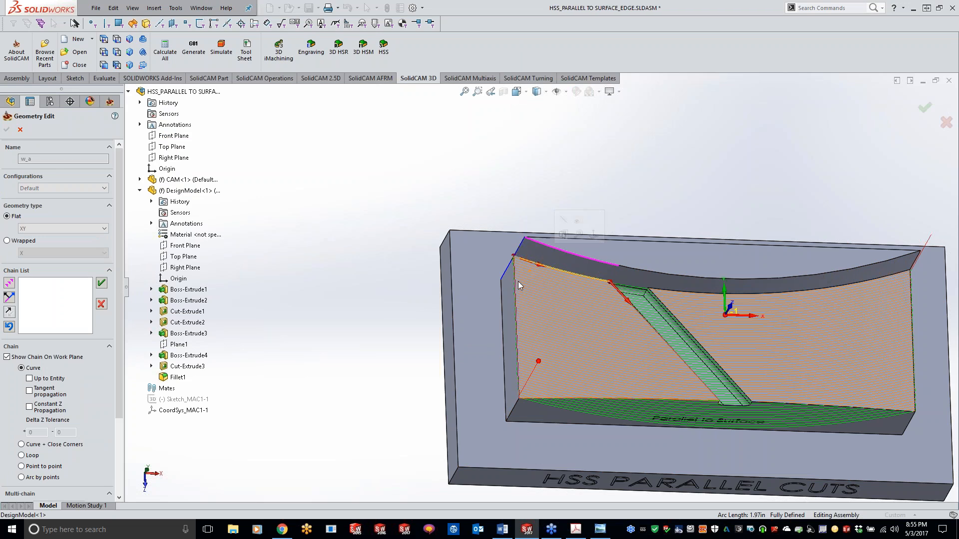
left_click(516, 322)
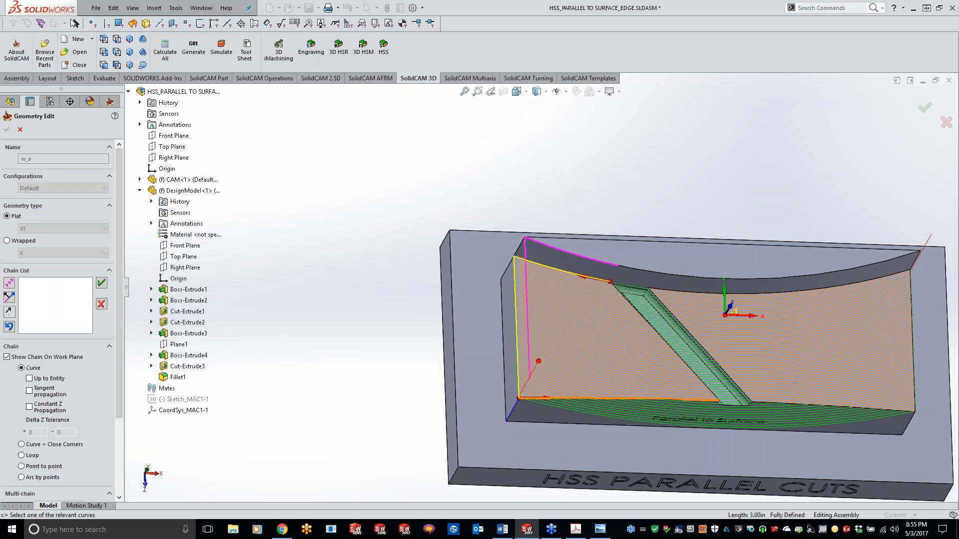
left_click(619, 398)
Bridge the slot's front opening in the boundary chain with a point-to-point segment to the opposite slot corner
scroll(783, 411, "down", 5)
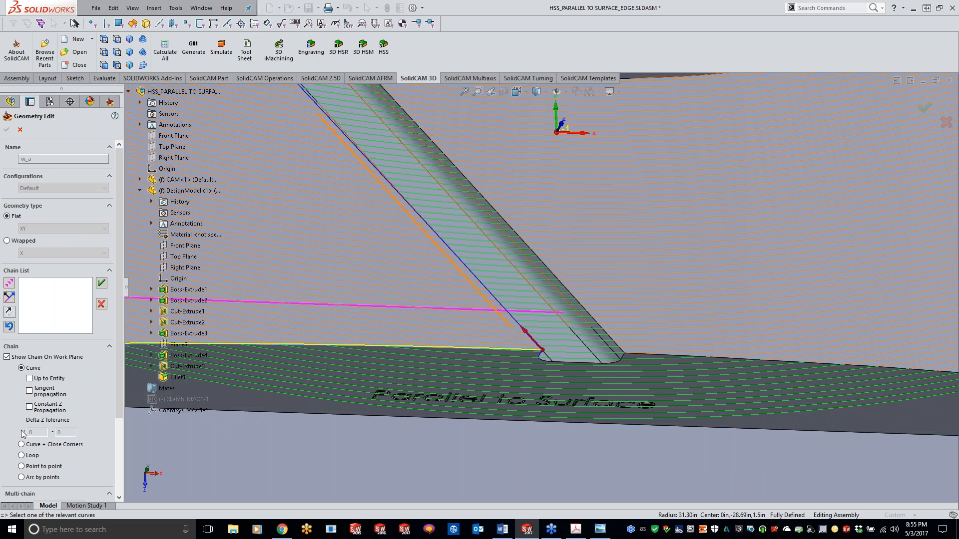
left_click(21, 466)
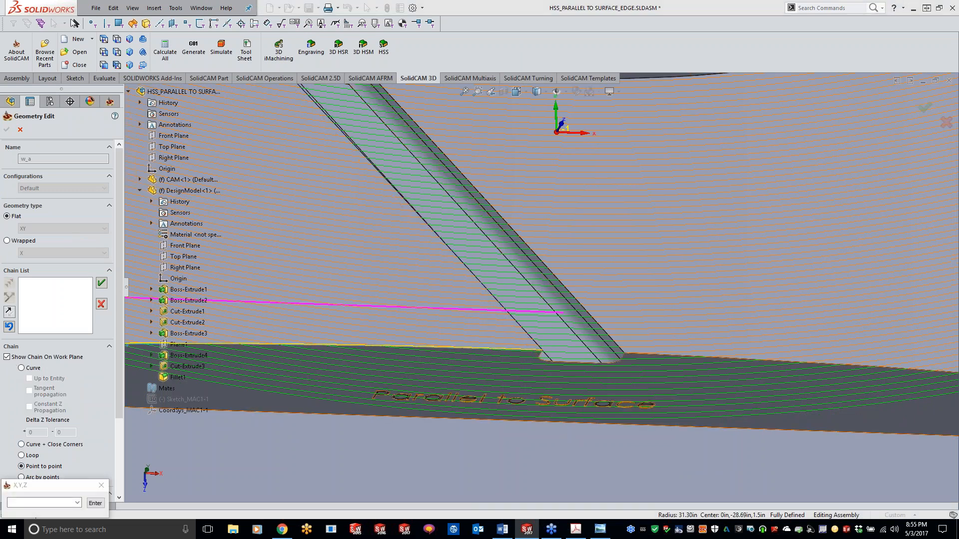
left_click(624, 353)
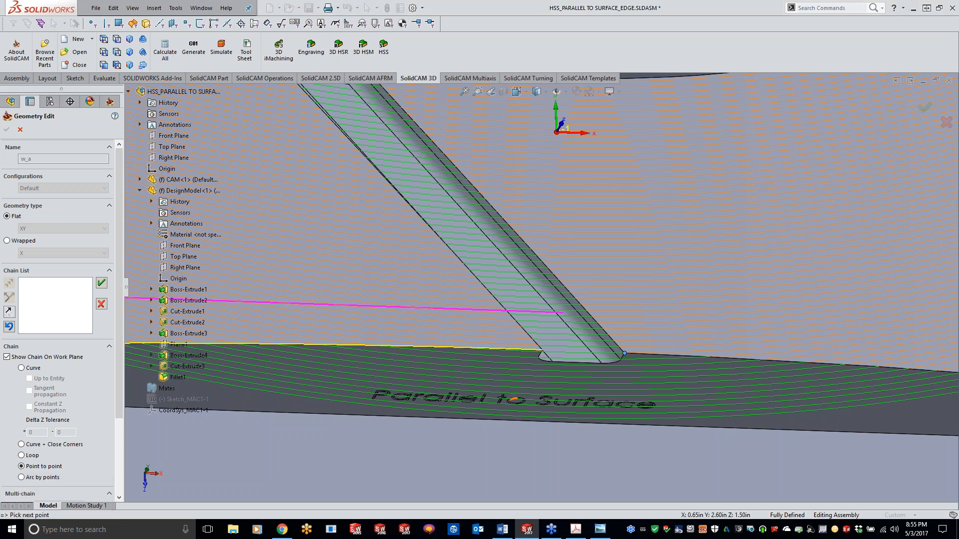
Continue the boundary chain by curve along the front, outer and back edges of the drive face on the right side of the slot
left_click(21, 368)
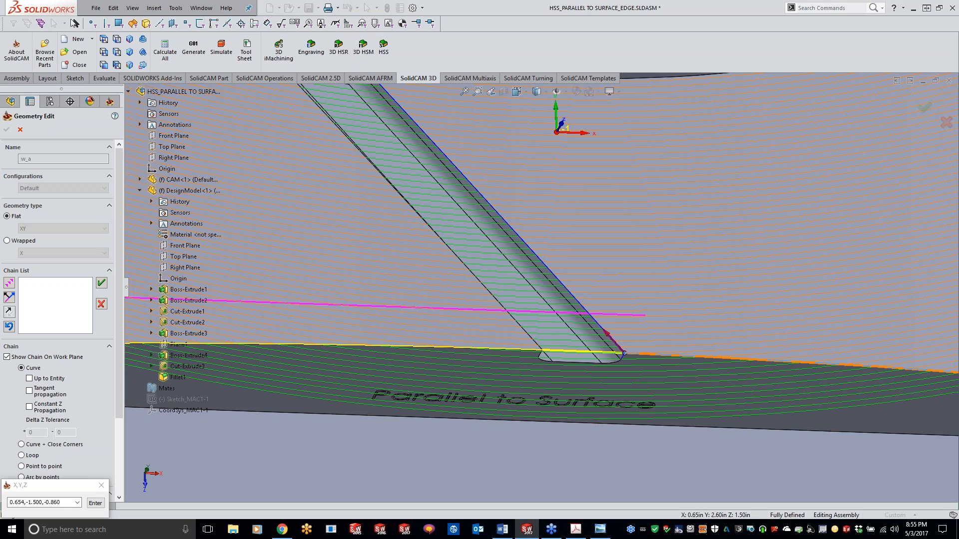
left_click(700, 357)
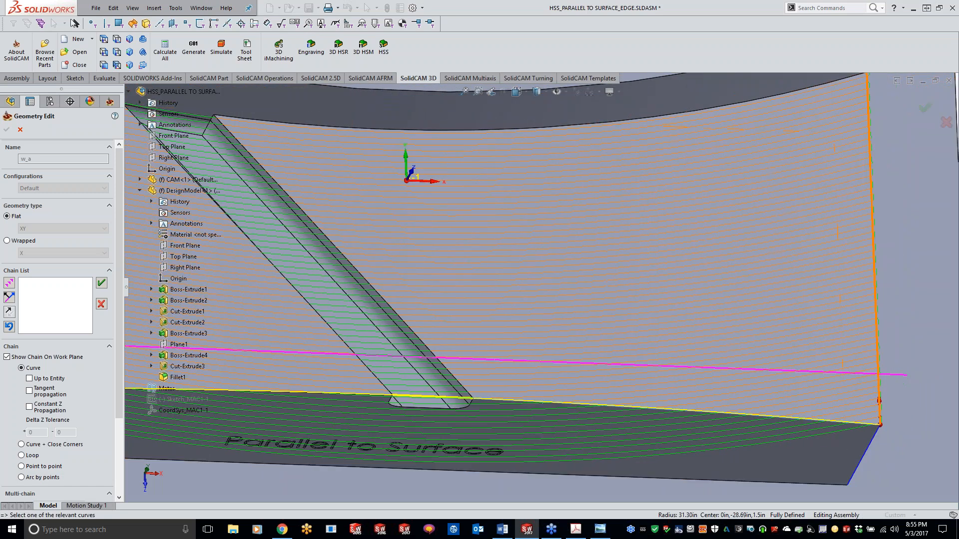
left_click(878, 329)
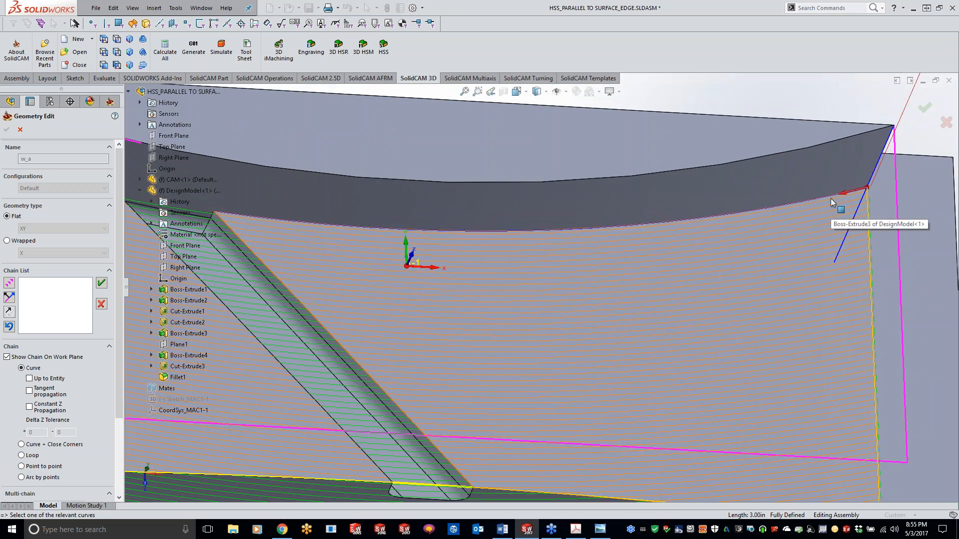
left_click(825, 200)
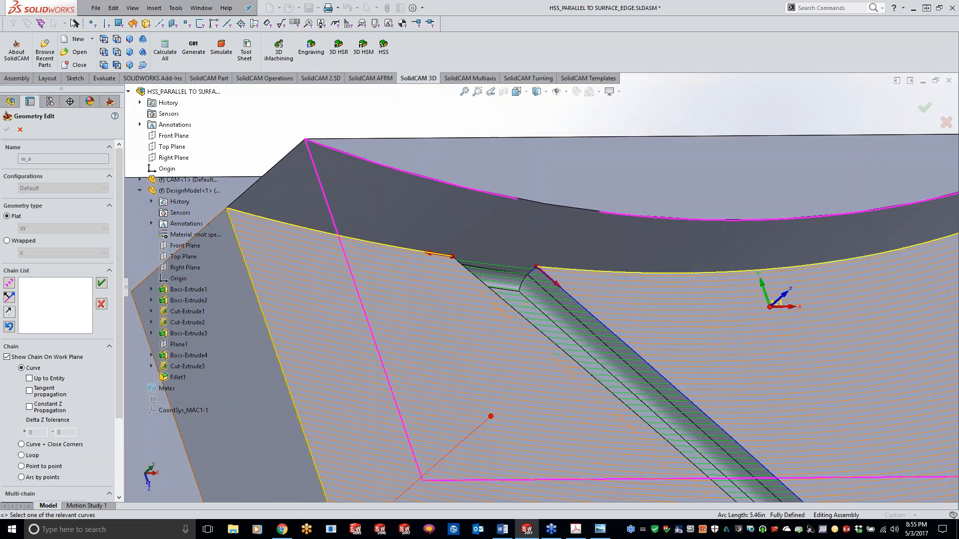
Close the boundary chain point to point across the slot's back opening and accept the w_a geometry
left_click(21, 466)
left_click(453, 257)
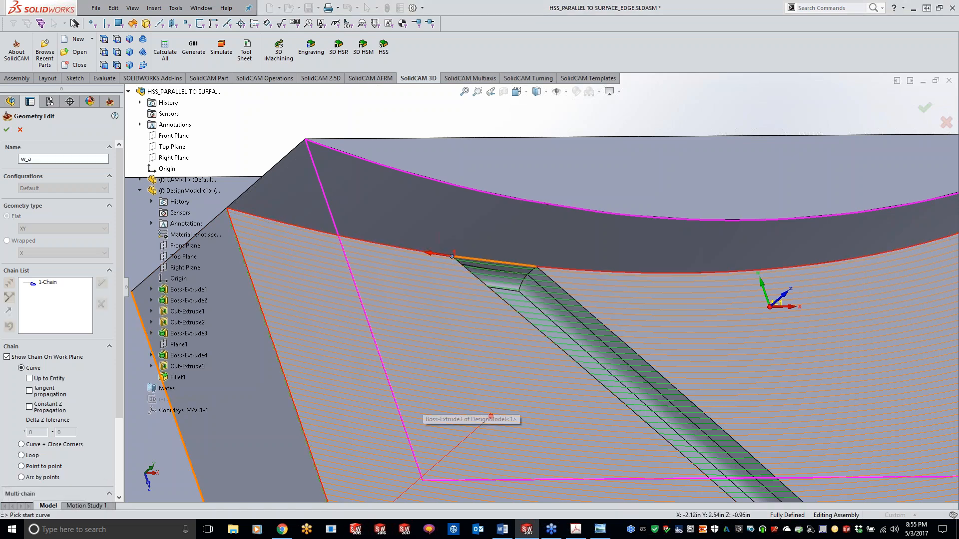
left_click(6, 130)
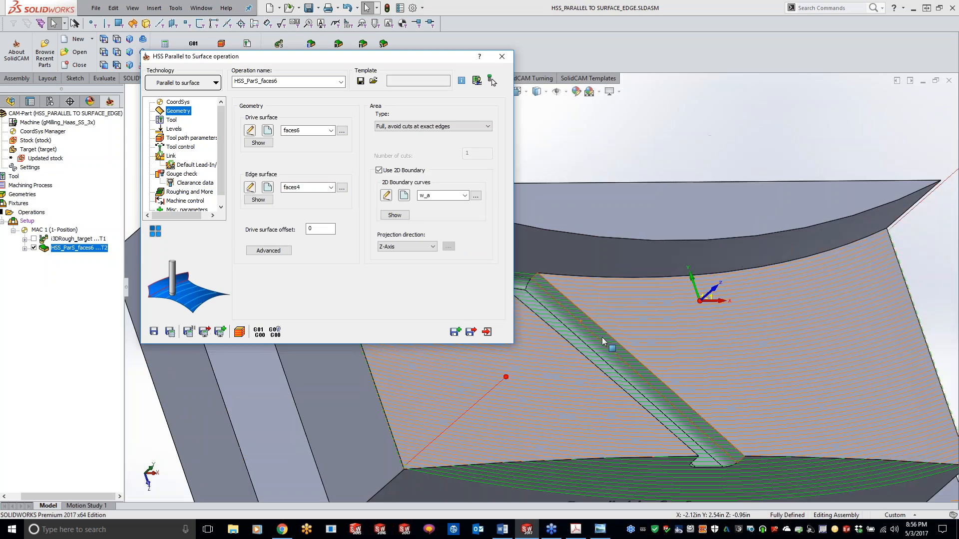
Save and recalculate the HSS_ParS_faces6 operation with the w_a boundary, and inspect the toolpath over the slot and front area
left_click(169, 332)
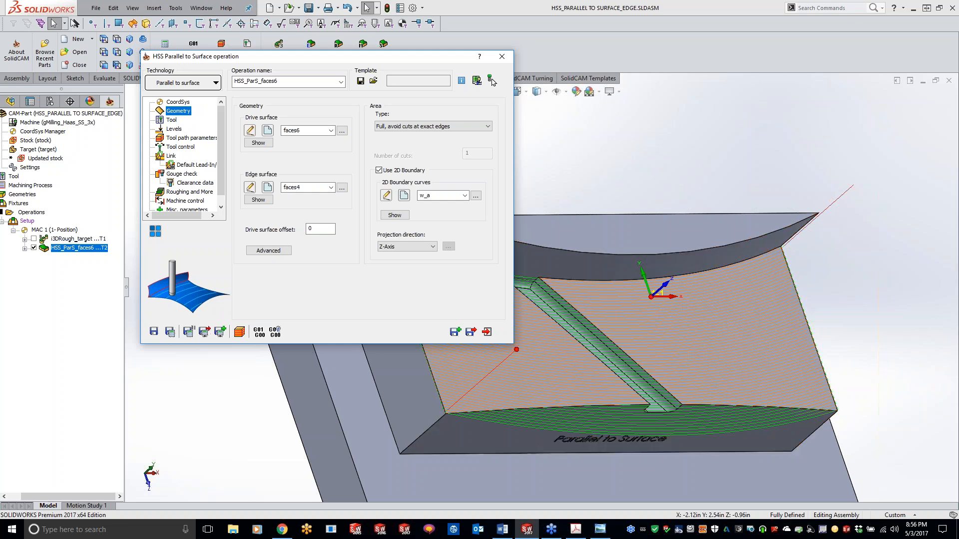
left_click(868, 382)
mouse_move(868, 382)
middle_mouse_down()
mouse_move(855, 412)
mouse_move(819, 324)
mouse_move(716, 301)
mouse_move(699, 273)
middle_mouse_up()
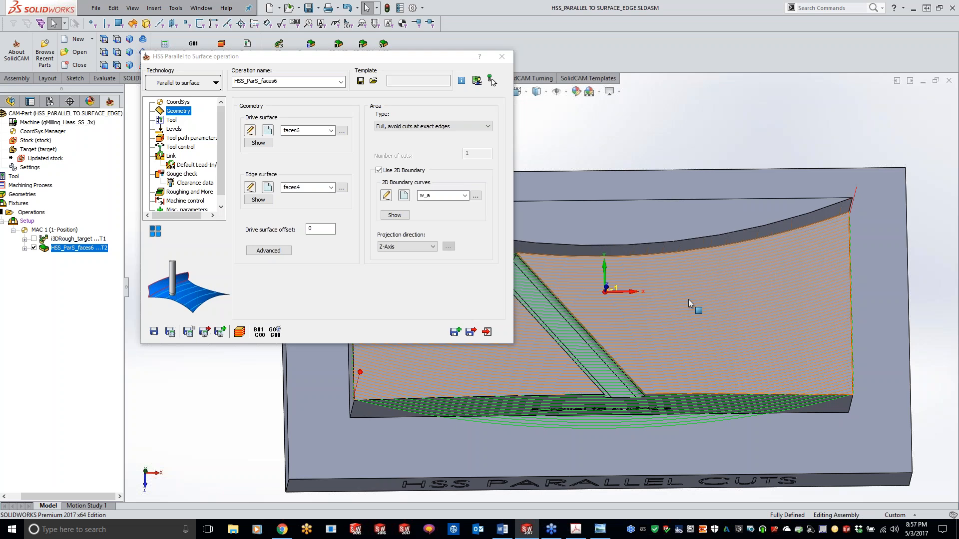
scroll(678, 302, "up", 3)
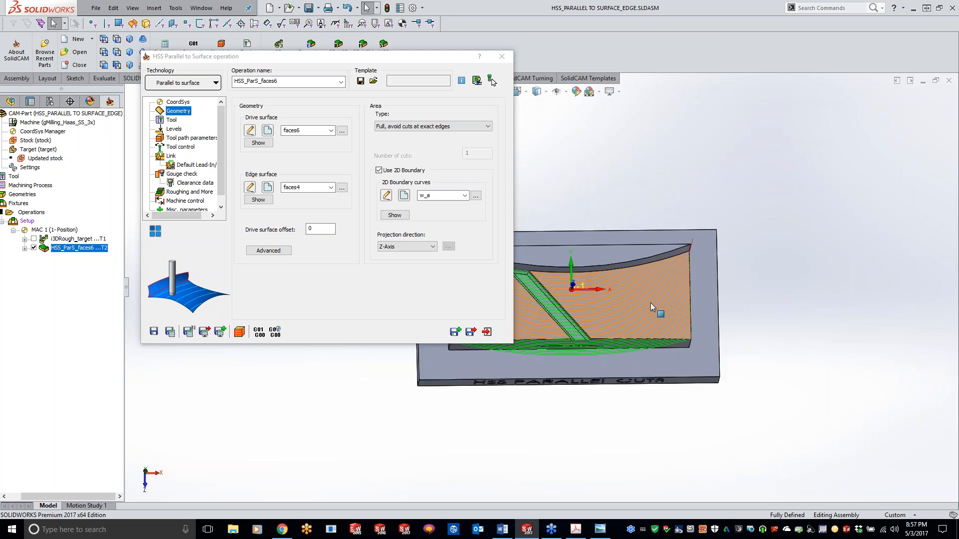
middle_click_drag(650, 303, 650, 303)
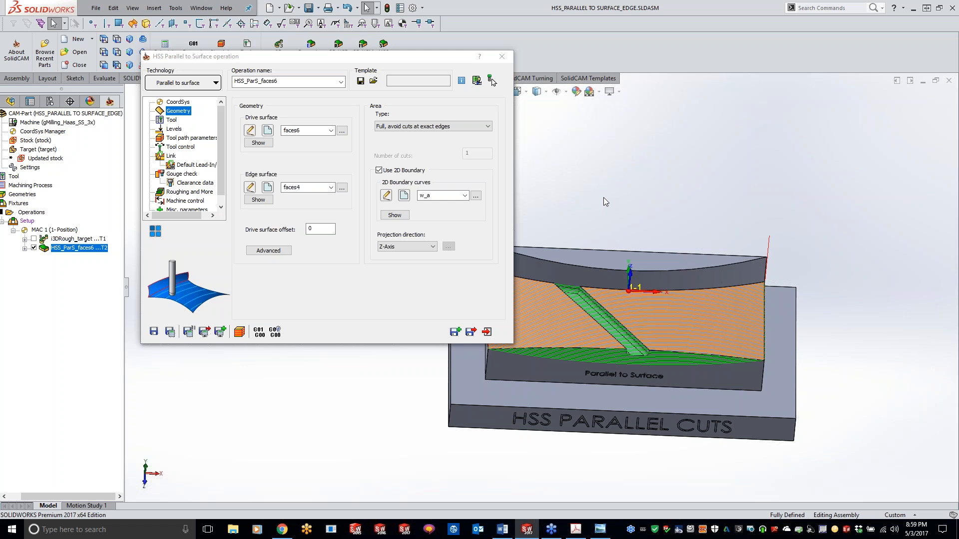
Open the choice of machining technologies for the HSS_ParS_faces6 operation
left_click(204, 84)
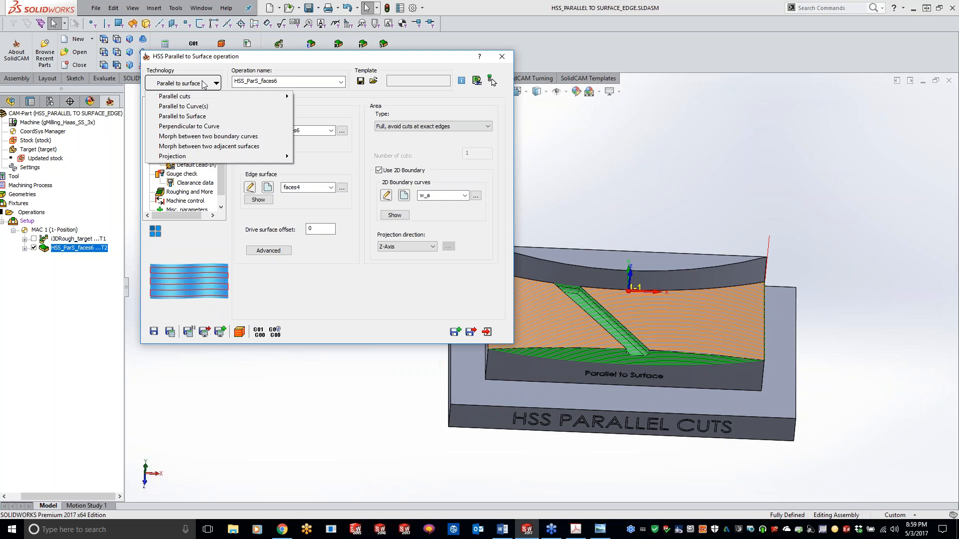